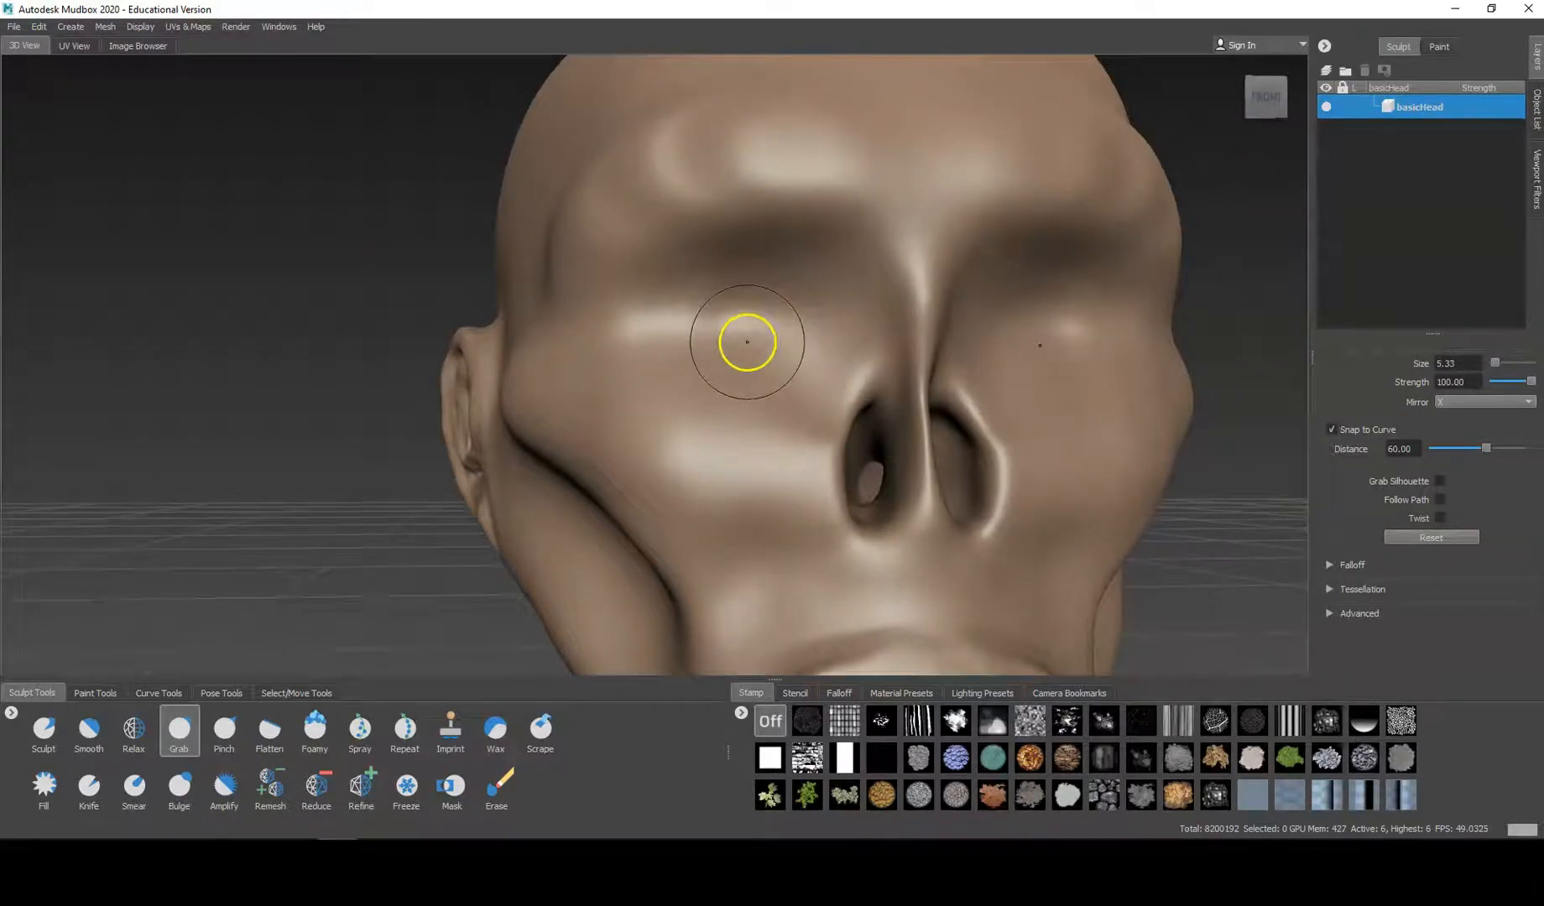
# Smooth the eye area beside the nose bridge with a size 9.23 brush, keeping the Sculpt tool active.
pyautogui.press('shift')
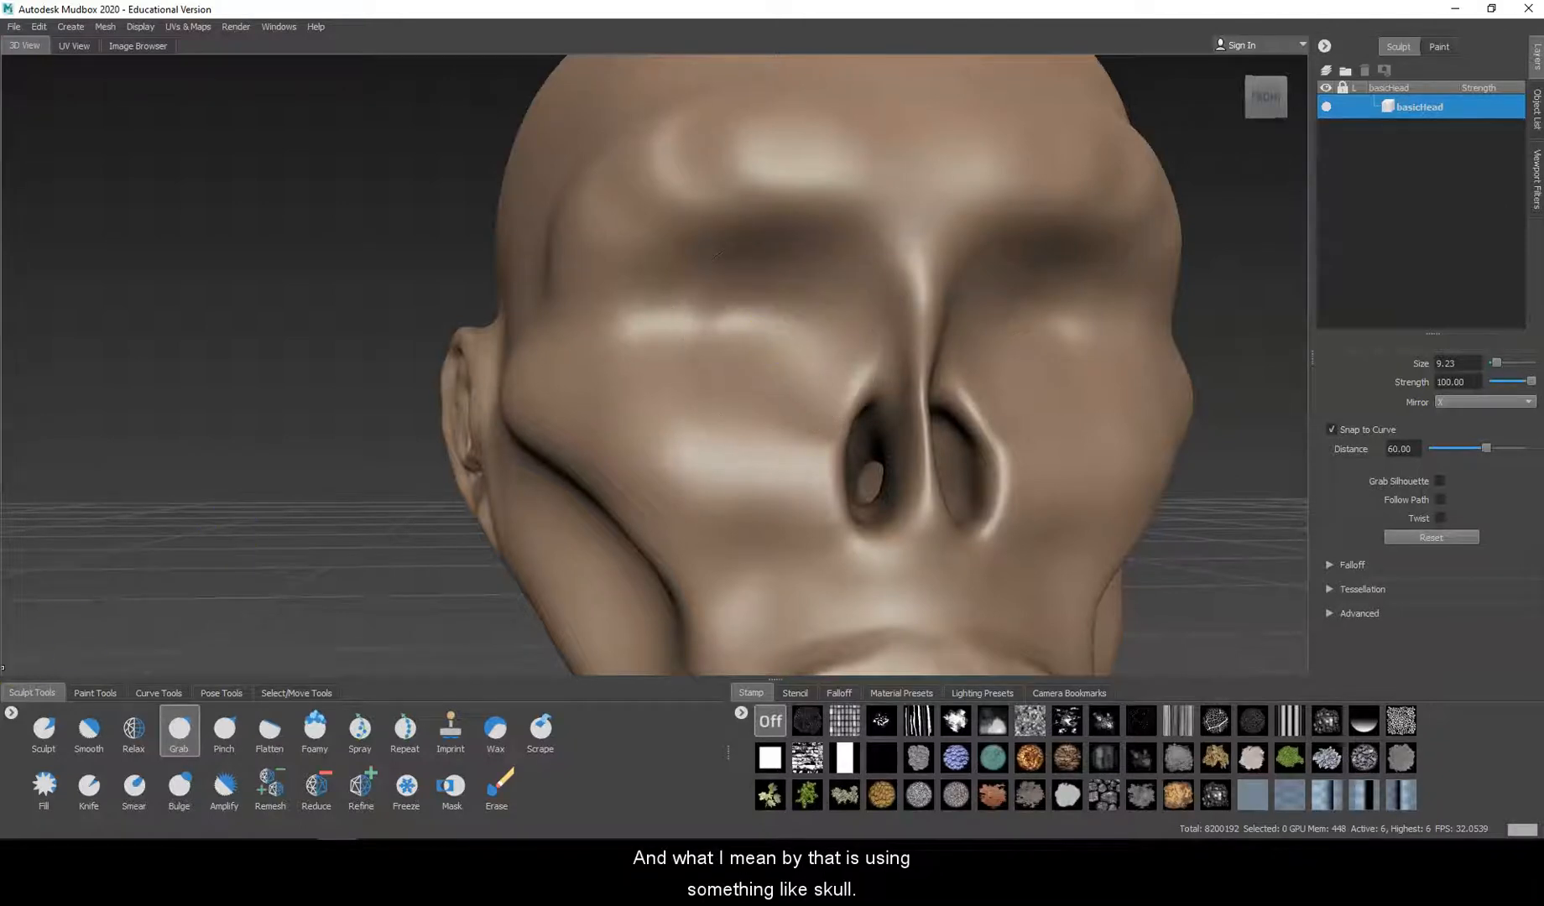
pyautogui.click(44, 728)
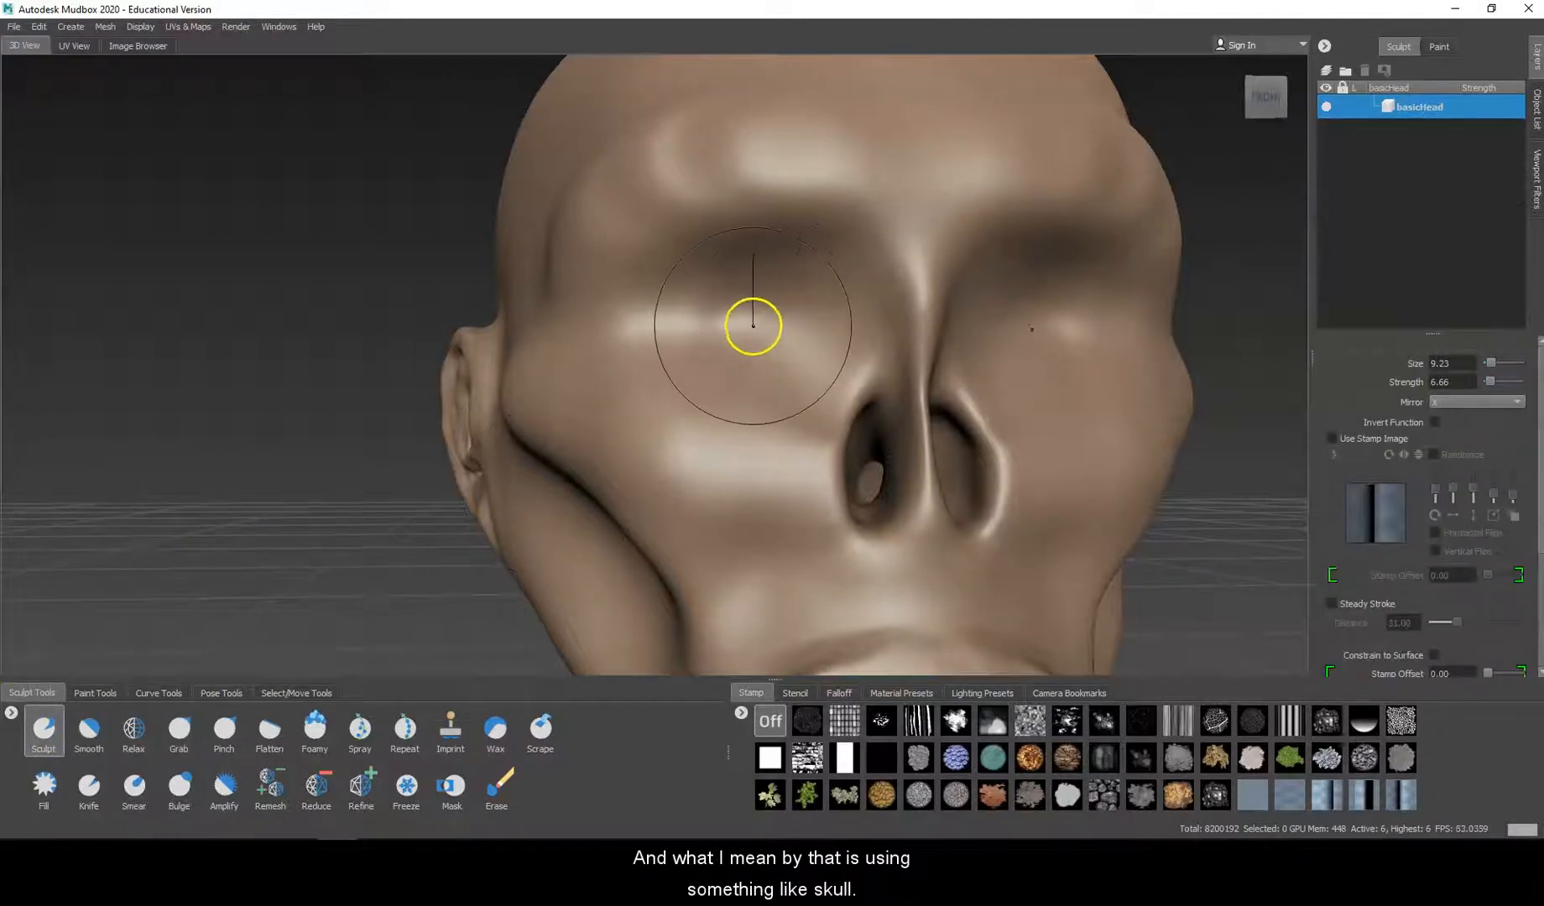
pyautogui.press('shift')
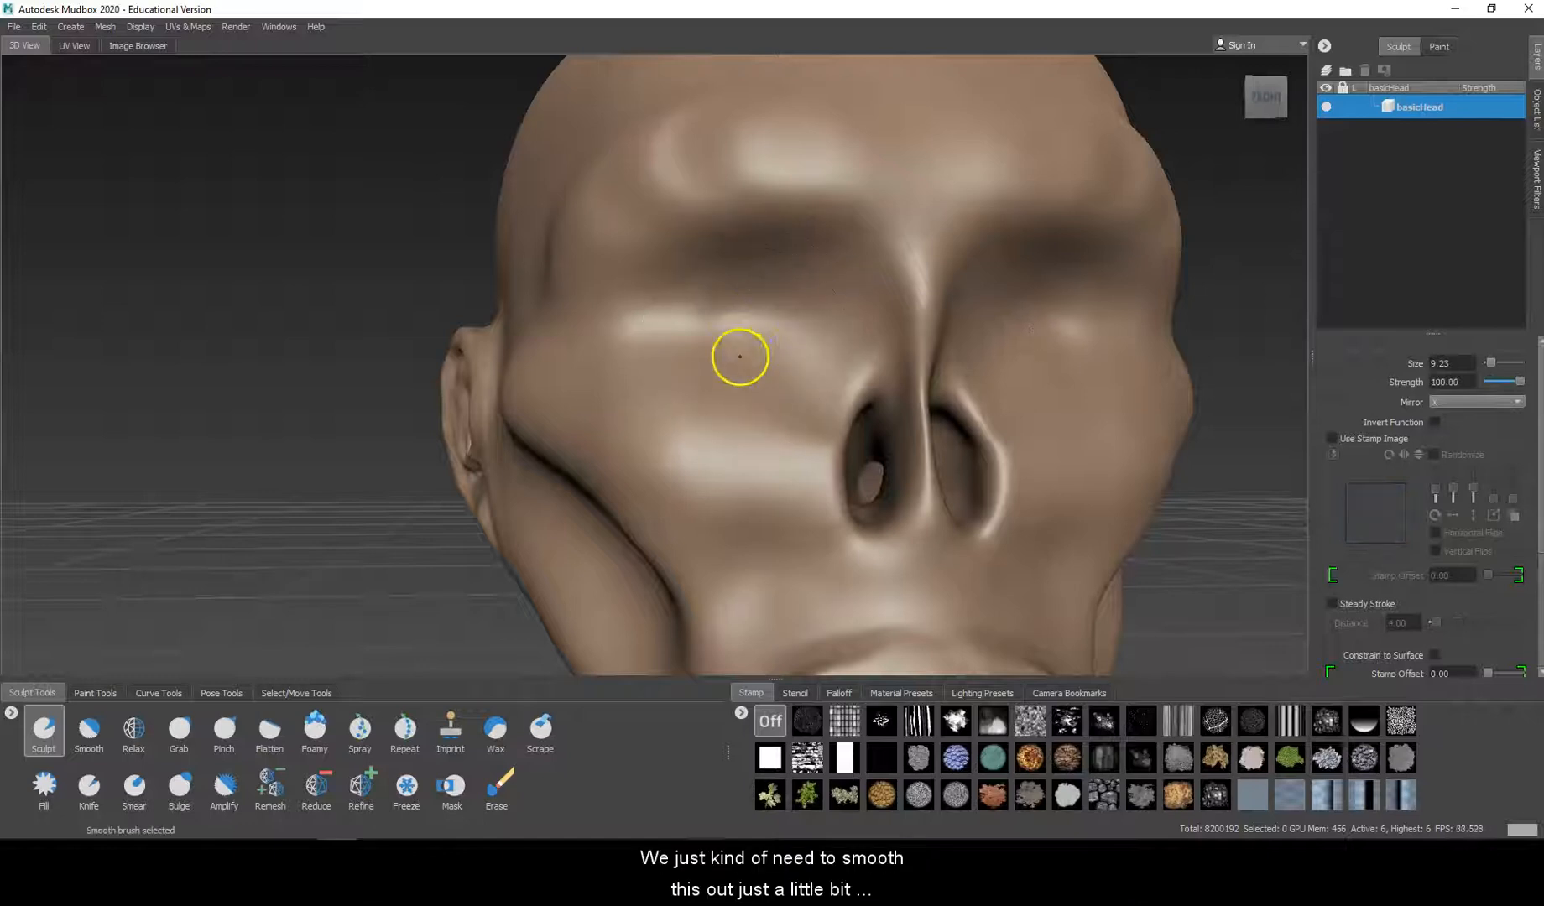
pyautogui.moveTo(789, 311)
pyautogui.keyDown('shift'); pyautogui.mouseDown()
pyautogui.moveTo(714, 326)
pyautogui.moveTo(812, 329)
pyautogui.mouseUp(); pyautogui.keyUp('shift')
# Push in mirrored, rounded eye sockets with the Sculpt tool at size 9.23 and strength 3.06, and smooth their interiors.
pyautogui.moveTo(785, 386)
pyautogui.mouseDown()
pyautogui.moveTo(697, 358)
pyautogui.moveTo(700, 303)
pyautogui.moveTo(787, 308)
pyautogui.mouseUp()
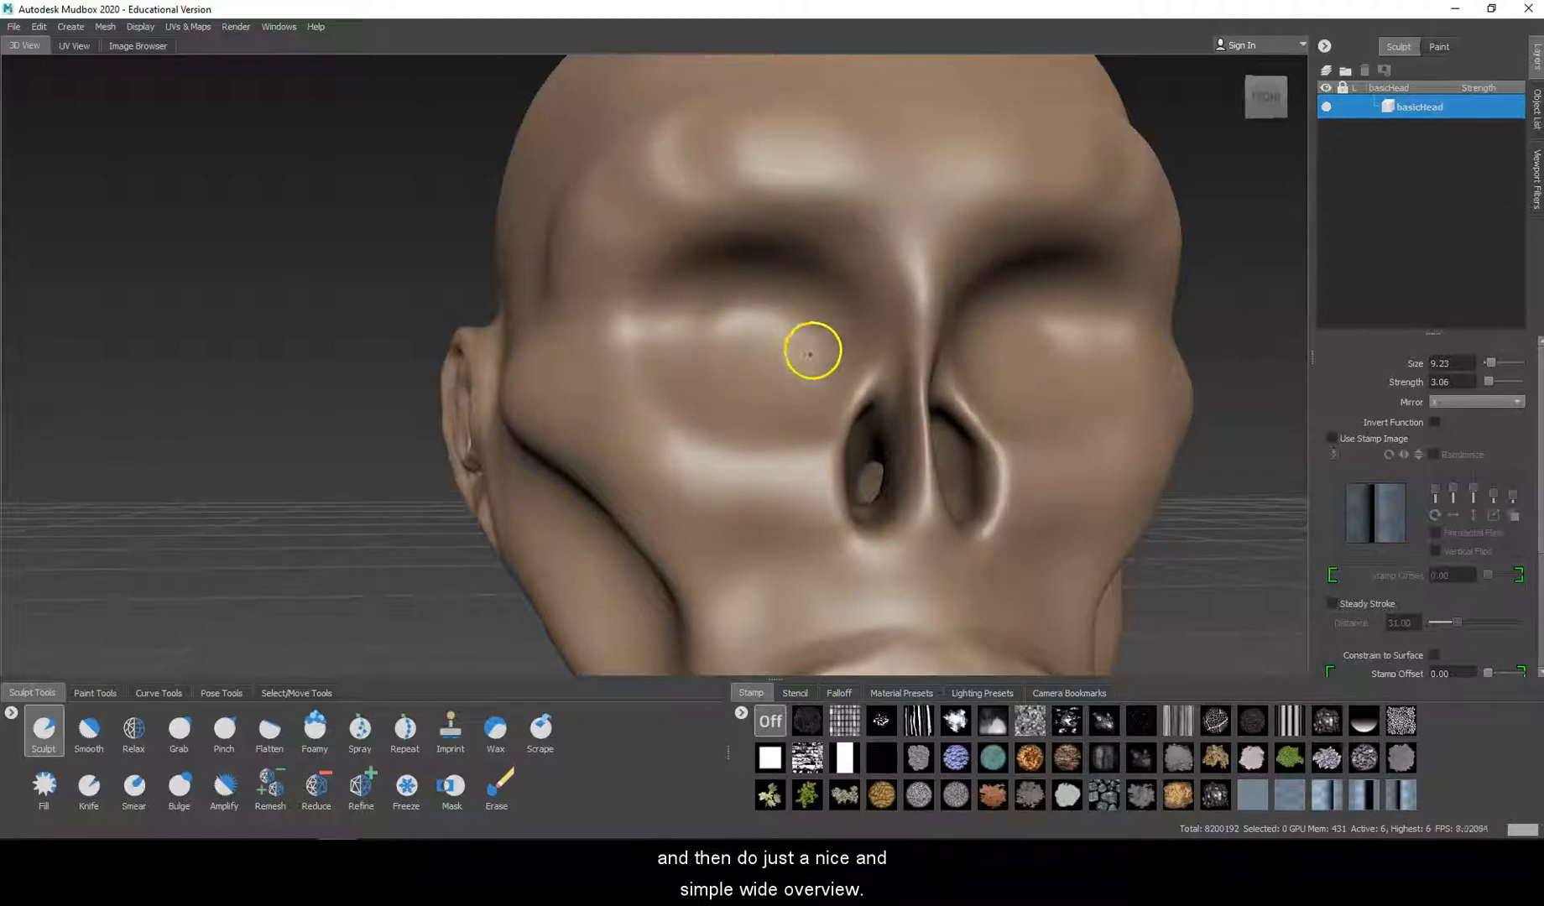
pyautogui.moveTo(750, 387); pyautogui.dragTo(727, 303)
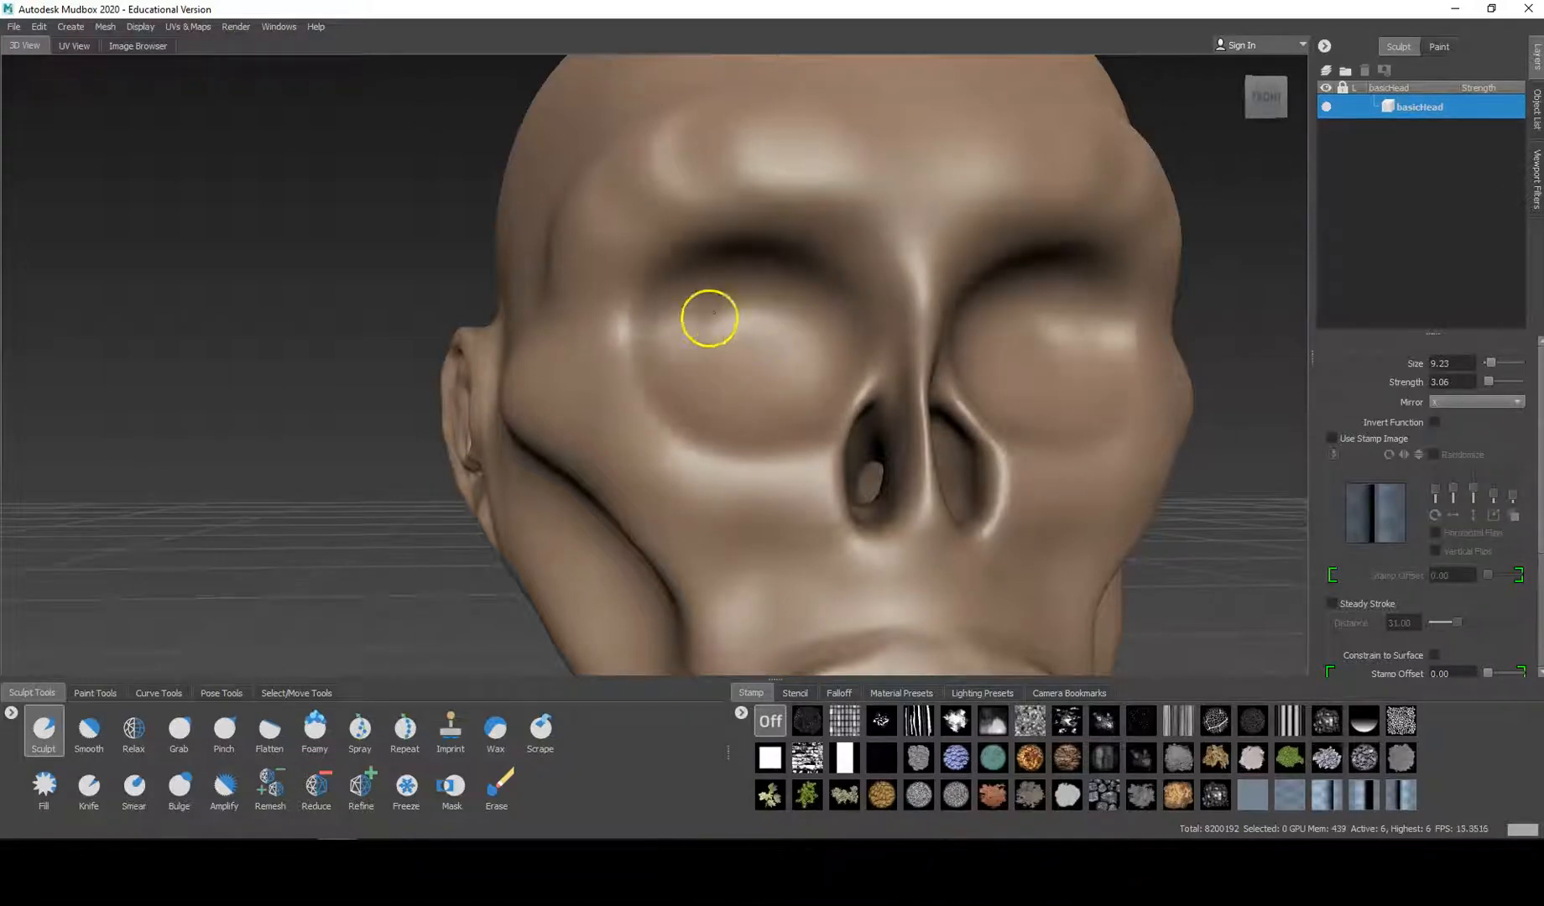
pyautogui.moveTo(814, 332); pyautogui.dragTo(771, 388)
pyautogui.moveTo(770, 317)
pyautogui.keyDown('alt'); pyautogui.mouseDown()
pyautogui.moveTo(959, 303)
pyautogui.moveTo(968, 327)
pyautogui.moveTo(813, 359)
pyautogui.mouseUp(); pyautogui.keyUp('alt')
pyautogui.press('shift')
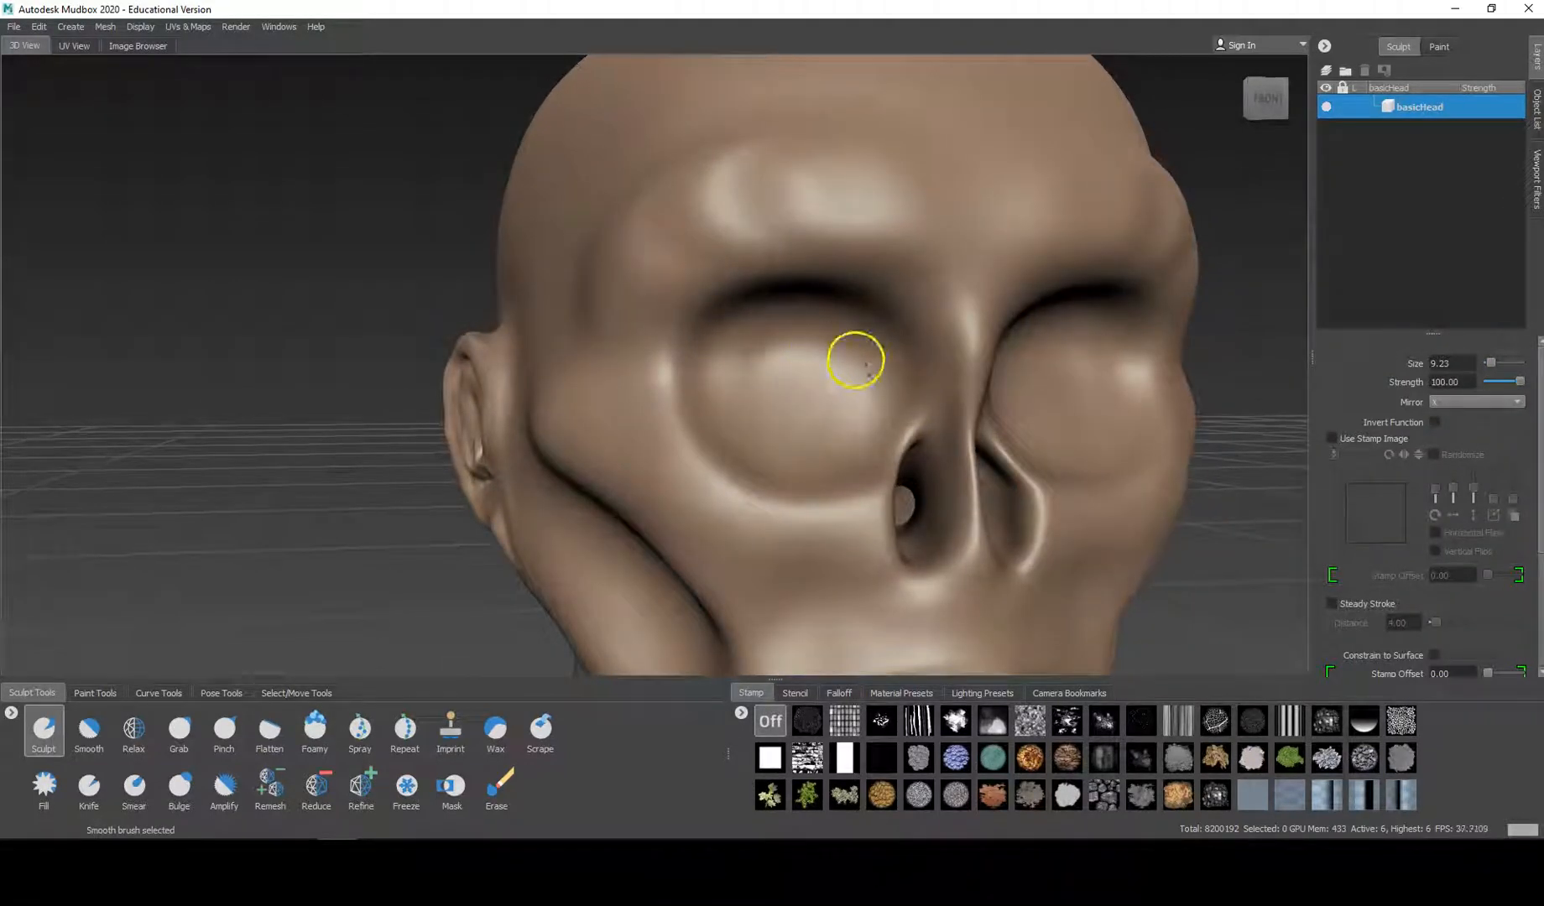
pyautogui.keyDown('shift'); pyautogui.moveTo(817, 376); pyautogui.dragTo(834, 361); pyautogui.keyUp('shift')
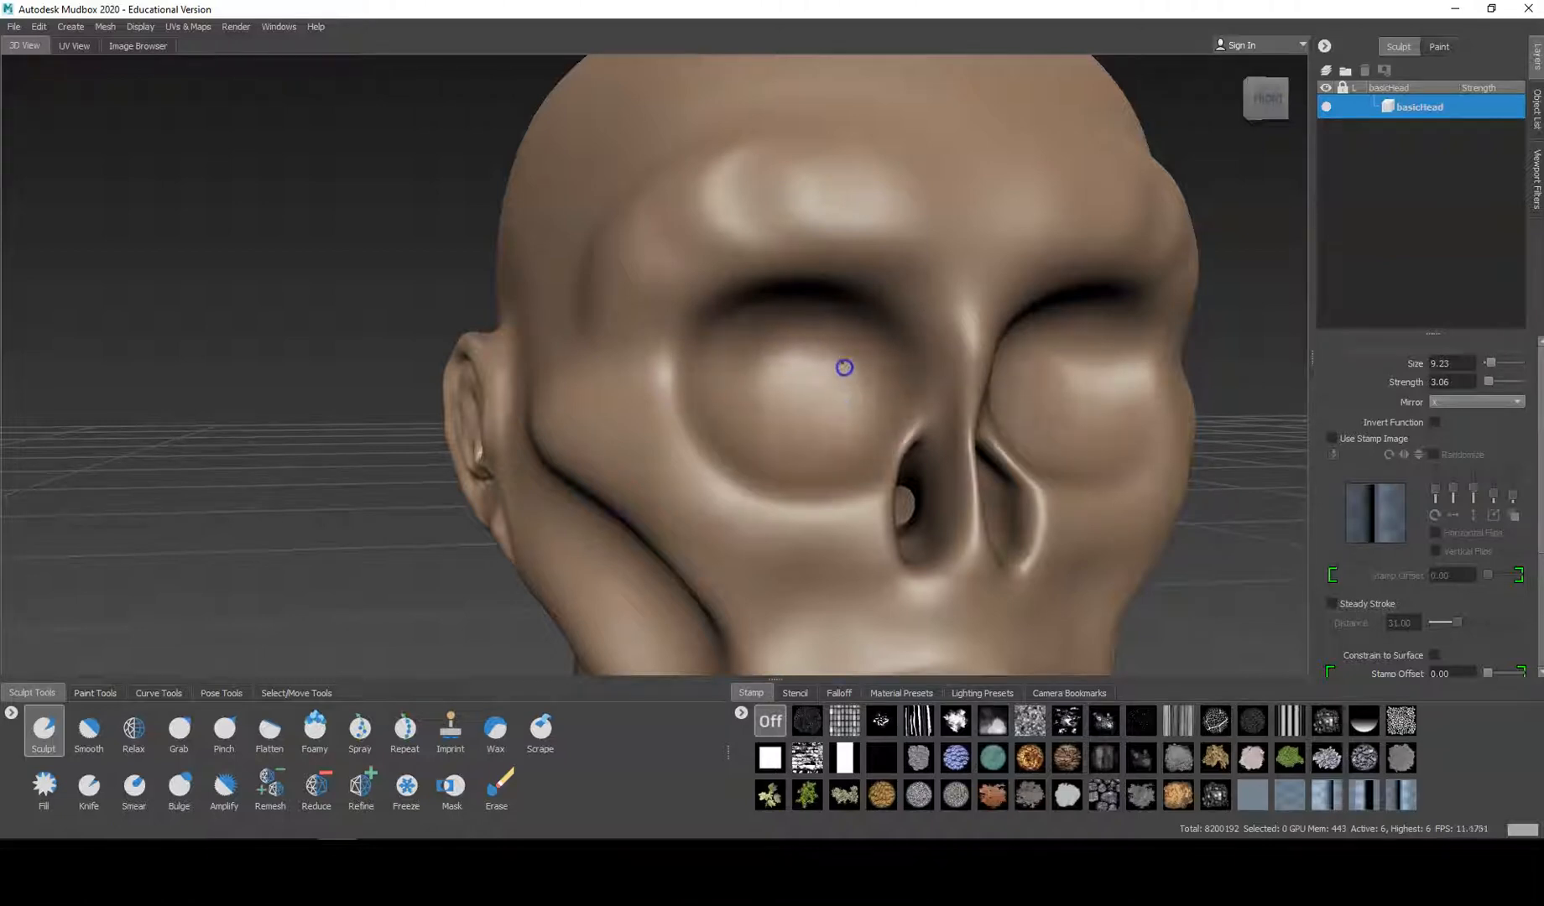
pyautogui.press('shift')
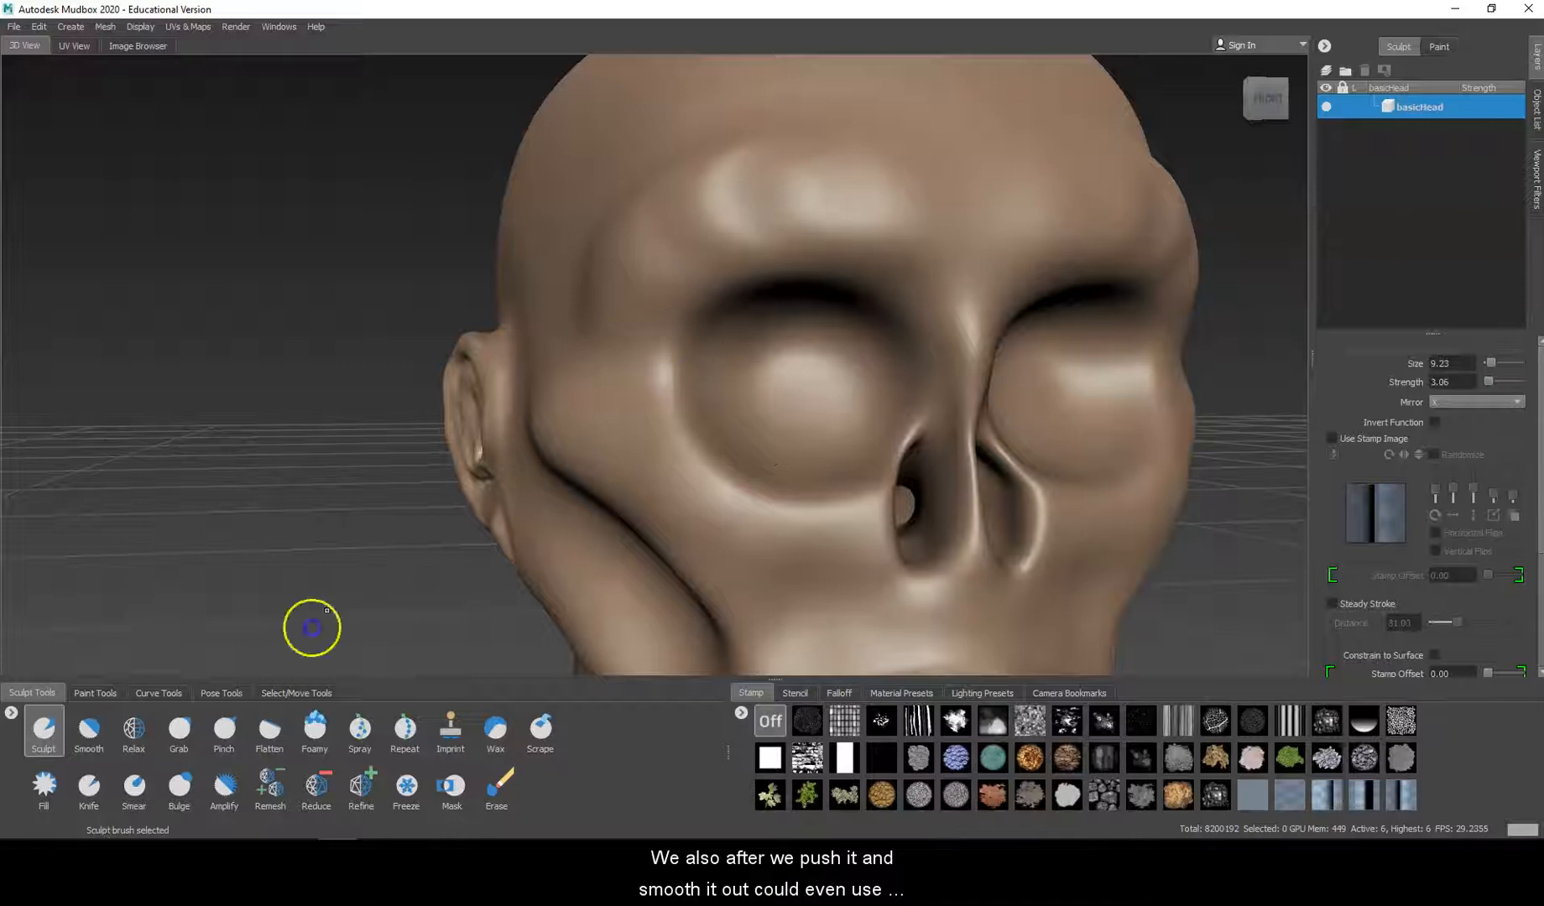
# Try to reshape the rims around the eye sockets with the Grab tool, and undo those strokes.
pyautogui.click(179, 728)
pyautogui.moveTo(683, 310); pyautogui.dragTo(703, 359)
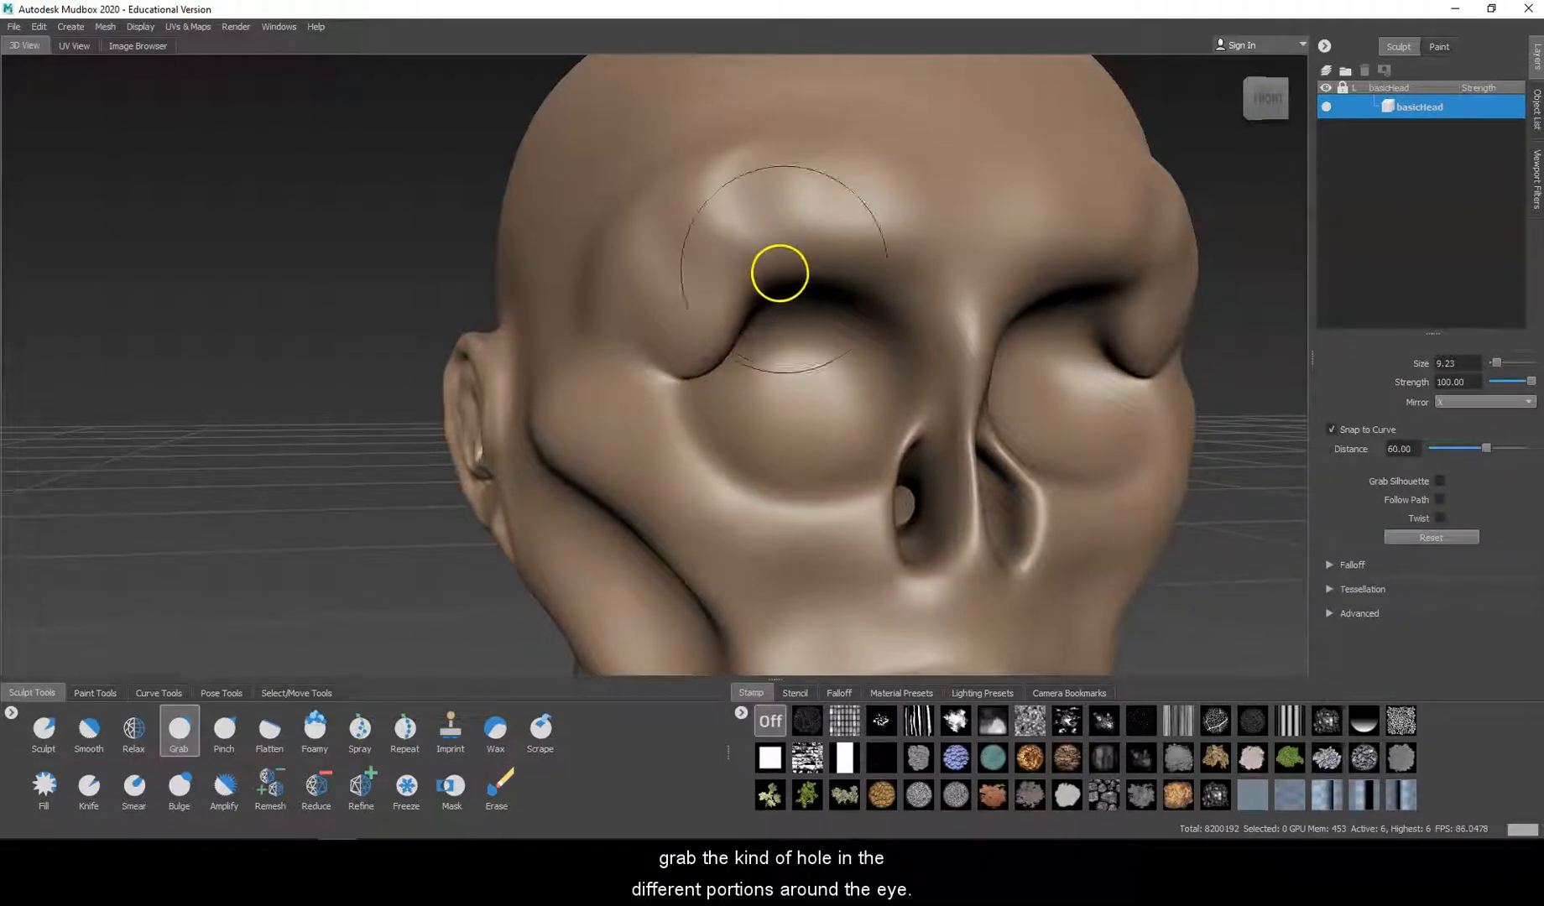
pyautogui.moveTo(790, 273)
pyautogui.mouseDown()
pyautogui.moveTo(874, 316)
pyautogui.moveTo(906, 379)
pyautogui.mouseUp()
pyautogui.moveTo(852, 507); pyautogui.dragTo(857, 473)
pyautogui.moveTo(746, 501)
pyautogui.mouseDown()
pyautogui.moveTo(756, 477)
pyautogui.moveTo(710, 445)
pyautogui.moveTo(691, 397)
pyautogui.mouseUp()
pyautogui.keyDown('alt'); pyautogui.moveTo(850, 392); pyautogui.dragTo(920, 376); pyautogui.keyUp('alt')
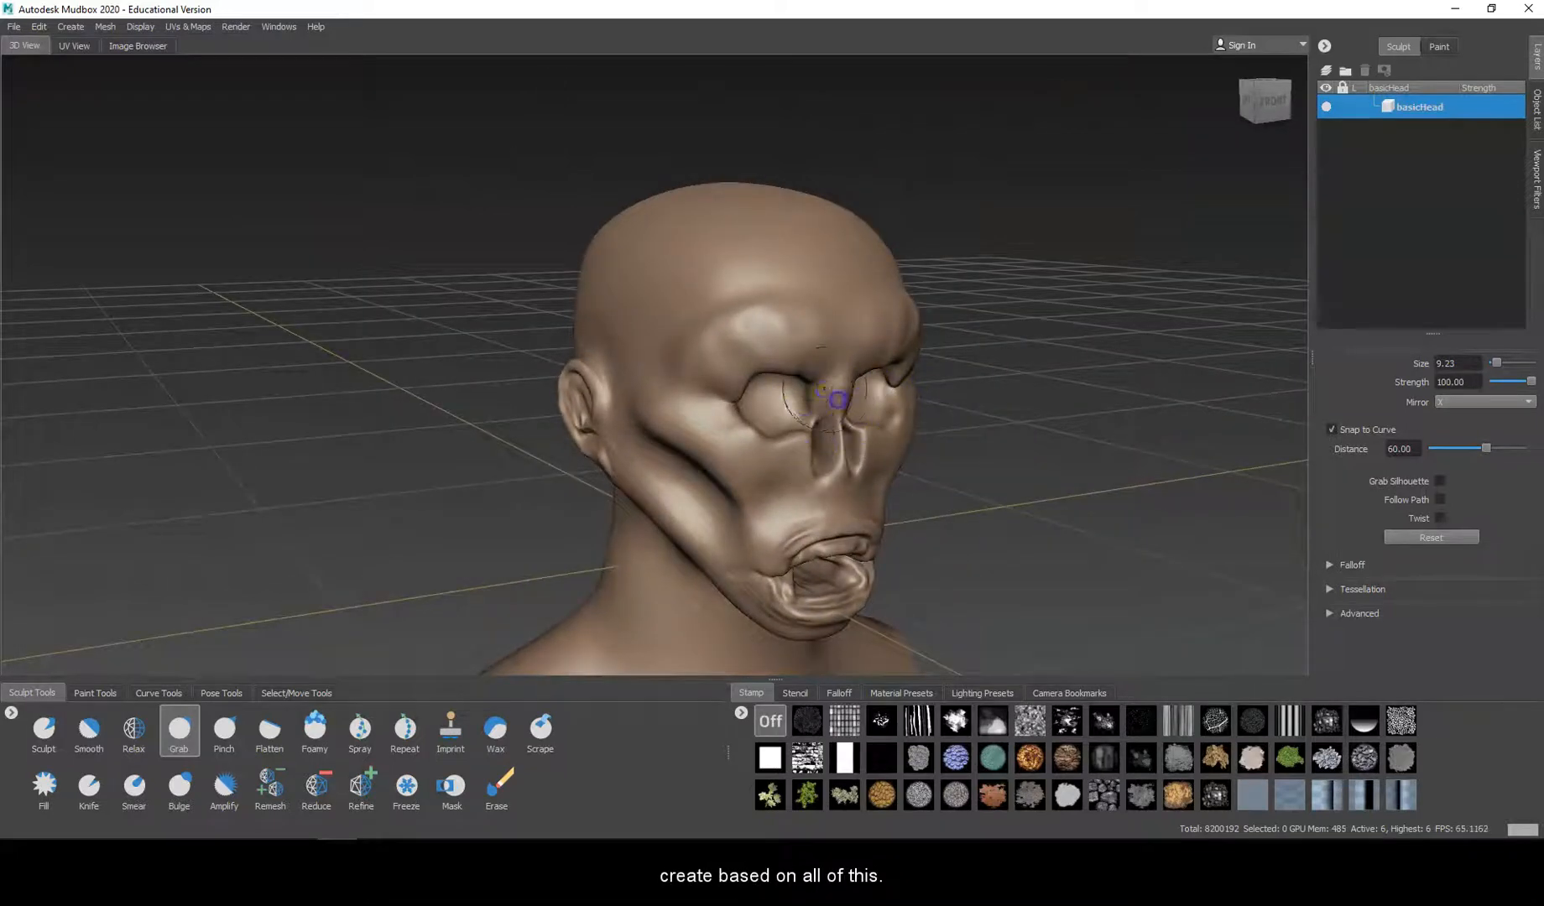
pyautogui.hotkey('ctrl', 'z')
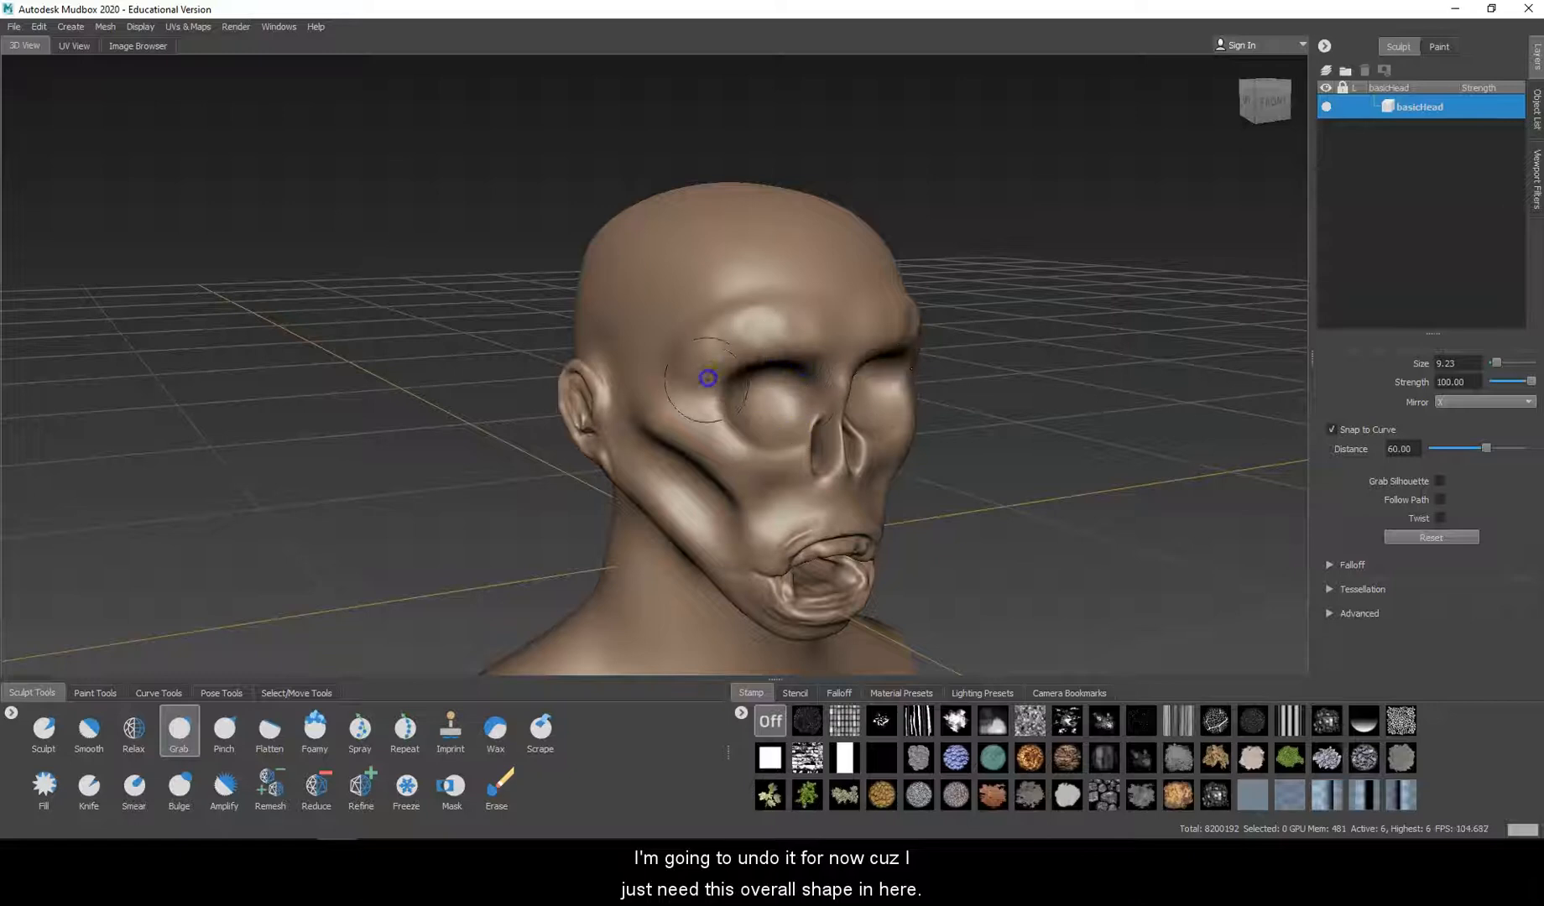
# Create a new sphere mesh for the eyeball in the head scene.
pyautogui.moveTo(954, 457)
pyautogui.keyDown('alt'); pyautogui.mouseDown()
pyautogui.moveTo(778, 427)
pyautogui.moveTo(655, 437)
pyautogui.moveTo(717, 448)
pyautogui.moveTo(889, 421)
pyautogui.moveTo(924, 458)
pyautogui.moveTo(925, 432)
pyautogui.moveTo(943, 428)
pyautogui.mouseUp(); pyautogui.keyUp('alt')
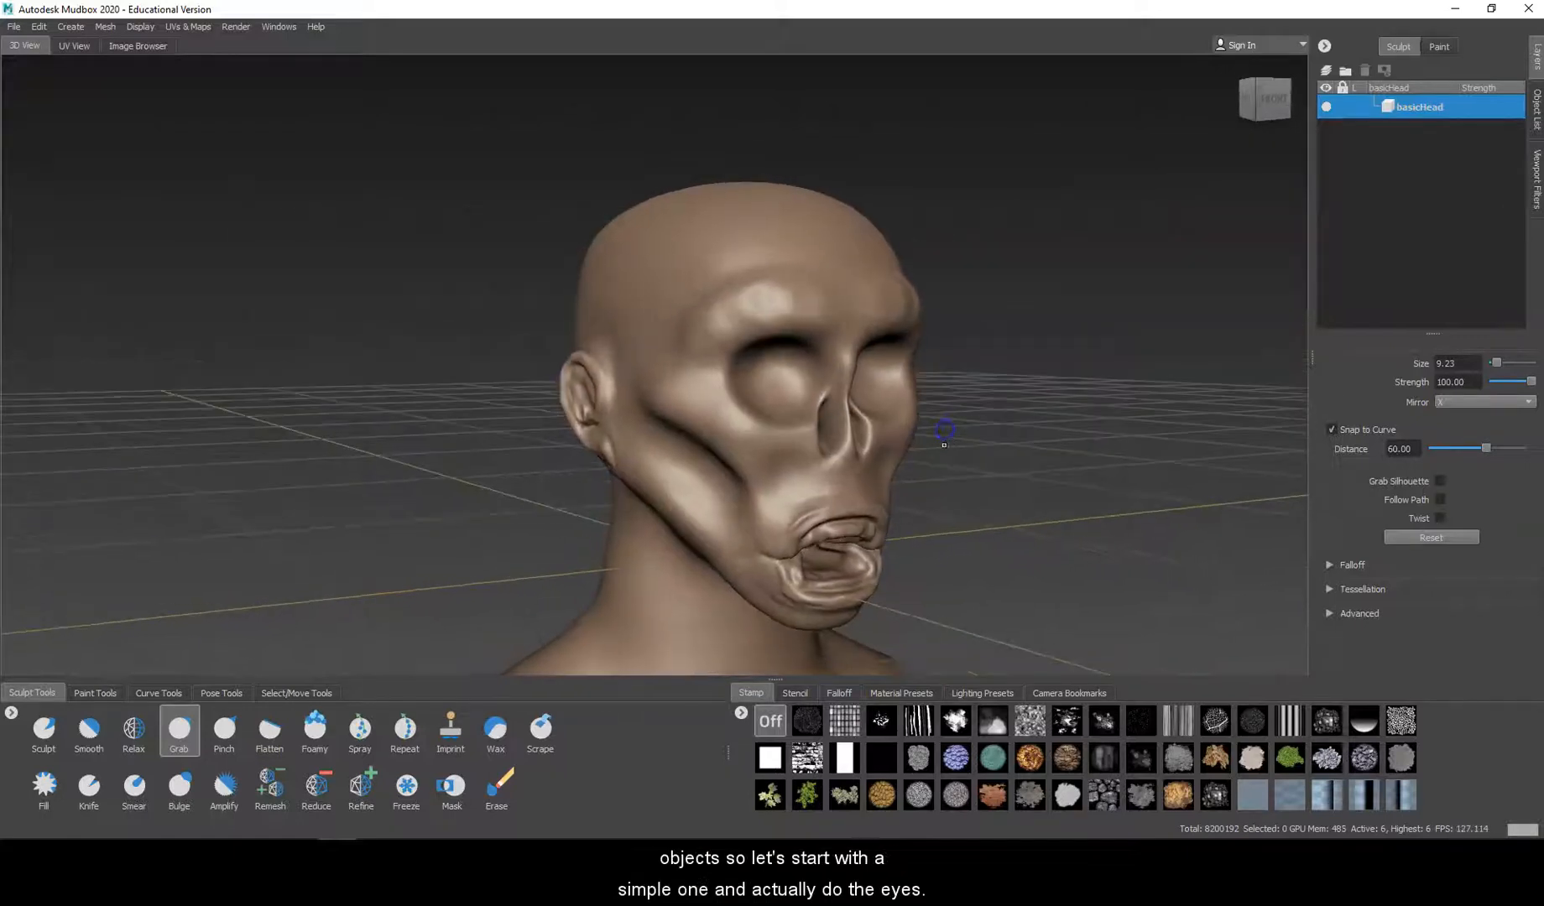
pyautogui.keyDown('alt'); pyautogui.moveTo(944, 431); pyautogui.dragTo(911, 417, button='middle'); pyautogui.keyUp('alt')
pyautogui.scroll(2, 770, 336)
pyautogui.scroll(1, 770, 336)
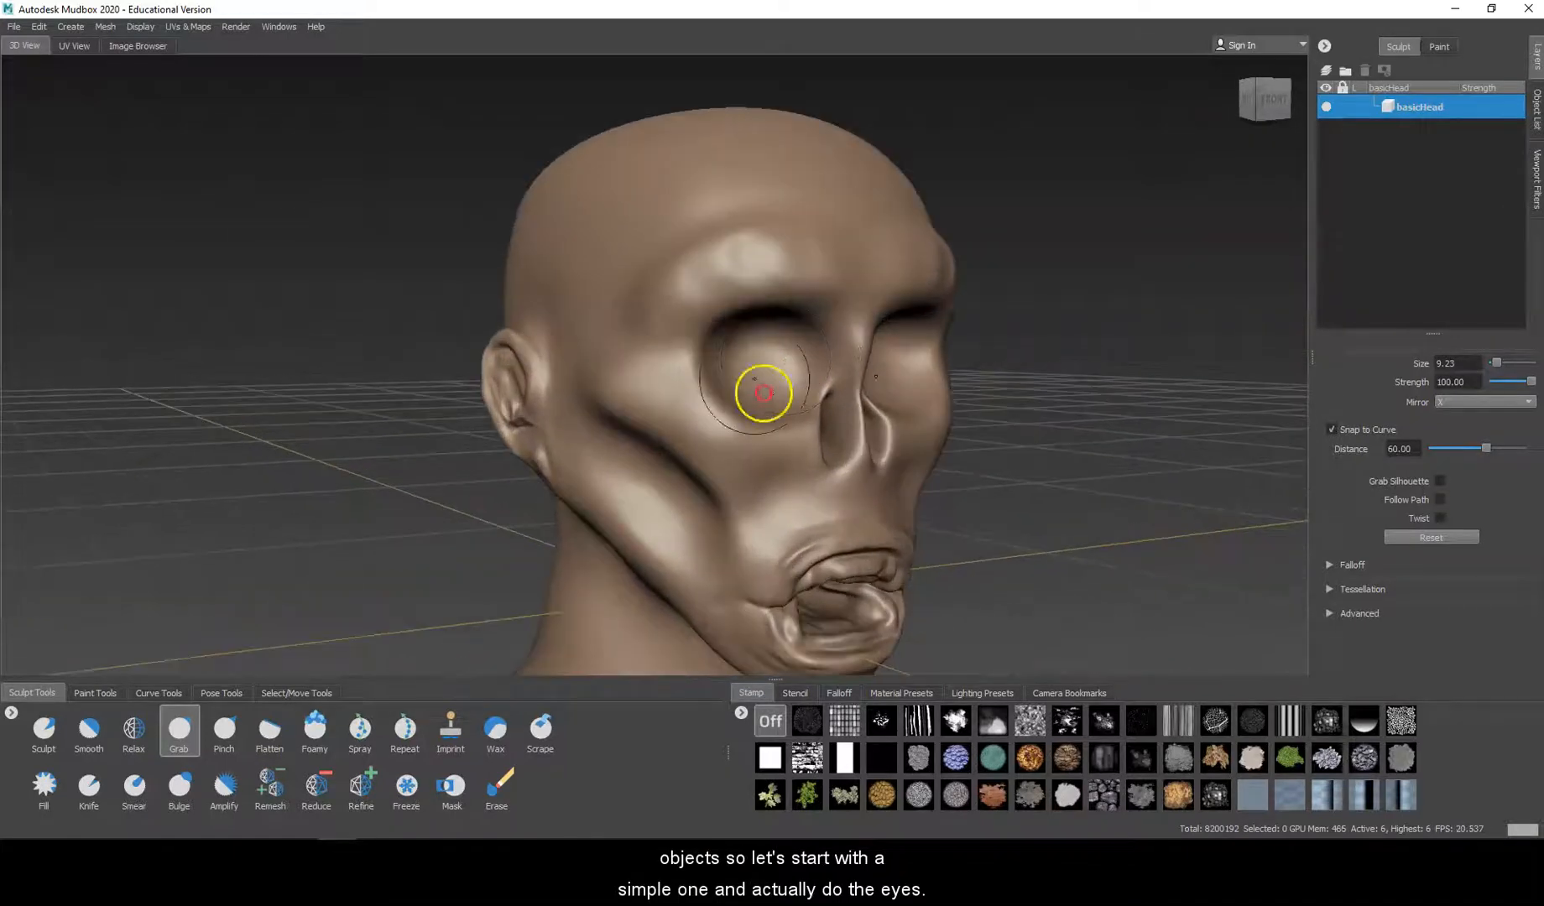
pyautogui.moveTo(757, 357); pyautogui.dragTo(720, 317)
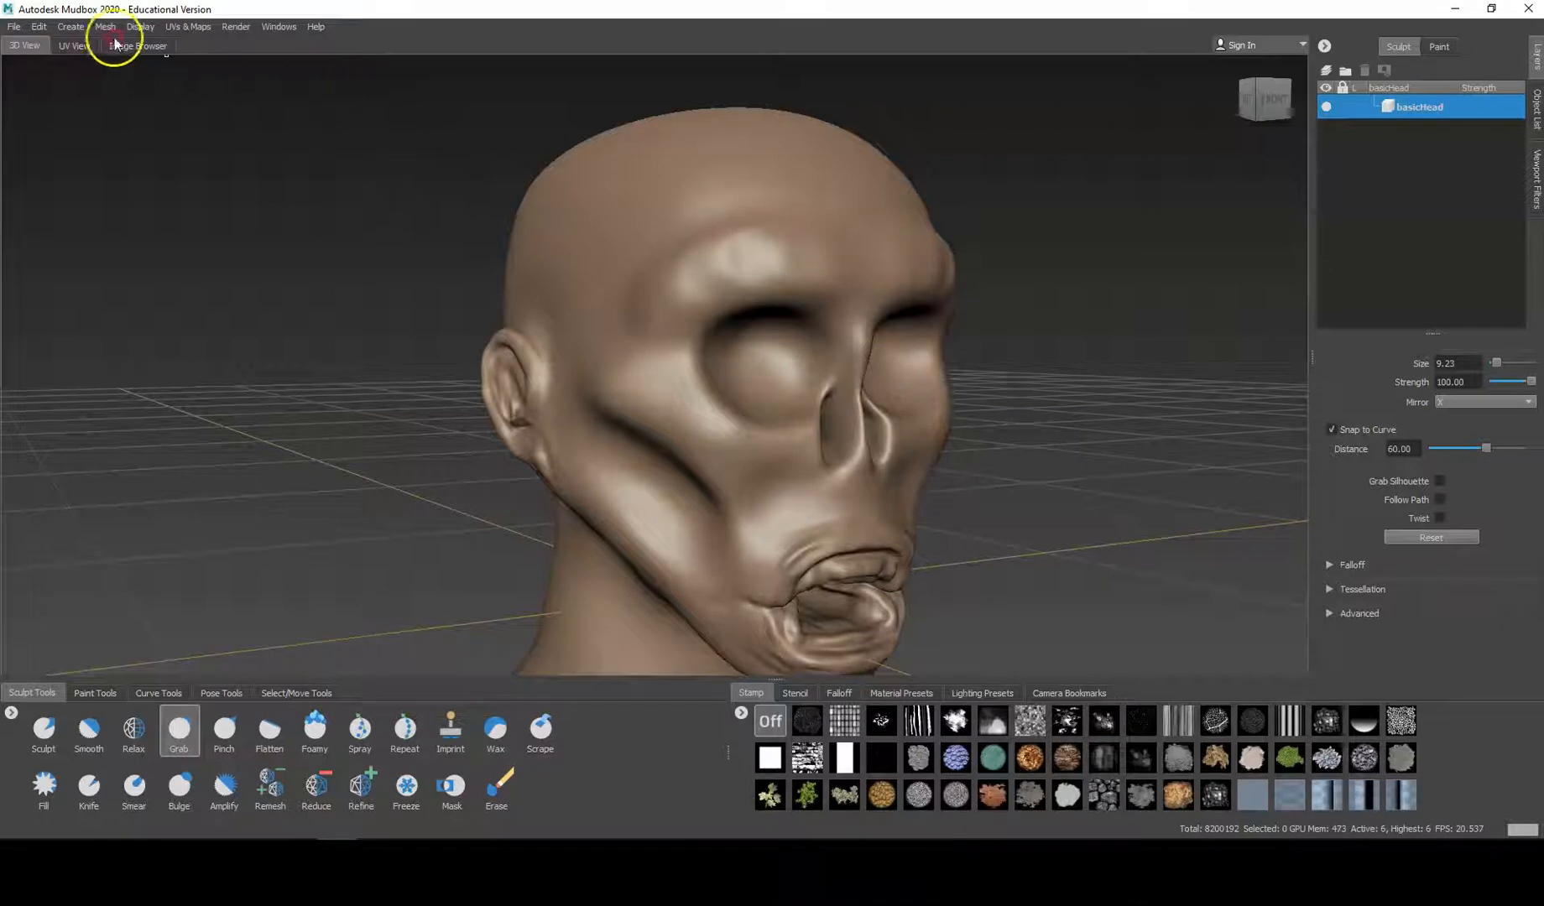
pyautogui.click(82, 27)
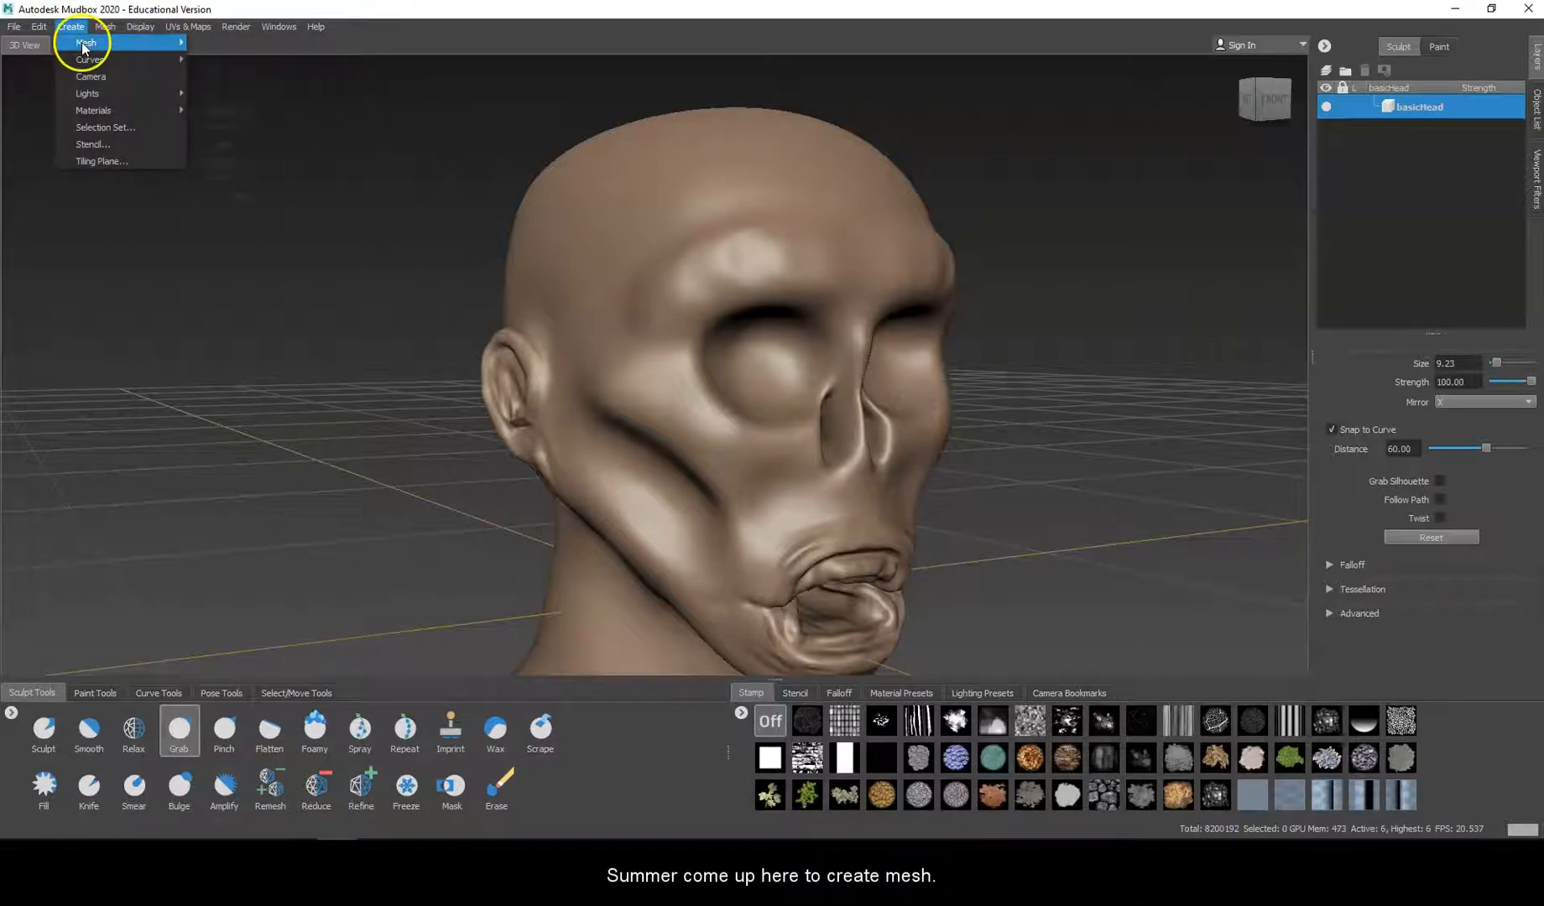
pyautogui.moveTo(83, 47)
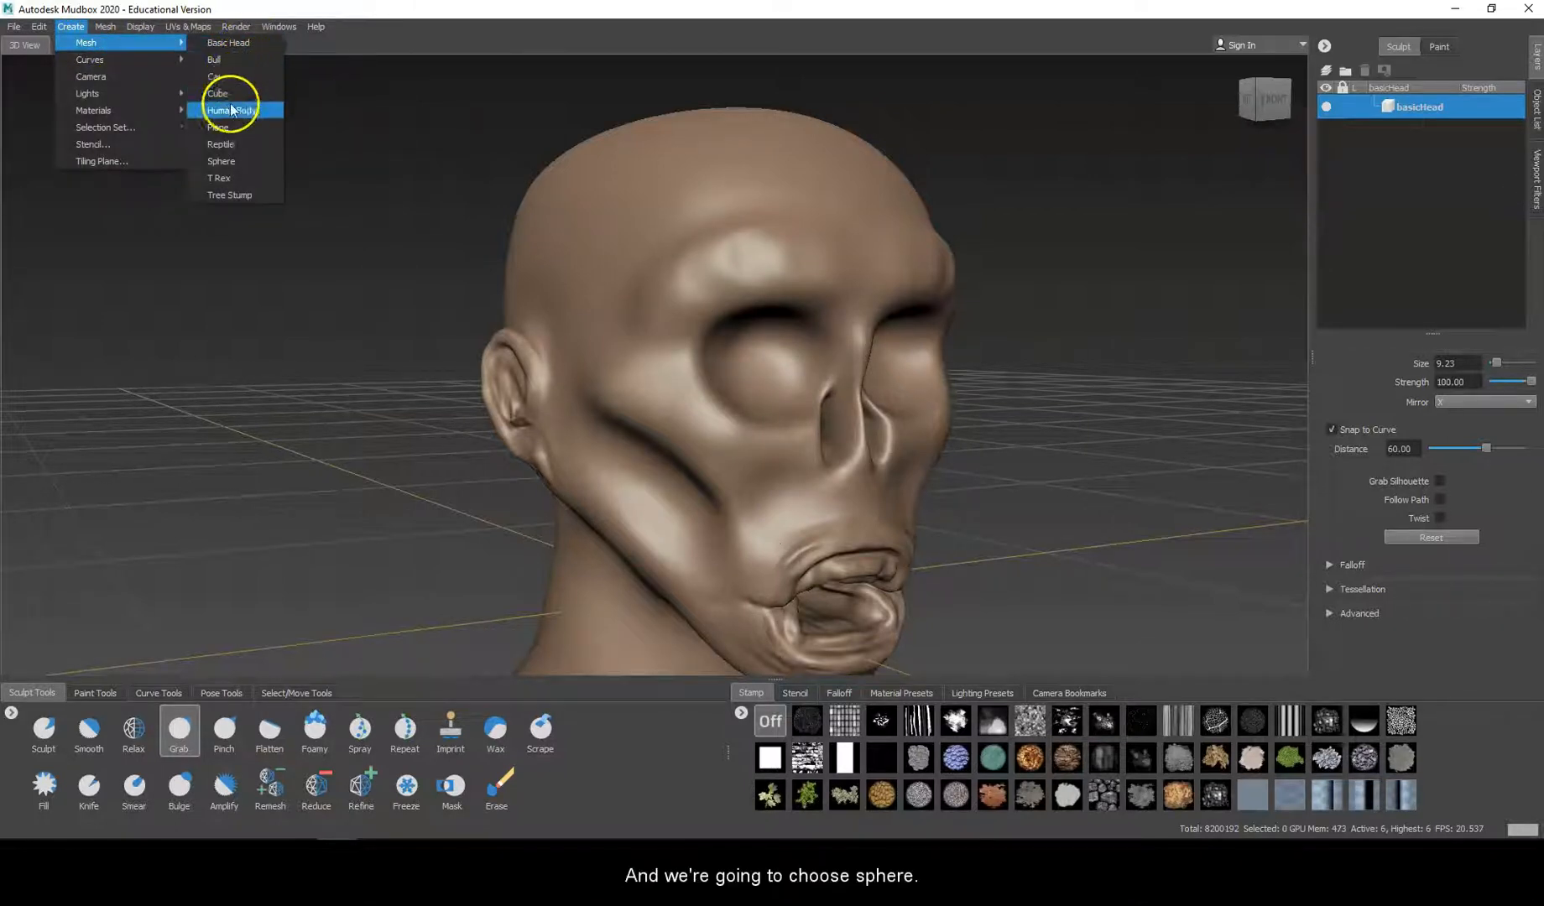
pyautogui.click(229, 159)
pyautogui.scroll(-5, 815, 191)
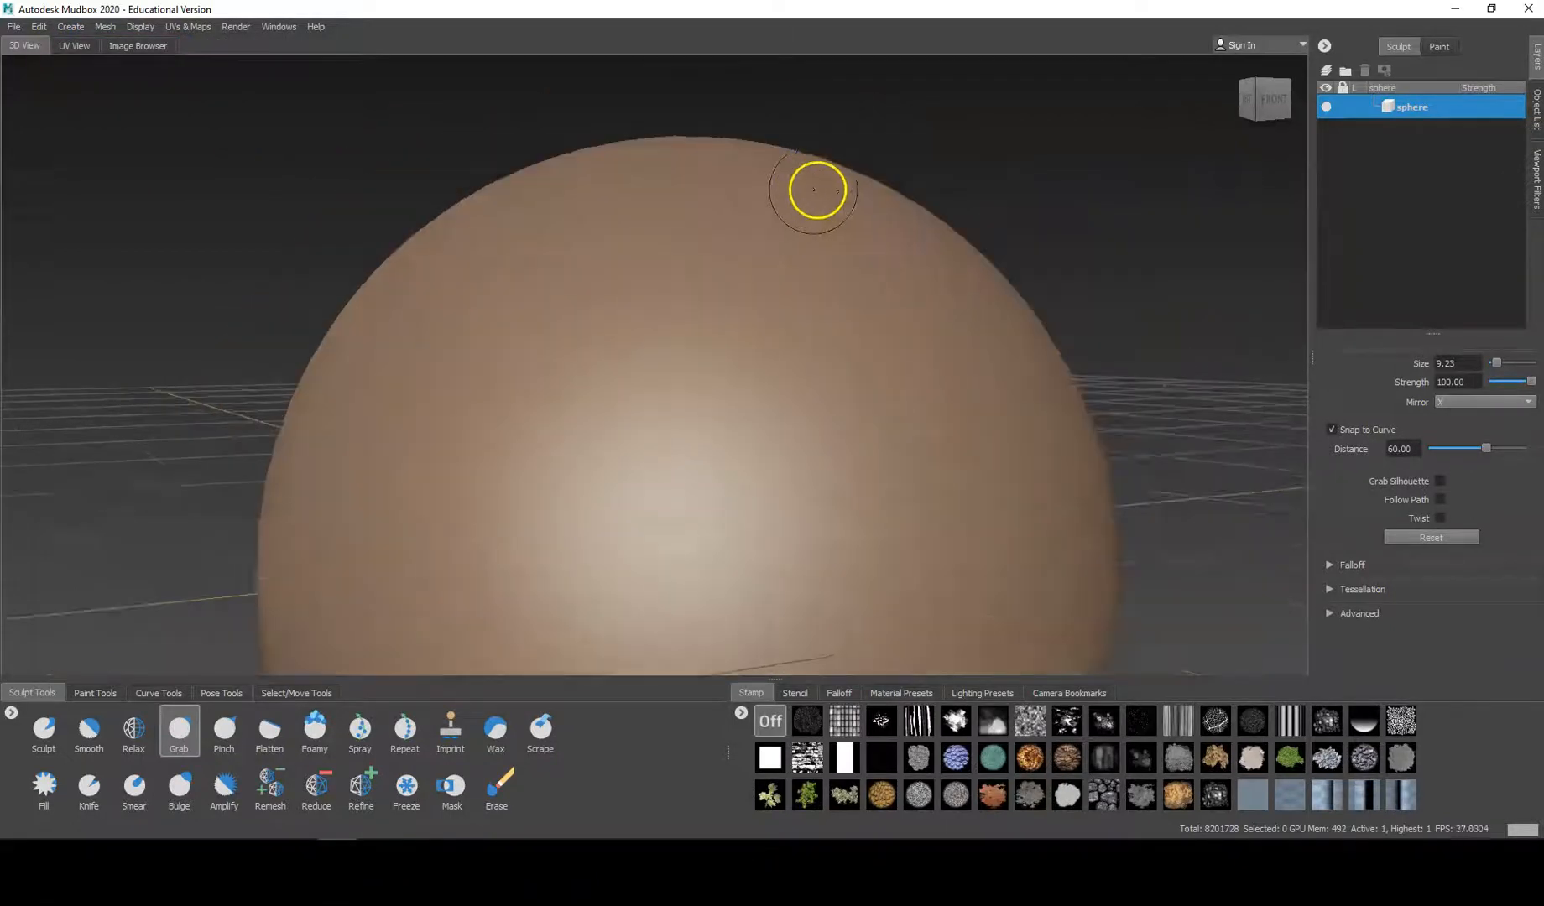
pyautogui.keyDown('alt'); pyautogui.moveTo(813, 196); pyautogui.dragTo(787, 246); pyautogui.keyUp('alt')
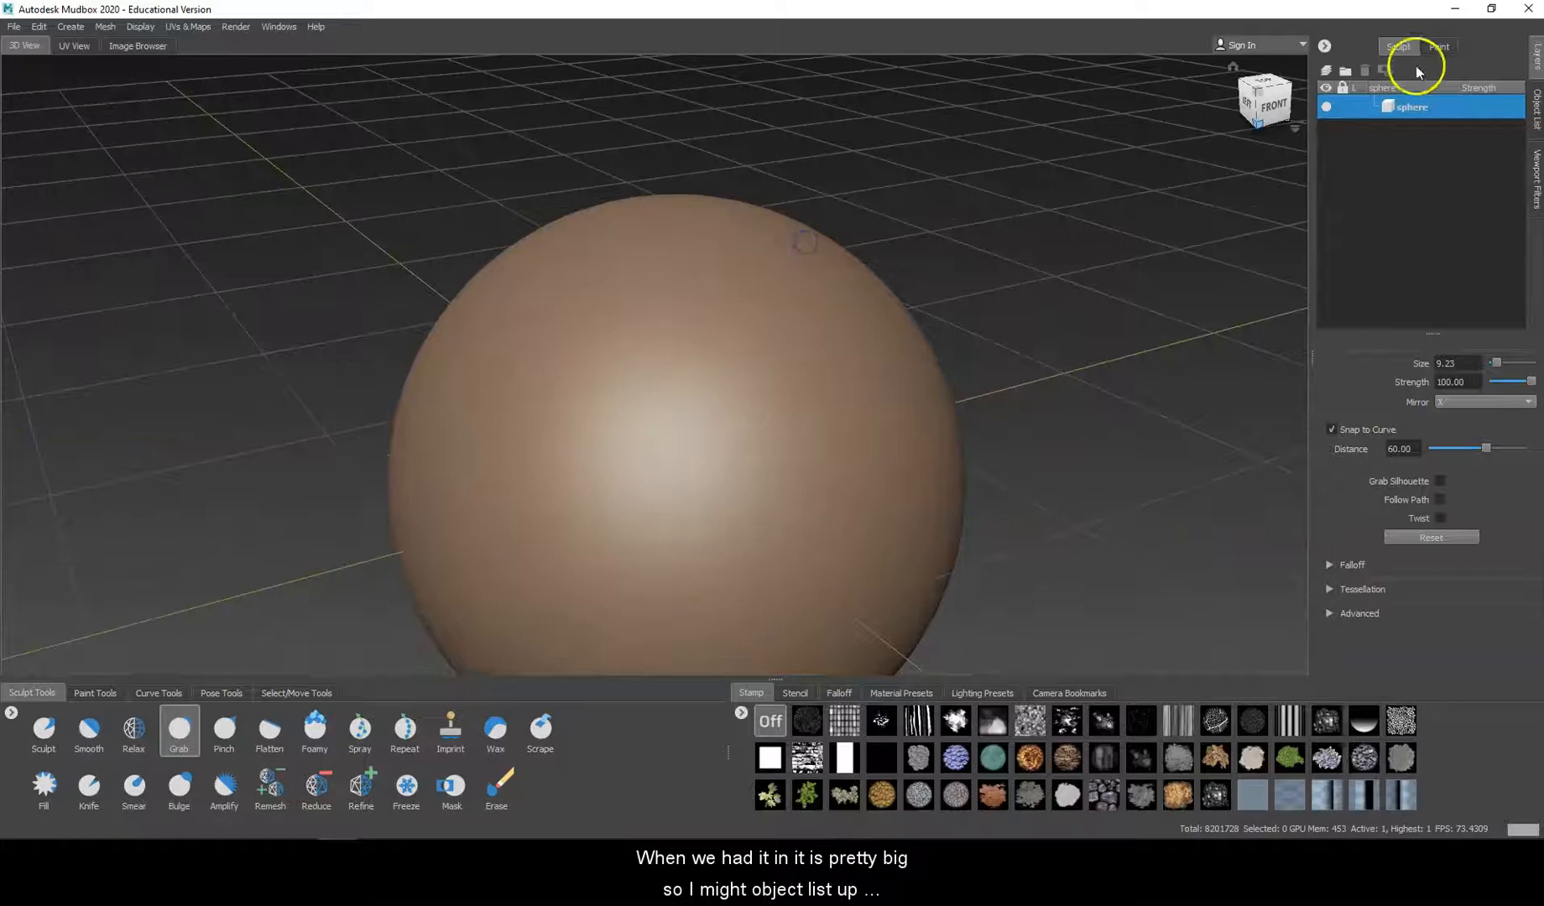
# Select the sphere object and scale it down uniformly to eyeball size.
pyautogui.click(1537, 105)
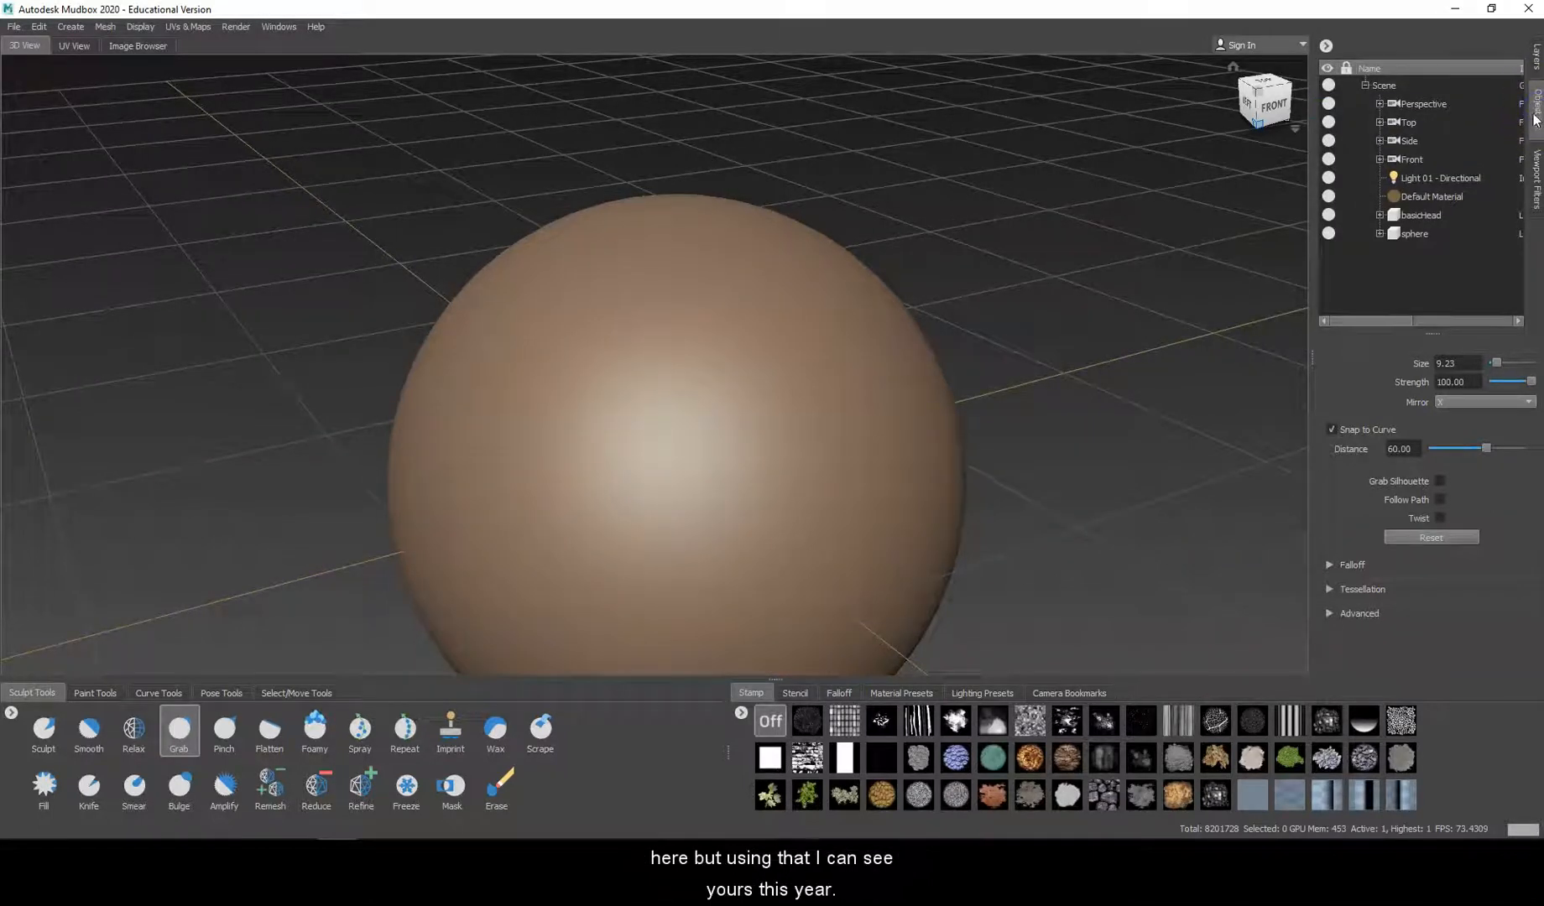
pyautogui.click(1414, 234)
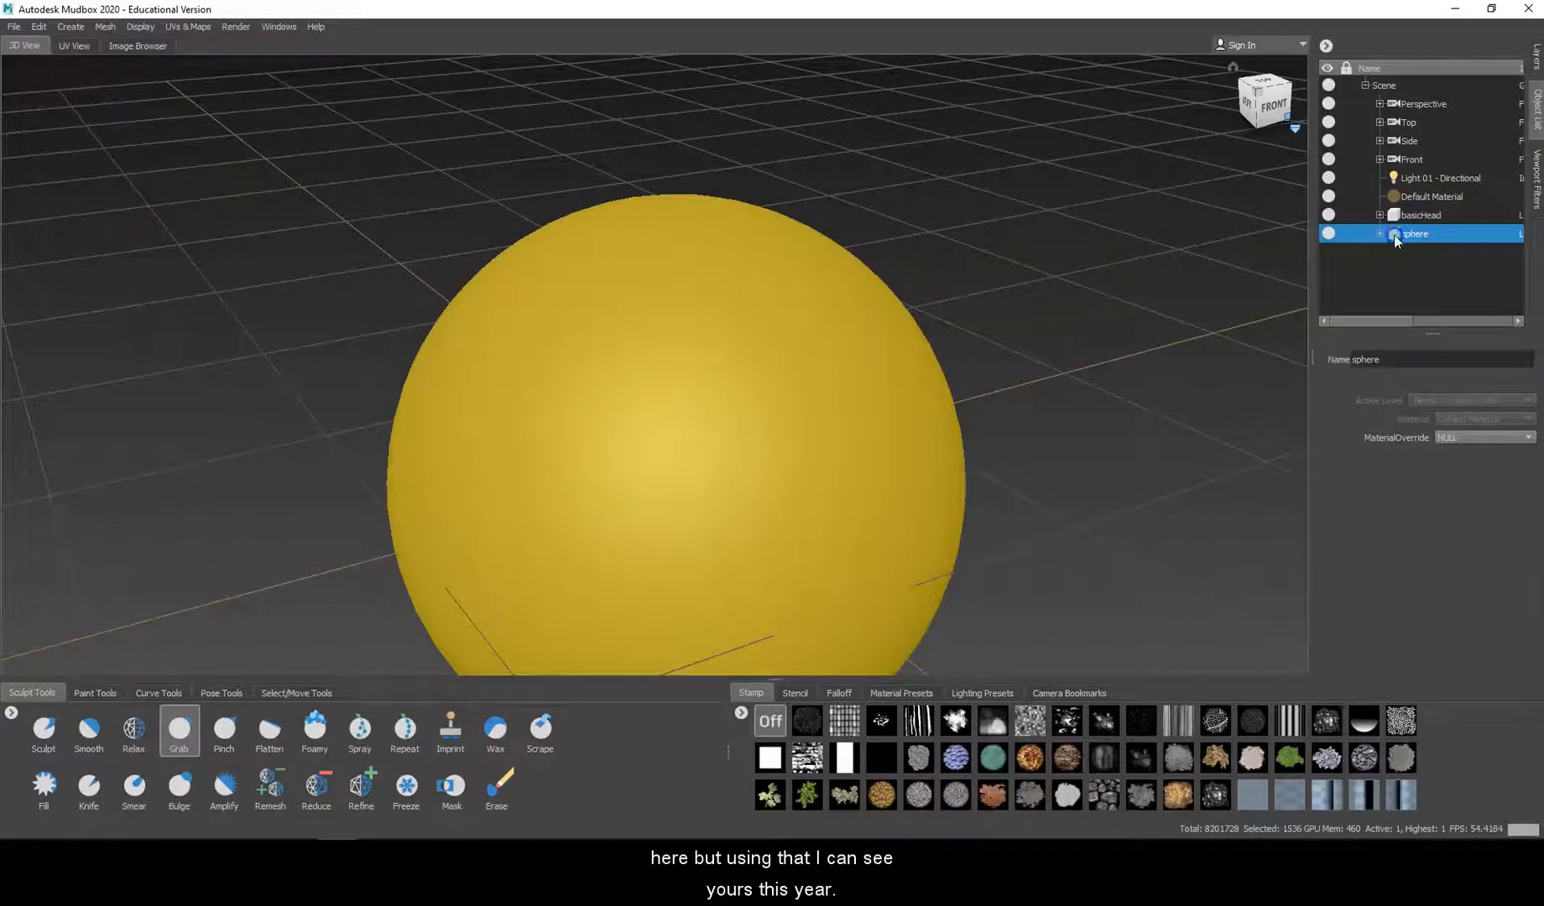
pyautogui.click(283, 694)
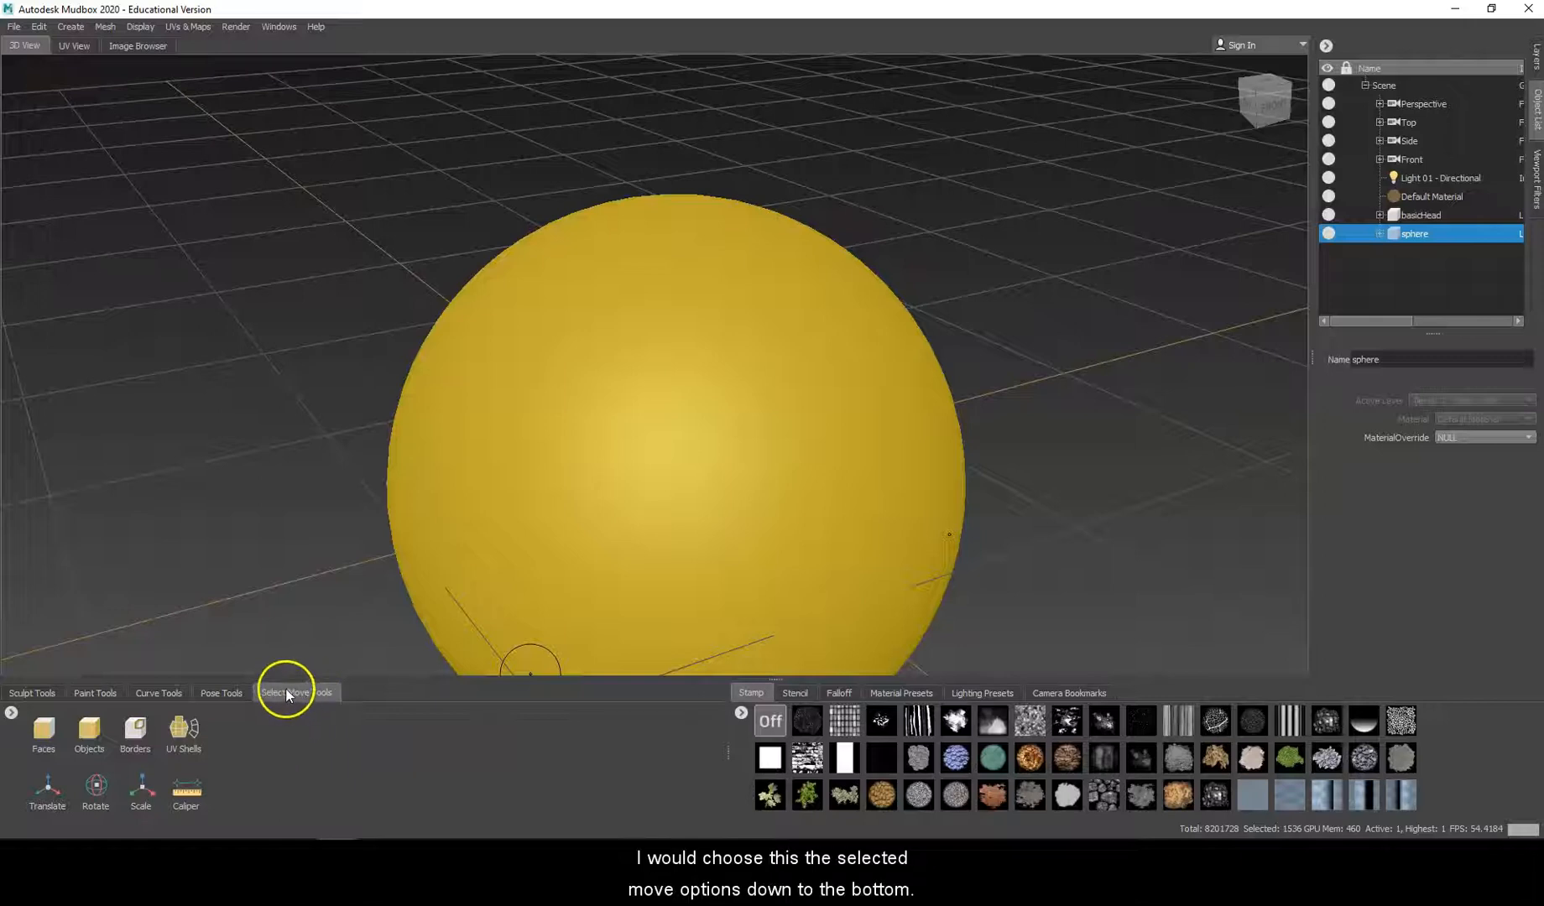
pyautogui.click(139, 788)
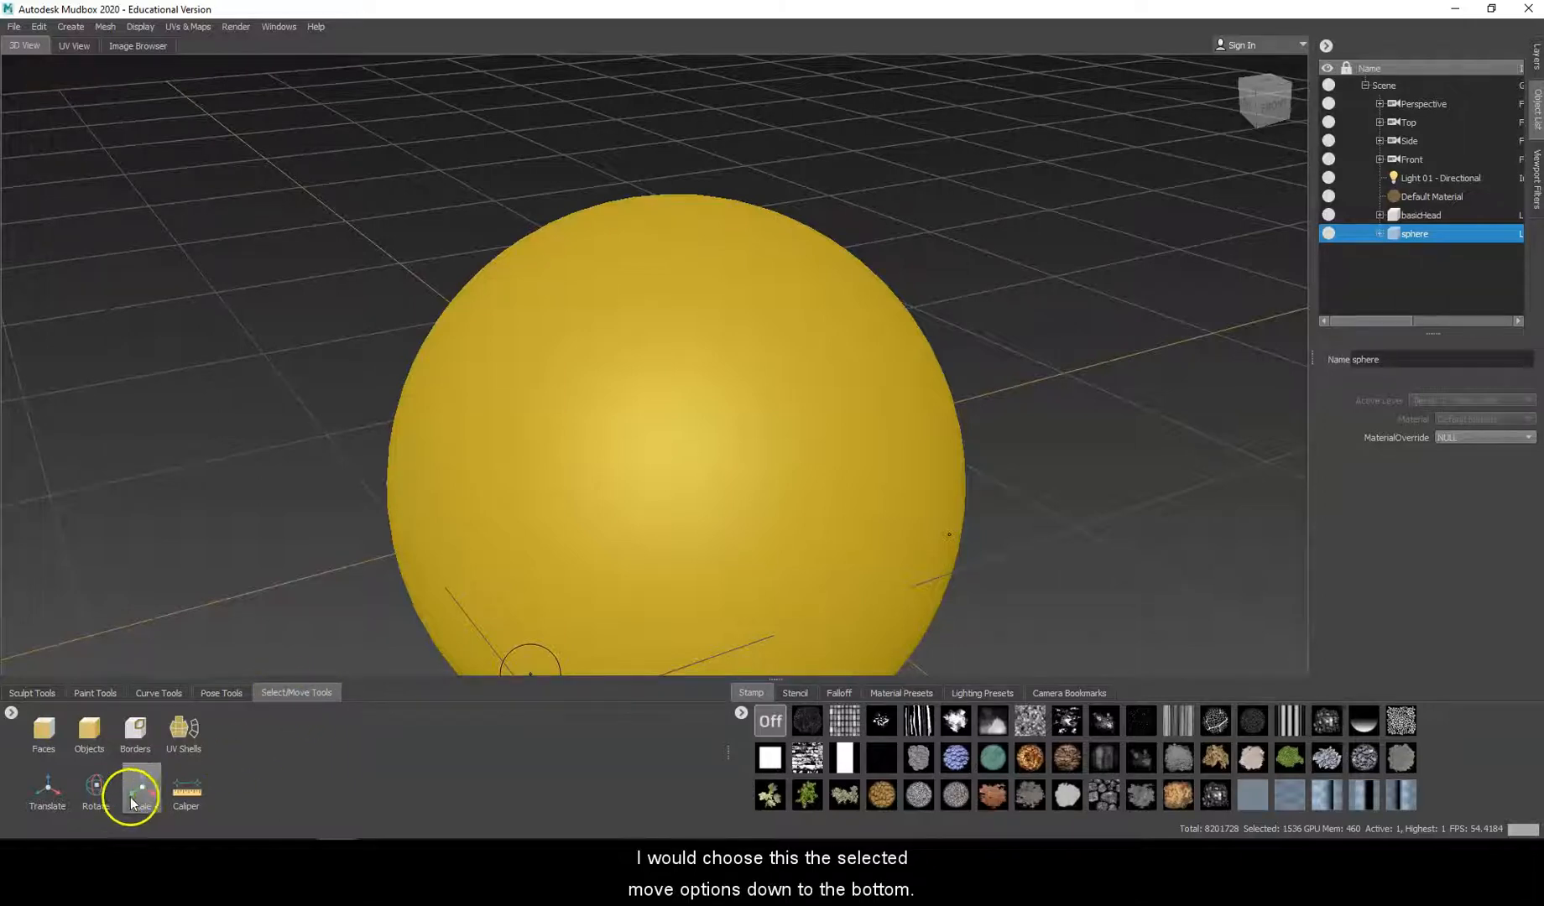
pyautogui.moveTo(675, 478); pyautogui.dragTo(394, 641)
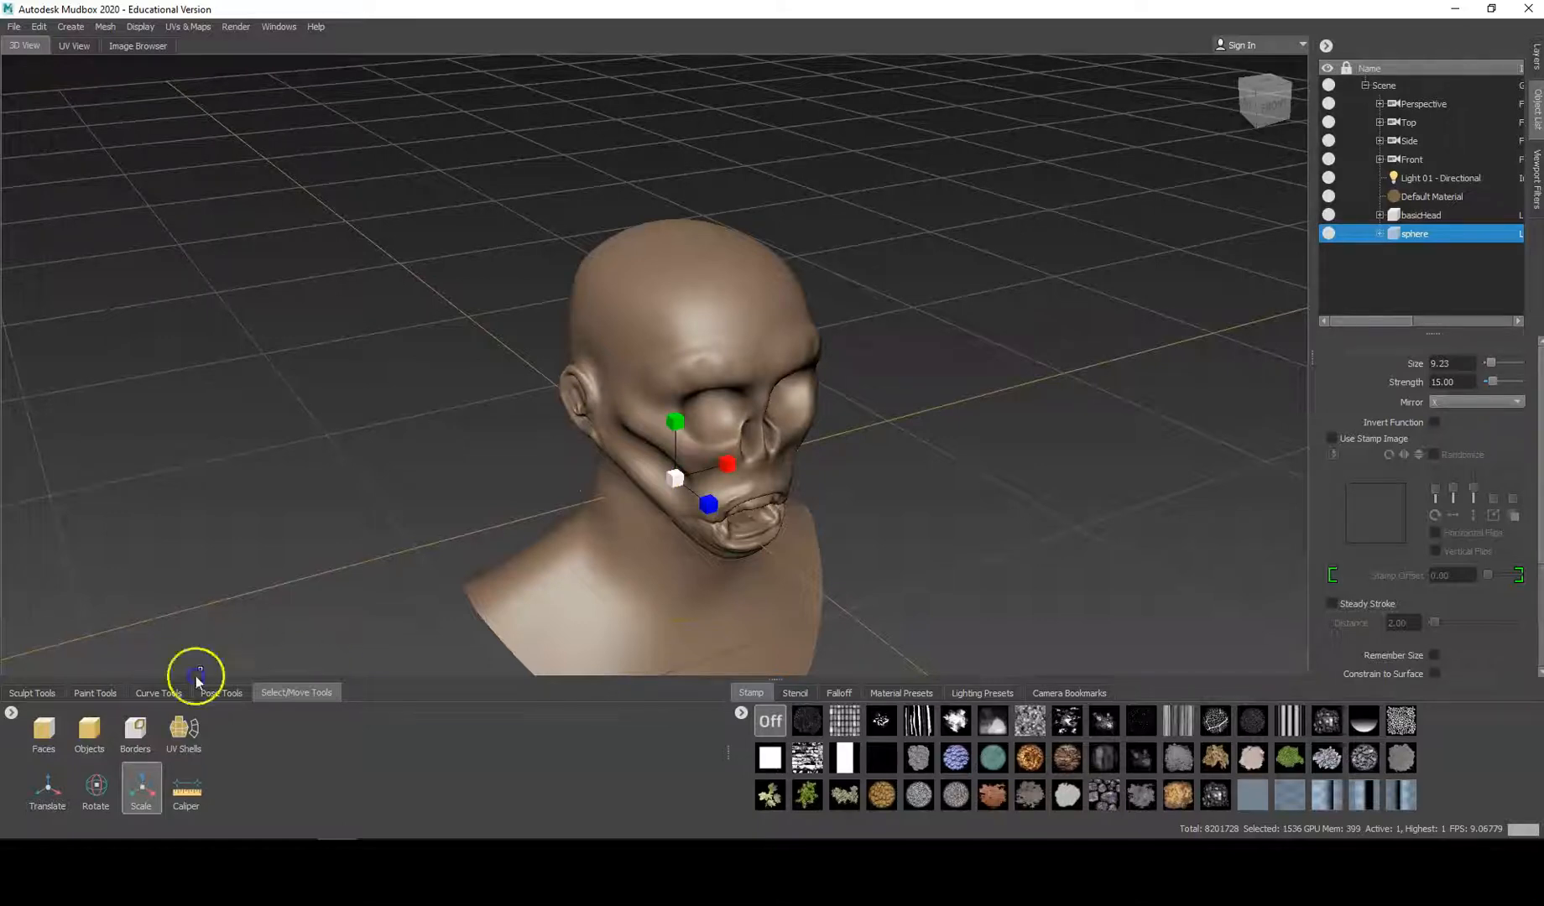
# Translate the small sphere forward out of the head and up to eye level in front of the nose.
pyautogui.click(47, 788)
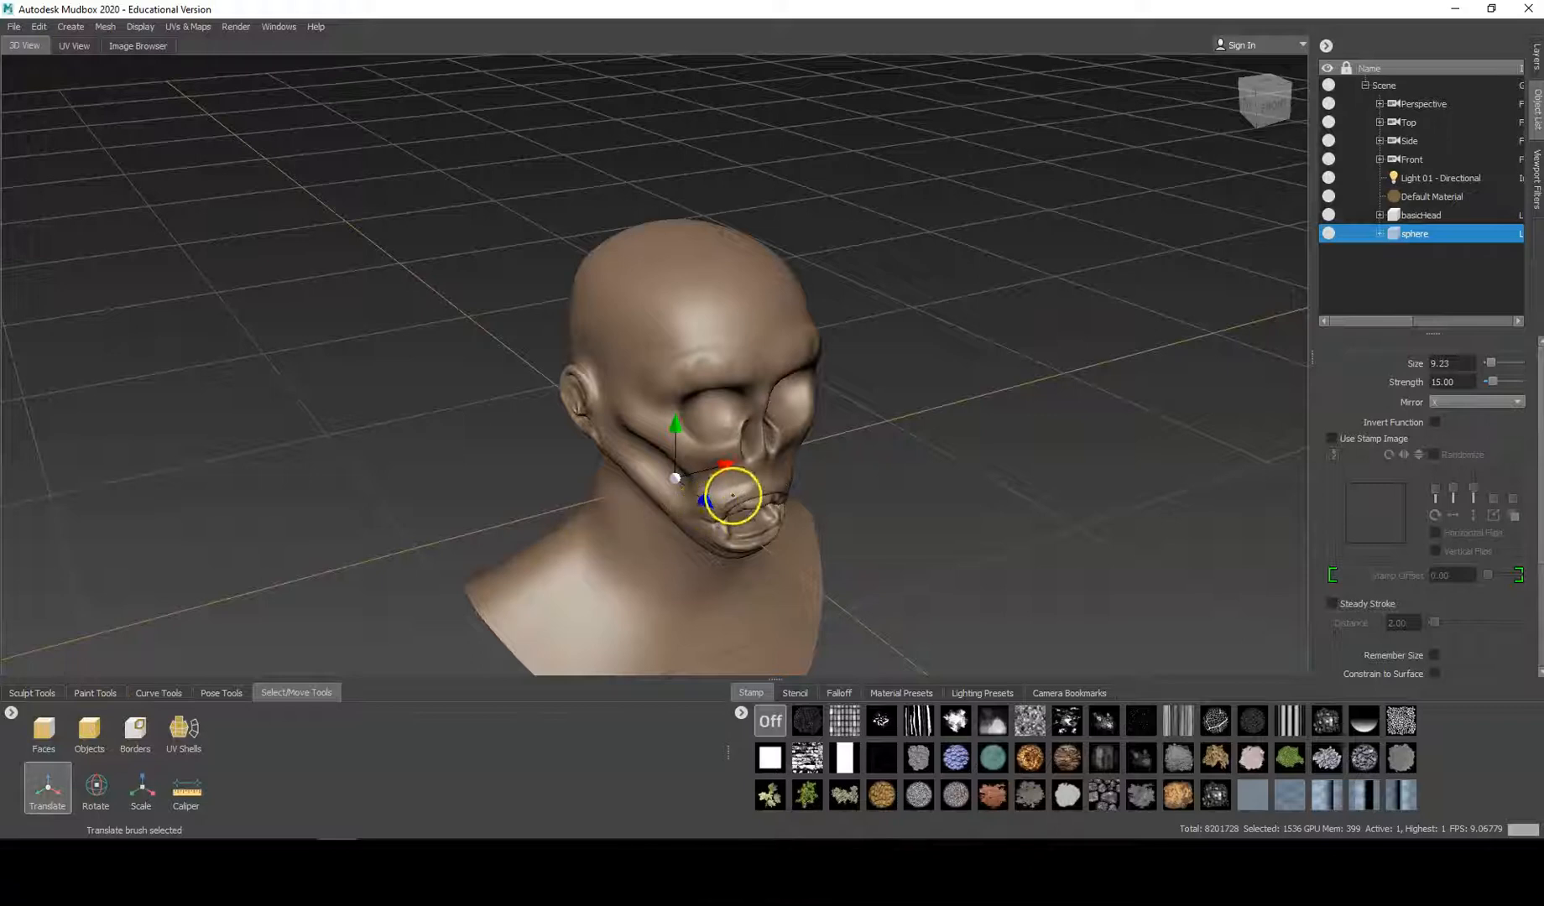
pyautogui.moveTo(717, 514); pyautogui.dragTo(751, 560)
pyautogui.moveTo(755, 488); pyautogui.dragTo(760, 358)
pyautogui.keyDown('alt'); pyautogui.moveTo(826, 403); pyautogui.dragTo(719, 408); pyautogui.keyUp('alt')
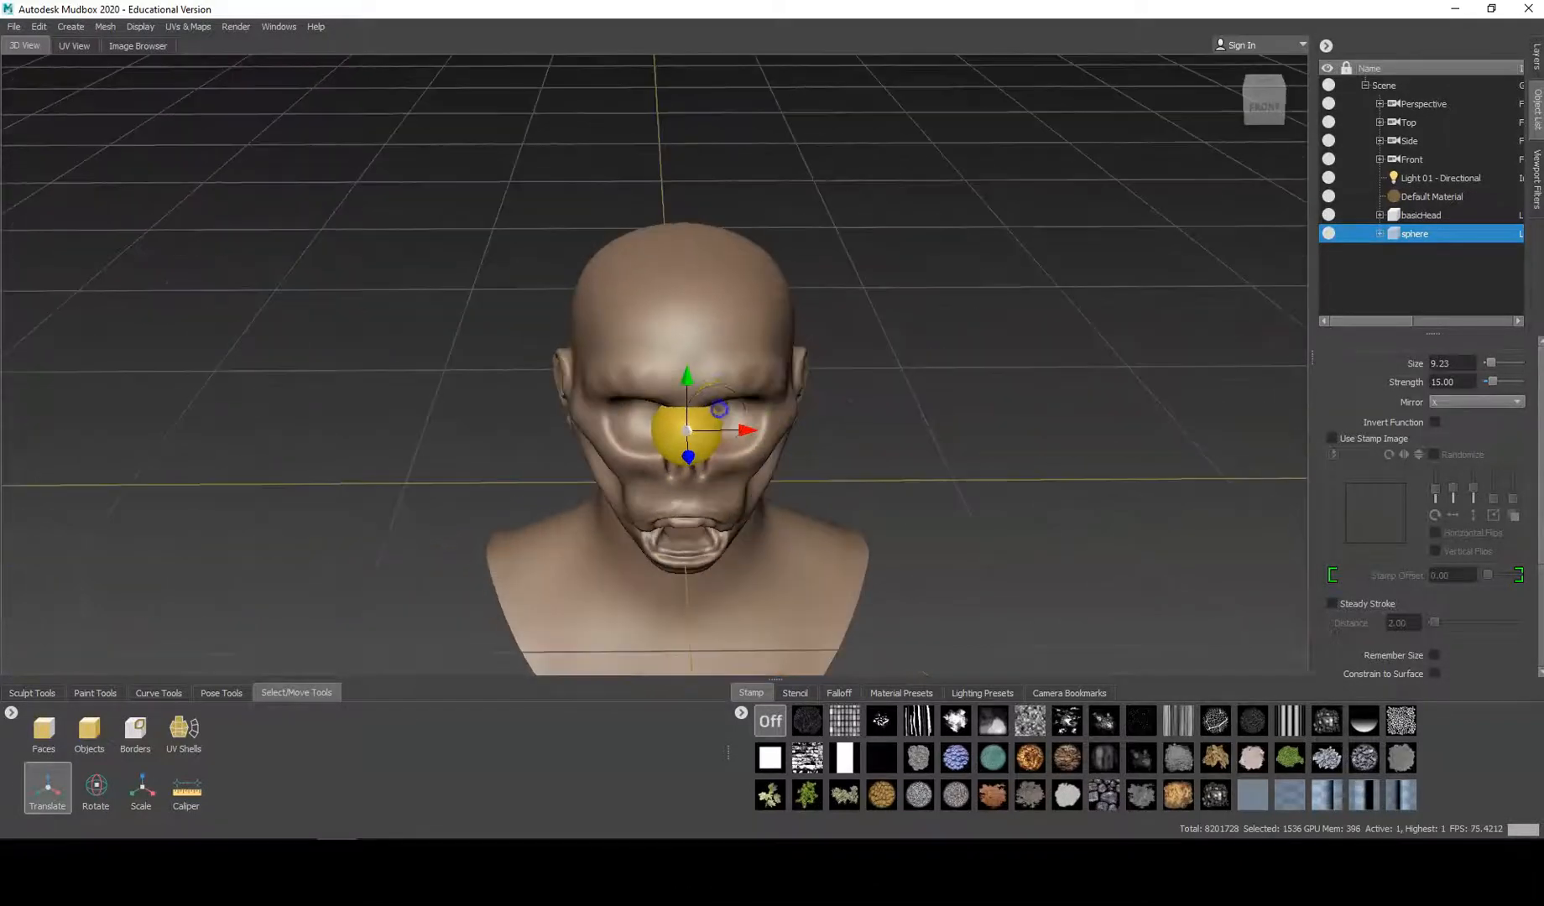
# Translate the sphere sideways and back so it sits as an eyeball inside the head's right eye socket.
pyautogui.keyDown('alt'); pyautogui.moveTo(689, 450); pyautogui.dragTo(741, 503, button='right'); pyautogui.keyUp('alt')
pyautogui.keyDown('alt'); pyautogui.moveTo(741, 504); pyautogui.dragTo(912, 491); pyautogui.keyUp('alt')
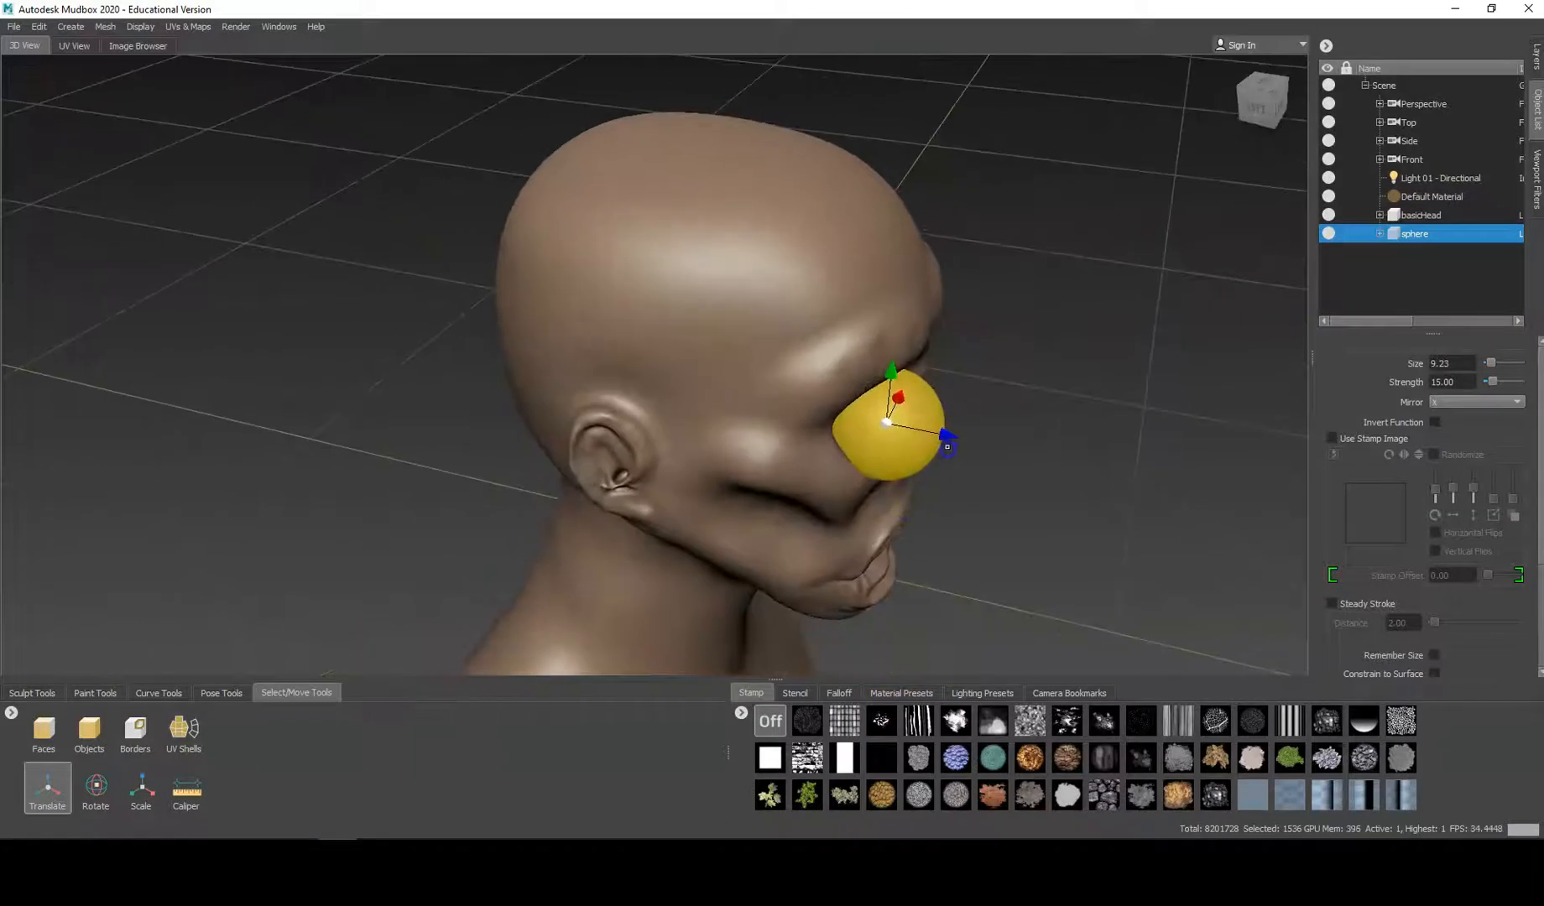
pyautogui.moveTo(946, 437); pyautogui.dragTo(666, 465)
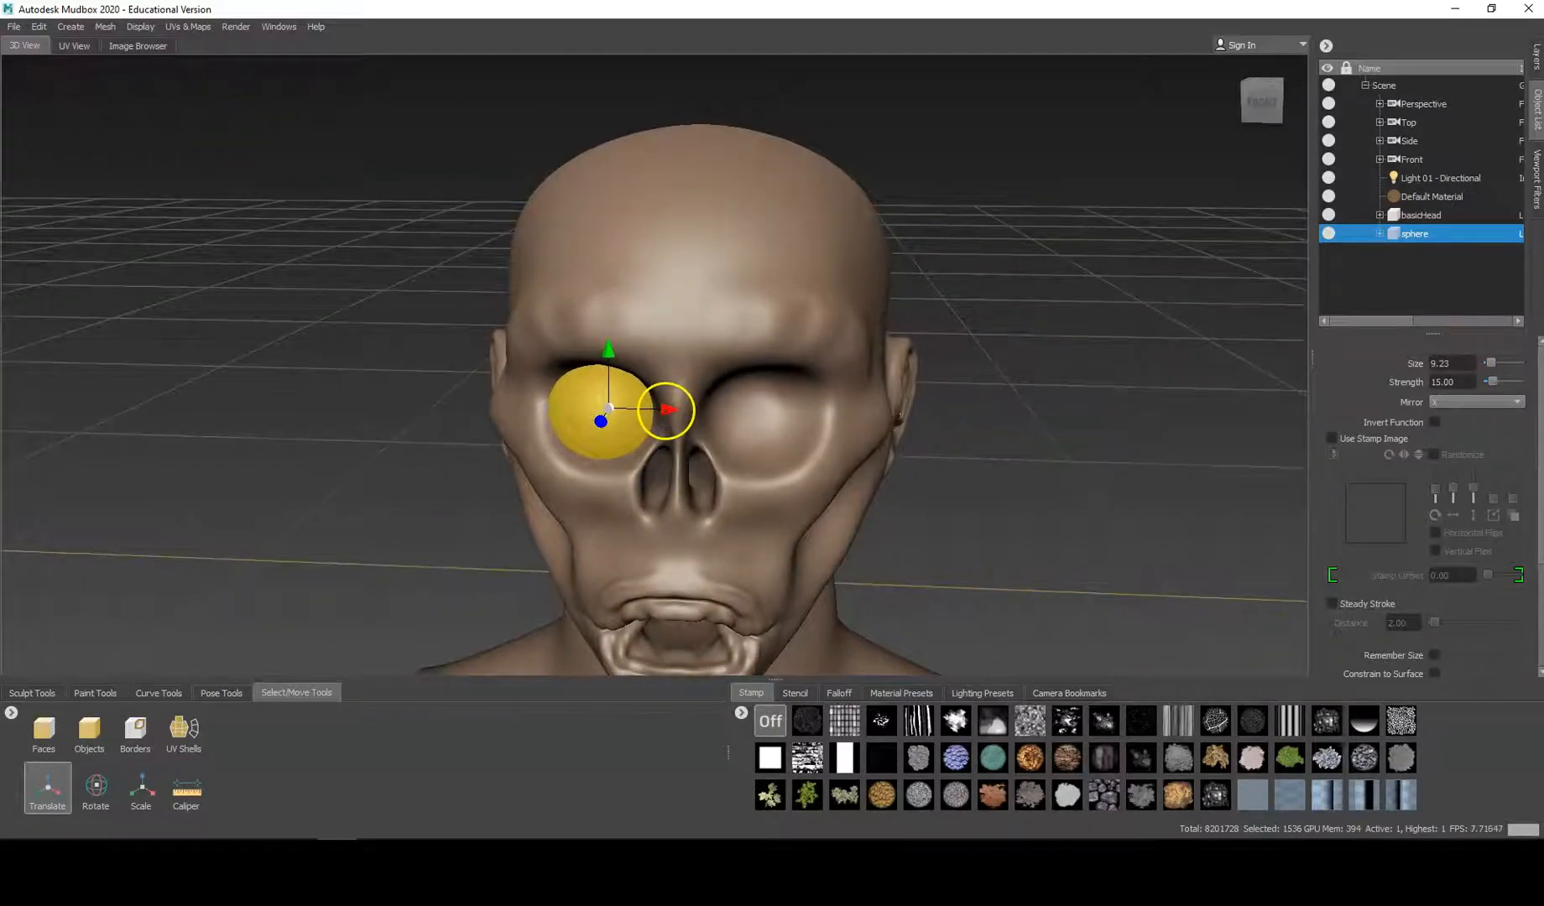
pyautogui.keyDown('alt'); pyautogui.moveTo(654, 455); pyautogui.dragTo(826, 460); pyautogui.keyUp('alt')
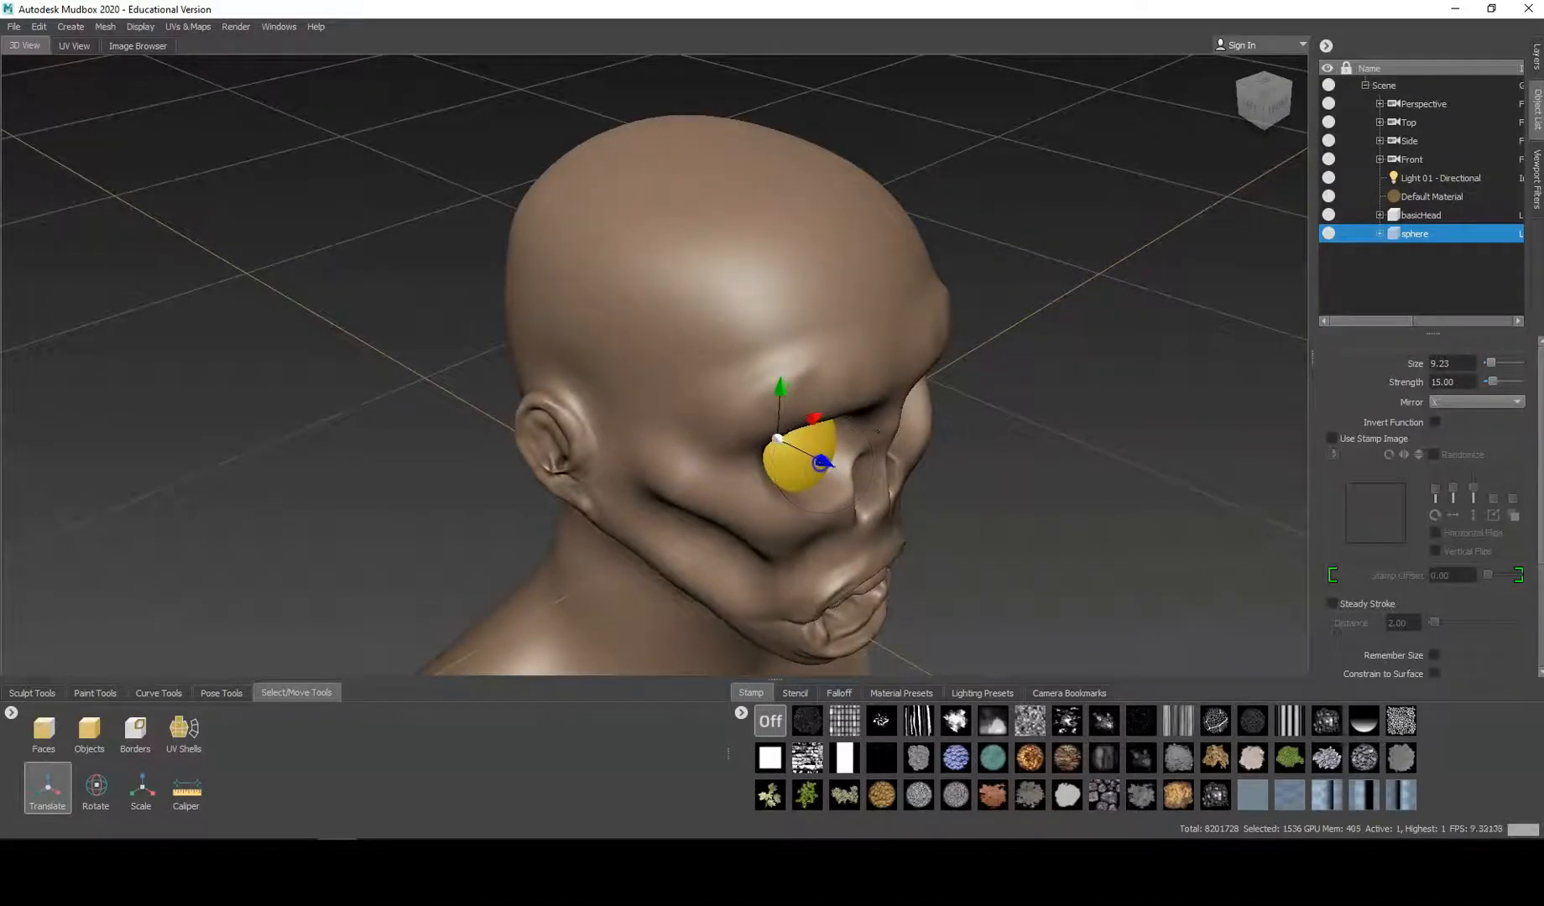
pyautogui.keyDown('alt'); pyautogui.moveTo(822, 462); pyautogui.dragTo(785, 461); pyautogui.keyUp('alt')
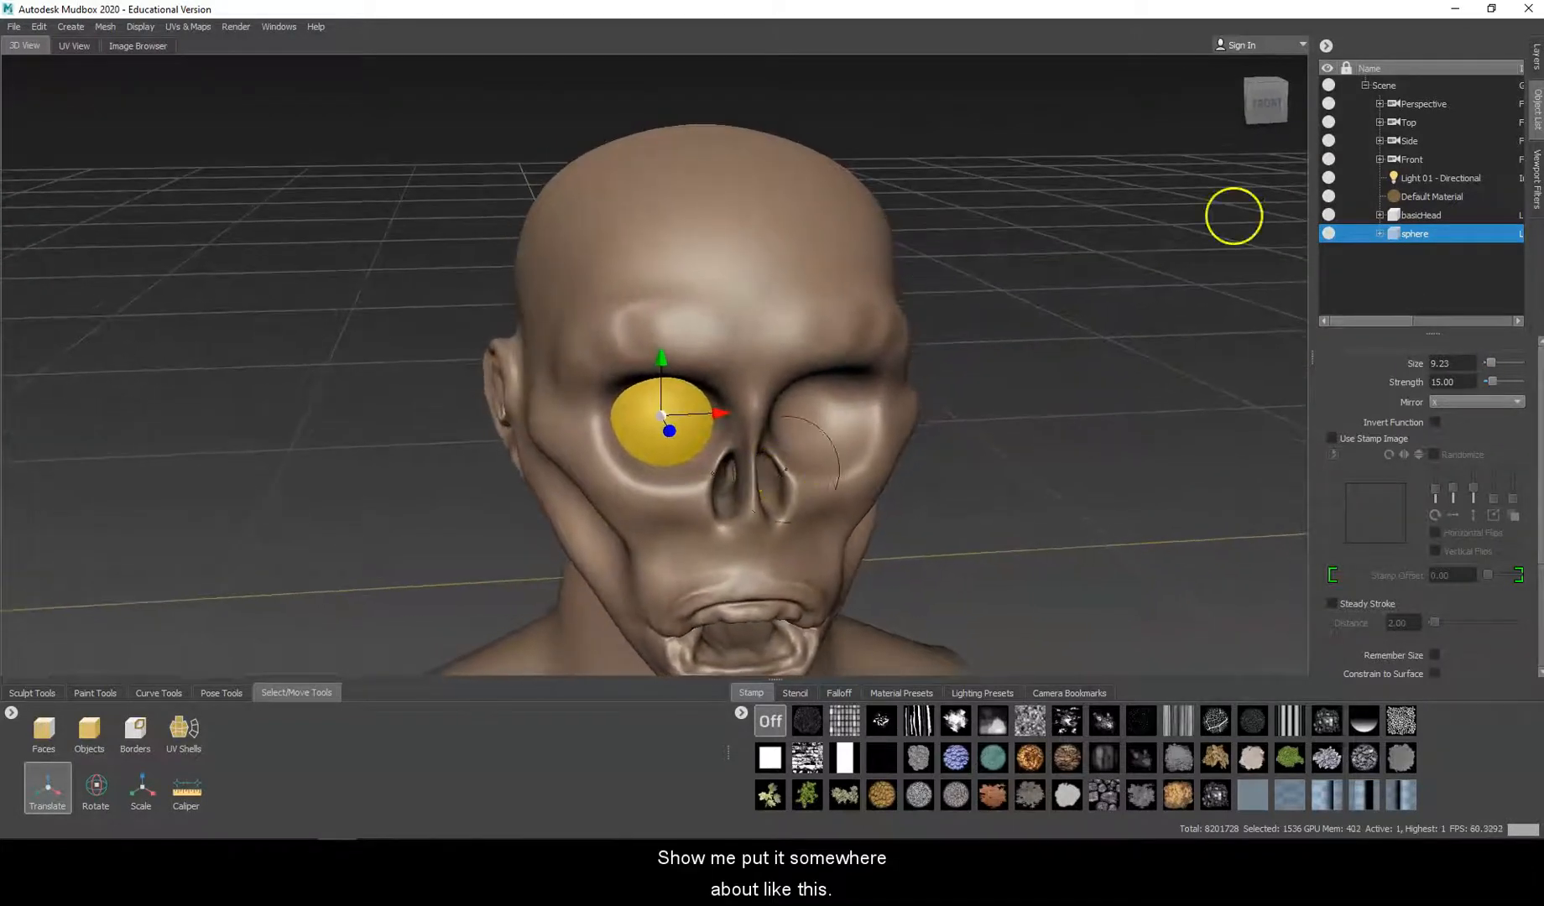
# Duplicate the sphere and move the copy along the X axis into the other eye socket.
pyautogui.rightClick(1413, 237)
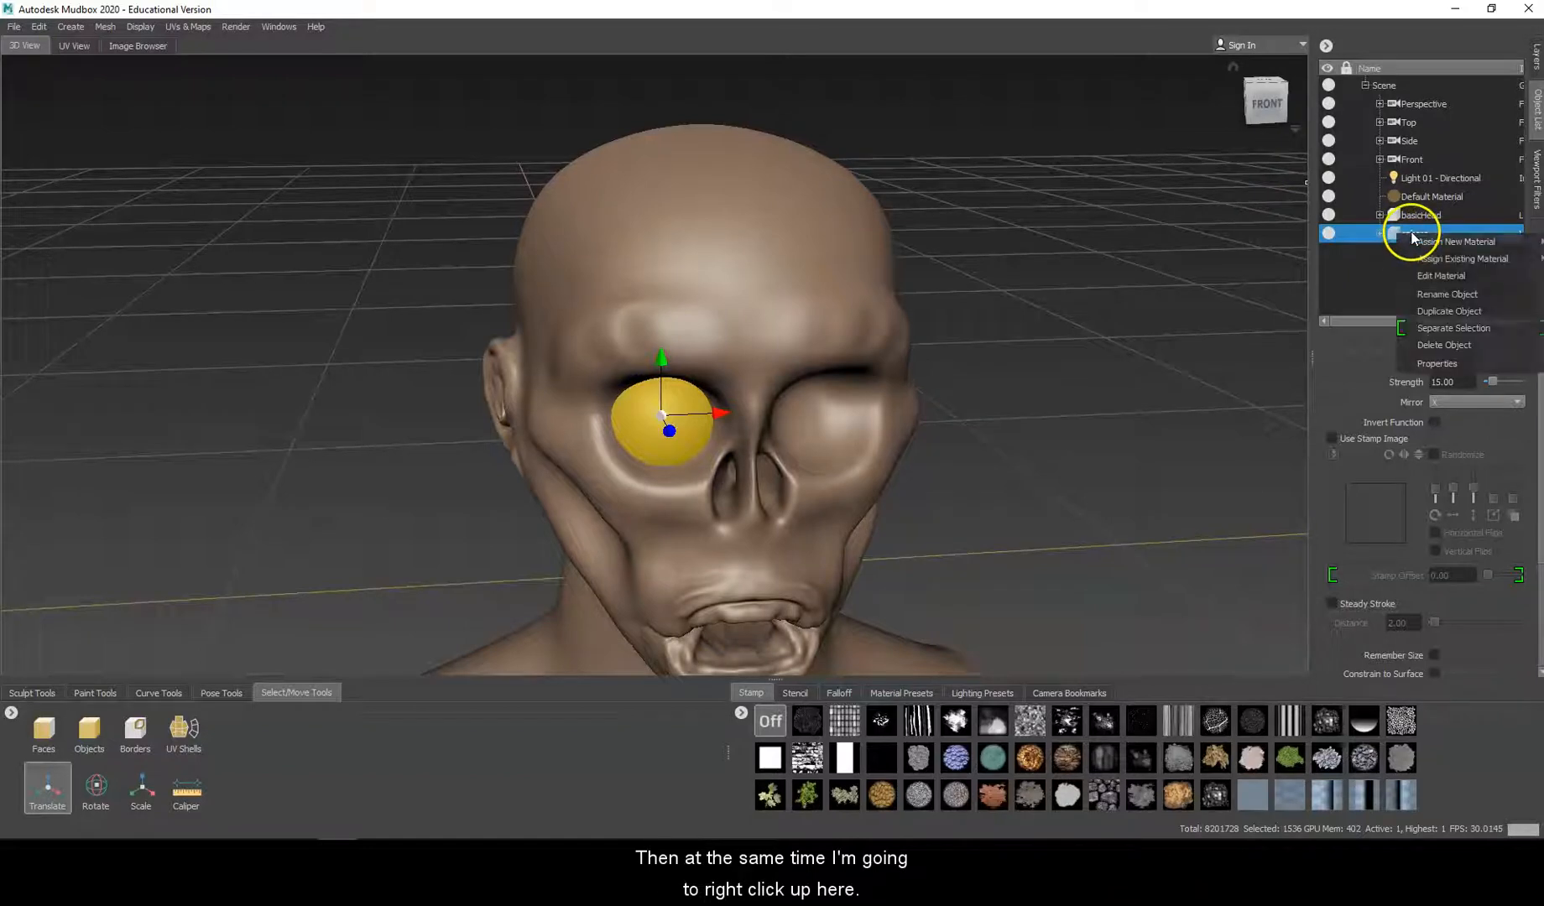
pyautogui.click(1443, 310)
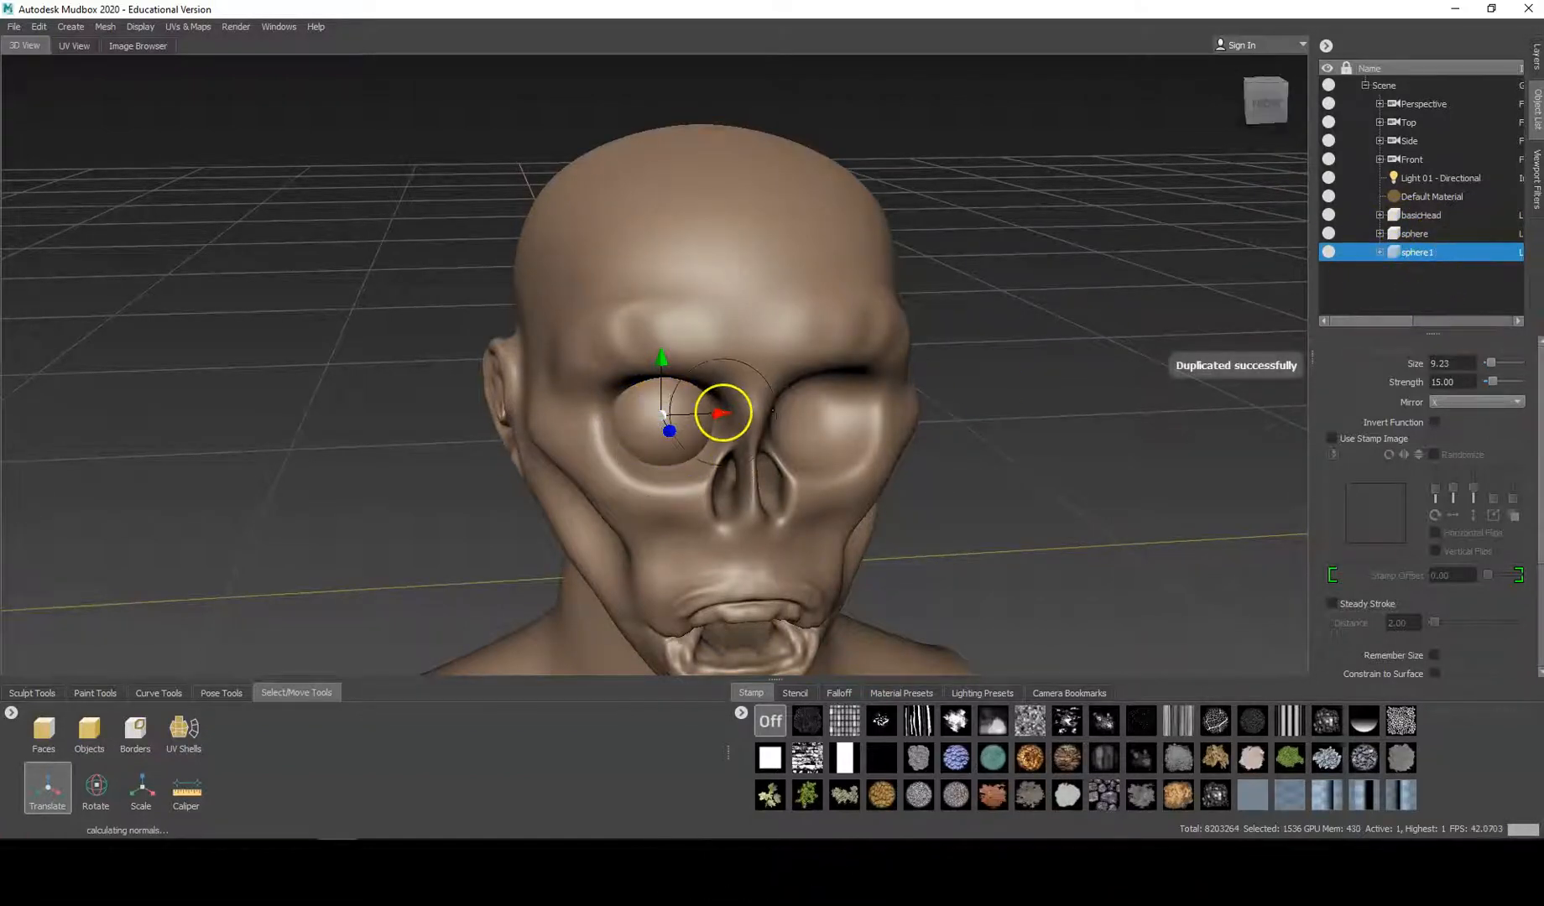
pyautogui.moveTo(720, 412); pyautogui.dragTo(865, 417)
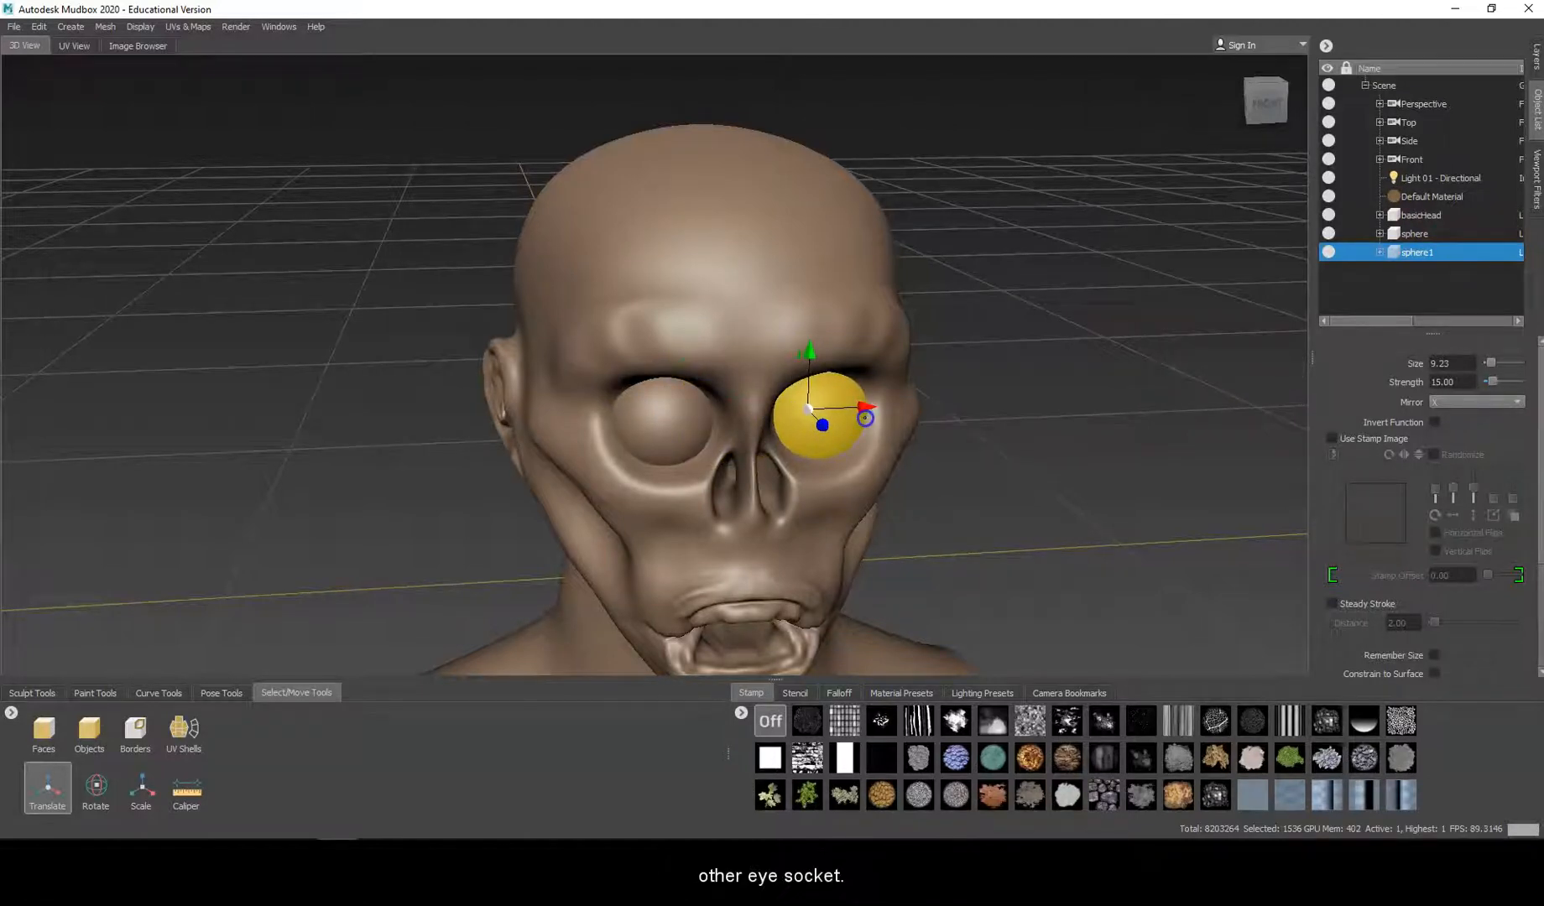
# Deselect the copied eyeball and lock both sphere objects in the object list.
pyautogui.click(1372, 300)
pyautogui.keyDown('alt'); pyautogui.moveTo(1000, 448); pyautogui.dragTo(1272, 403); pyautogui.keyUp('alt')
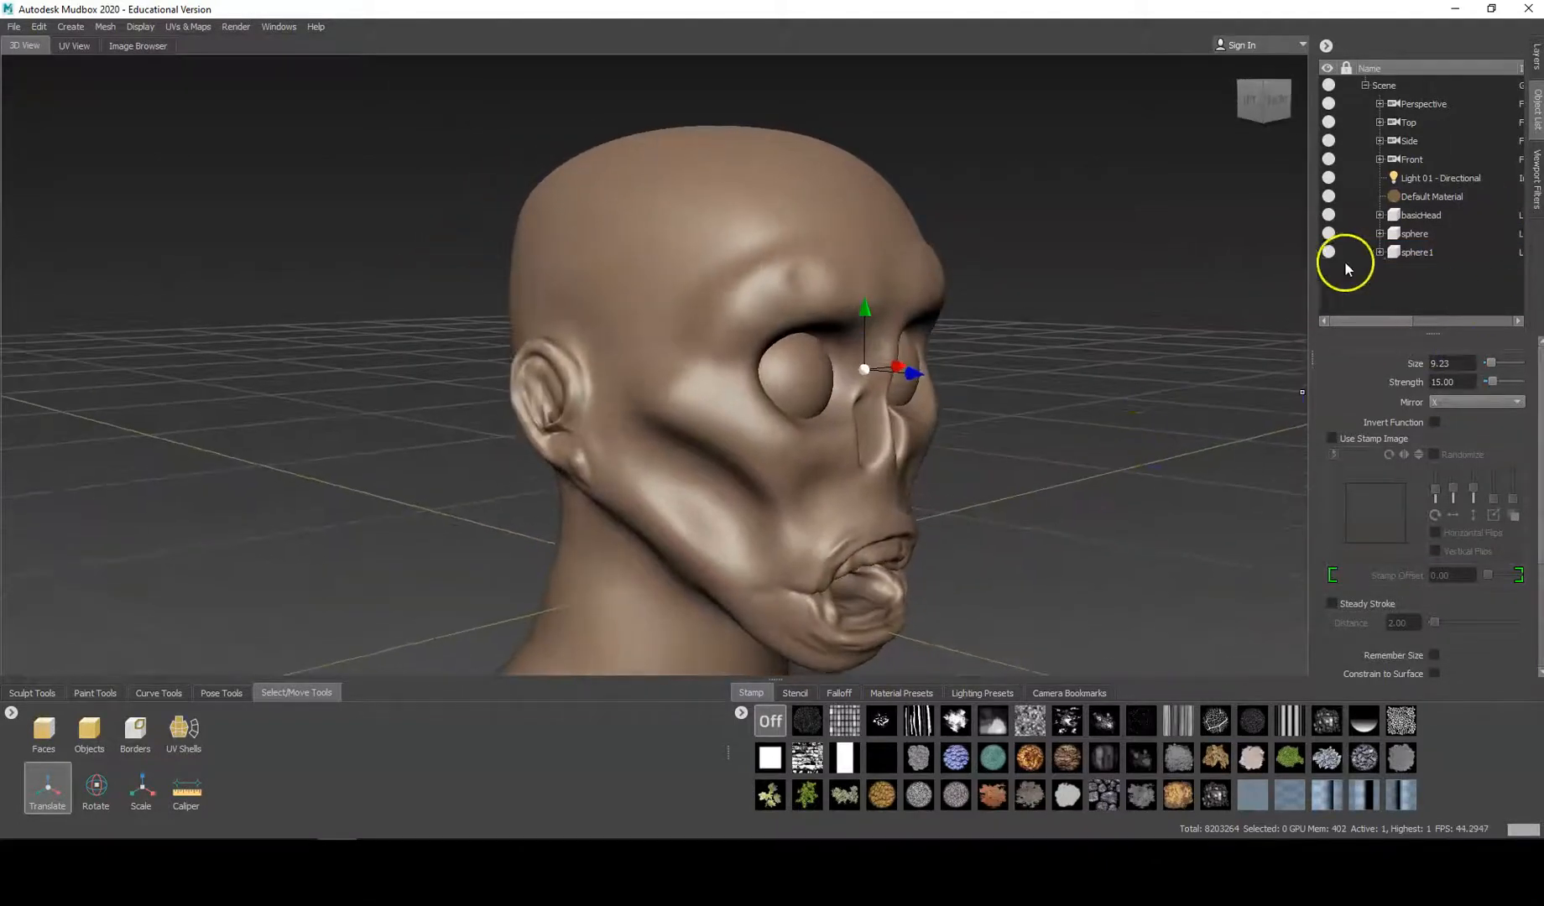
pyautogui.click(1348, 234)
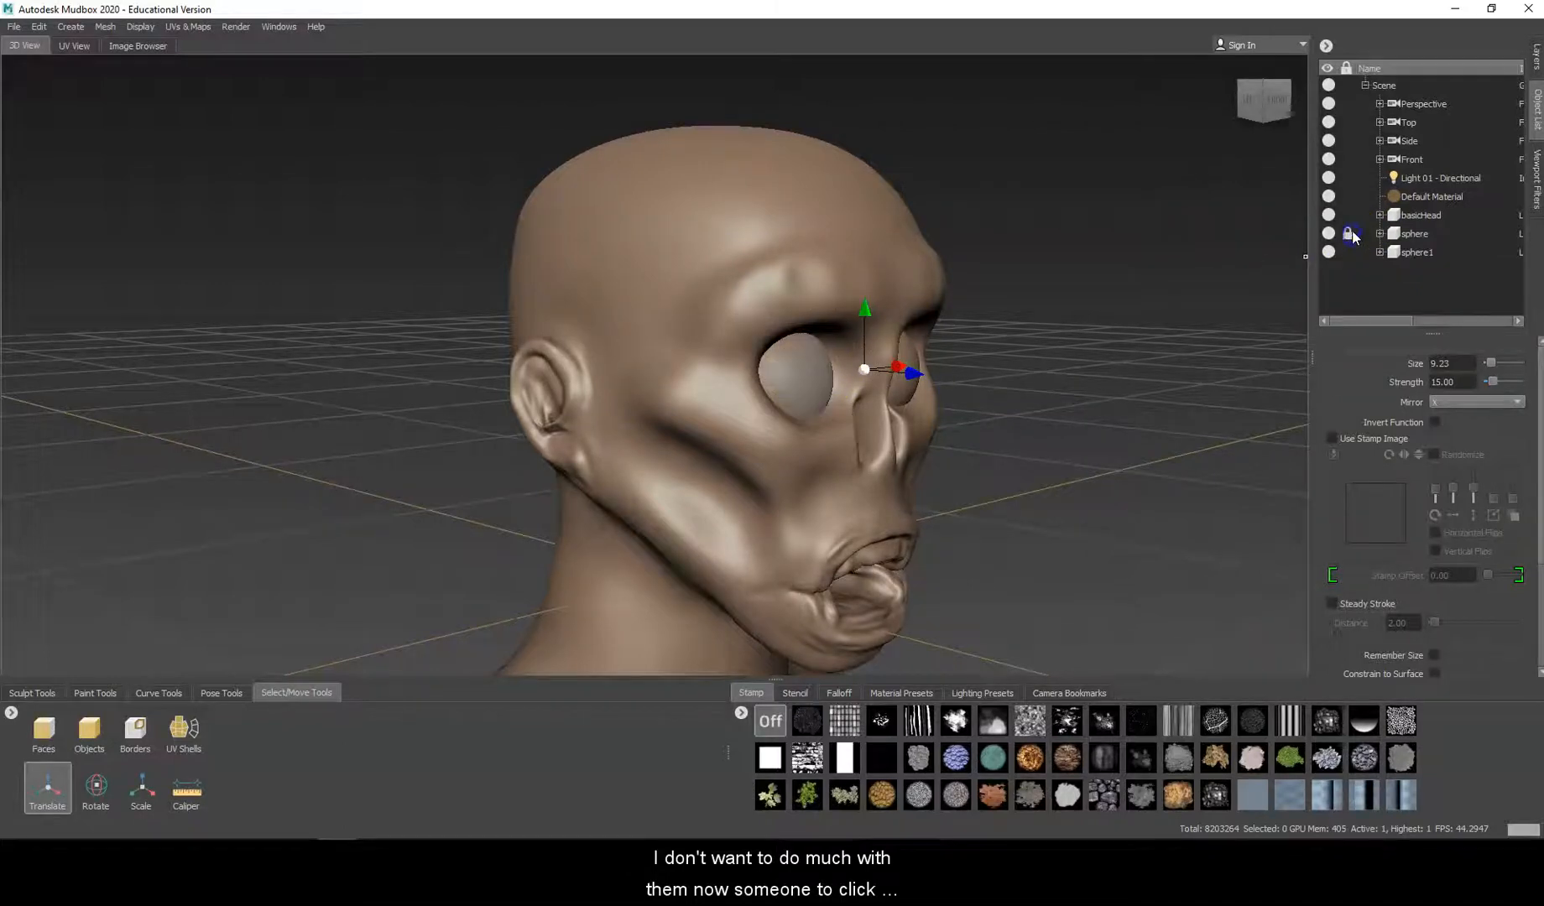
pyautogui.click(1348, 252)
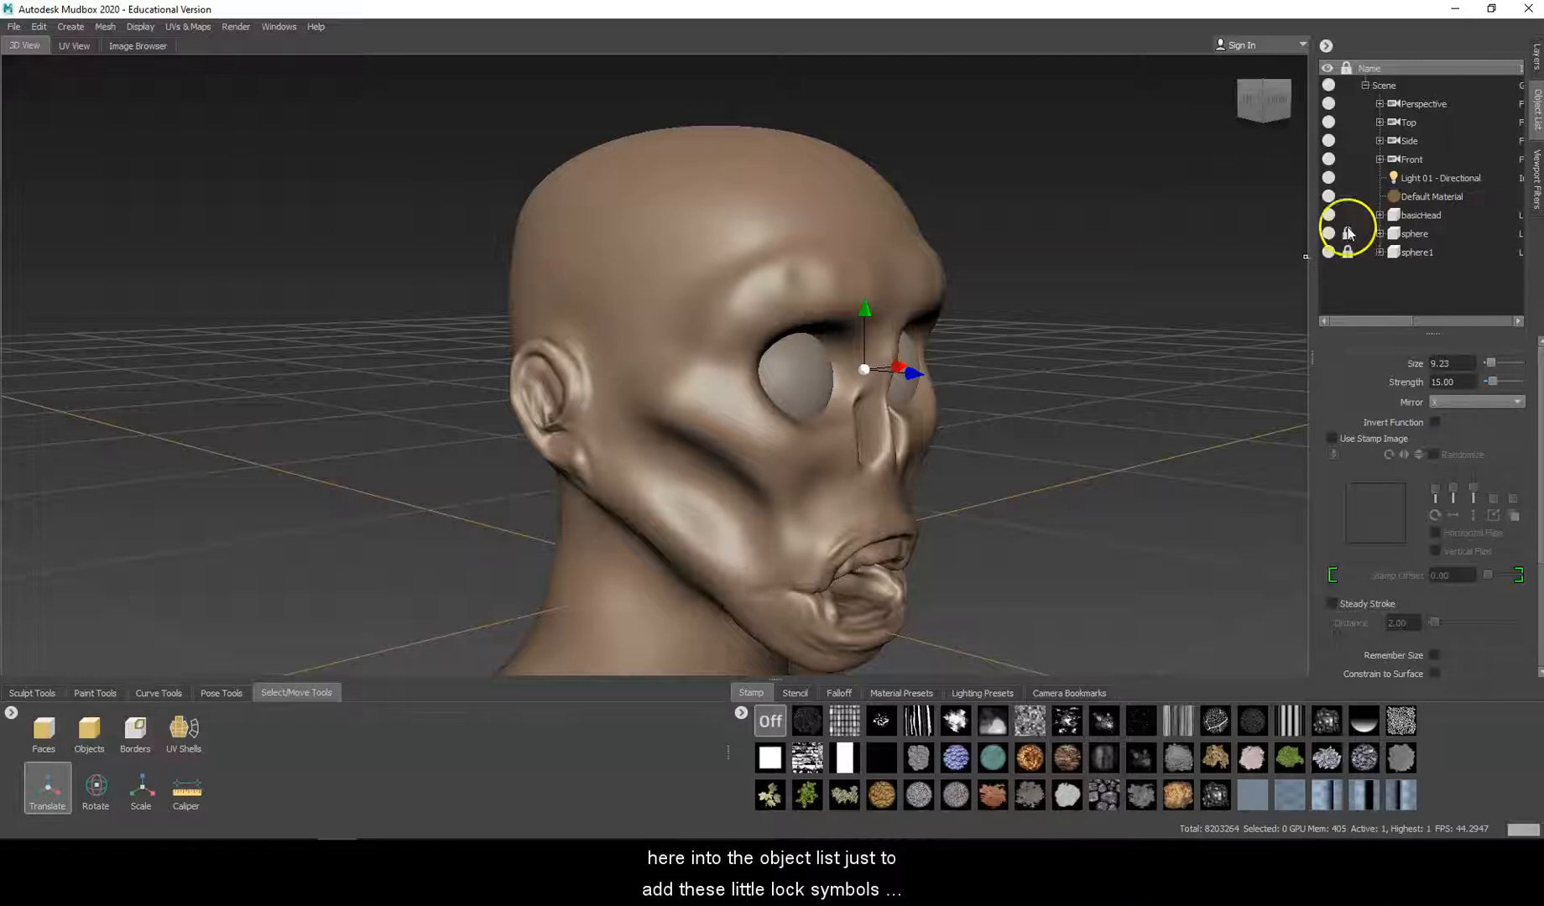
# Try selecting a locked eyeball in the 3D view, and bring up the sculpting brushes.
pyautogui.click(819, 370)
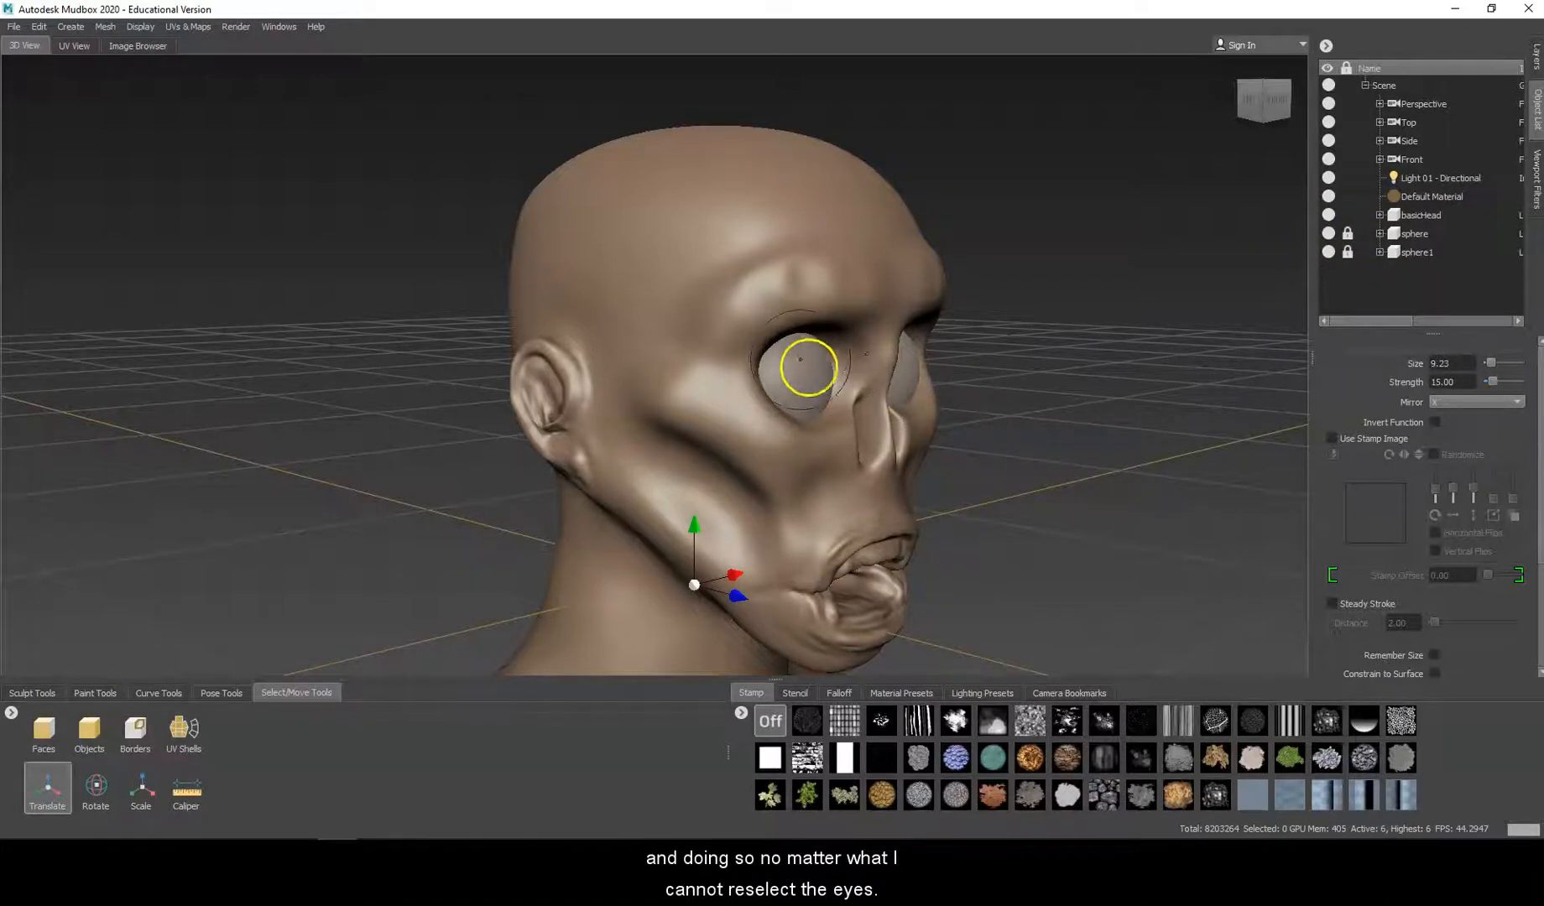
pyautogui.click(25, 692)
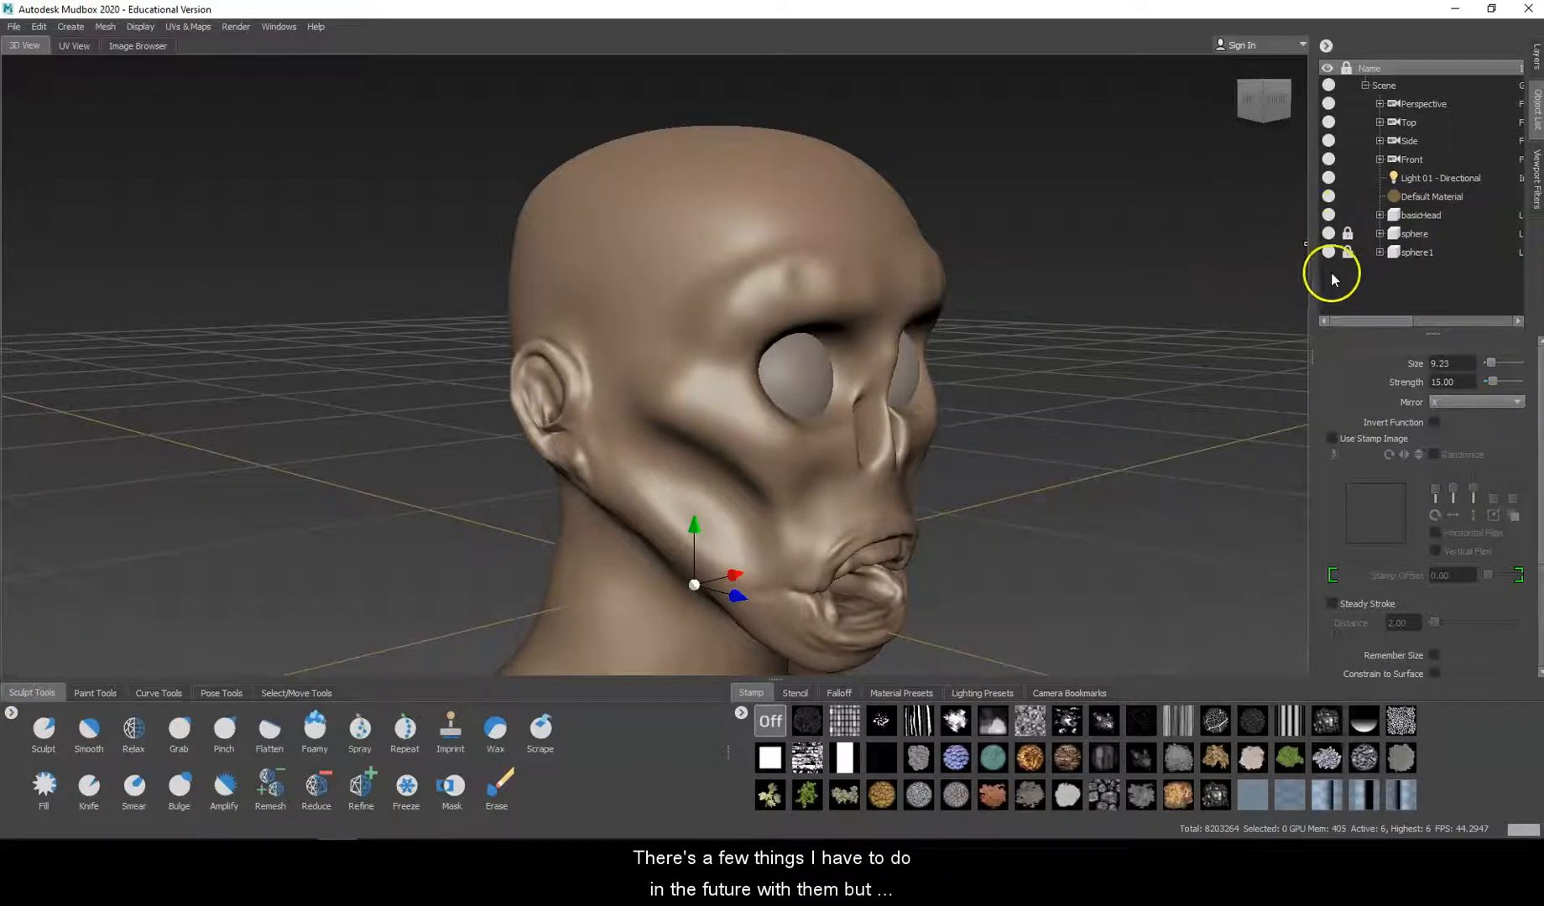
pyautogui.click(1348, 237)
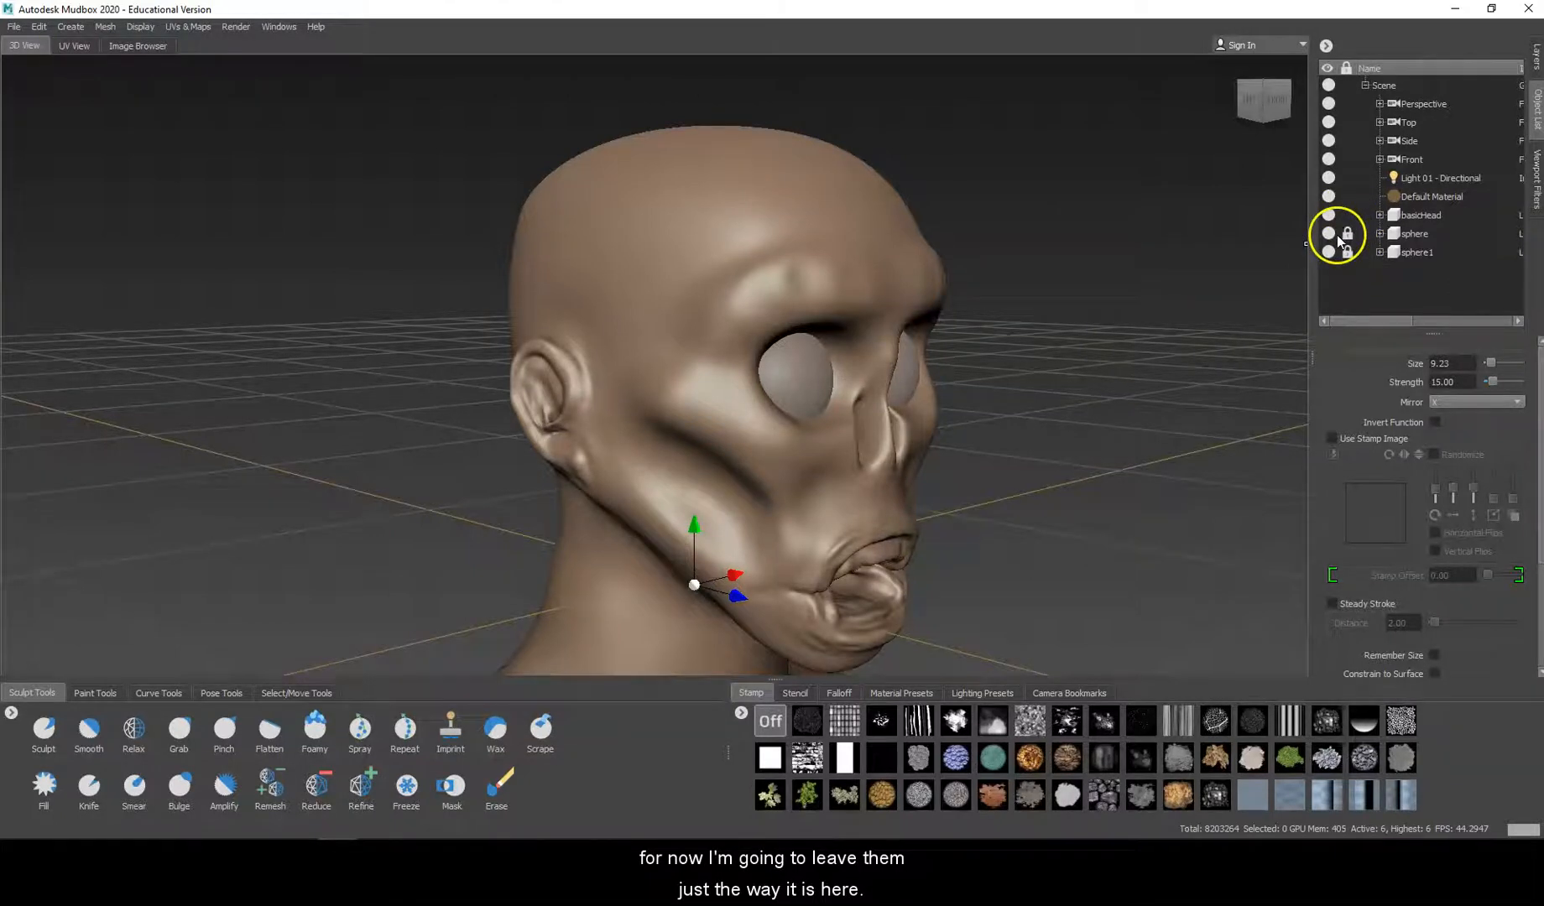
# Choose the Grab brush for the head and set its strength to 8.85 and its size to 20.59.
pyautogui.keyDown('alt'); pyautogui.moveTo(979, 324); pyautogui.dragTo(845, 329); pyautogui.keyUp('alt')
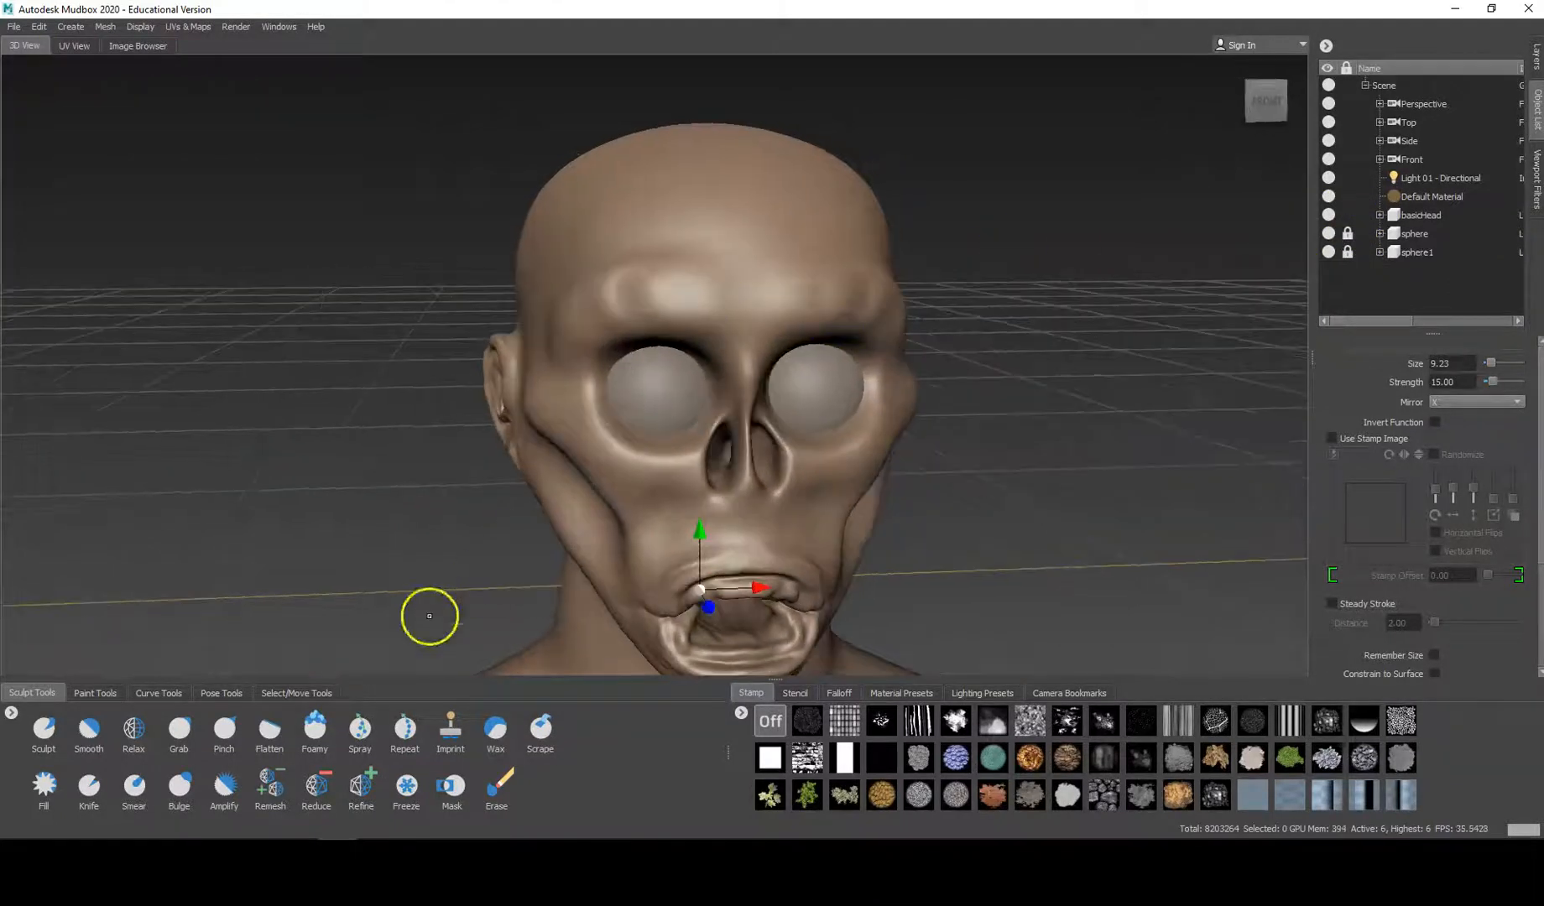
pyautogui.click(177, 732)
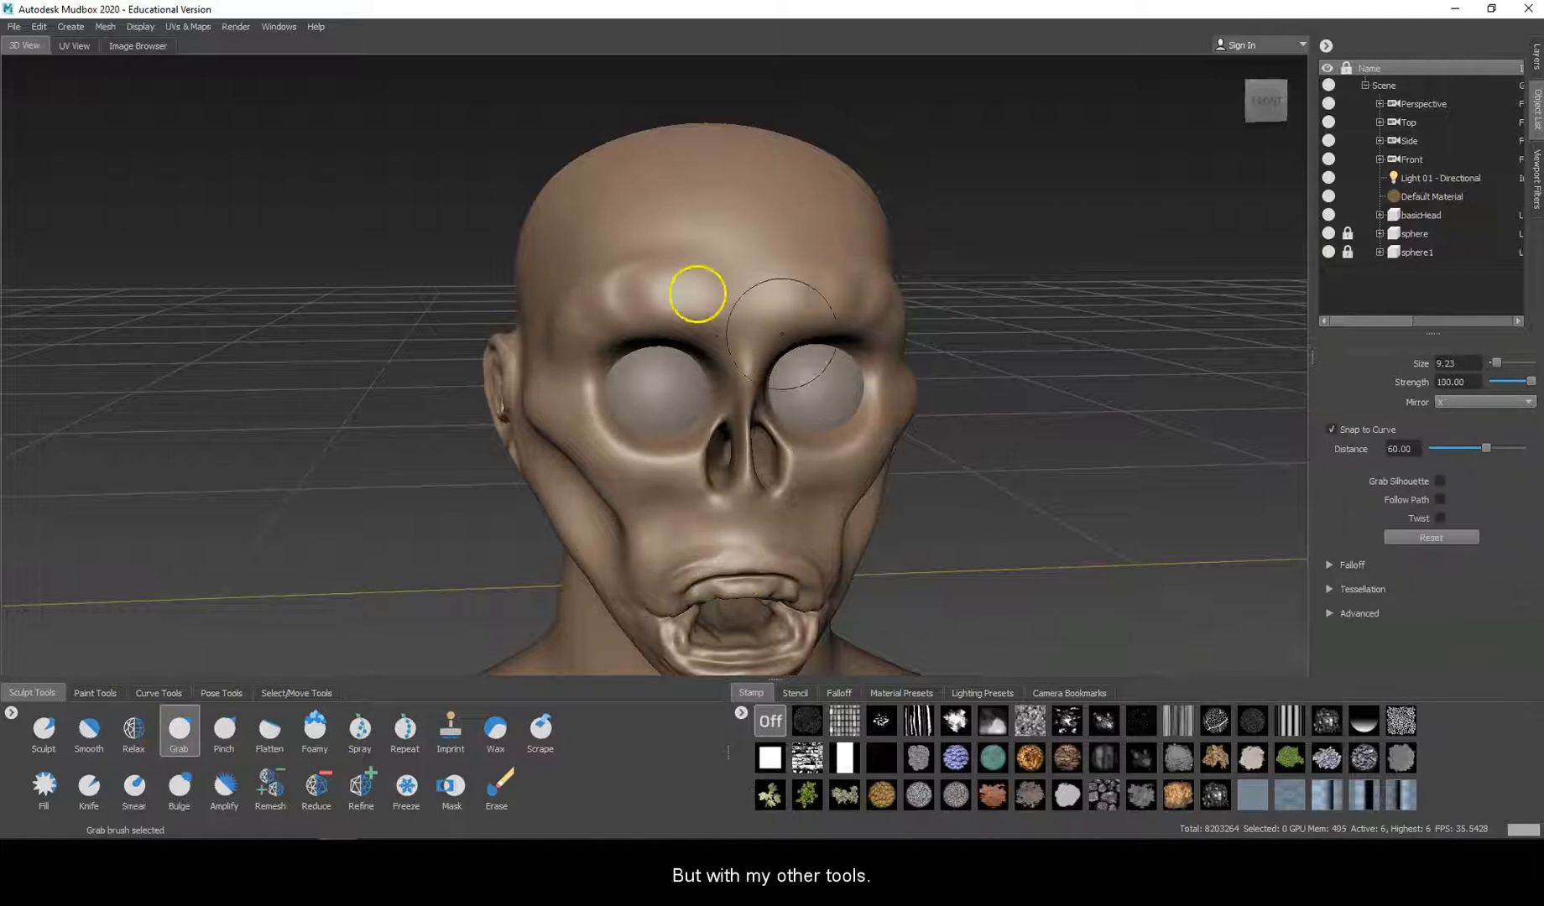
pyautogui.scroll(2, 662, 318)
pyautogui.press('m')
pyautogui.moveTo(660, 317); pyautogui.dragTo(668, 506)
pyautogui.moveTo(664, 566); pyautogui.dragTo(664, 565)
pyautogui.press('b')
pyautogui.moveTo(688, 498); pyautogui.dragTo(706, 470)
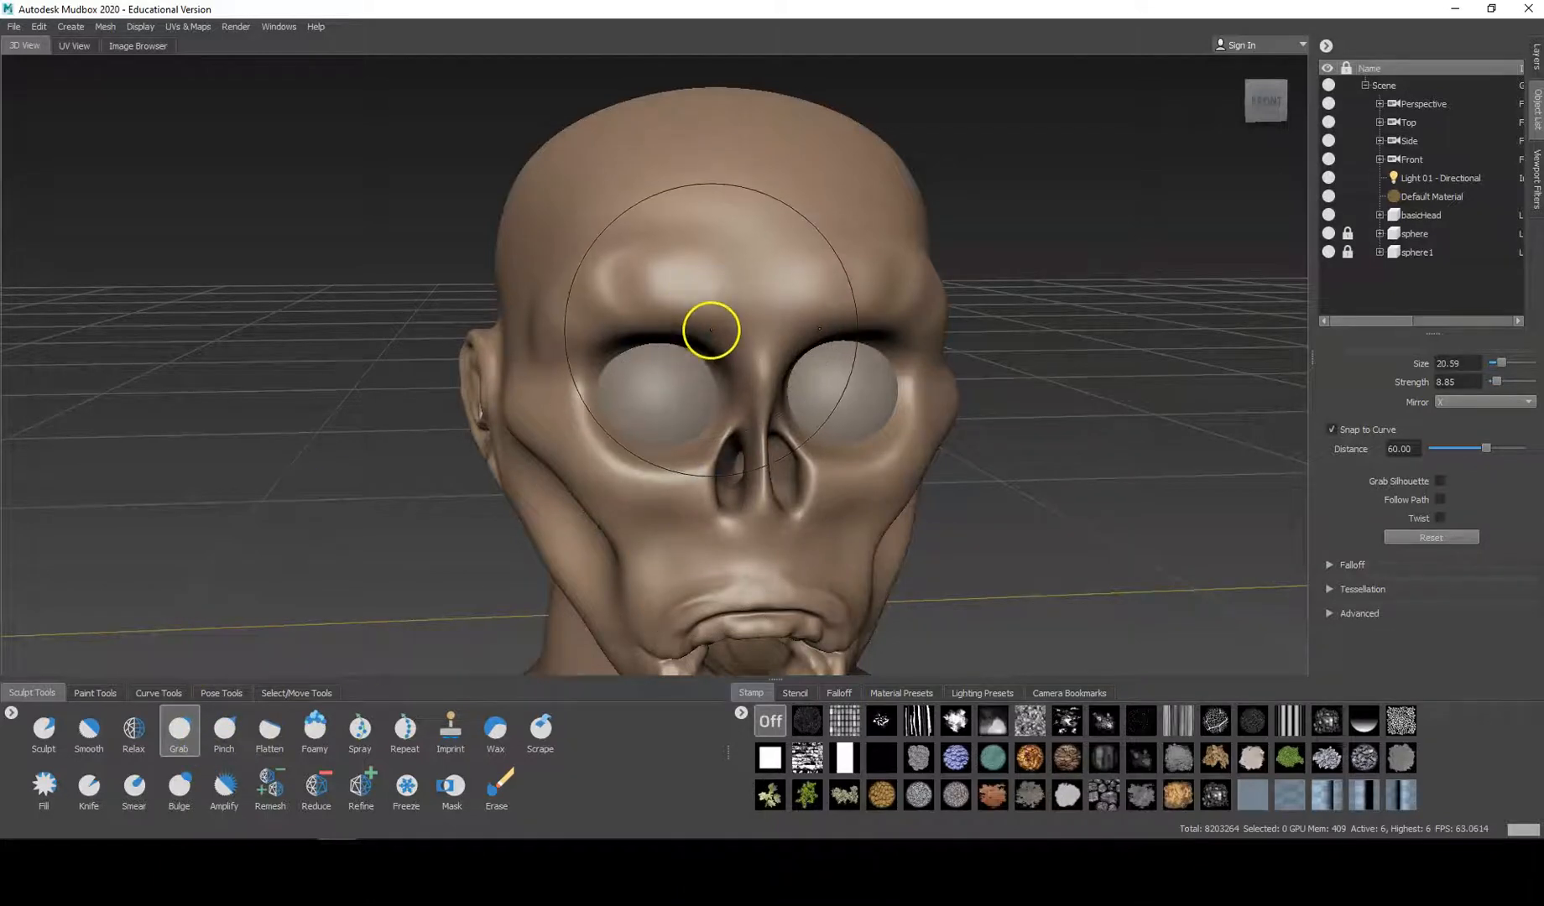
# Pull the brows and socket rims closer around the eyeballs with the Grab brush, reducing its size to 16.30.
pyautogui.moveTo(710, 336); pyautogui.dragTo(694, 440)
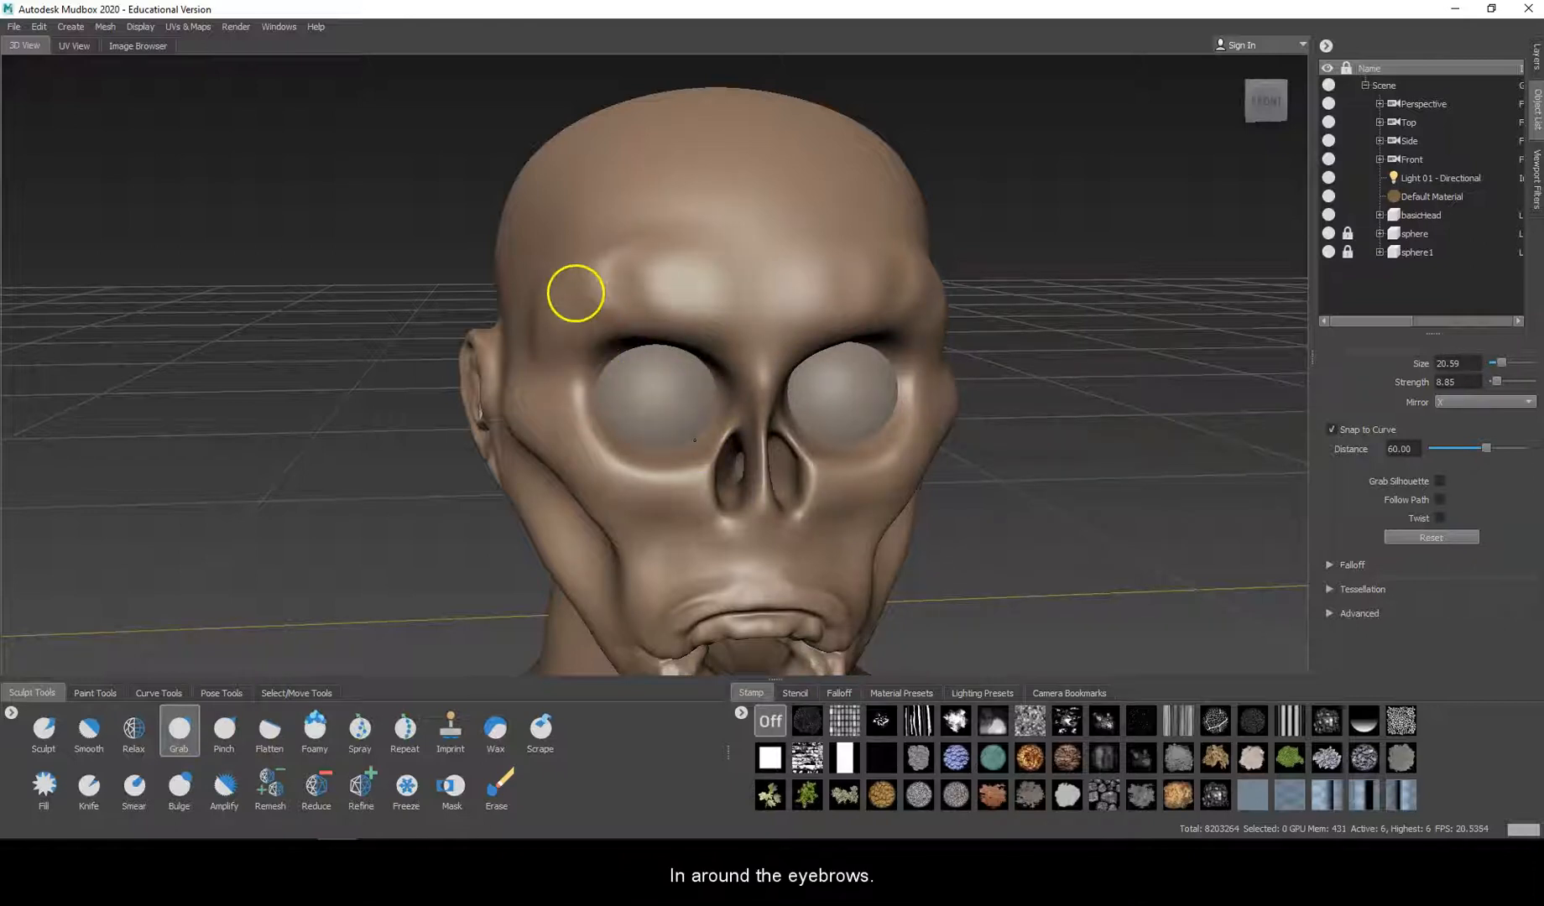
pyautogui.moveTo(689, 468)
pyautogui.mouseDown()
pyautogui.moveTo(682, 417)
pyautogui.moveTo(674, 441)
pyautogui.moveTo(593, 436)
pyautogui.mouseUp()
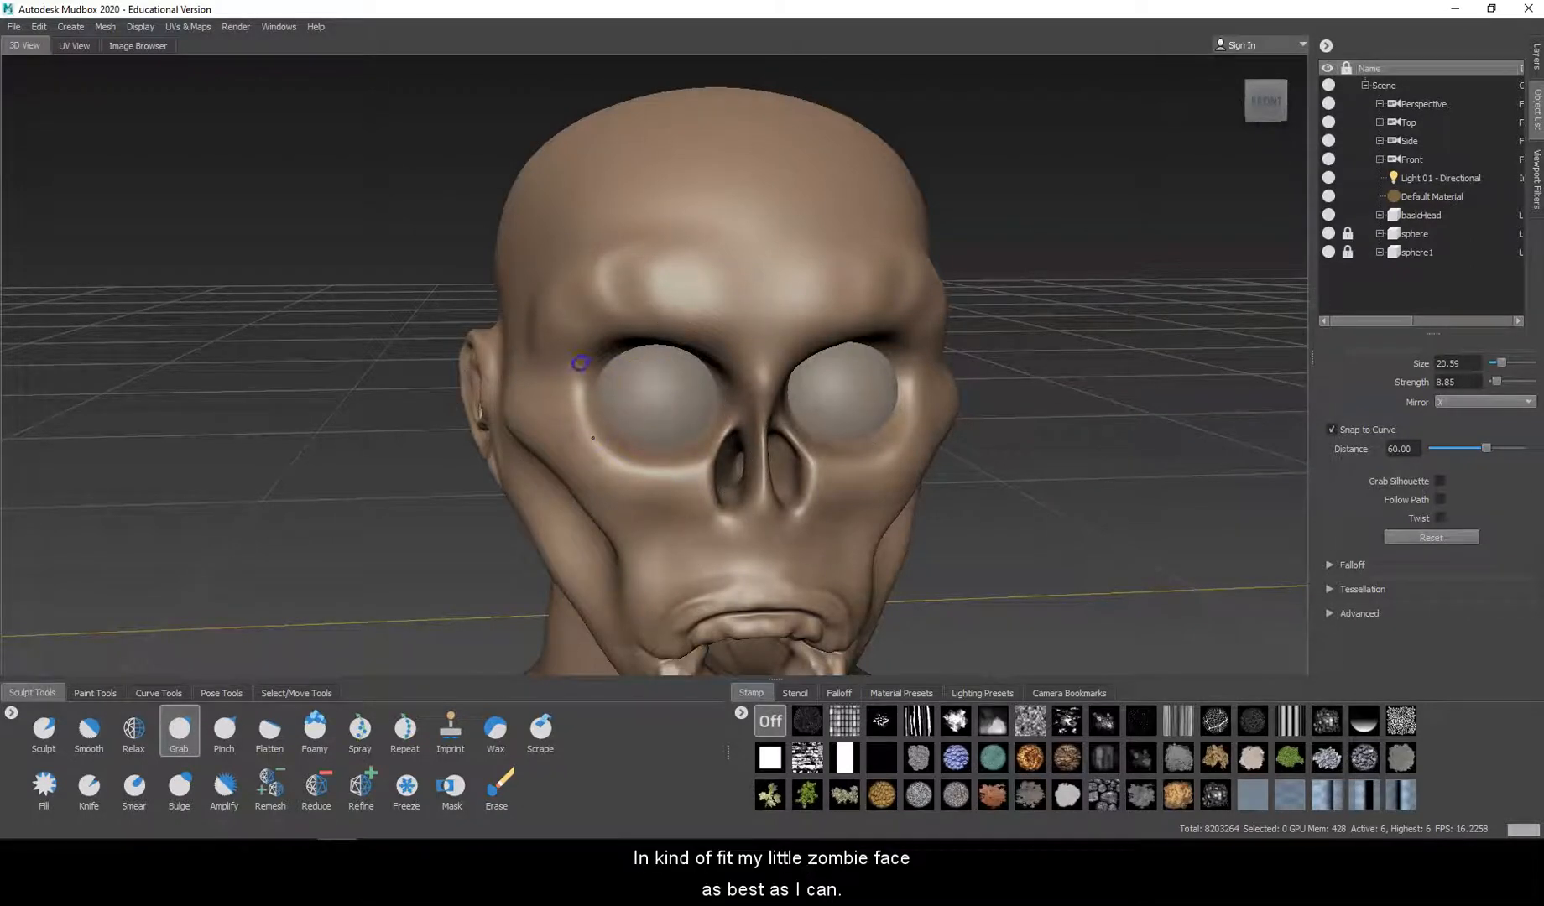
pyautogui.moveTo(608, 341); pyautogui.dragTo(605, 350)
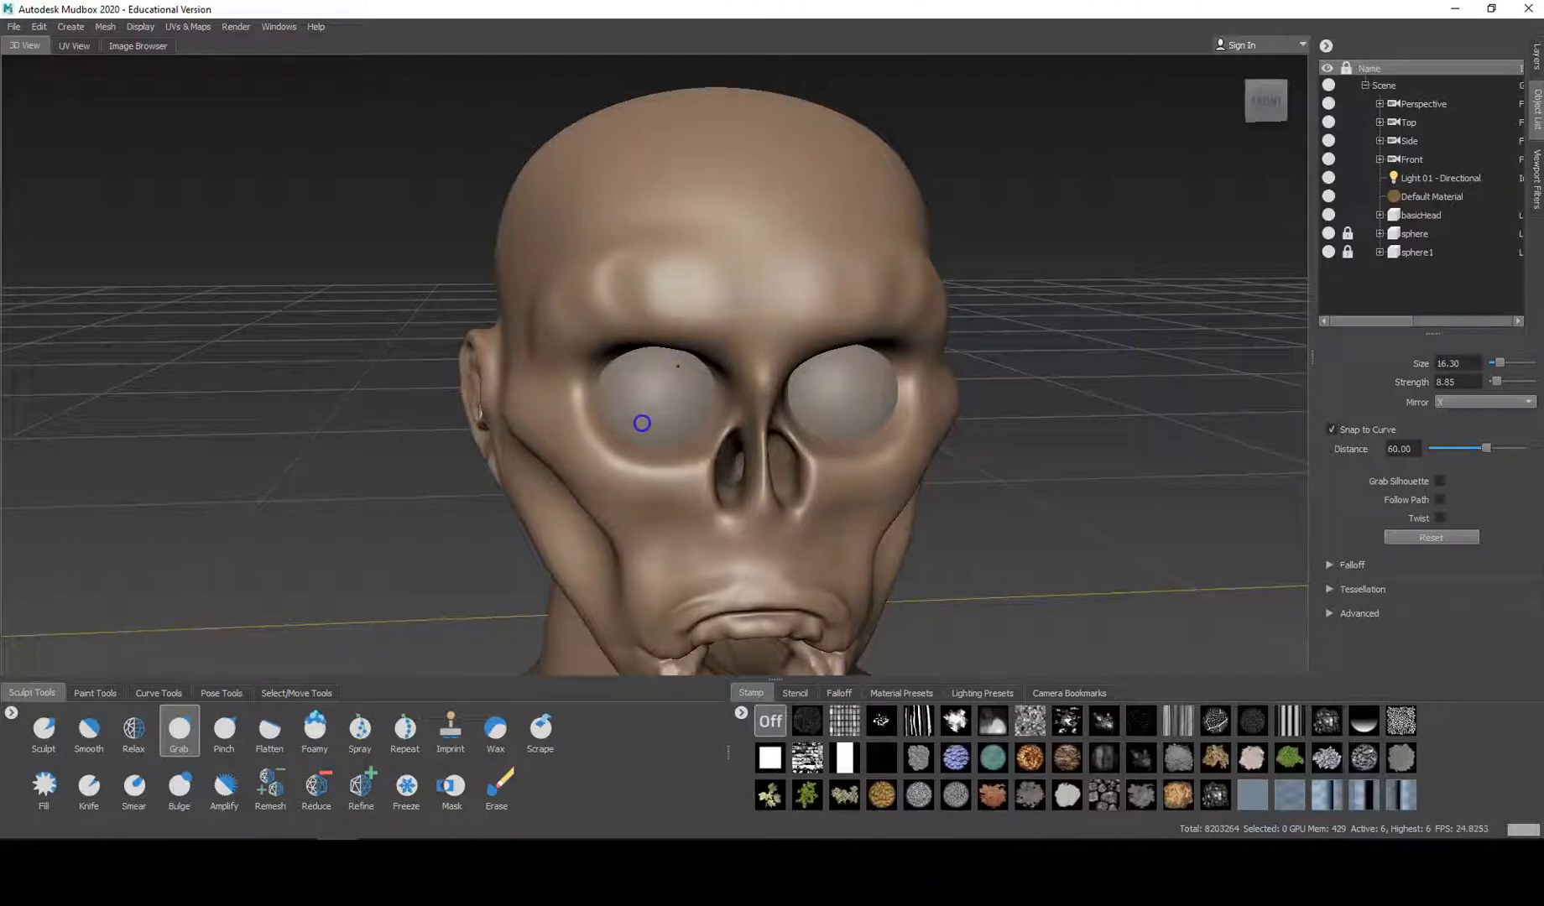
pyautogui.moveTo(584, 332); pyautogui.dragTo(574, 418)
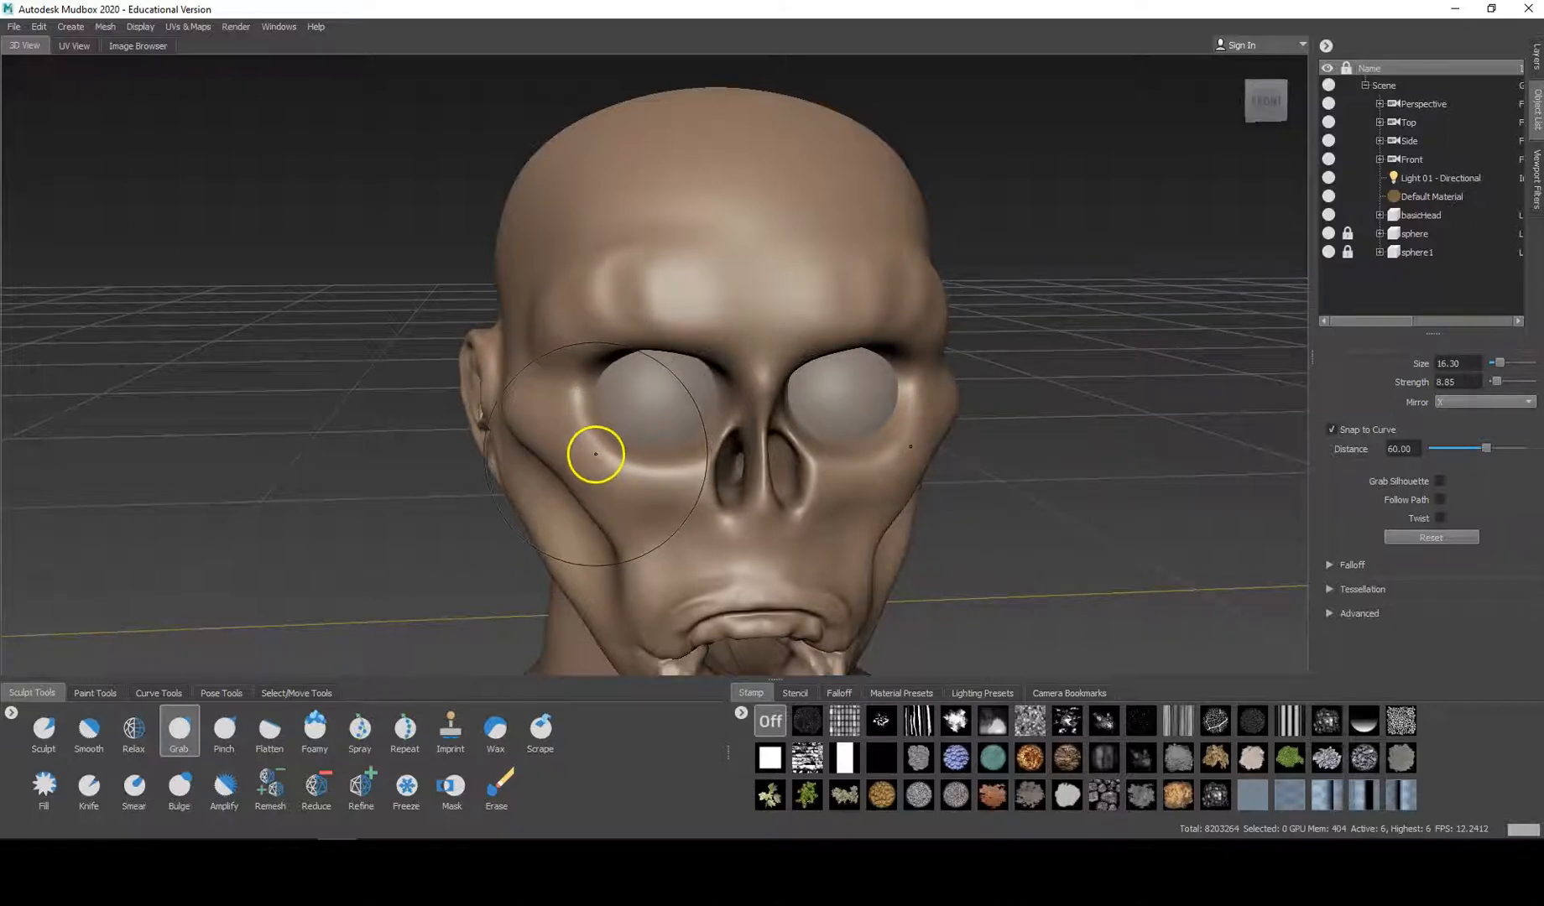
# Step the head down to subdivision level 4 and display the wireframe over the mesh.
pyautogui.press('pagedown')
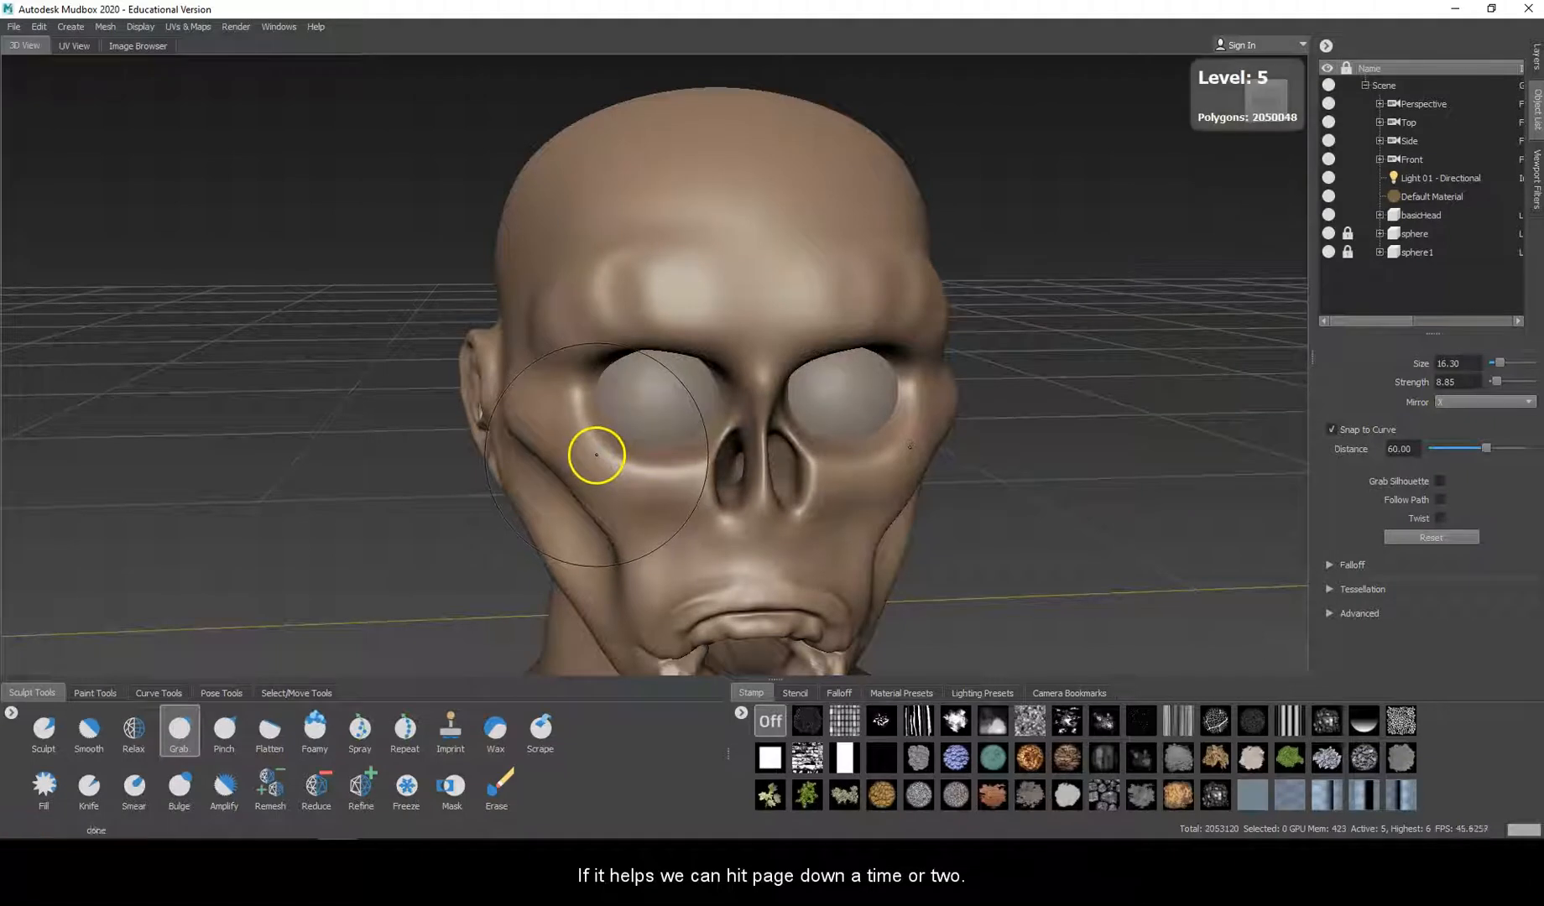
pyautogui.press('pagedown')
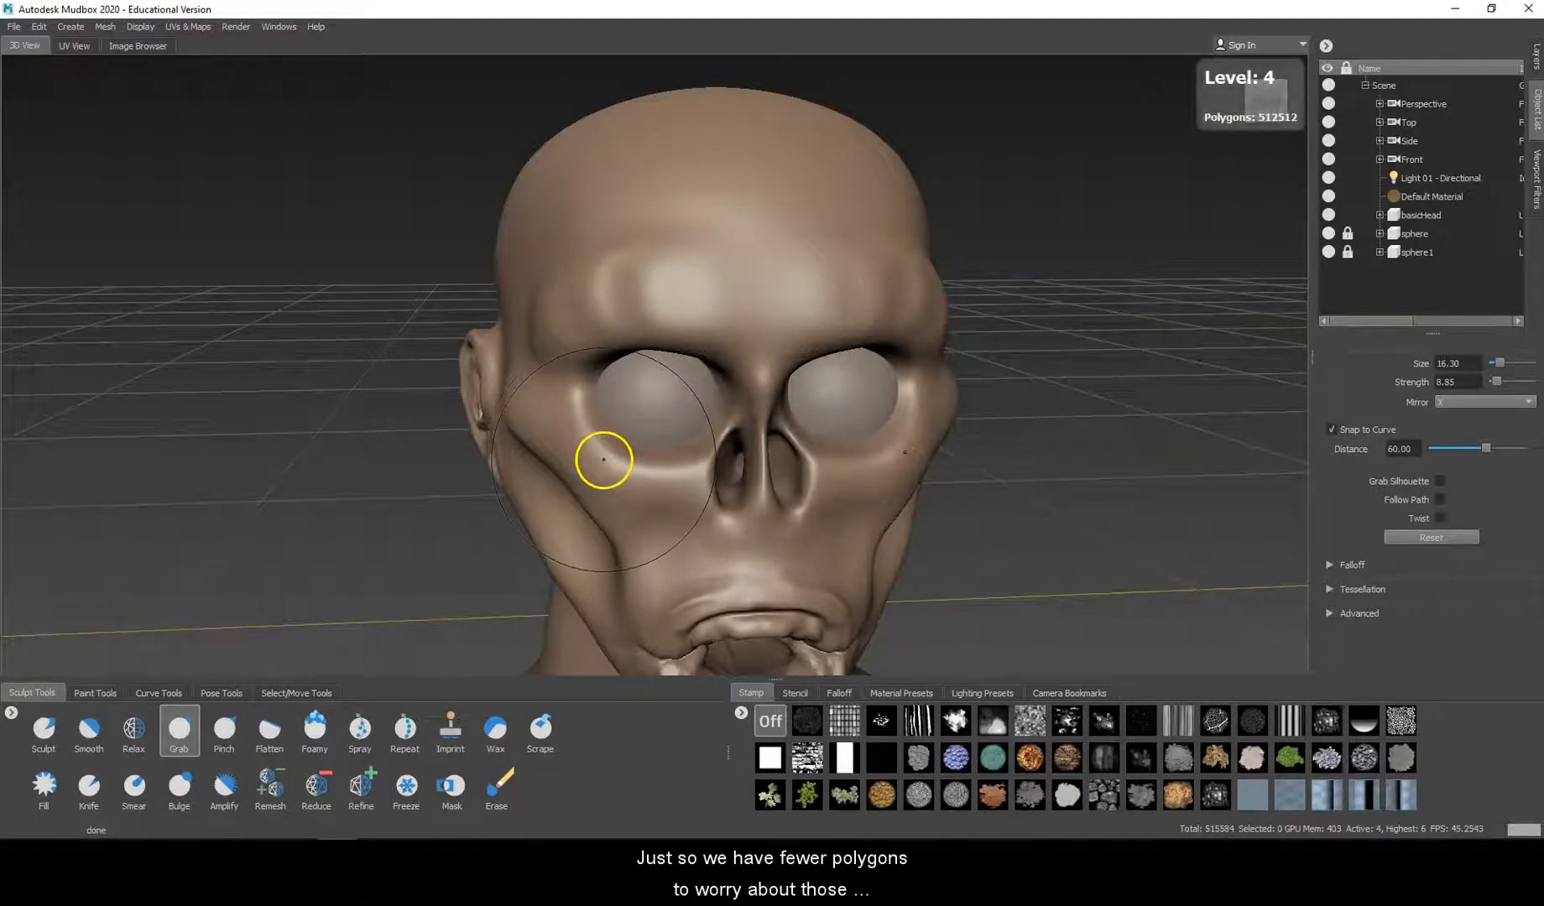
pyautogui.press('w')
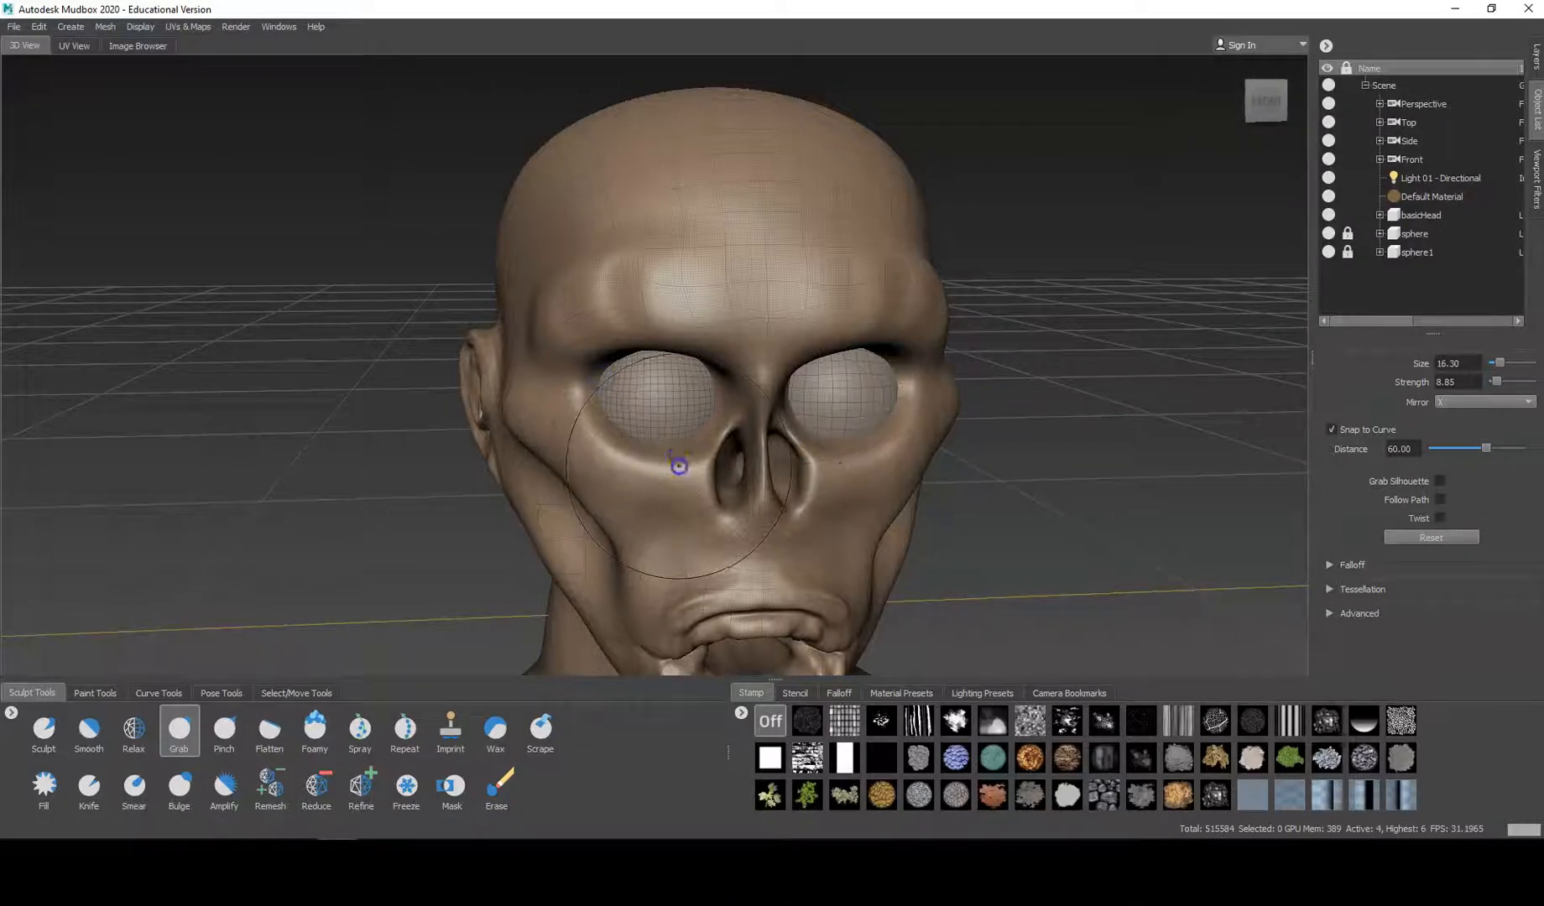
# Shape the lids and eye corners into an almond outline with the Grab brush, reducing its size to 5.93.
pyautogui.moveTo(671, 401)
pyautogui.mouseDown()
pyautogui.moveTo(647, 451)
pyautogui.moveTo(903, 477)
pyautogui.moveTo(923, 438)
pyautogui.moveTo(913, 402)
pyautogui.moveTo(945, 348)
pyautogui.mouseUp()
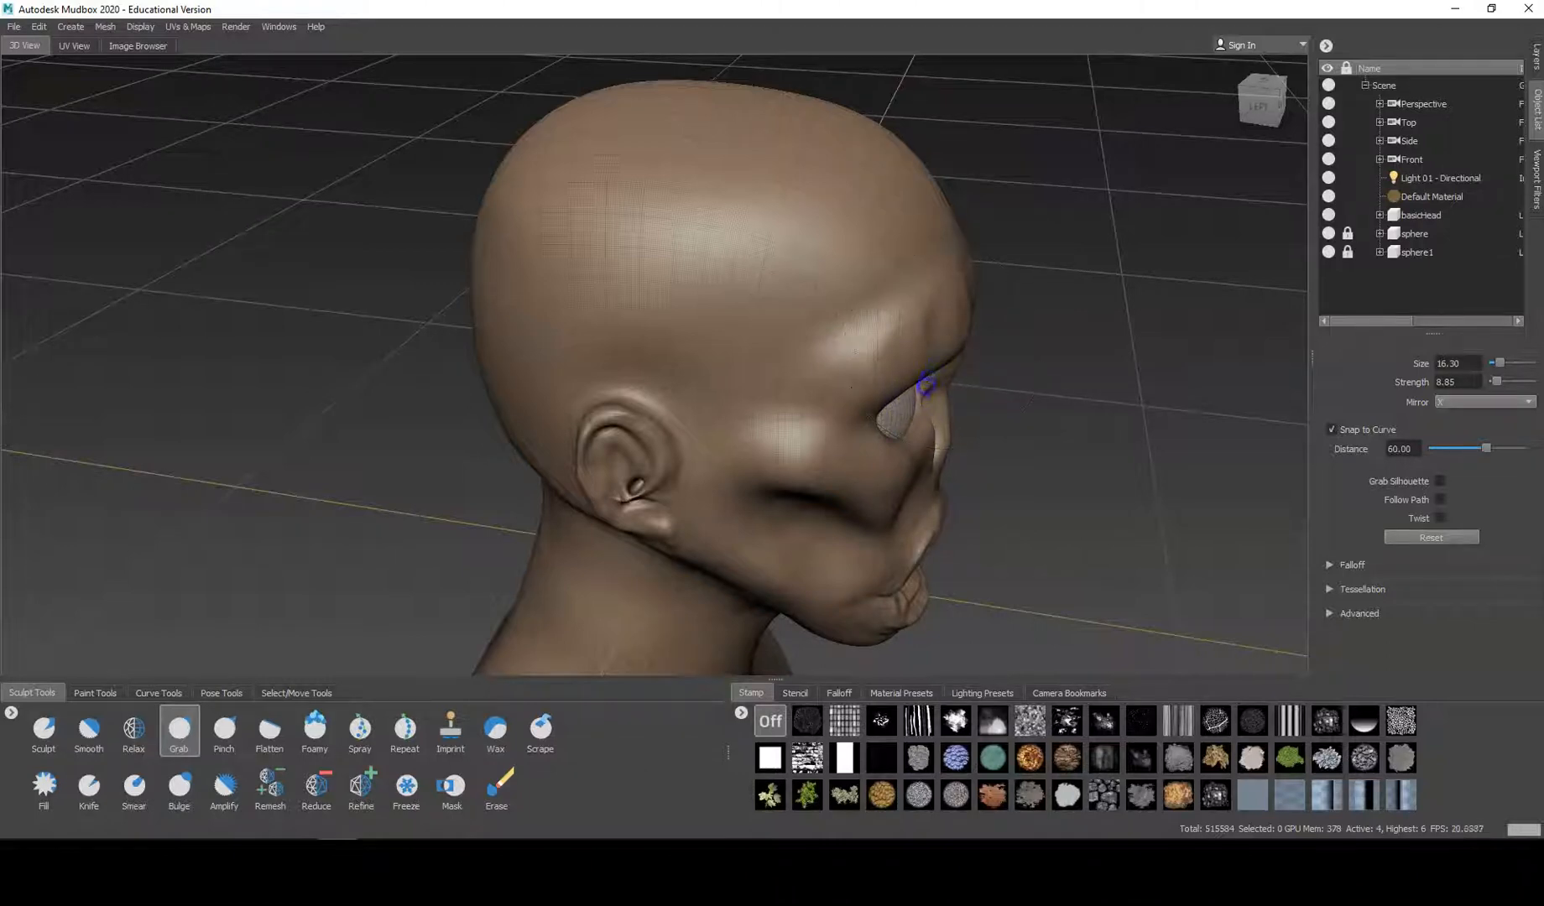
pyautogui.keyDown('alt'); pyautogui.moveTo(891, 402); pyautogui.dragTo(697, 386); pyautogui.keyUp('alt')
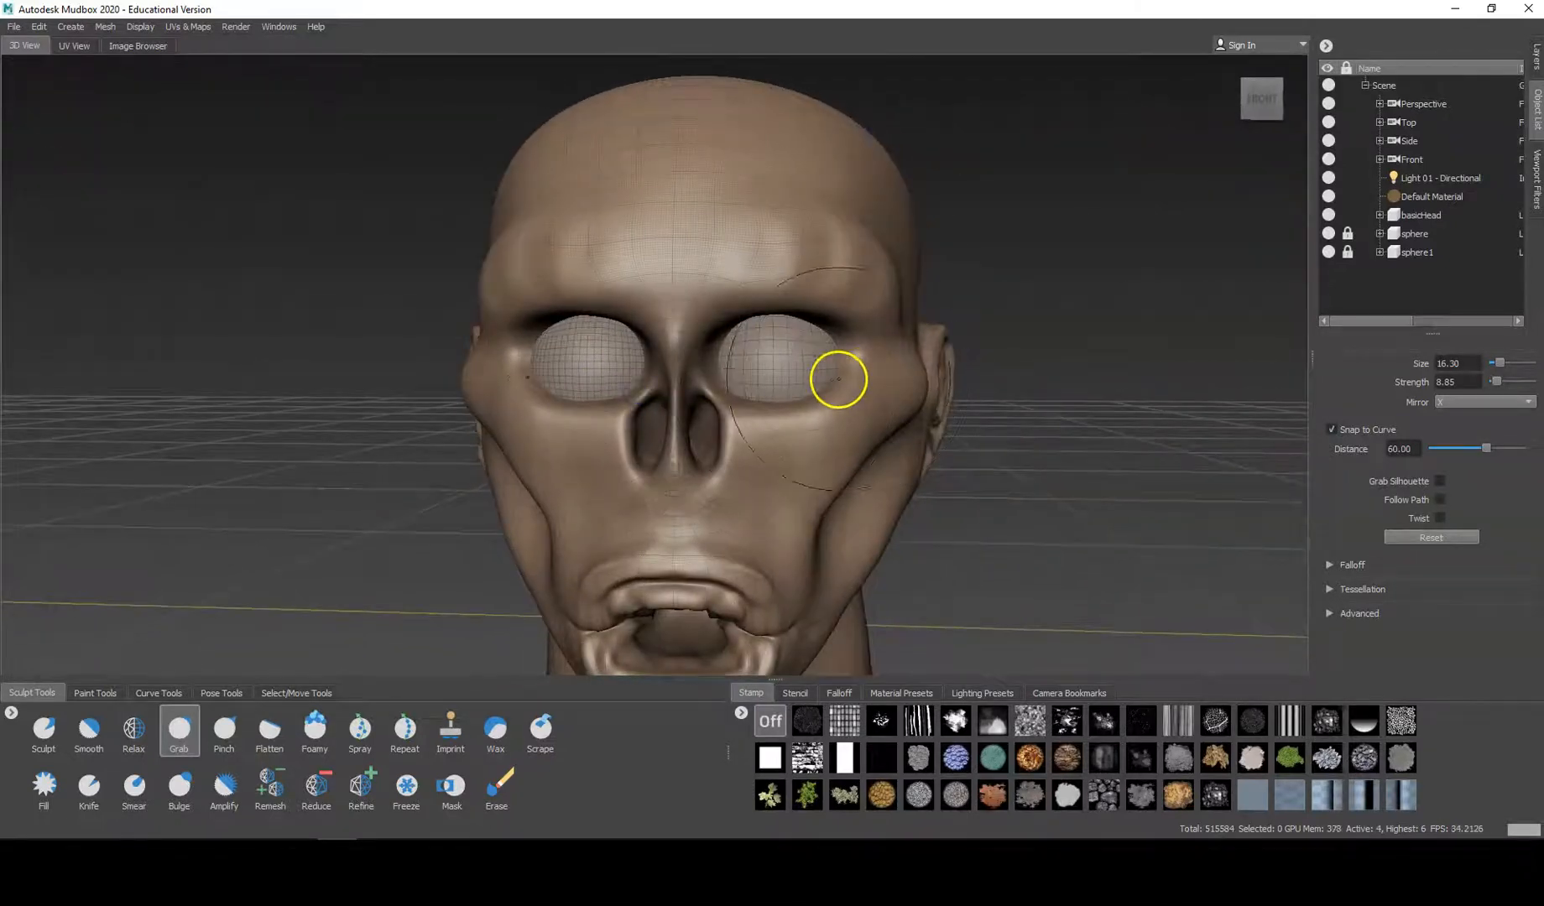
pyautogui.moveTo(843, 372)
pyautogui.mouseDown()
pyautogui.moveTo(858, 414)
pyautogui.moveTo(857, 383)
pyautogui.mouseUp()
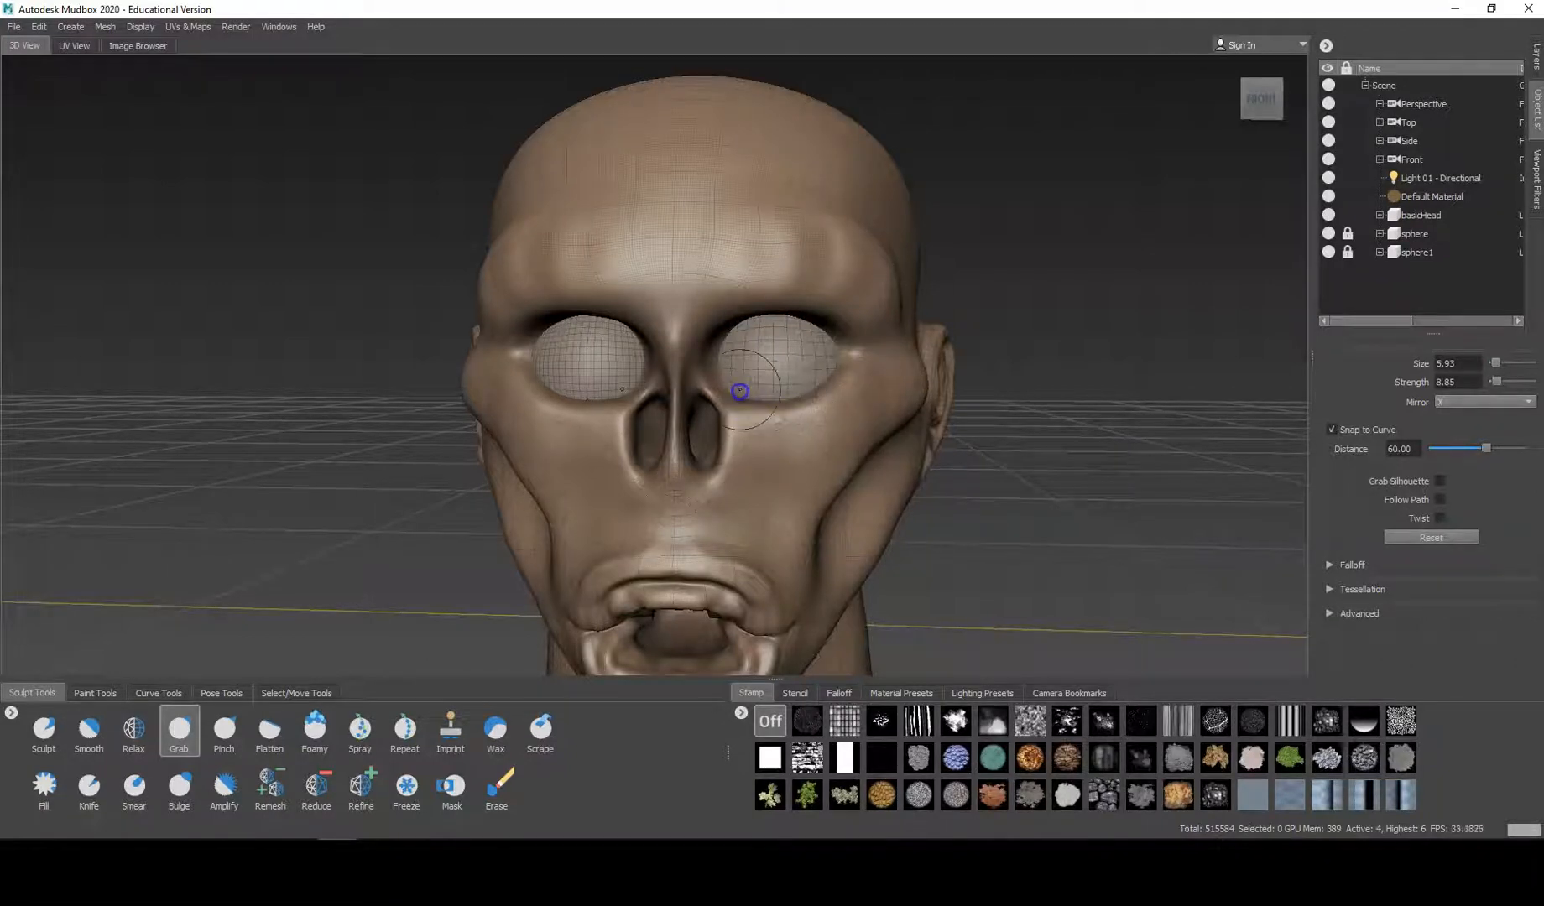
pyautogui.moveTo(734, 380)
pyautogui.mouseDown()
pyautogui.moveTo(728, 327)
pyautogui.moveTo(734, 341)
pyautogui.moveTo(751, 320)
pyautogui.moveTo(803, 314)
pyautogui.moveTo(800, 339)
pyautogui.mouseUp()
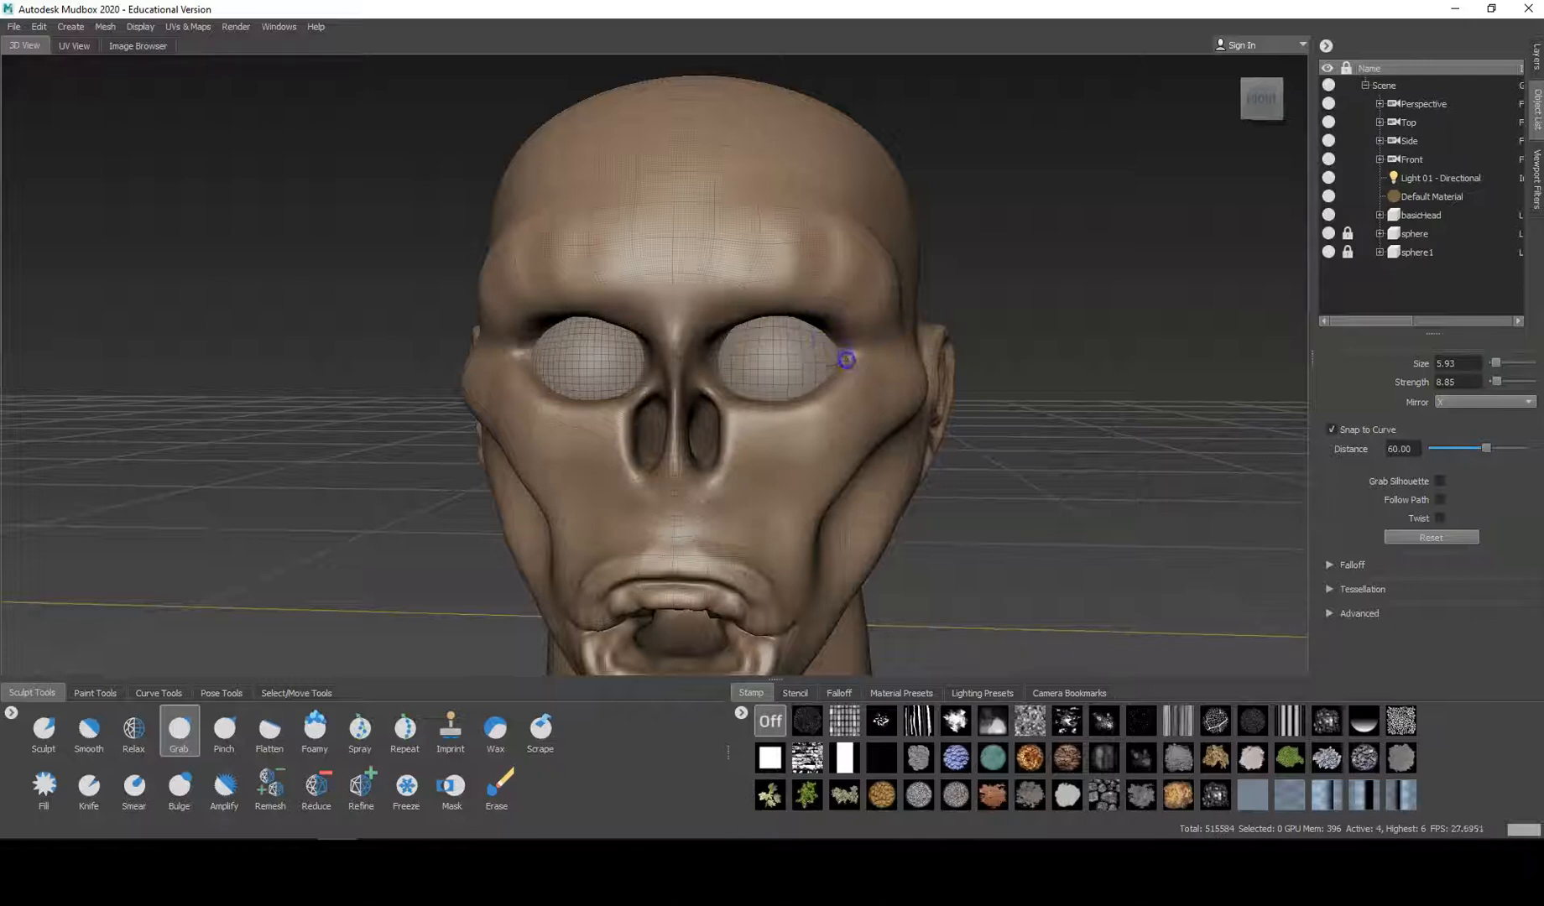
pyautogui.moveTo(848, 367)
pyautogui.mouseDown()
pyautogui.moveTo(848, 350)
pyautogui.moveTo(834, 380)
pyautogui.moveTo(766, 406)
pyautogui.mouseUp()
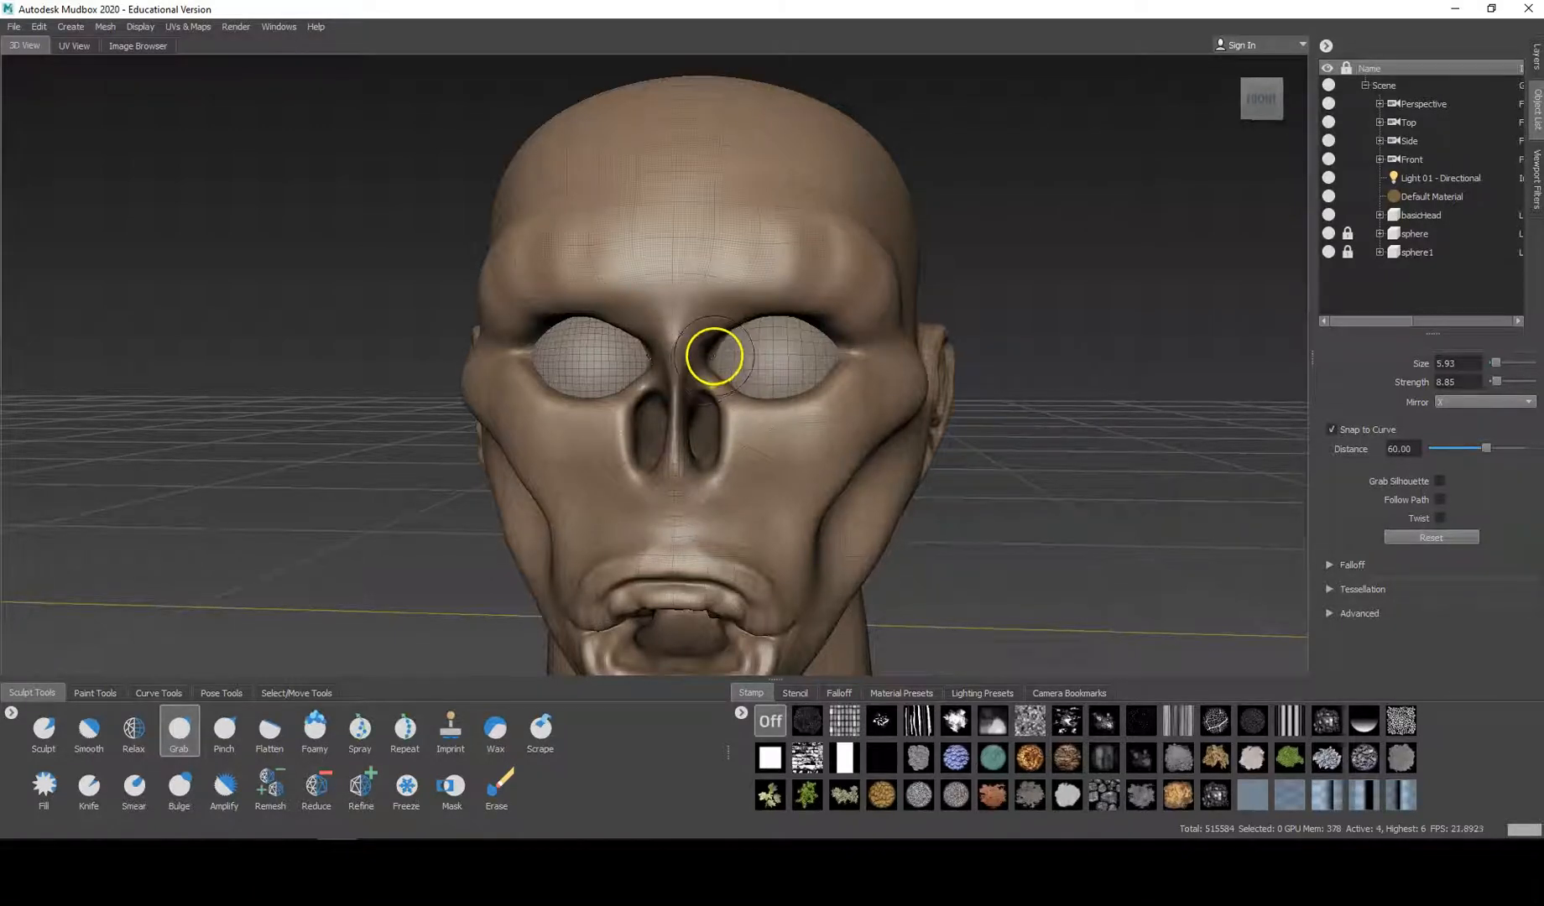
# Pull the outer part of the upper lid down over the eyeball and the lower lid up against it.
pyautogui.keyDown('alt'); pyautogui.moveTo(726, 354); pyautogui.dragTo(693, 391); pyautogui.keyUp('alt')
pyautogui.scroll(5, 558, 354)
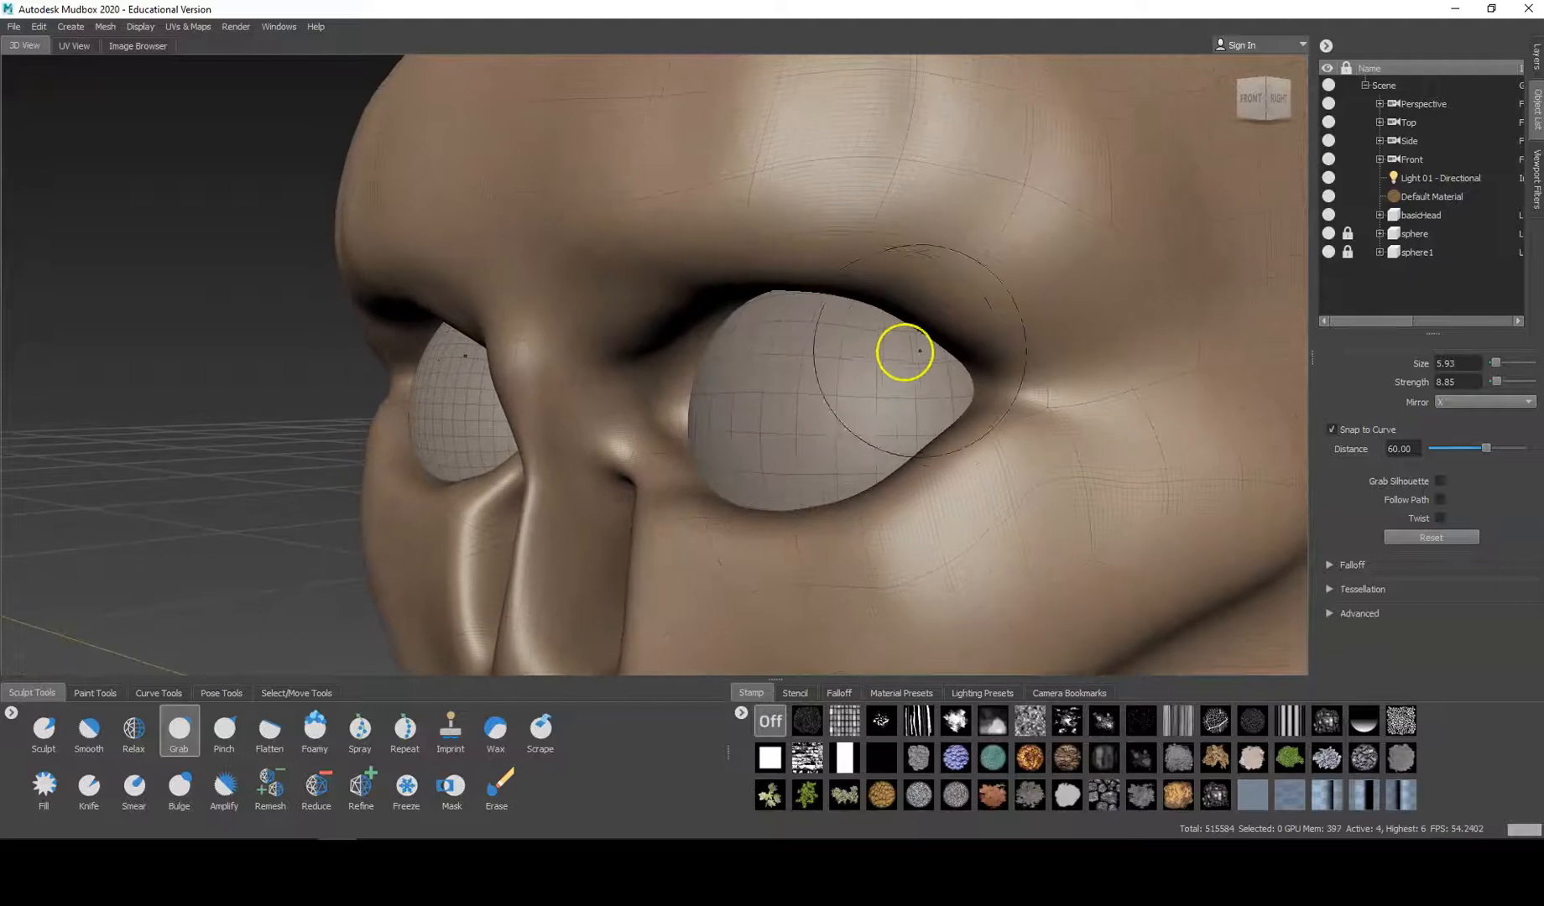
pyautogui.moveTo(968, 361)
pyautogui.mouseDown()
pyautogui.moveTo(978, 388)
pyautogui.moveTo(948, 353)
pyautogui.moveTo(948, 380)
pyautogui.mouseUp()
pyautogui.moveTo(918, 328); pyautogui.dragTo(911, 361)
pyautogui.moveTo(849, 284)
pyautogui.mouseDown()
pyautogui.moveTo(841, 318)
pyautogui.moveTo(816, 312)
pyautogui.mouseUp()
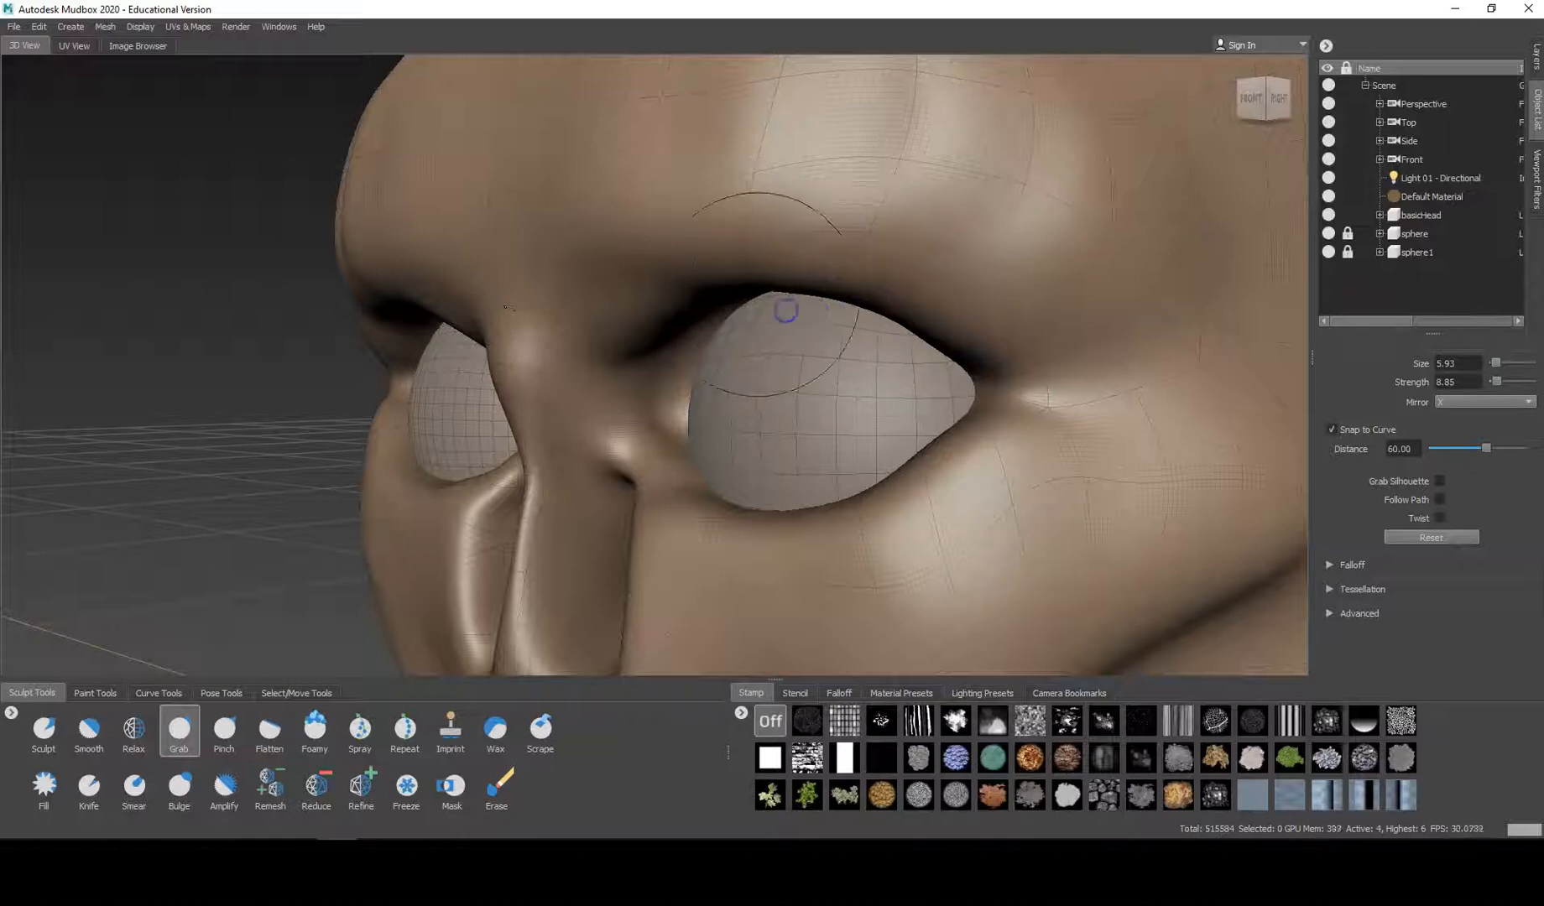
pyautogui.moveTo(771, 317)
pyautogui.mouseDown()
pyautogui.moveTo(734, 358)
pyautogui.moveTo(705, 330)
pyautogui.moveTo(697, 469)
pyautogui.moveTo(694, 432)
pyautogui.moveTo(736, 498)
pyautogui.moveTo(765, 499)
pyautogui.moveTo(789, 472)
pyautogui.moveTo(861, 479)
pyautogui.moveTo(851, 452)
pyautogui.moveTo(877, 503)
pyautogui.mouseUp()
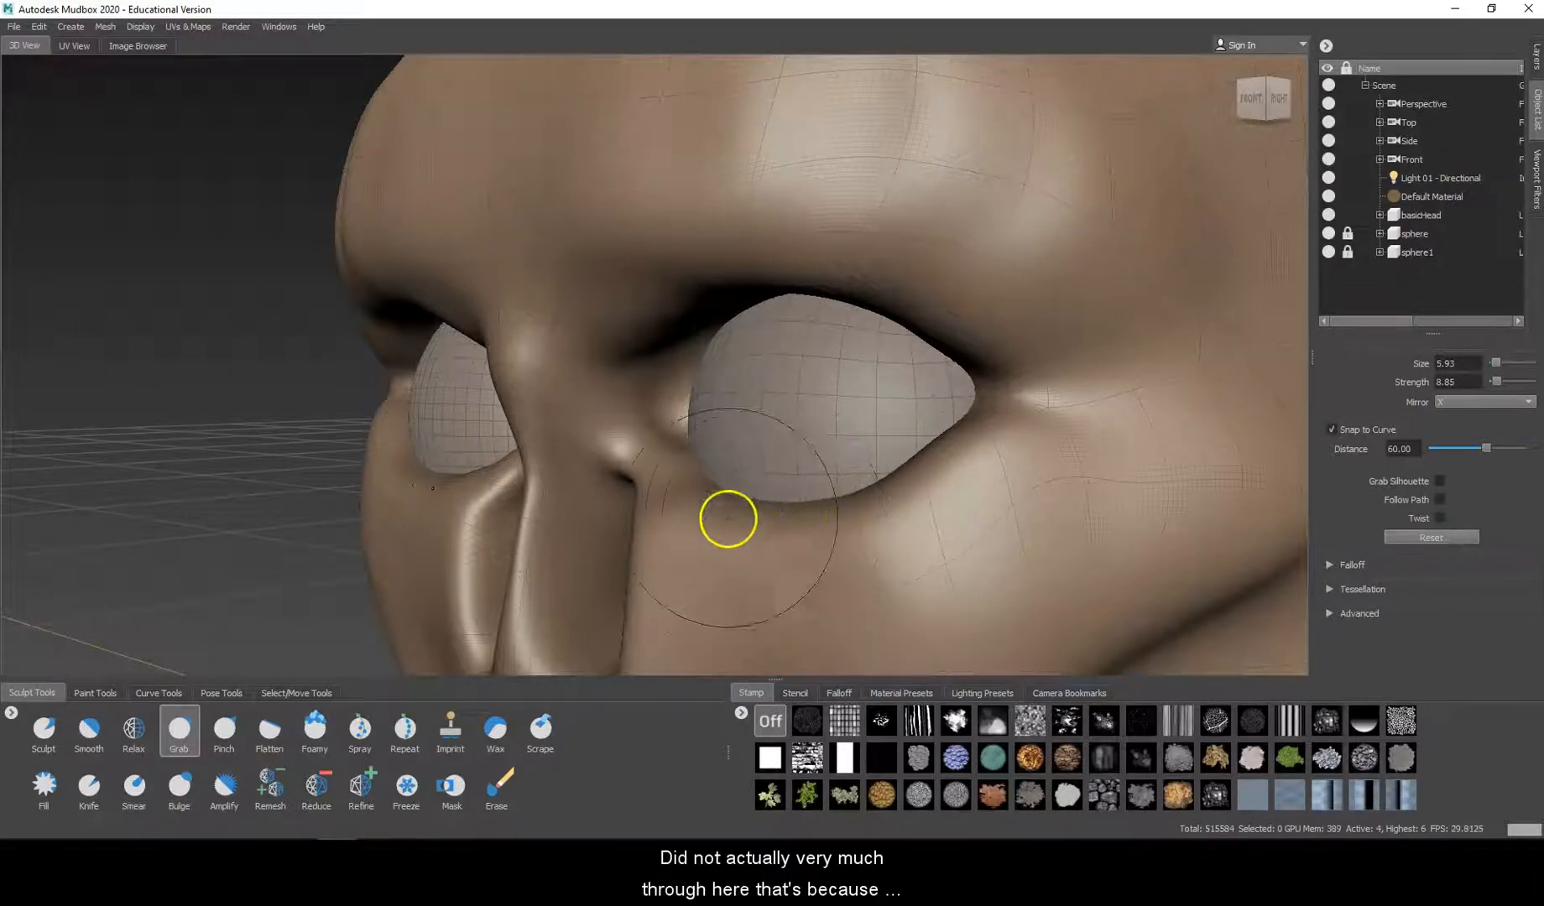
# Draw the outer eye corner outward, refine the inner corner beside the nose, and smooth the skin there.
pyautogui.moveTo(669, 353); pyautogui.dragTo(690, 407)
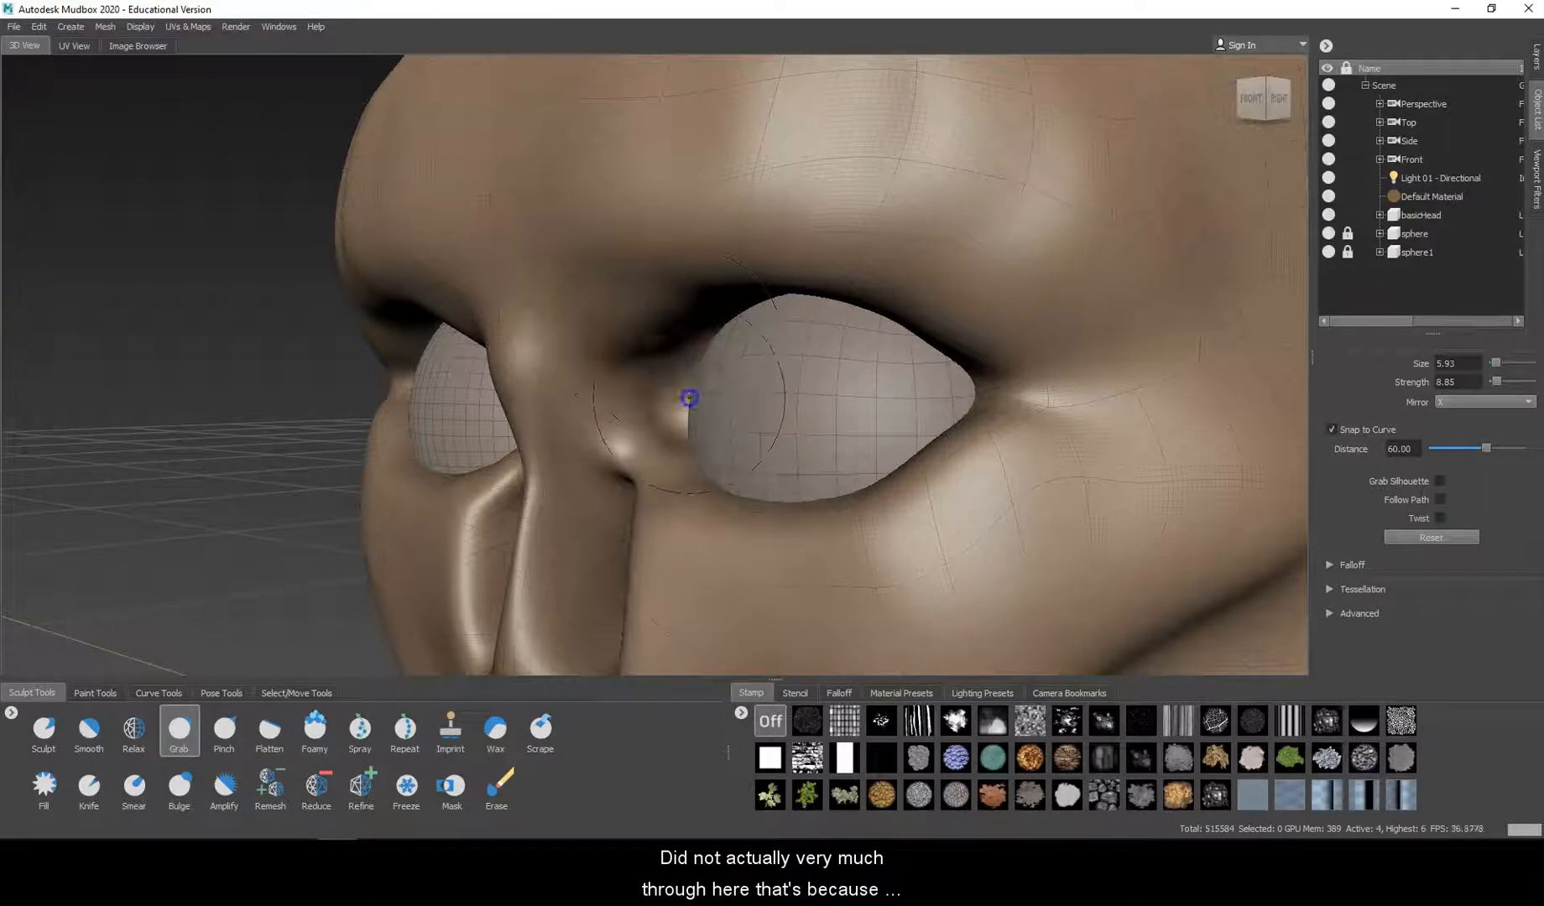
pyautogui.moveTo(701, 350)
pyautogui.mouseDown()
pyautogui.moveTo(707, 337)
pyautogui.moveTo(681, 341)
pyautogui.moveTo(728, 318)
pyautogui.moveTo(767, 334)
pyautogui.moveTo(809, 308)
pyautogui.moveTo(849, 331)
pyautogui.moveTo(820, 338)
pyautogui.mouseUp()
pyautogui.moveTo(988, 387)
pyautogui.mouseDown()
pyautogui.moveTo(952, 391)
pyautogui.moveTo(1056, 391)
pyautogui.moveTo(1051, 403)
pyautogui.mouseUp()
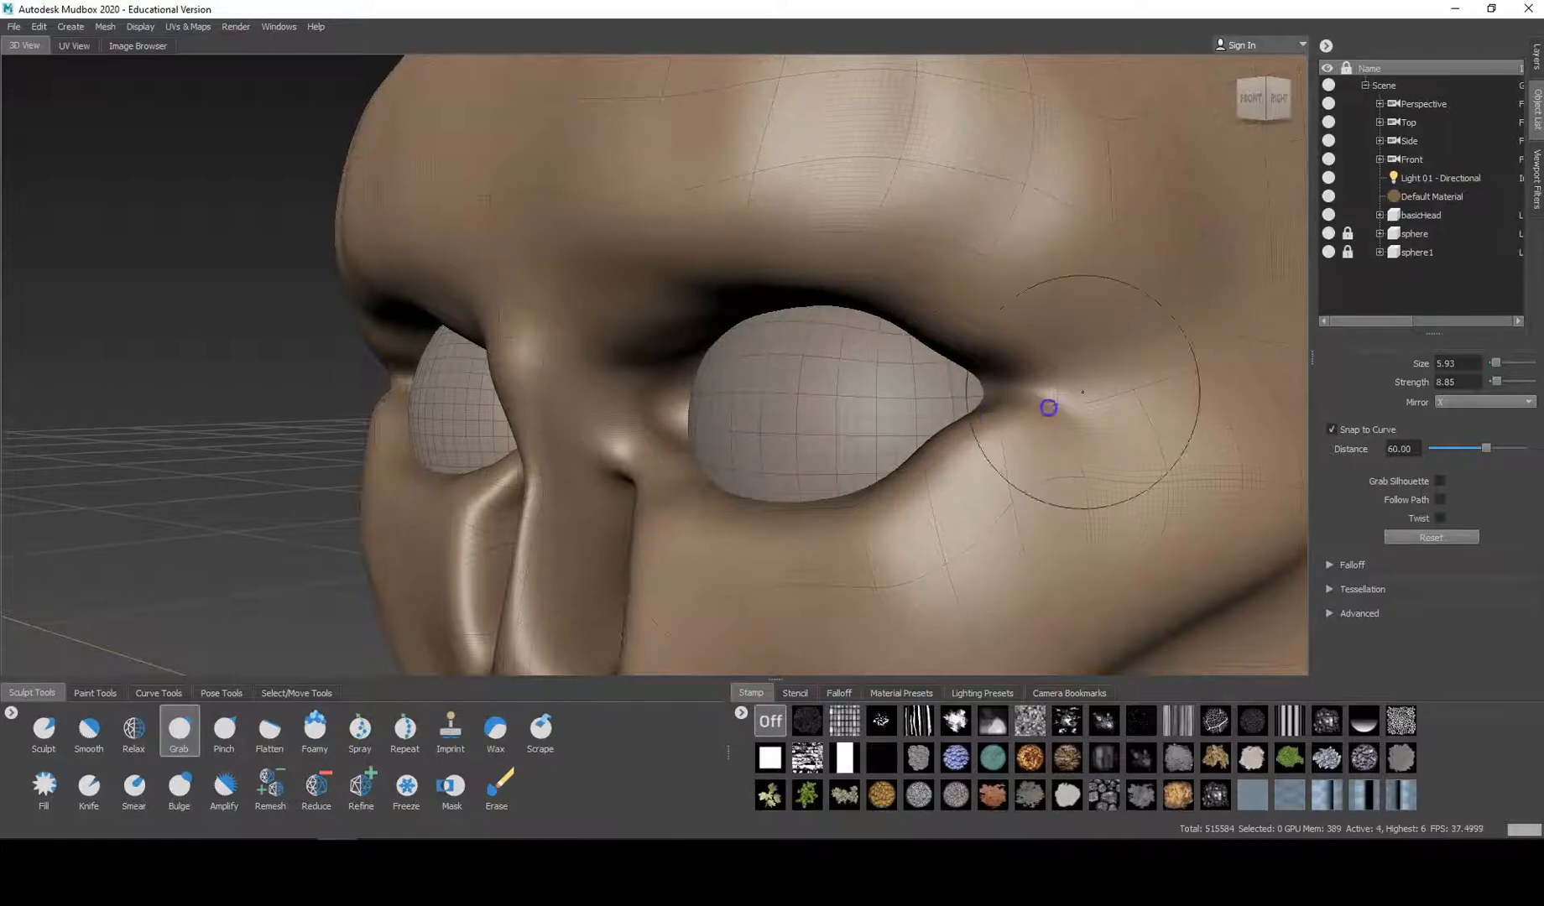
pyautogui.moveTo(903, 471)
pyautogui.mouseDown()
pyautogui.moveTo(841, 486)
pyautogui.moveTo(870, 590)
pyautogui.moveTo(859, 644)
pyautogui.moveTo(824, 622)
pyautogui.moveTo(743, 621)
pyautogui.mouseUp()
pyautogui.moveTo(691, 481)
pyautogui.mouseDown()
pyautogui.moveTo(723, 500)
pyautogui.moveTo(720, 479)
pyautogui.moveTo(724, 500)
pyautogui.mouseUp()
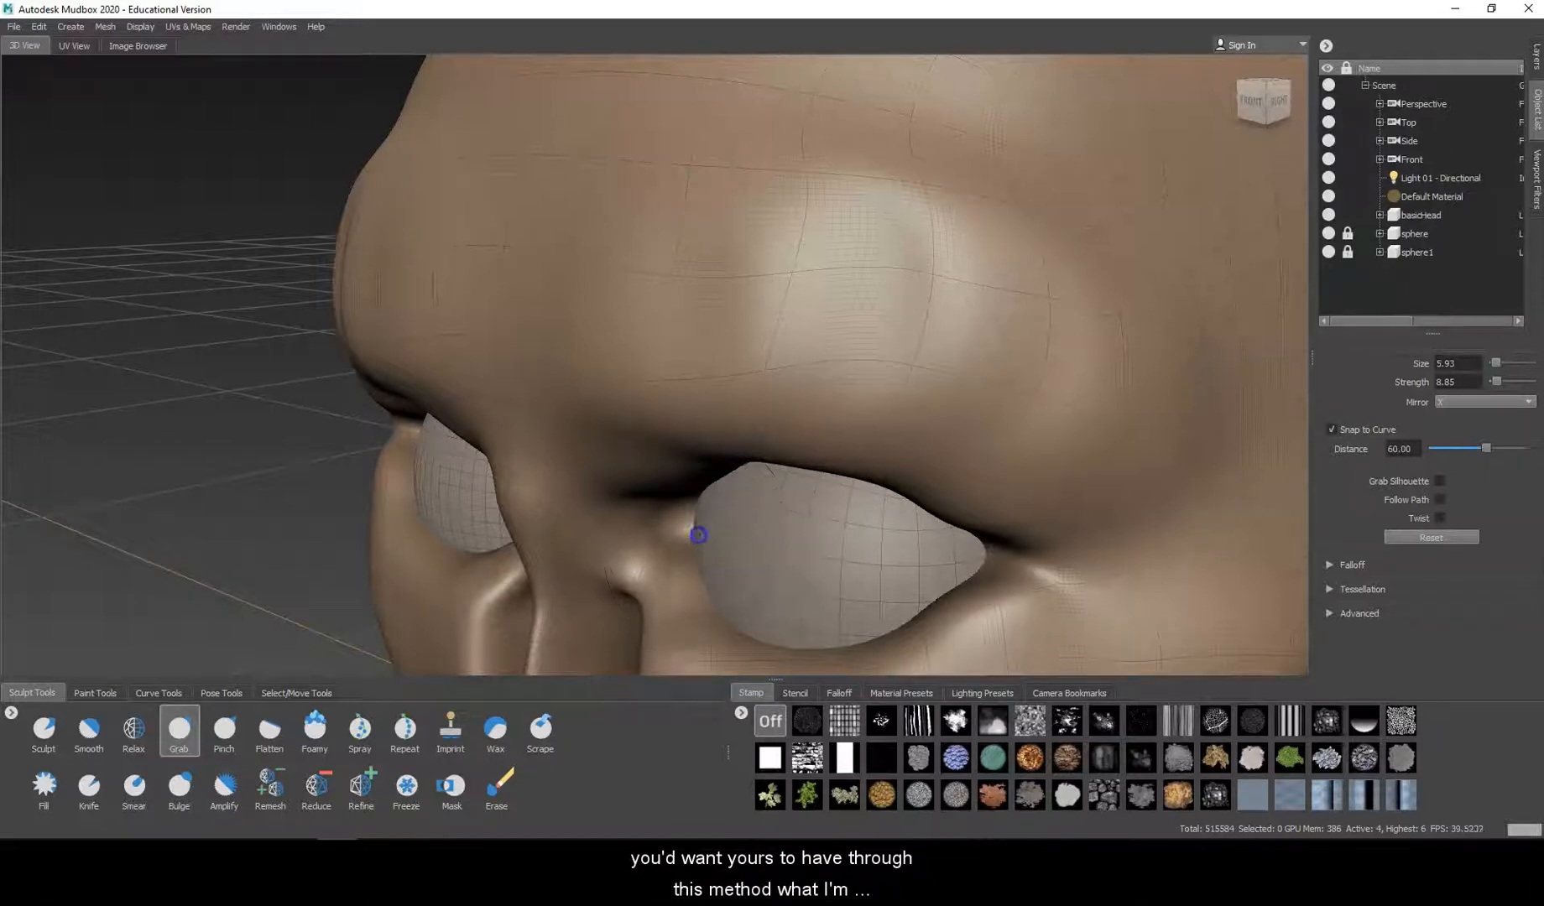
pyautogui.keyDown('alt'); pyautogui.moveTo(674, 547); pyautogui.dragTo(700, 510); pyautogui.keyUp('alt')
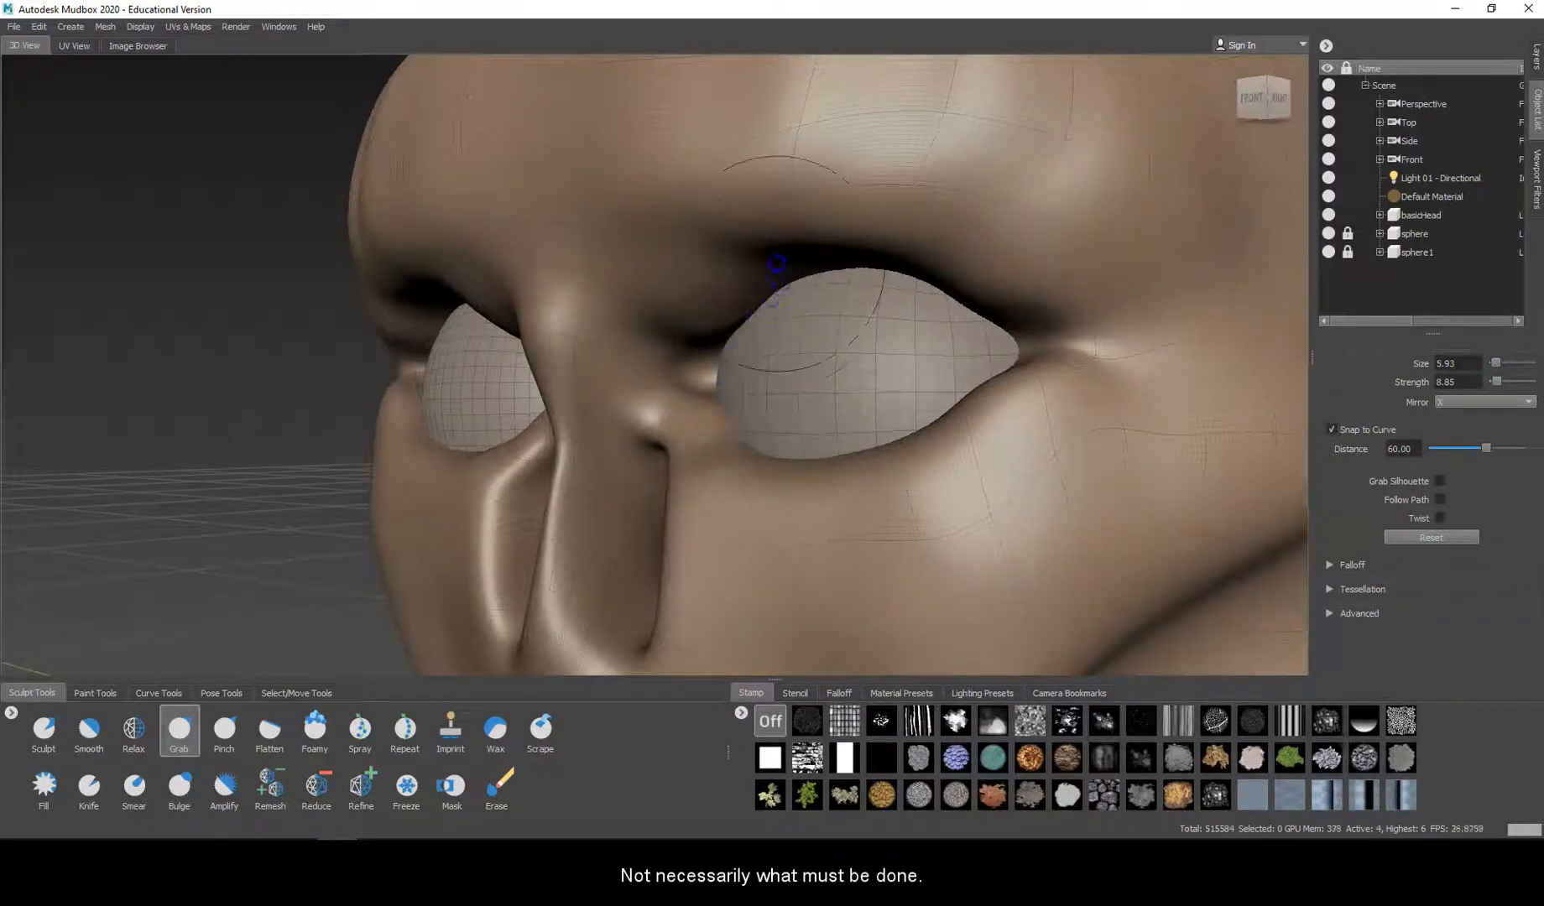
pyautogui.press('shift')
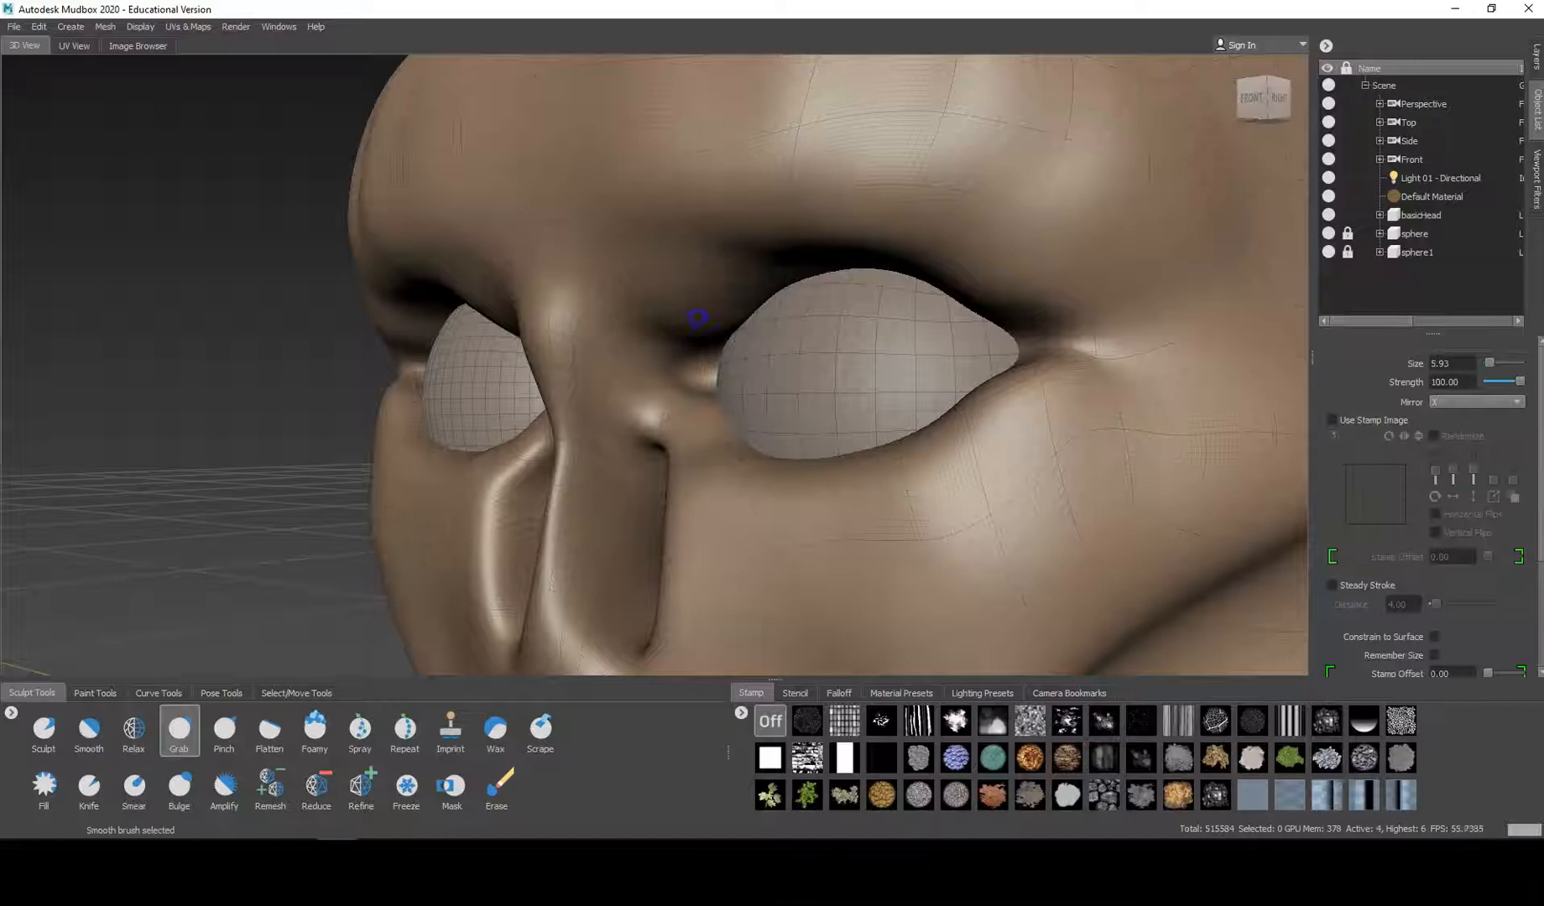
# Carve creases out of both eye corners with a stronger, dark-line-stamped Sculpt brush, and tuck the lids into them with Grab.
pyautogui.click(43, 729)
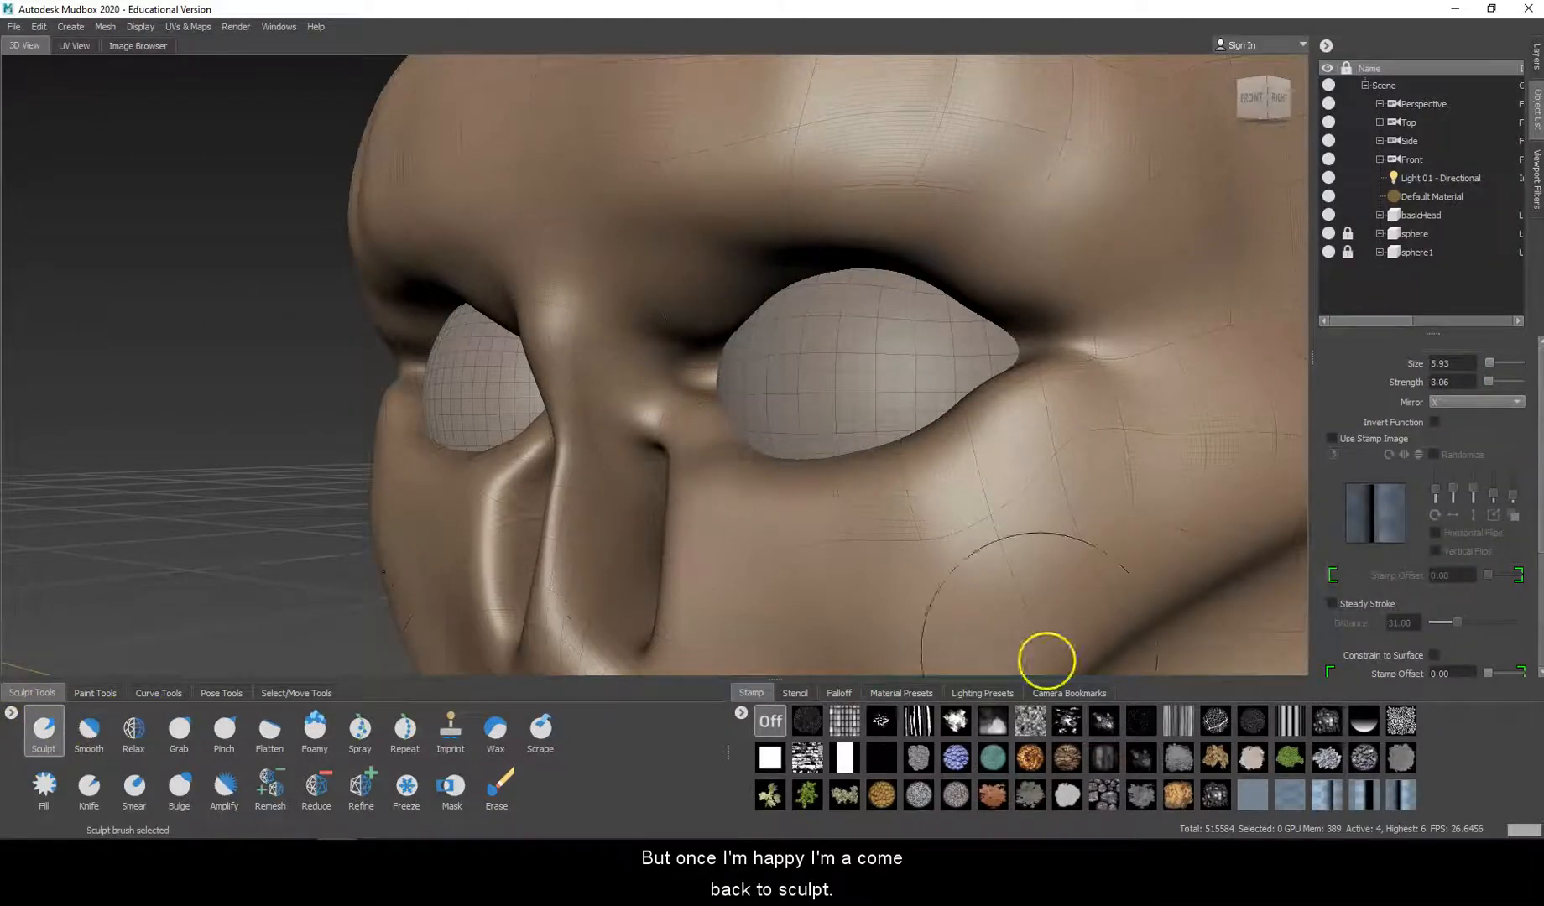
pyautogui.click(1398, 794)
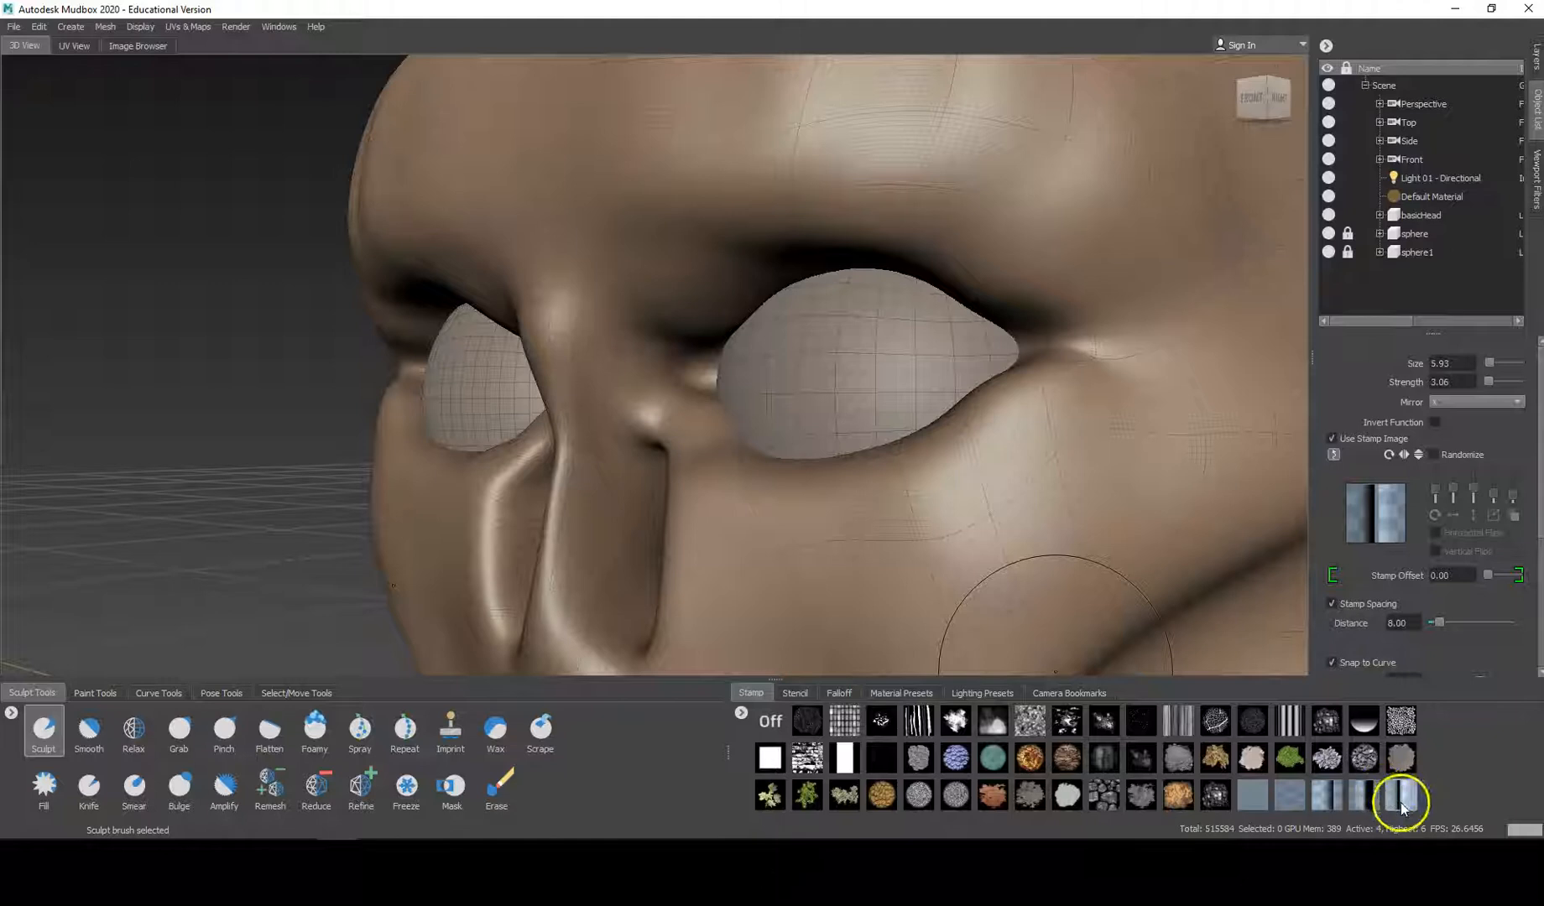
pyautogui.moveTo(1016, 354); pyautogui.dragTo(1135, 339)
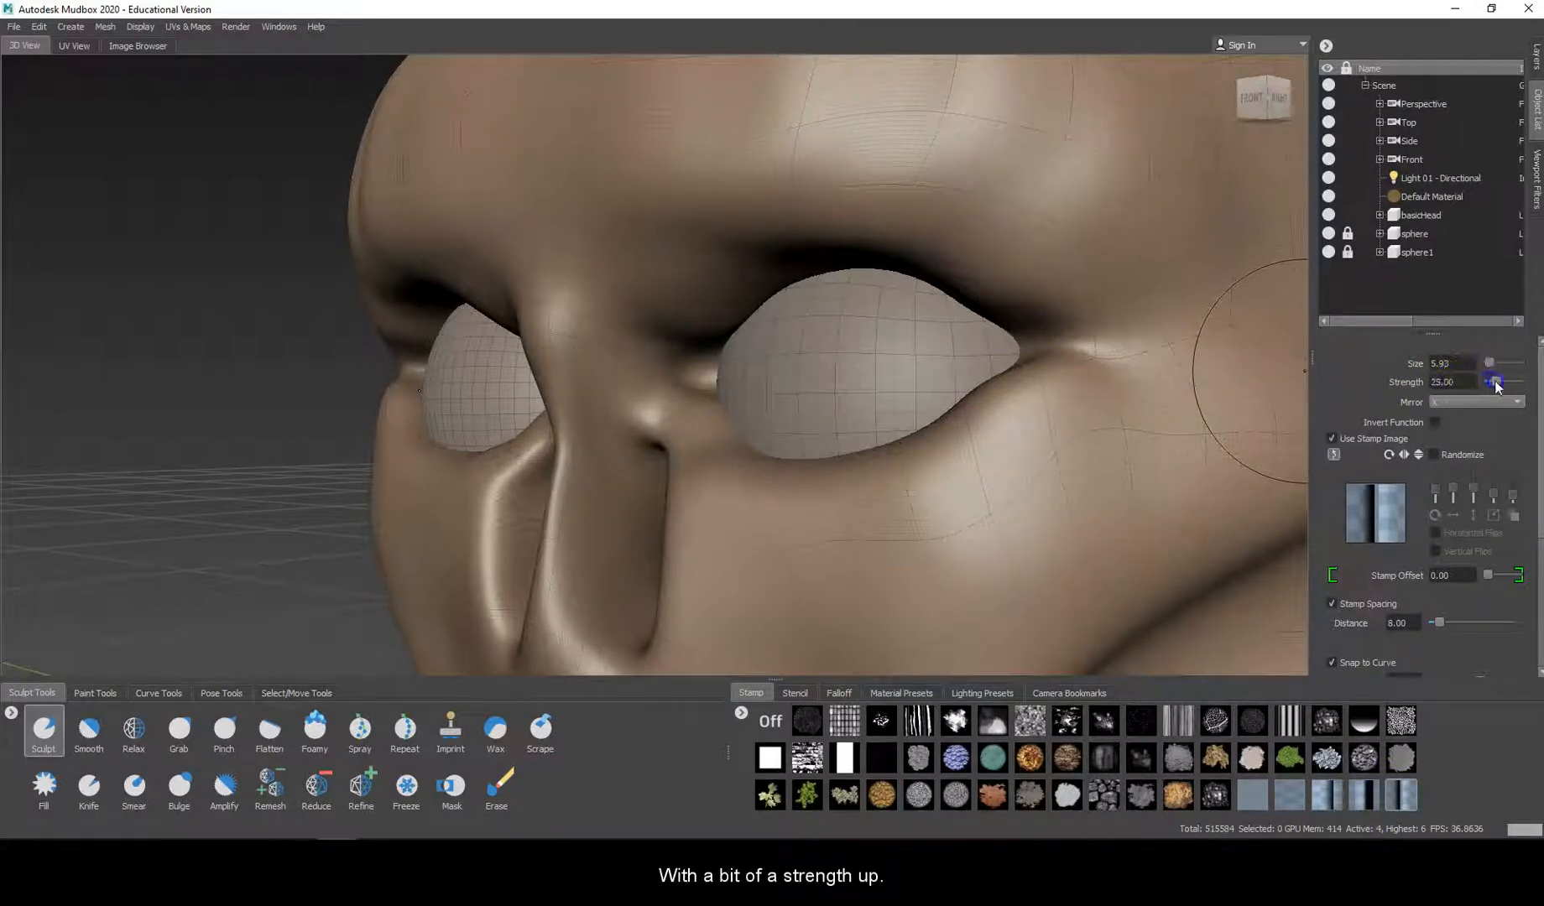
pyautogui.moveTo(1050, 344); pyautogui.dragTo(1168, 334)
pyautogui.moveTo(1031, 343); pyautogui.dragTo(1144, 344)
pyautogui.moveTo(703, 377)
pyautogui.mouseDown()
pyautogui.moveTo(661, 375)
pyautogui.moveTo(723, 372)
pyautogui.moveTo(614, 368)
pyautogui.moveTo(713, 362)
pyautogui.moveTo(734, 328)
pyautogui.moveTo(862, 331)
pyautogui.moveTo(738, 337)
pyautogui.mouseUp()
pyautogui.click(178, 729)
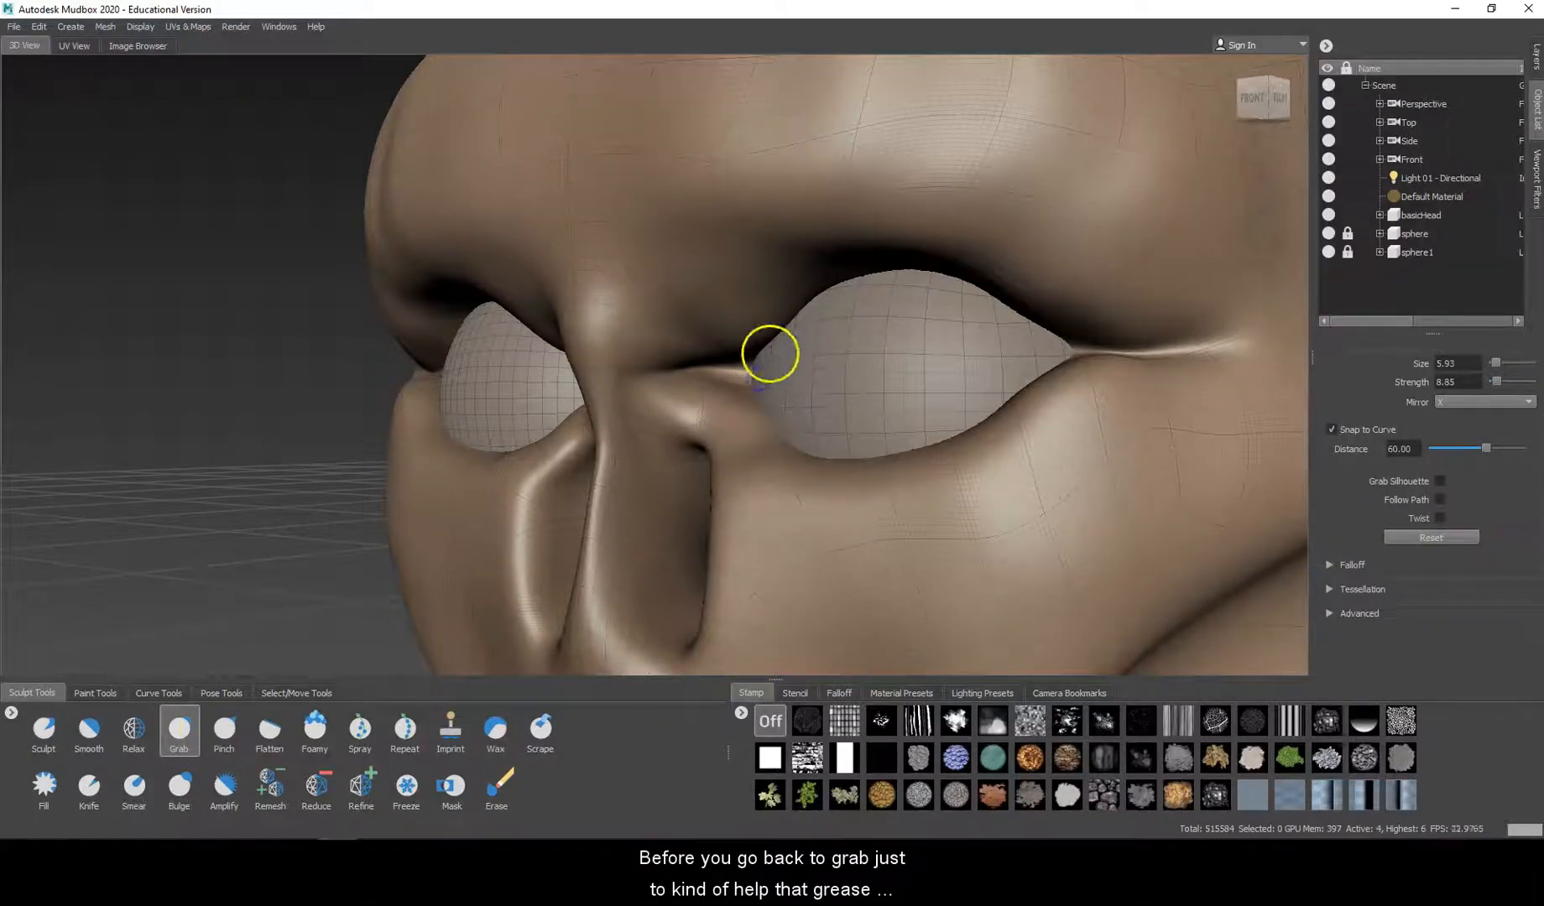
pyautogui.moveTo(734, 405); pyautogui.dragTo(735, 376)
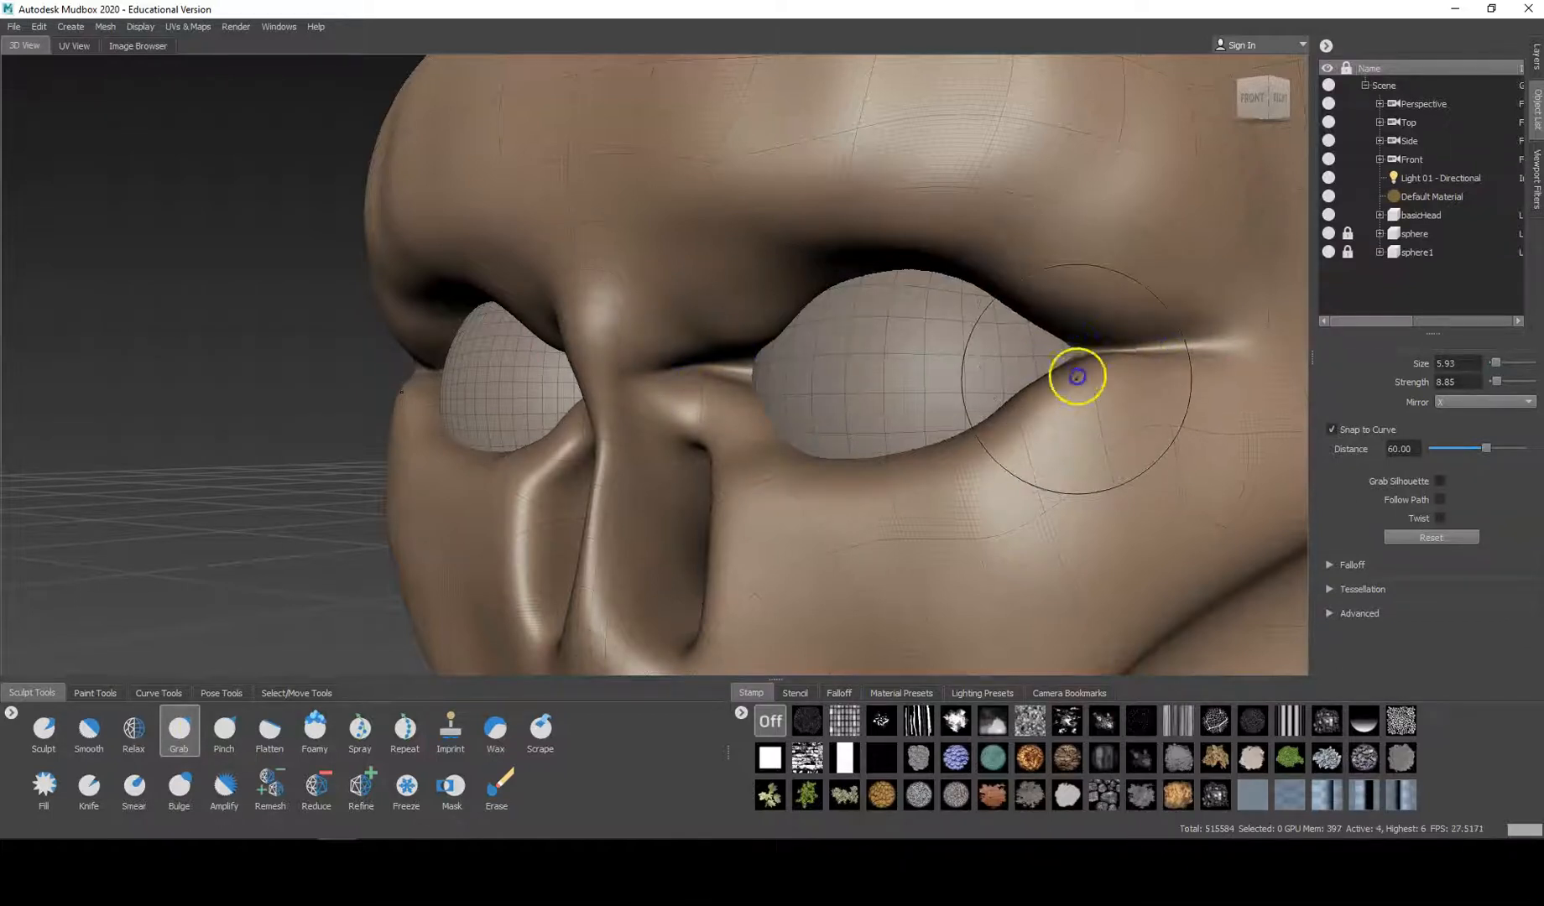
# Inspect the fit of the eyes and the shape of the ears from the front and both sides of the head.
pyautogui.keyDown('alt'); pyautogui.moveTo(966, 468); pyautogui.dragTo(797, 458, button='right'); pyautogui.keyUp('alt')
pyautogui.keyDown('alt'); pyautogui.moveTo(798, 459); pyautogui.dragTo(1009, 477); pyautogui.keyUp('alt')
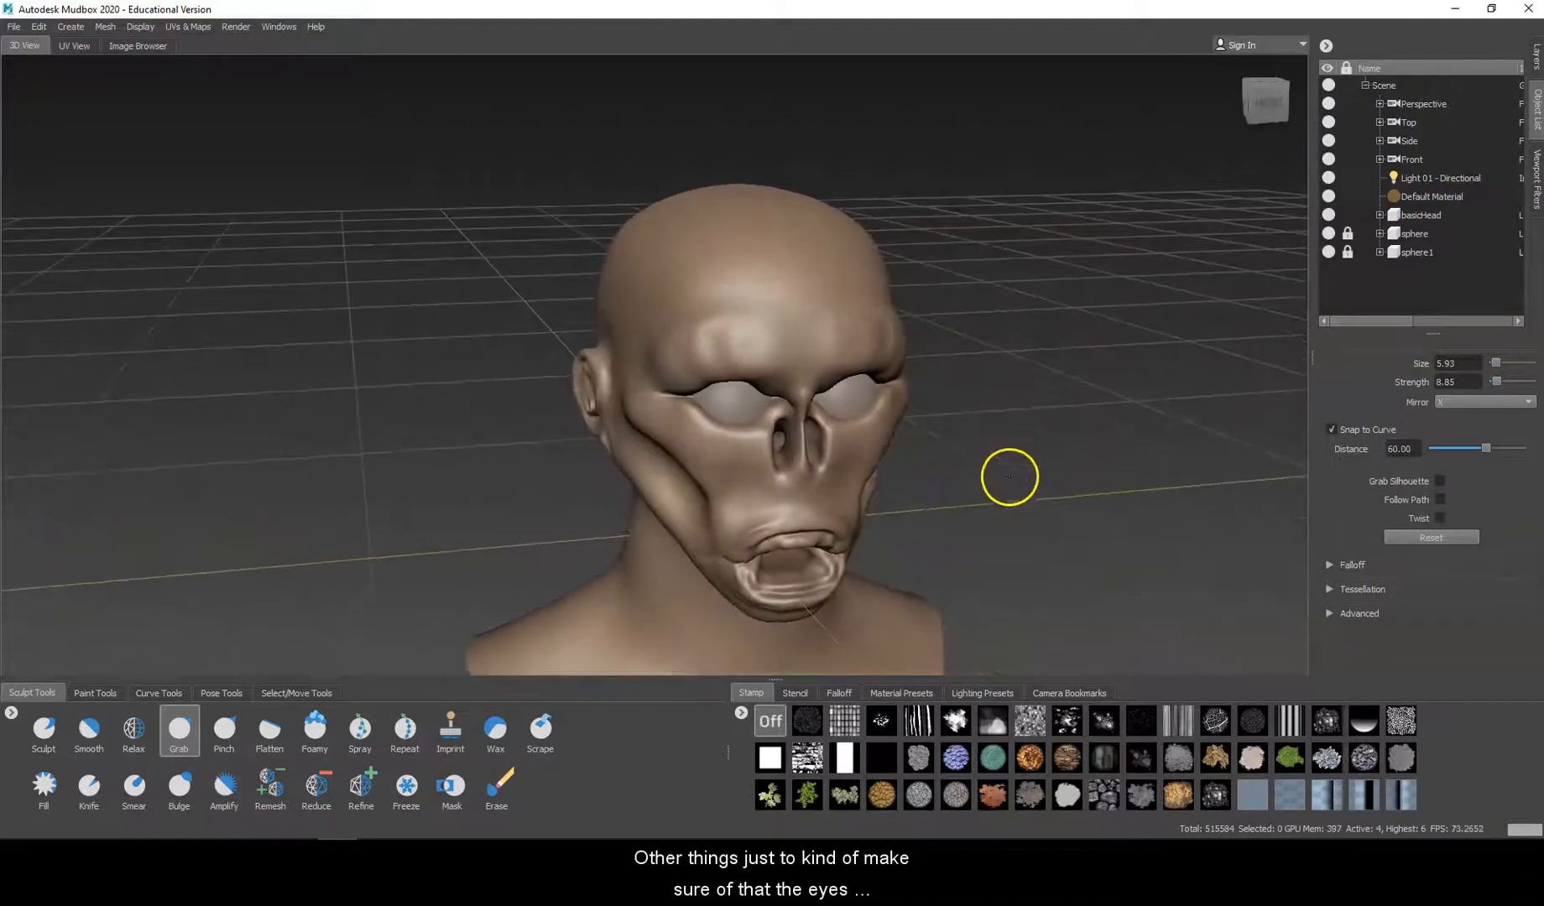
pyautogui.keyDown('alt'); pyautogui.moveTo(776, 450); pyautogui.dragTo(1064, 444); pyautogui.keyUp('alt')
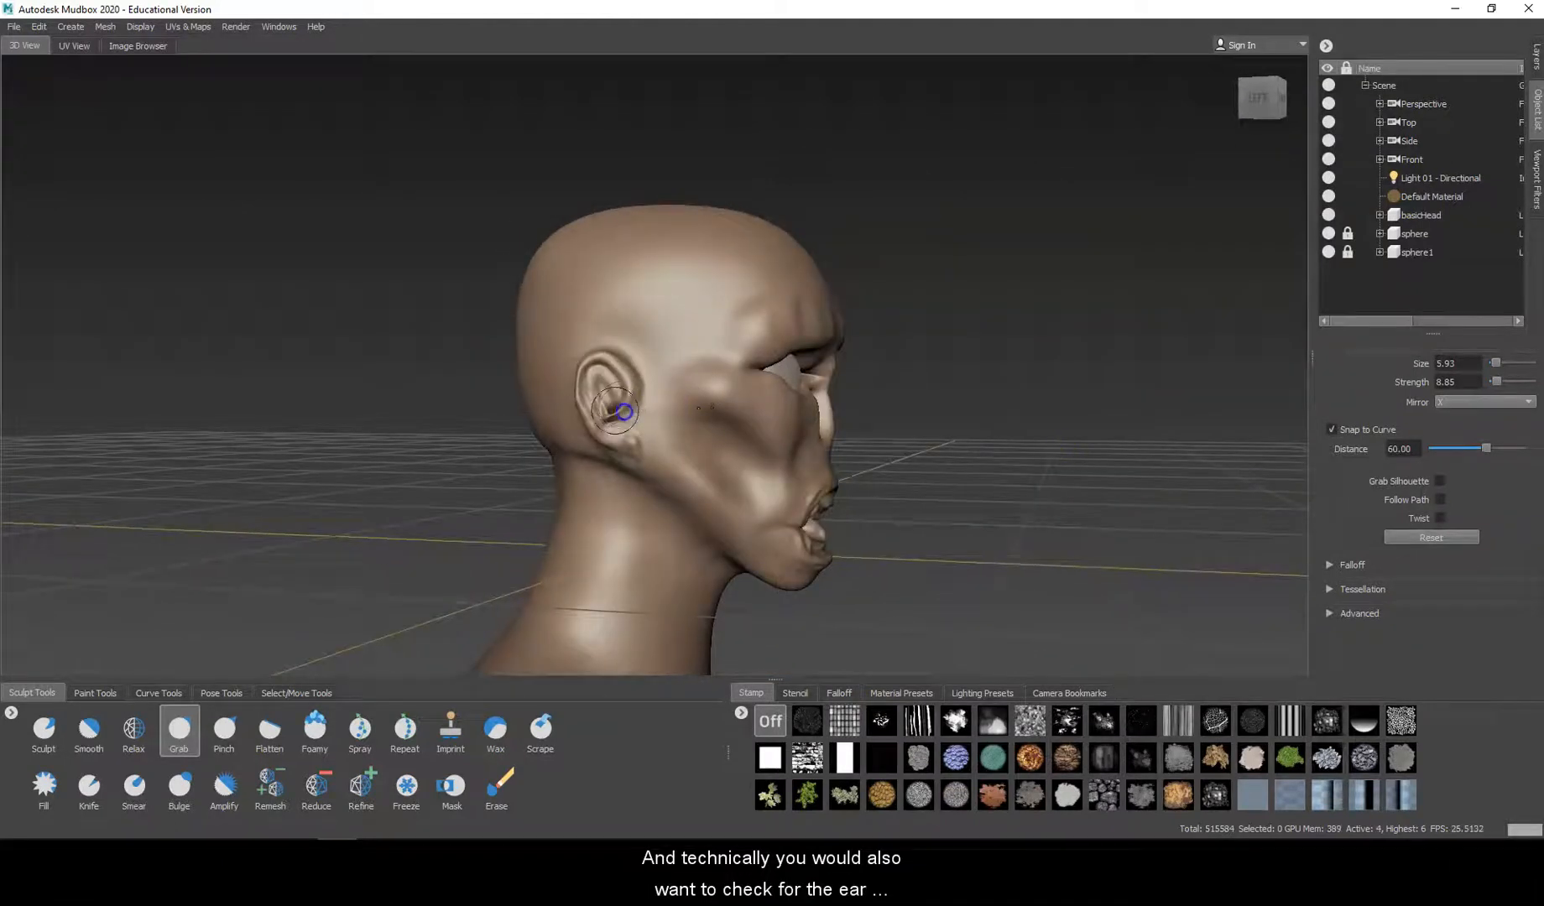
pyautogui.keyDown('alt'); pyautogui.moveTo(762, 362); pyautogui.dragTo(512, 383); pyautogui.keyUp('alt')
pyautogui.keyDown('alt'); pyautogui.moveTo(663, 415); pyautogui.dragTo(736, 381, button='right'); pyautogui.keyUp('alt')
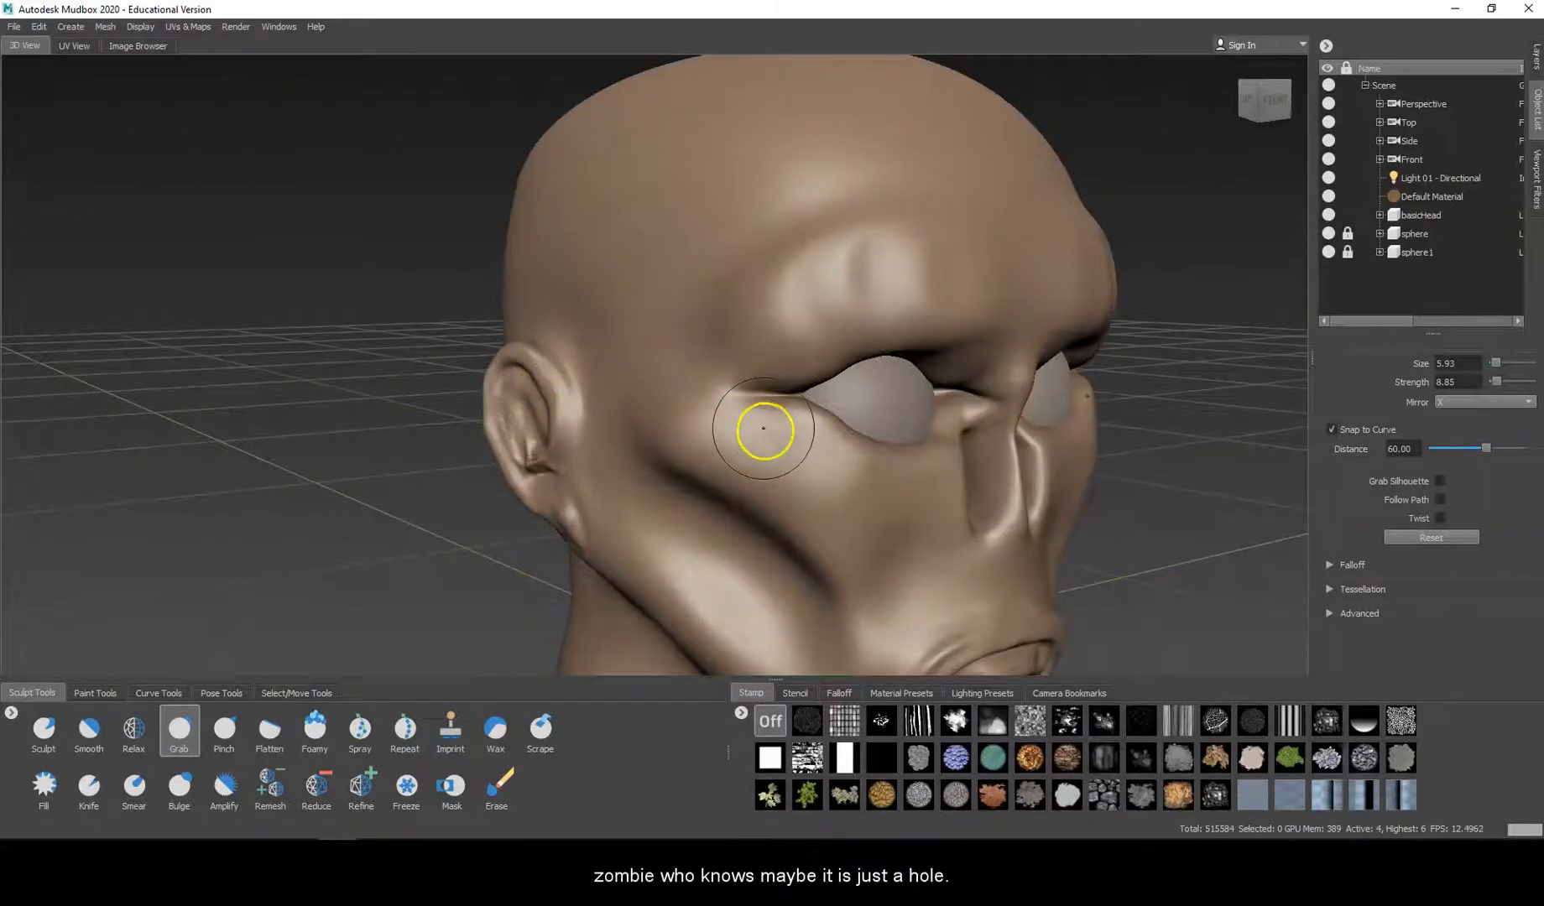
pyautogui.keyDown('alt'); pyautogui.moveTo(763, 428); pyautogui.dragTo(722, 446); pyautogui.keyUp('alt')
pyautogui.keyDown('alt'); pyautogui.moveTo(857, 477); pyautogui.dragTo(582, 494); pyautogui.keyUp('alt')
pyautogui.scroll(-4, 859, 408)
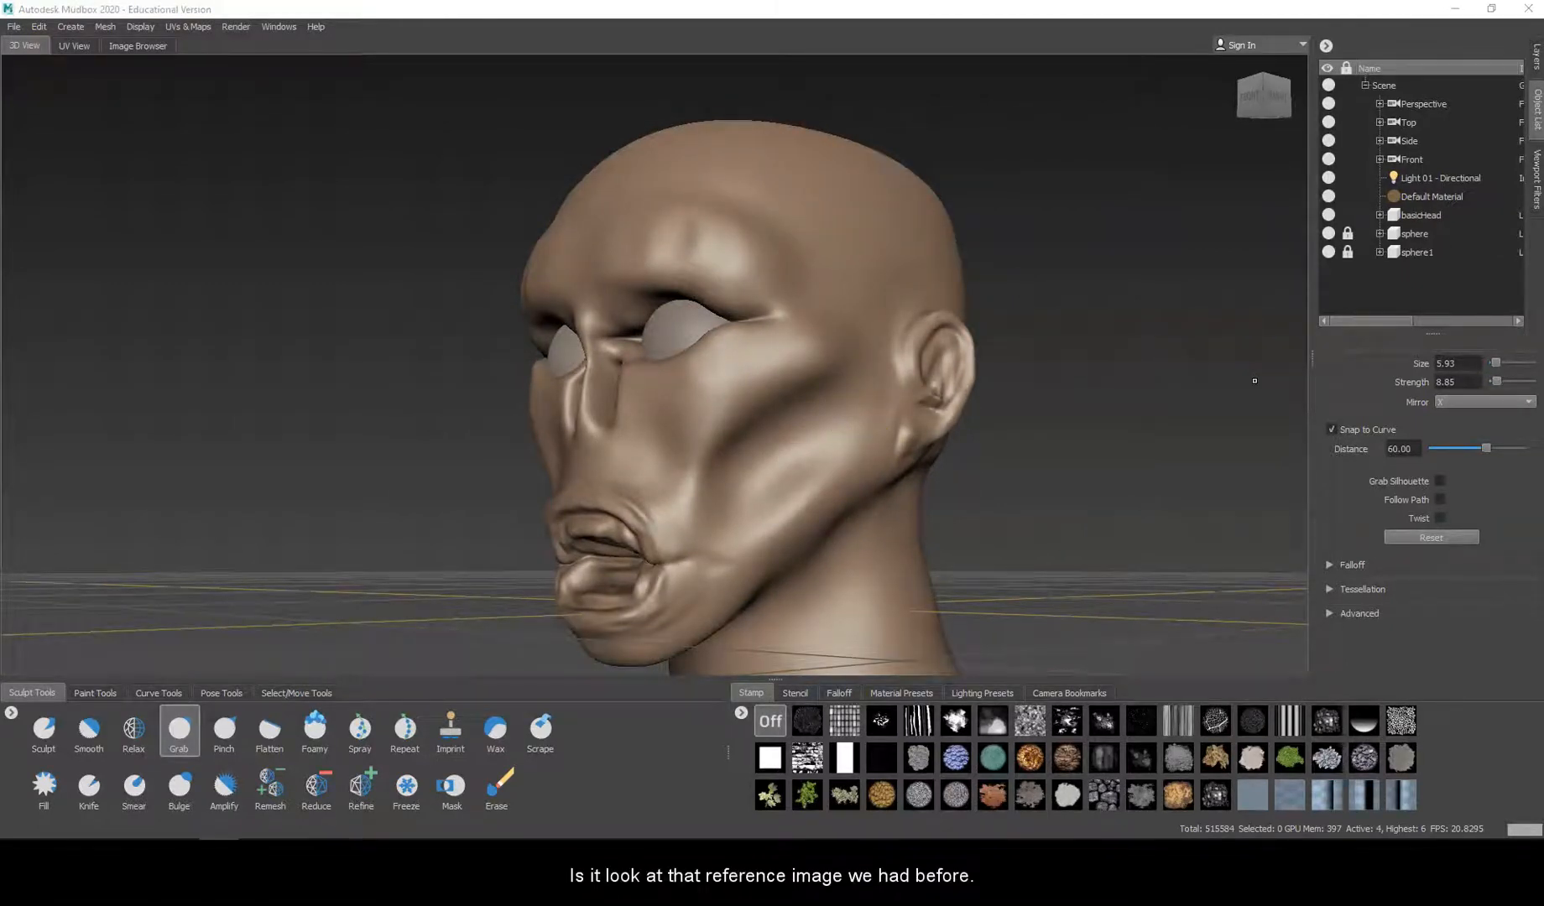
# Carve deformed folds across the ear with the wrinkle-stamped Sculpt brush at size 5.93 and strength 47.50.
pyautogui.moveTo(781, 370)
pyautogui.keyDown('alt'); pyautogui.mouseDown()
pyautogui.moveTo(737, 386)
pyautogui.moveTo(862, 411)
pyautogui.moveTo(983, 383)
pyautogui.moveTo(947, 379)
pyautogui.moveTo(1058, 396)
pyautogui.moveTo(1083, 417)
pyautogui.moveTo(620, 386)
pyautogui.moveTo(638, 417)
pyautogui.moveTo(806, 354)
pyautogui.moveTo(731, 362)
pyautogui.moveTo(755, 351)
pyautogui.mouseUp(); pyautogui.keyUp('alt')
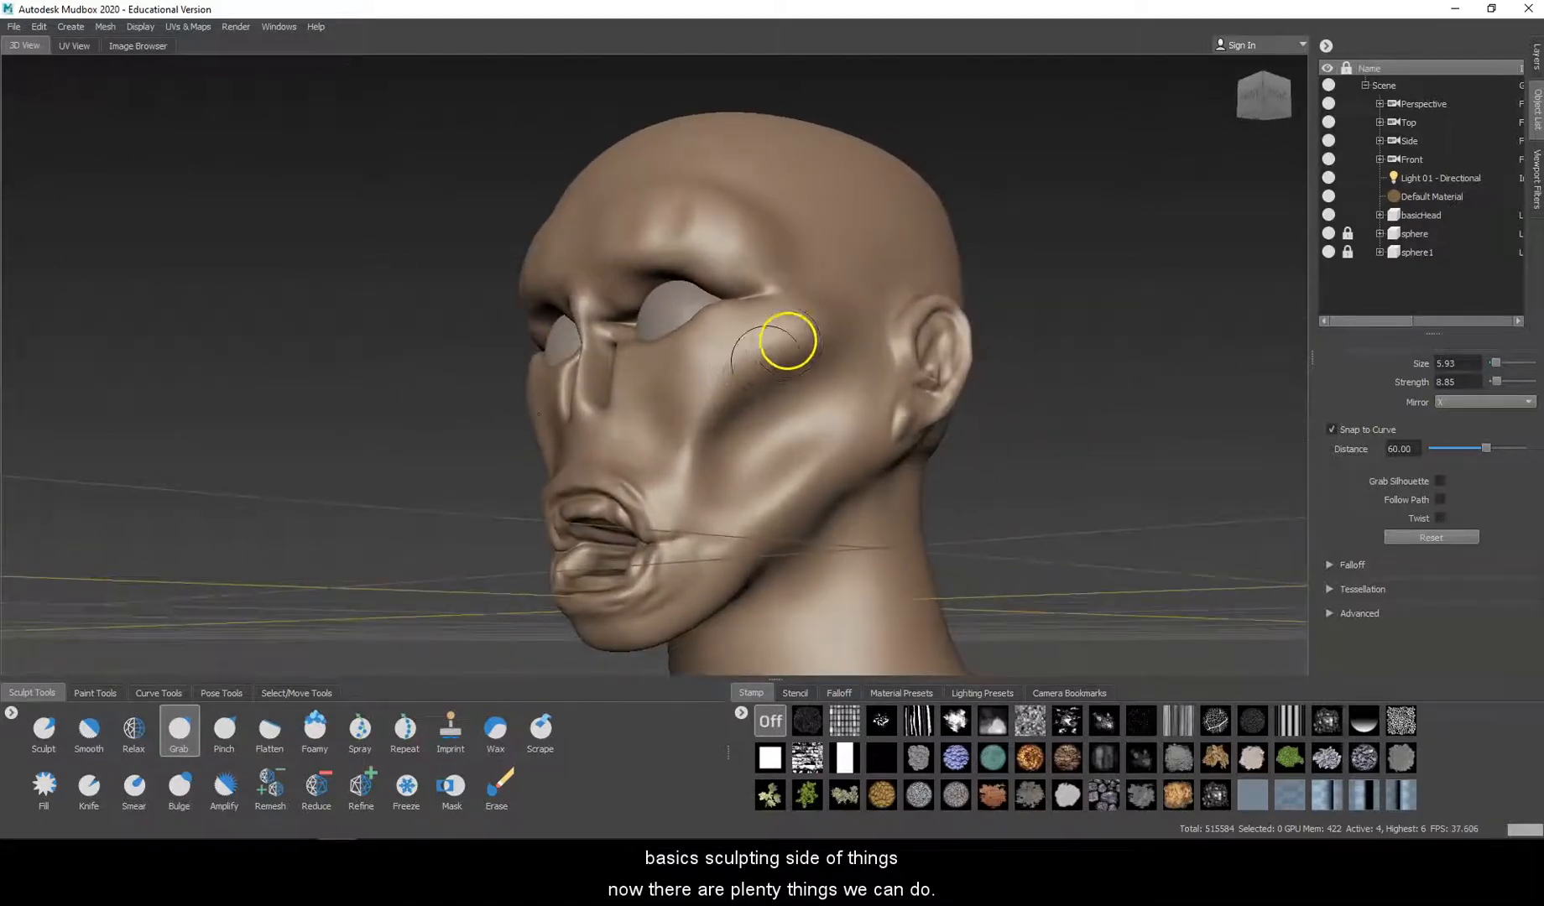
pyautogui.keyDown('alt'); pyautogui.moveTo(934, 328); pyautogui.dragTo(898, 514); pyautogui.keyUp('alt')
pyautogui.keyDown('alt'); pyautogui.moveTo(909, 517); pyautogui.dragTo(989, 497, button='right'); pyautogui.keyUp('alt')
pyautogui.keyDown('alt'); pyautogui.moveTo(989, 497); pyautogui.dragTo(899, 441, button='middle'); pyautogui.keyUp('alt')
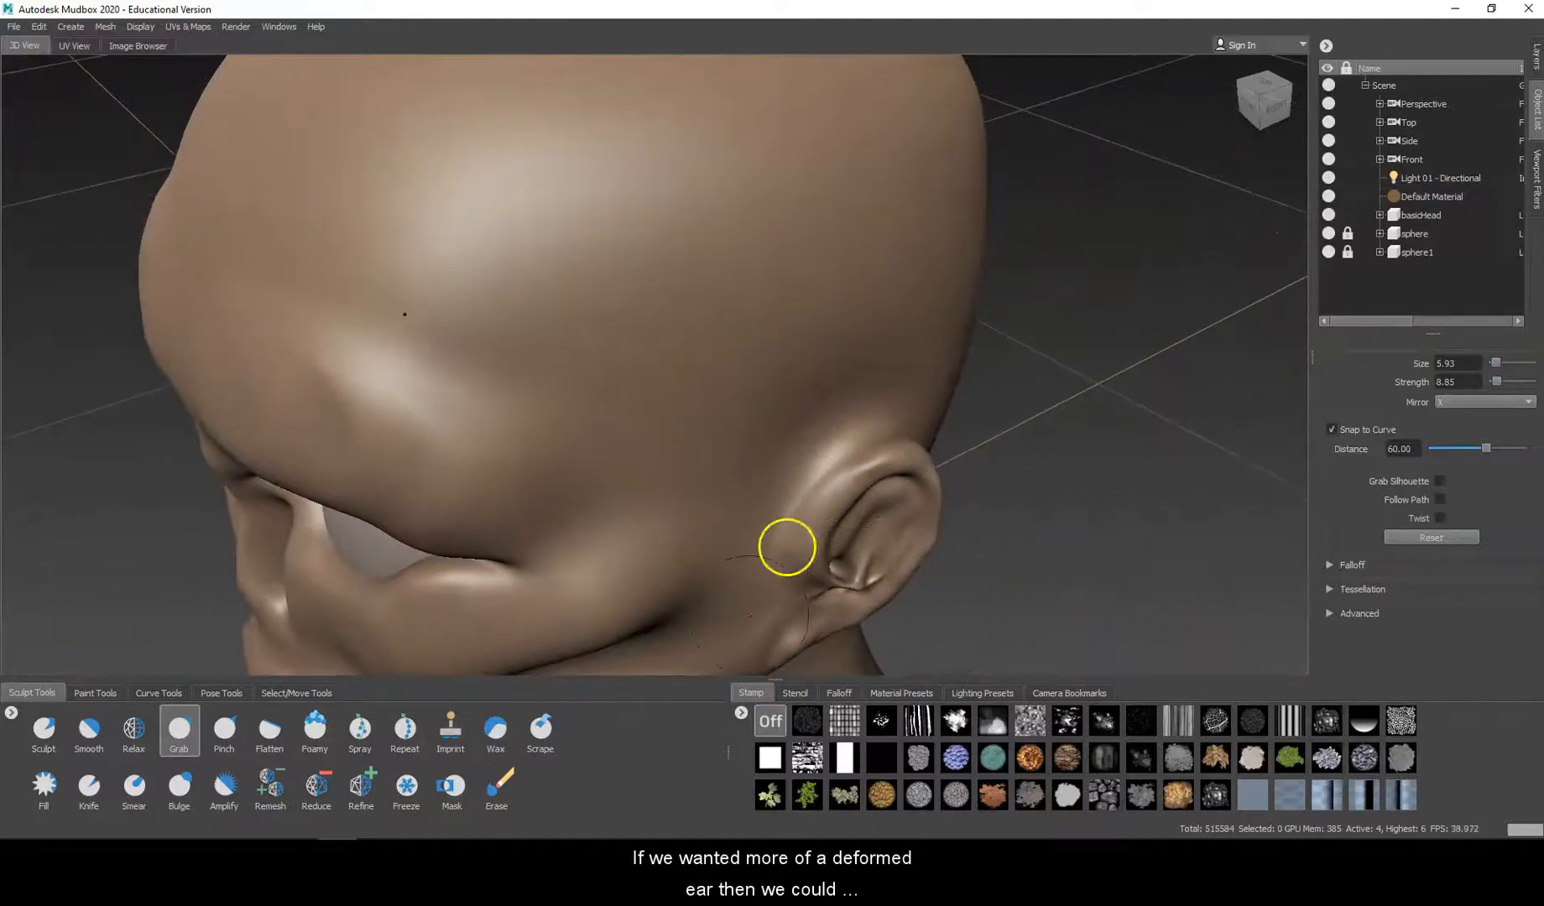
pyautogui.click(44, 728)
pyautogui.moveTo(761, 530); pyautogui.dragTo(895, 538)
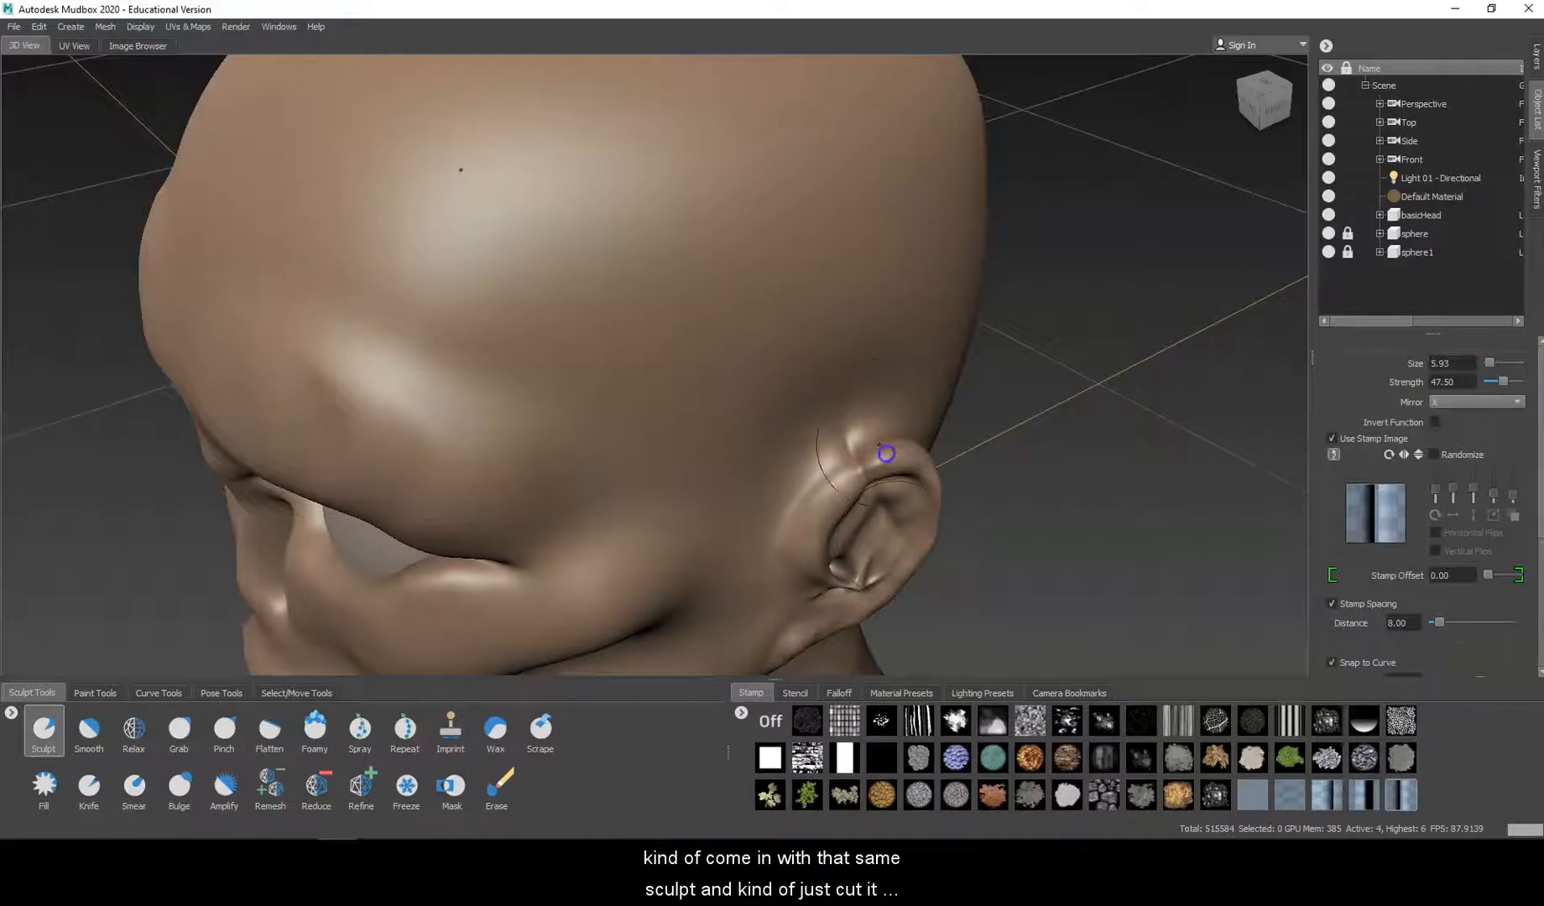
pyautogui.moveTo(865, 452)
pyautogui.mouseDown()
pyautogui.moveTo(825, 482)
pyautogui.moveTo(814, 544)
pyautogui.mouseUp()
pyautogui.keyDown('alt'); pyautogui.moveTo(930, 589); pyautogui.dragTo(862, 562); pyautogui.keyUp('alt')
pyautogui.moveTo(630, 379)
pyautogui.mouseDown()
pyautogui.moveTo(689, 427)
pyautogui.moveTo(669, 482)
pyautogui.moveTo(582, 472)
pyautogui.mouseUp()
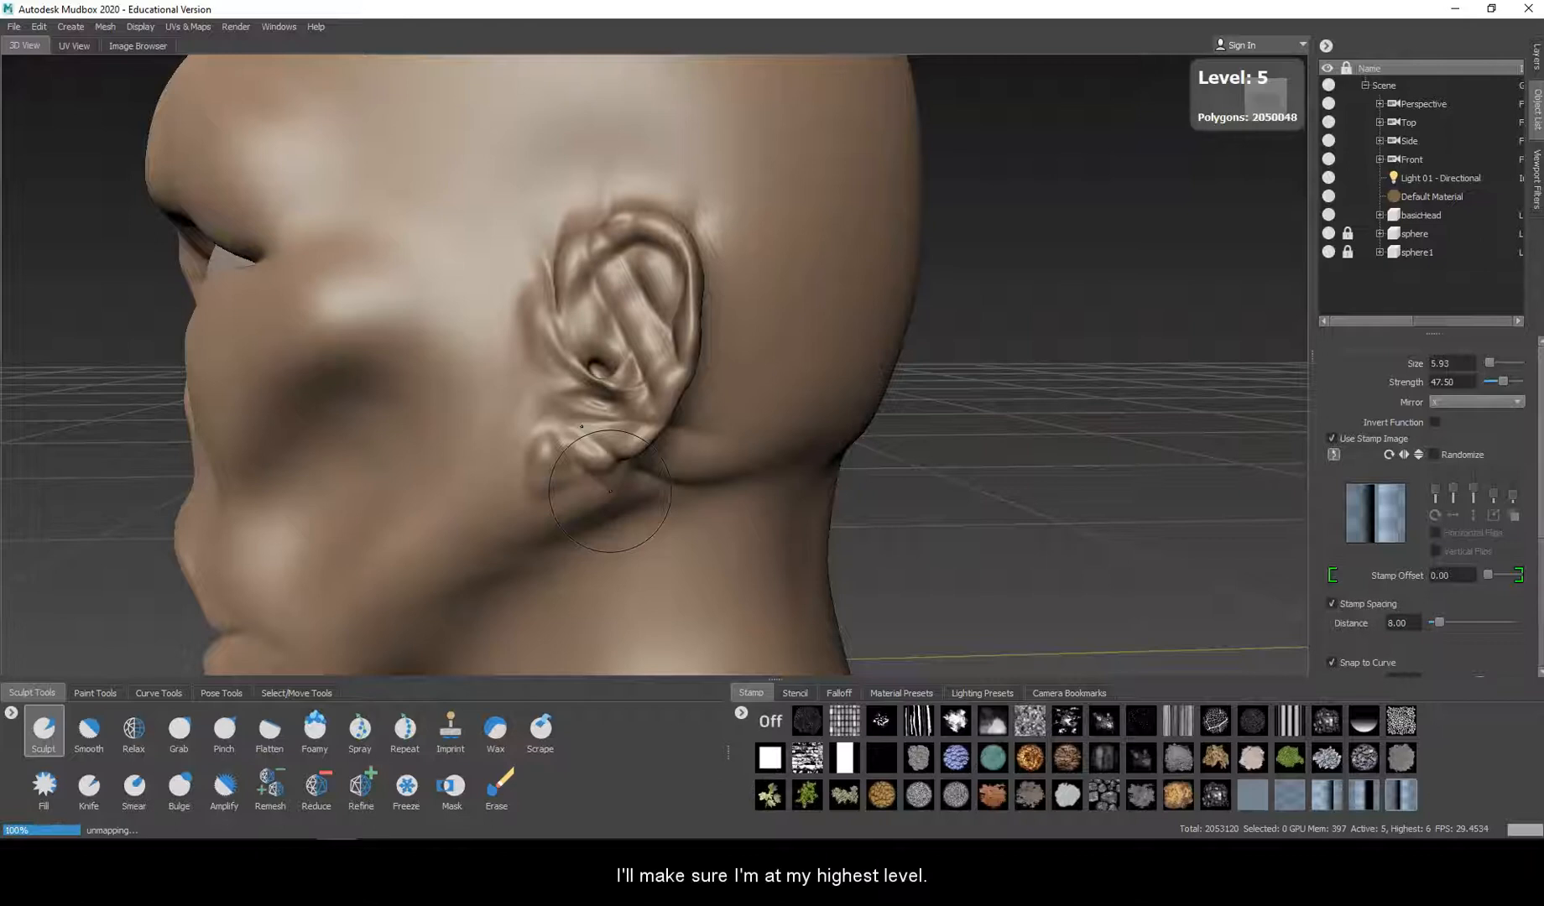
# At subdivision level 6, carve creases into the back rim of the ear and pinch a notch above the lobe.
pyautogui.moveTo(713, 302)
pyautogui.mouseDown()
pyautogui.moveTo(758, 277)
pyautogui.moveTo(731, 286)
pyautogui.moveTo(715, 176)
pyautogui.moveTo(663, 235)
pyautogui.mouseUp()
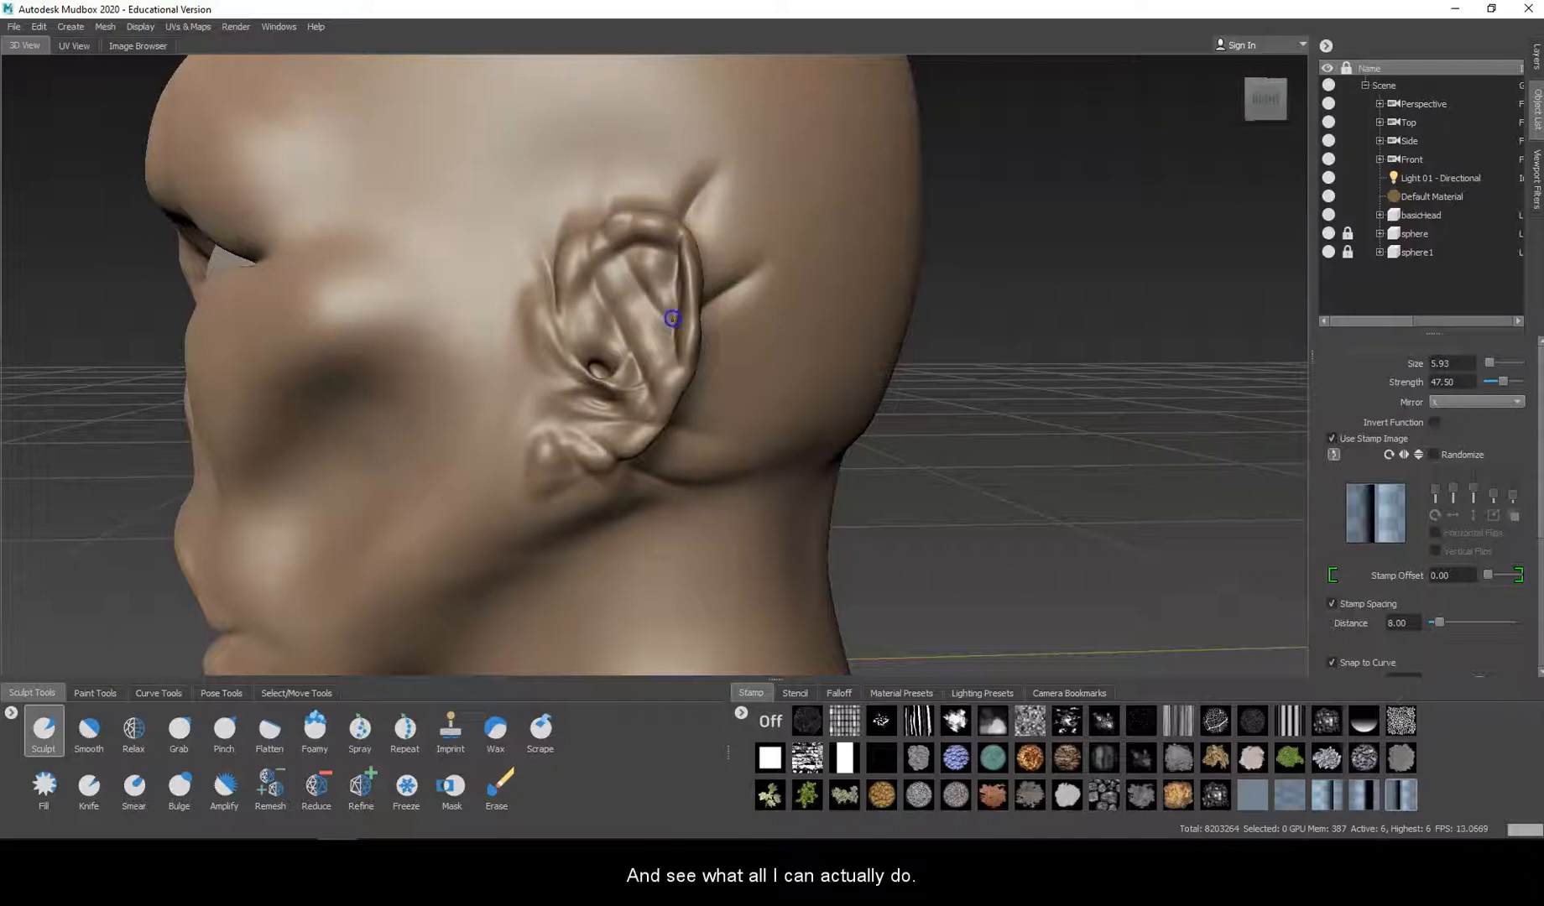
pyautogui.moveTo(665, 367)
pyautogui.mouseDown()
pyautogui.moveTo(678, 394)
pyautogui.moveTo(631, 399)
pyautogui.moveTo(667, 391)
pyautogui.mouseUp()
pyautogui.click(224, 728)
pyautogui.moveTo(617, 459); pyautogui.dragTo(668, 387)
pyautogui.press('m')
pyautogui.moveTo(624, 463); pyautogui.dragTo(623, 461)
pyautogui.moveTo(584, 150); pyautogui.dragTo(583, 168)
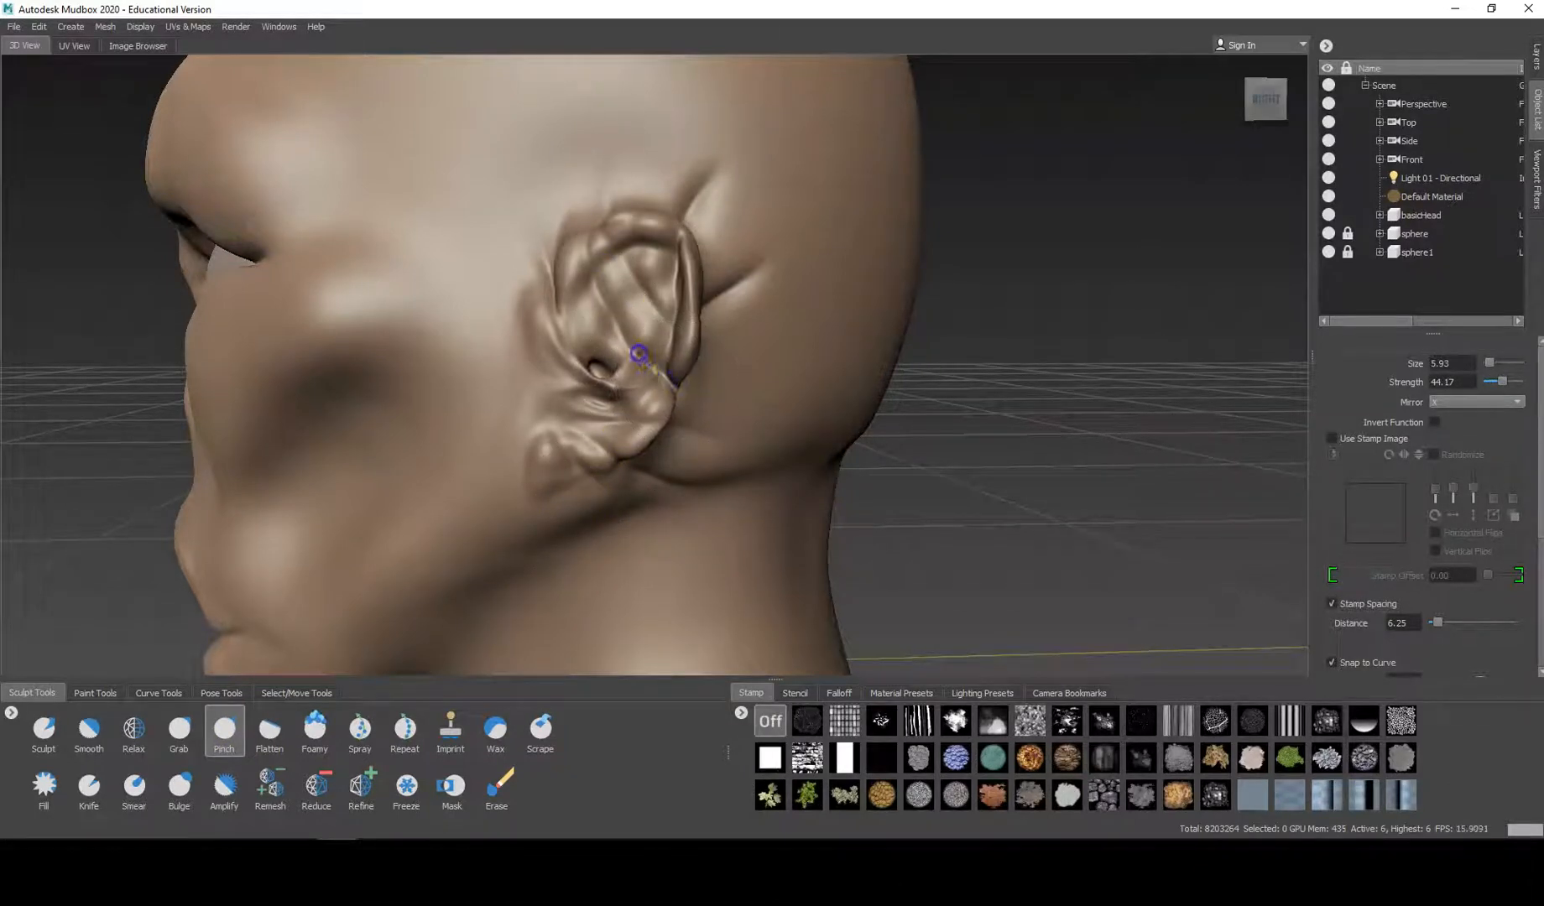
pyautogui.click(178, 735)
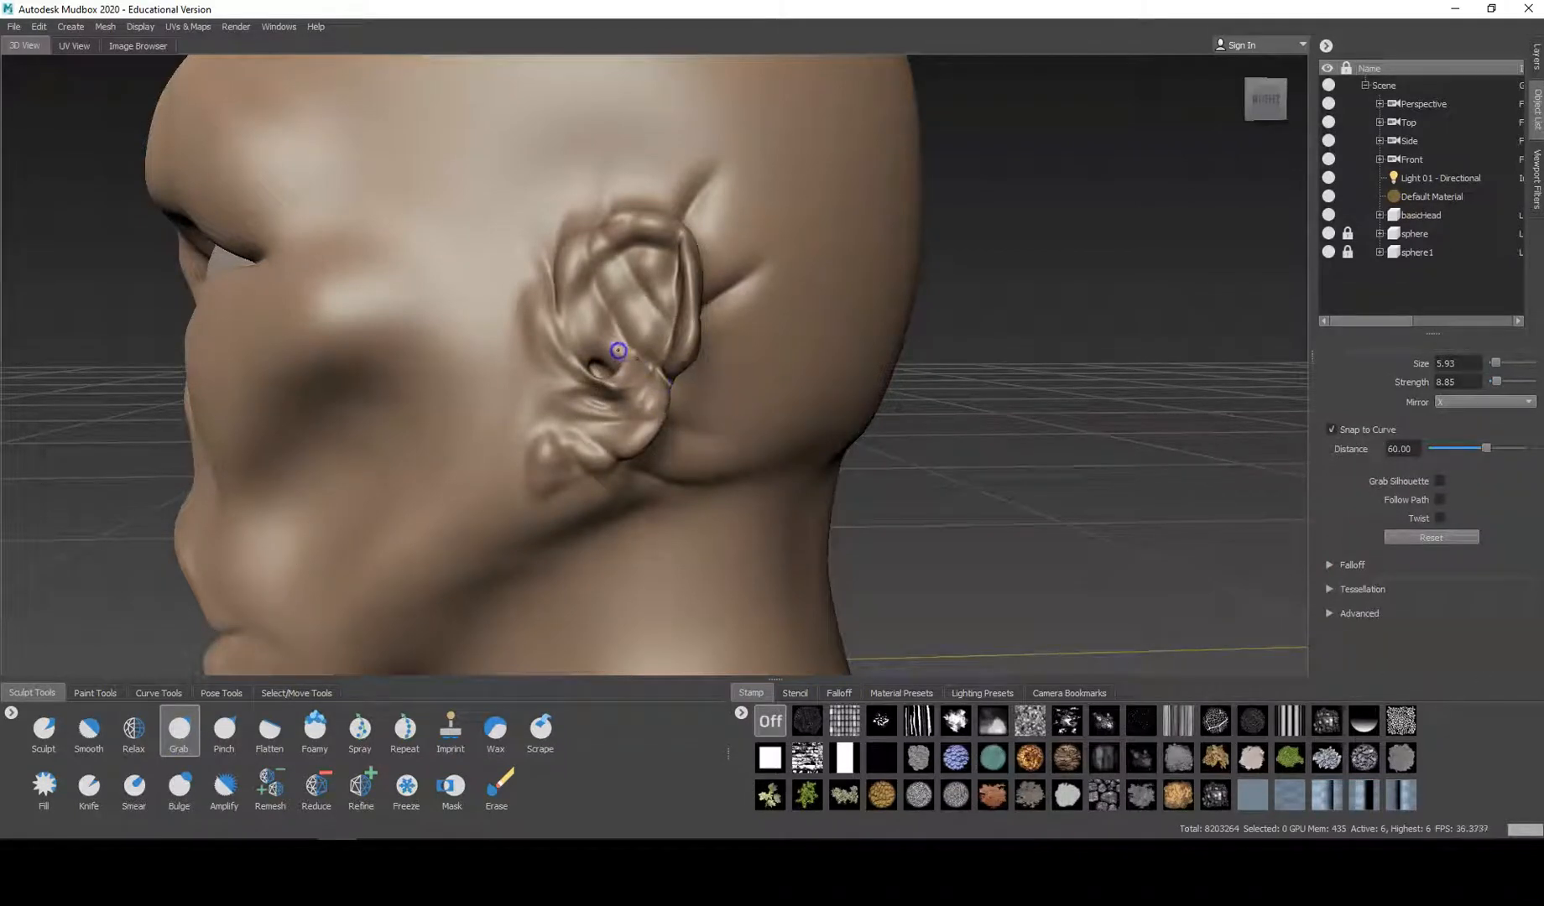
# Sharpen the edges of the cheek hollow with the wrinkle-stamped Sculpt brush at size 4.69 and strength 9.31.
pyautogui.click(48, 745)
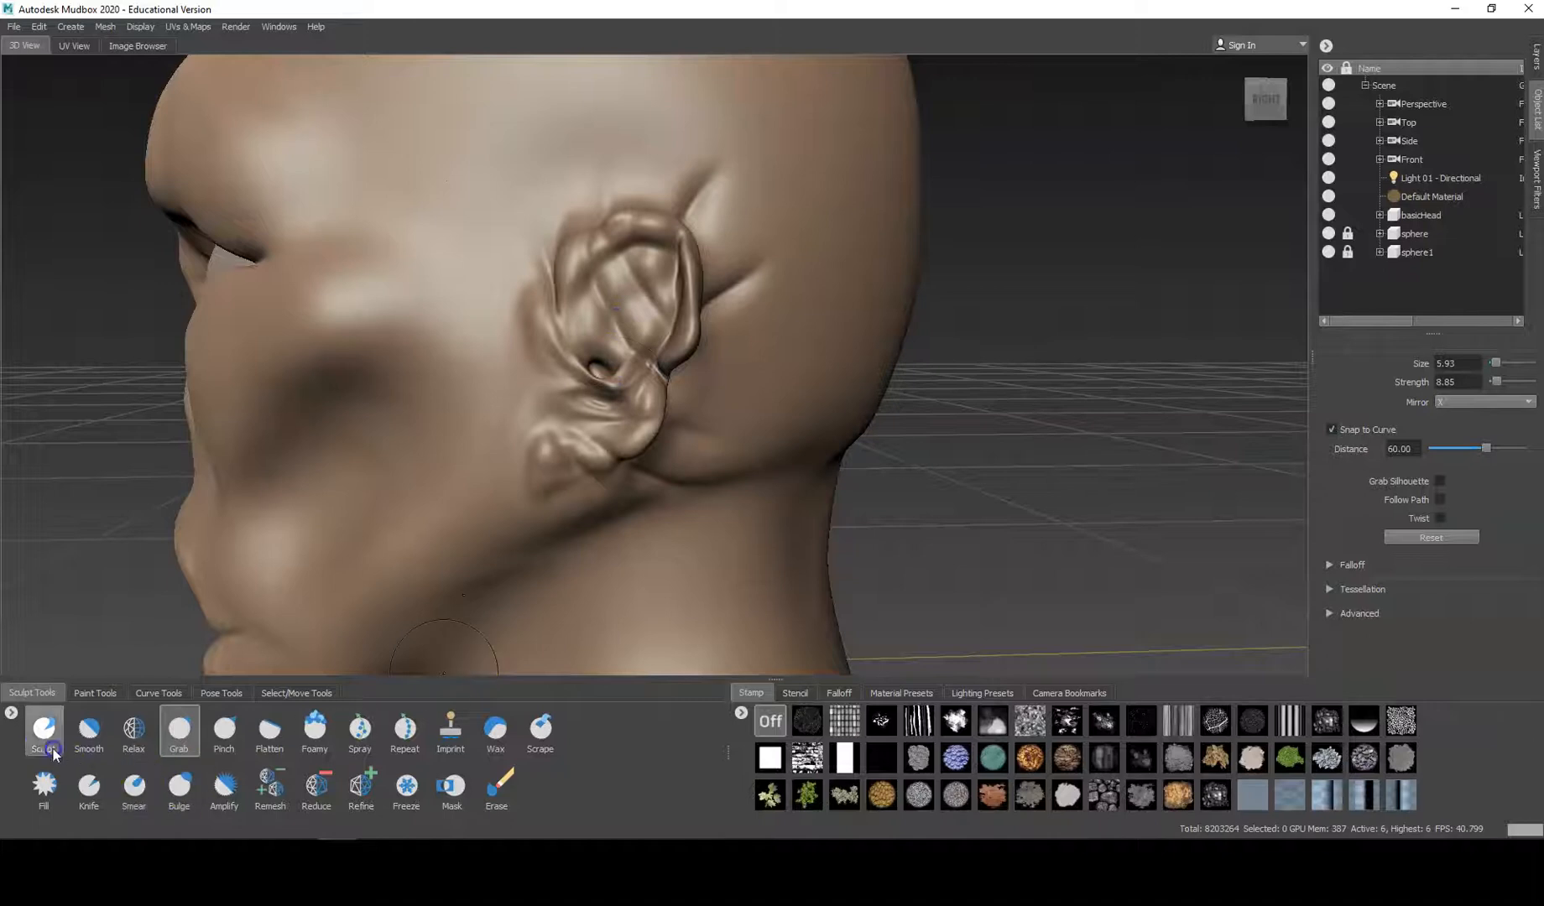
pyautogui.moveTo(448, 386)
pyautogui.keyDown('alt'); pyautogui.mouseDown()
pyautogui.moveTo(586, 407)
pyautogui.moveTo(772, 368)
pyautogui.moveTo(718, 379)
pyautogui.moveTo(645, 362)
pyautogui.moveTo(728, 327)
pyautogui.moveTo(646, 403)
pyautogui.mouseUp(); pyautogui.keyUp('alt')
pyautogui.moveTo(747, 352); pyautogui.dragTo(789, 332)
pyautogui.press('m')
pyautogui.moveTo(777, 426); pyautogui.dragTo(757, 538)
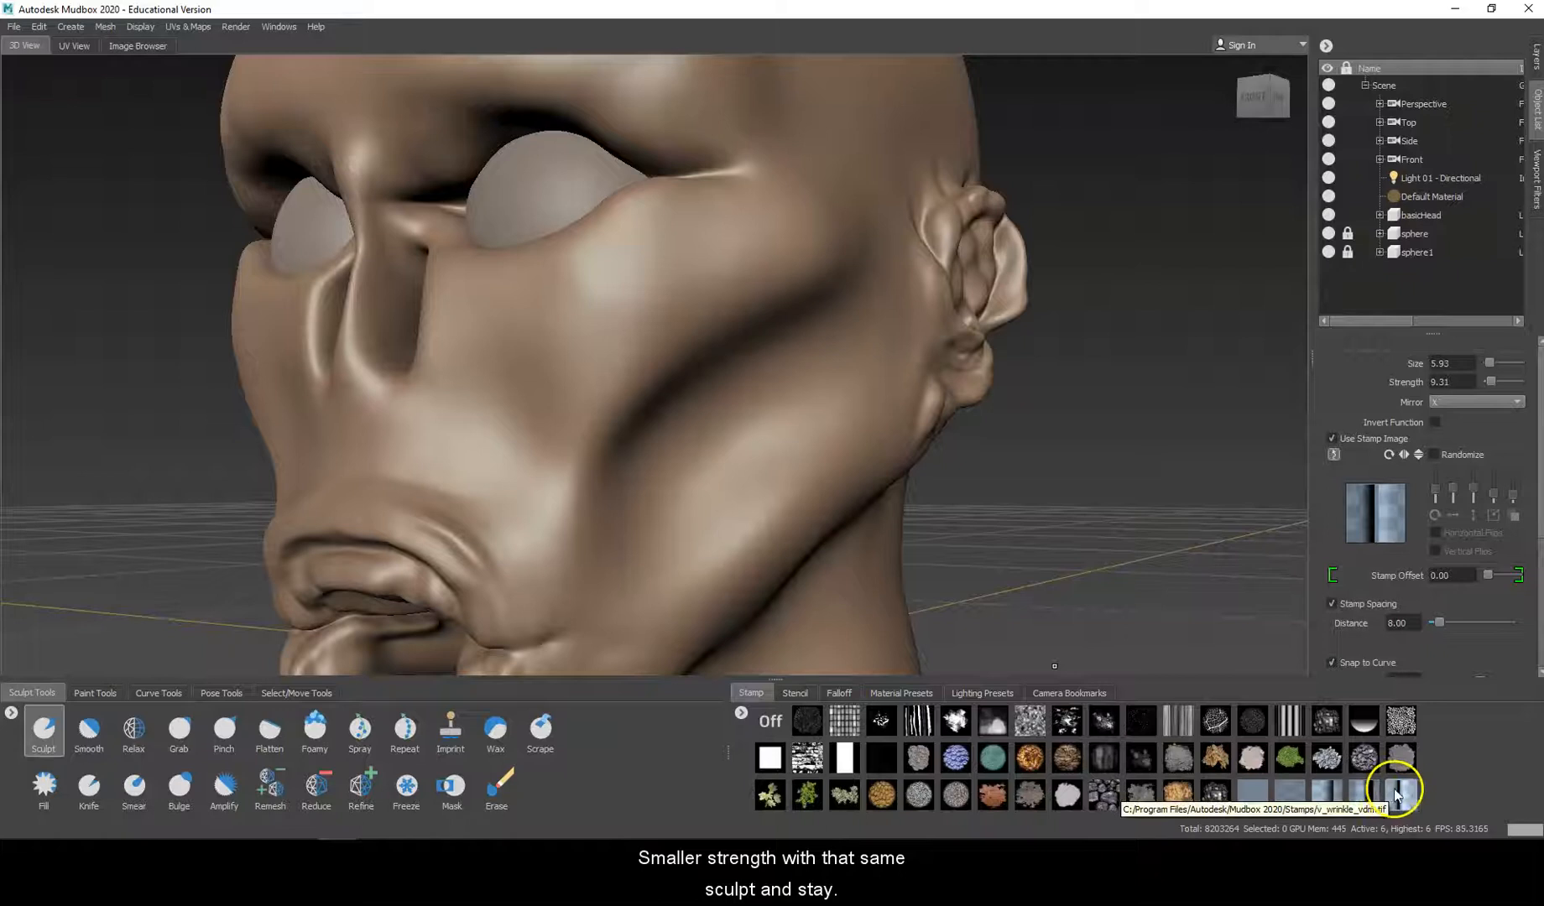
pyautogui.moveTo(765, 267)
pyautogui.mouseDown()
pyautogui.moveTo(772, 297)
pyautogui.moveTo(688, 344)
pyautogui.mouseUp()
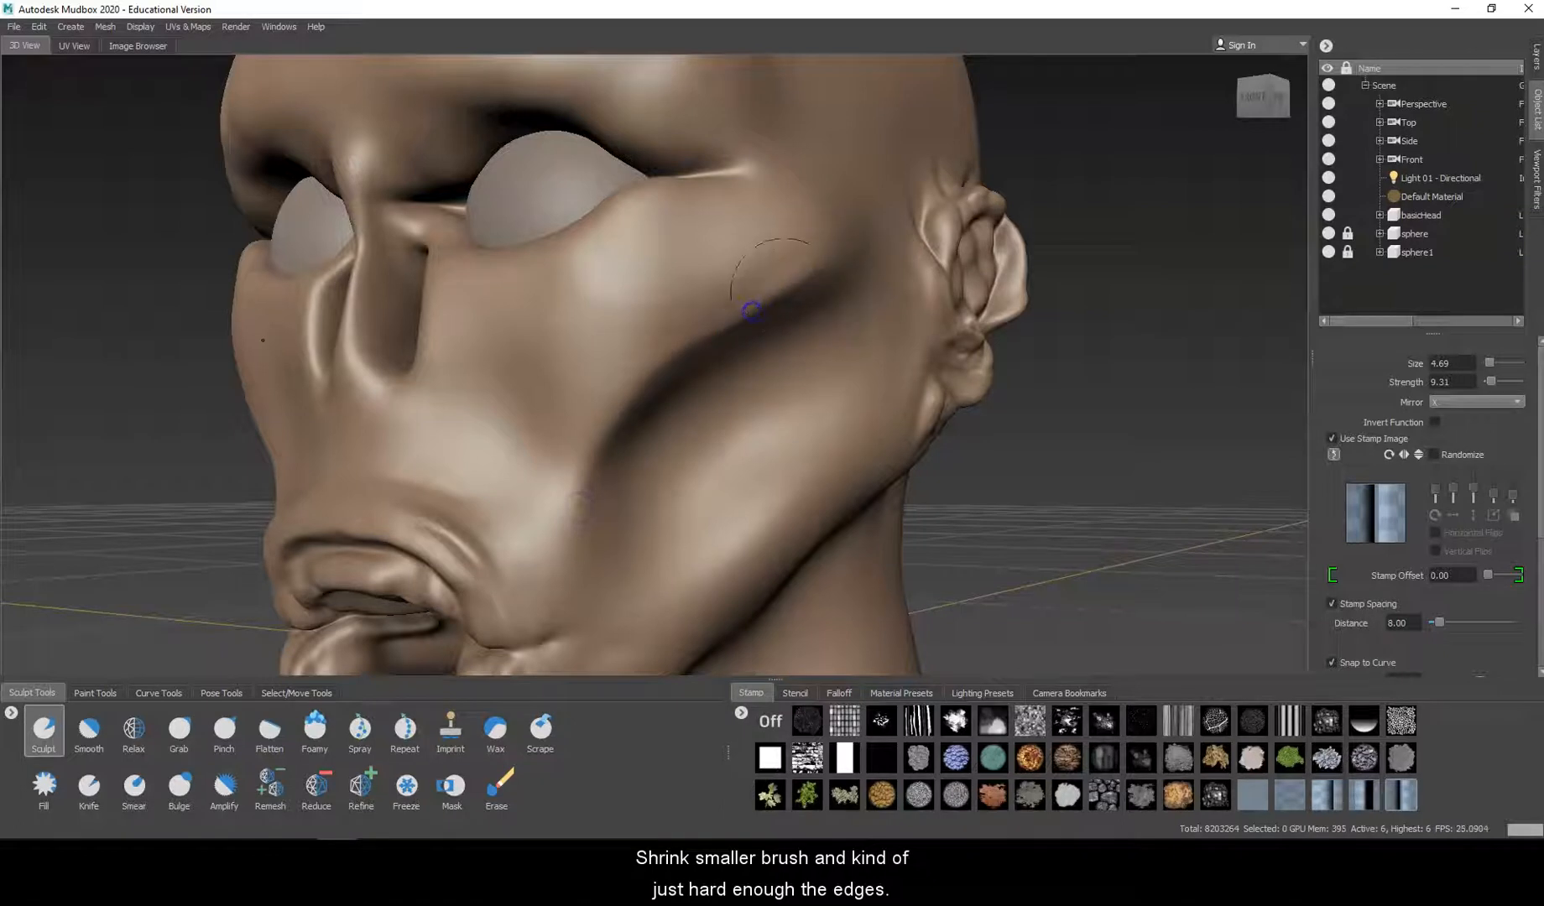
pyautogui.moveTo(799, 475)
pyautogui.mouseDown()
pyautogui.moveTo(666, 586)
pyautogui.moveTo(586, 627)
pyautogui.mouseUp()
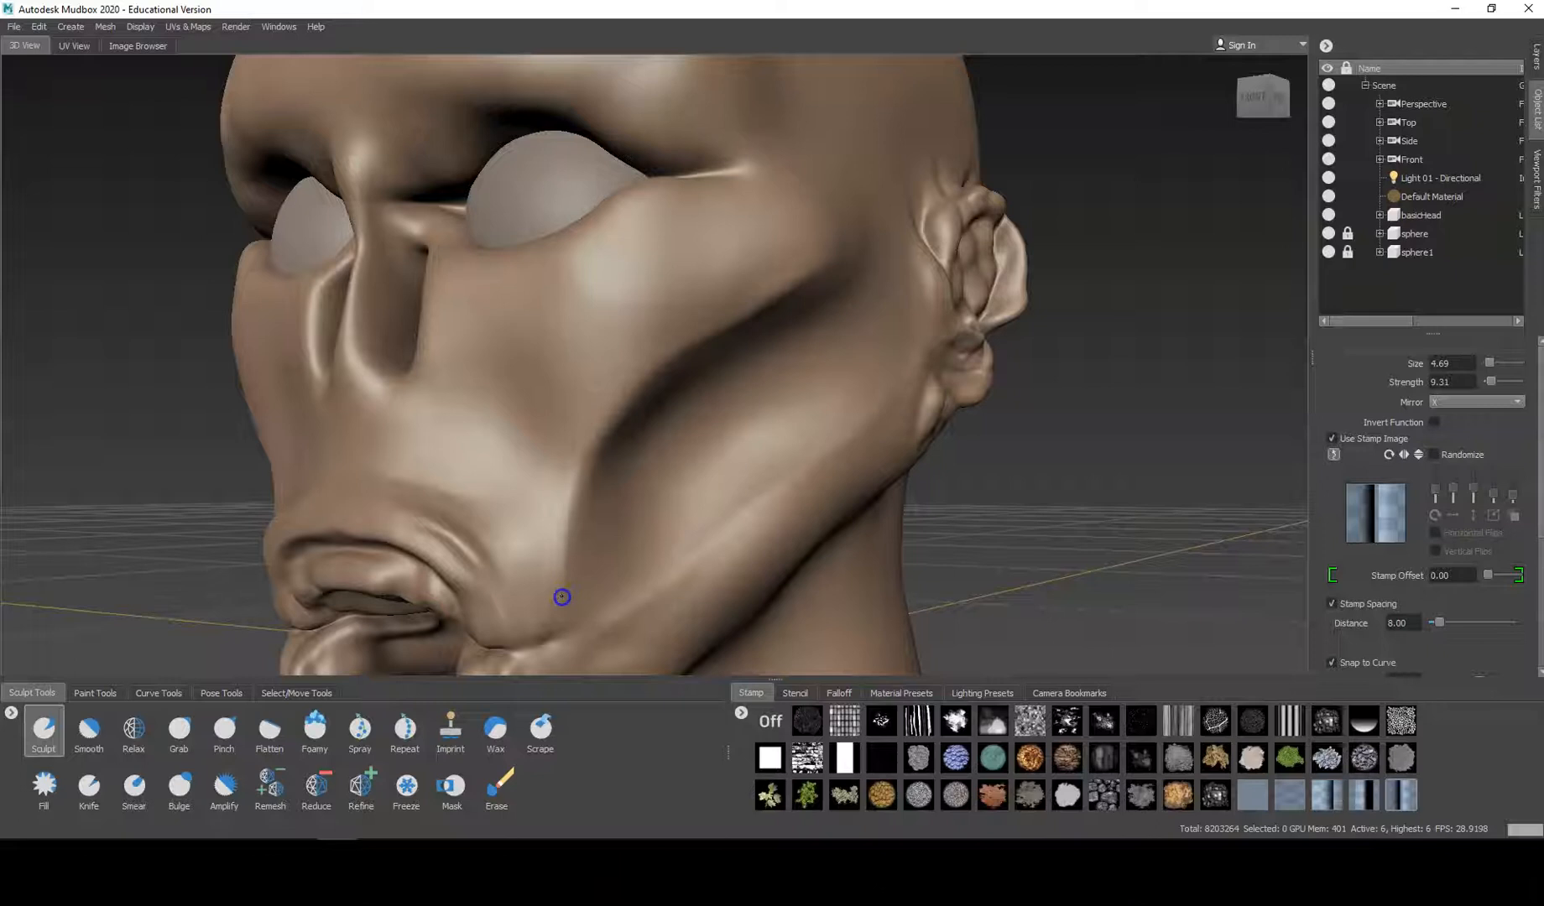
pyautogui.moveTo(629, 370)
pyautogui.mouseDown()
pyautogui.moveTo(692, 268)
pyautogui.moveTo(814, 279)
pyautogui.mouseUp()
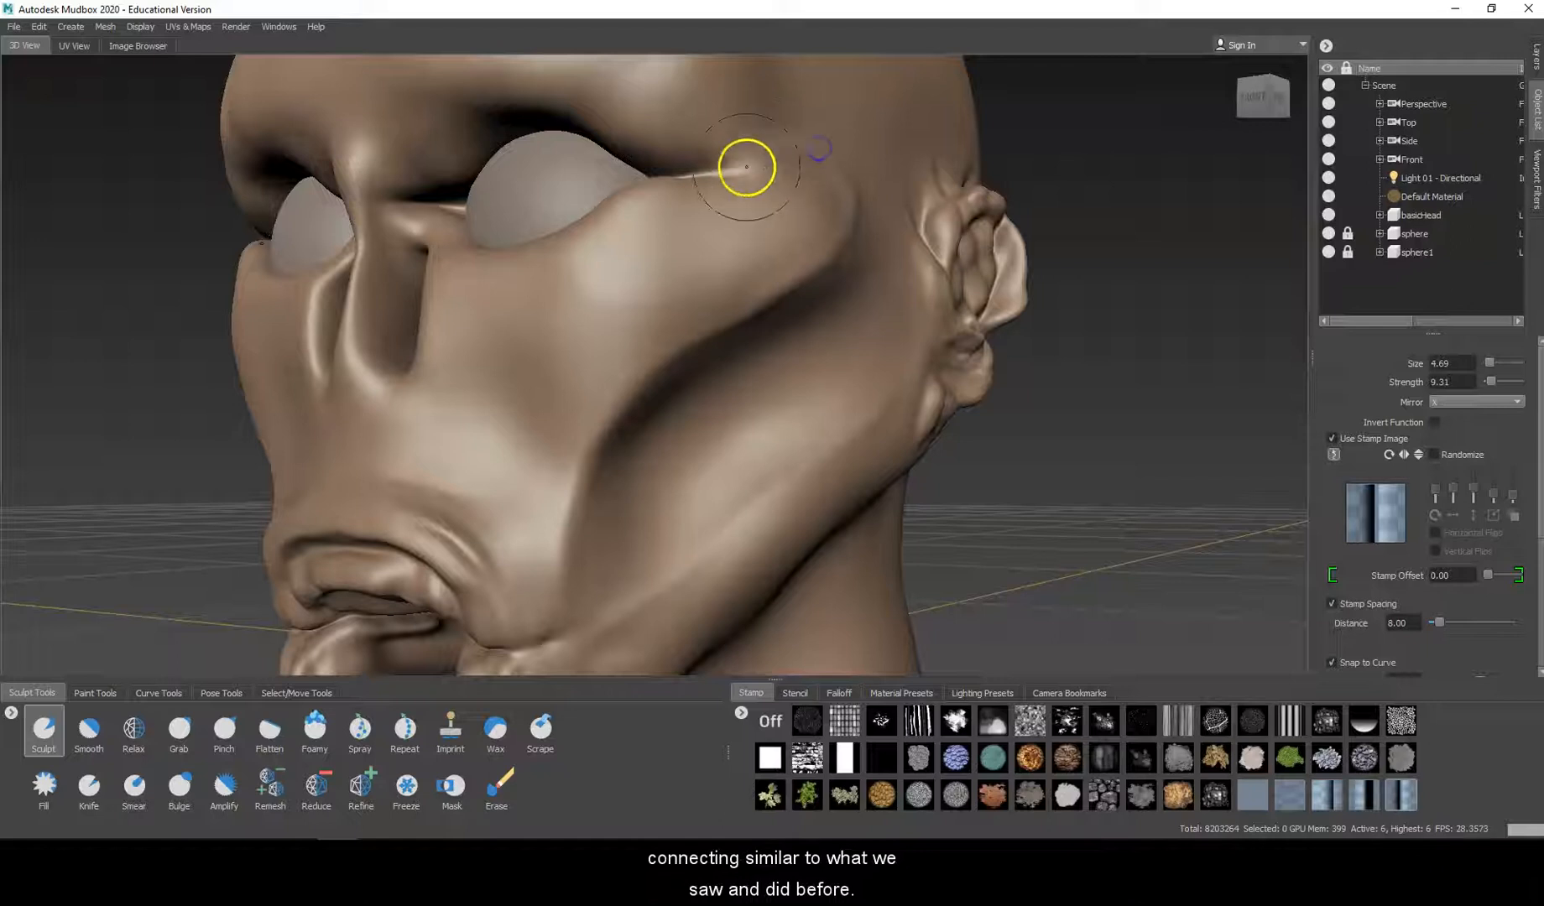
# Define the temple edge beyond the outer eye corner and sharpen the inner edges of the nostrils.
pyautogui.moveTo(759, 165)
pyautogui.mouseDown()
pyautogui.moveTo(786, 162)
pyautogui.moveTo(603, 214)
pyautogui.moveTo(706, 214)
pyautogui.moveTo(755, 327)
pyautogui.moveTo(734, 358)
pyautogui.moveTo(741, 303)
pyautogui.moveTo(717, 363)
pyautogui.mouseUp()
pyautogui.moveTo(725, 254)
pyautogui.mouseDown()
pyautogui.moveTo(738, 270)
pyautogui.moveTo(903, 200)
pyautogui.mouseUp()
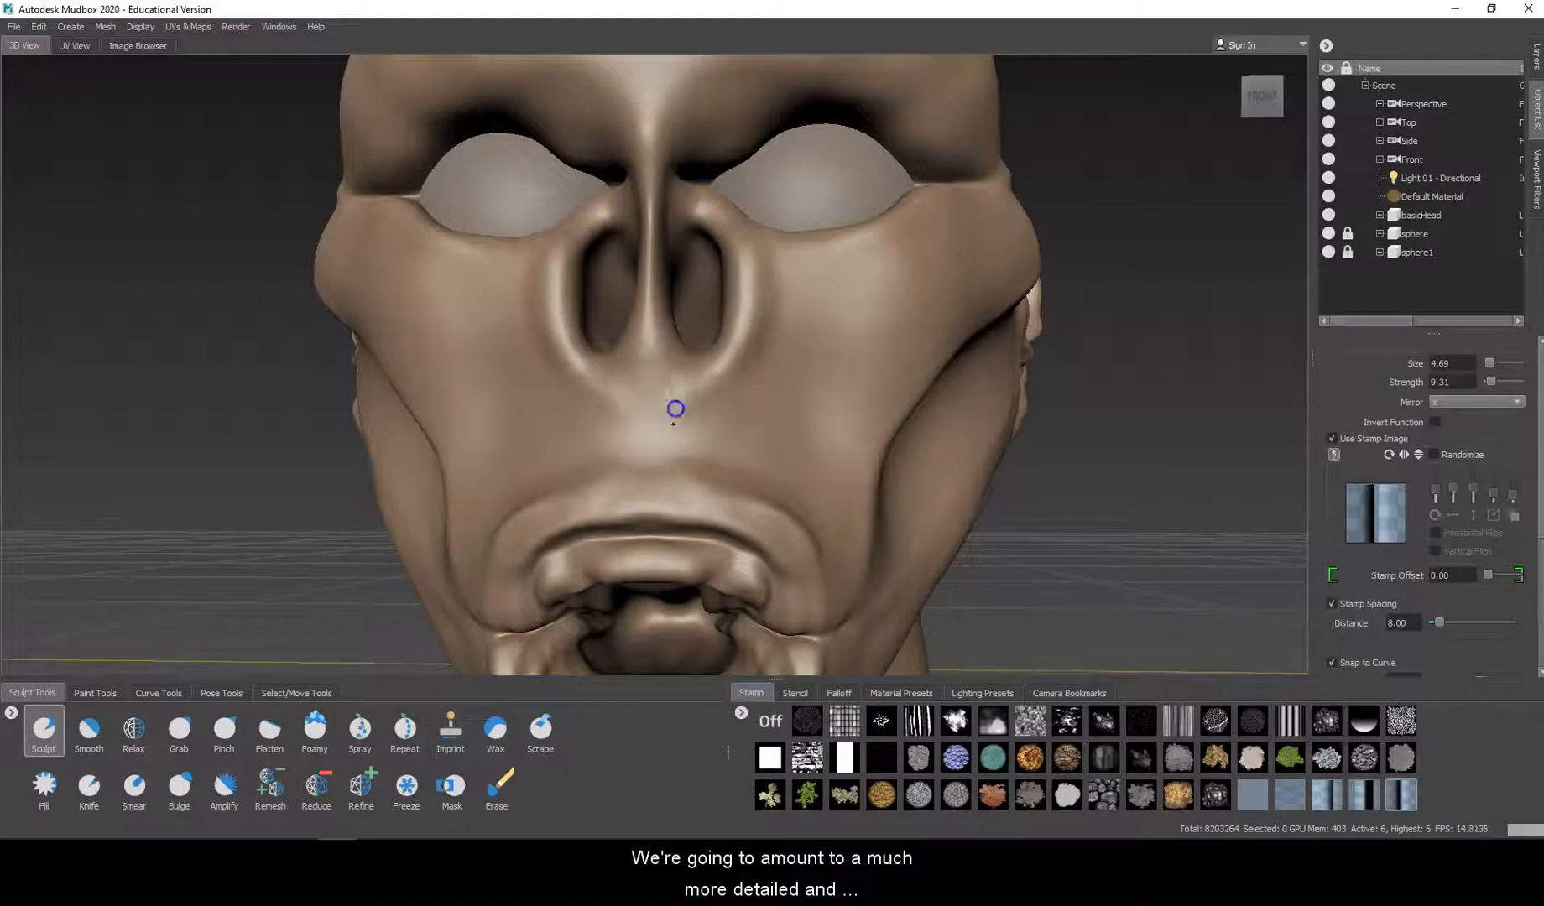
pyautogui.moveTo(676, 408); pyautogui.dragTo(663, 222)
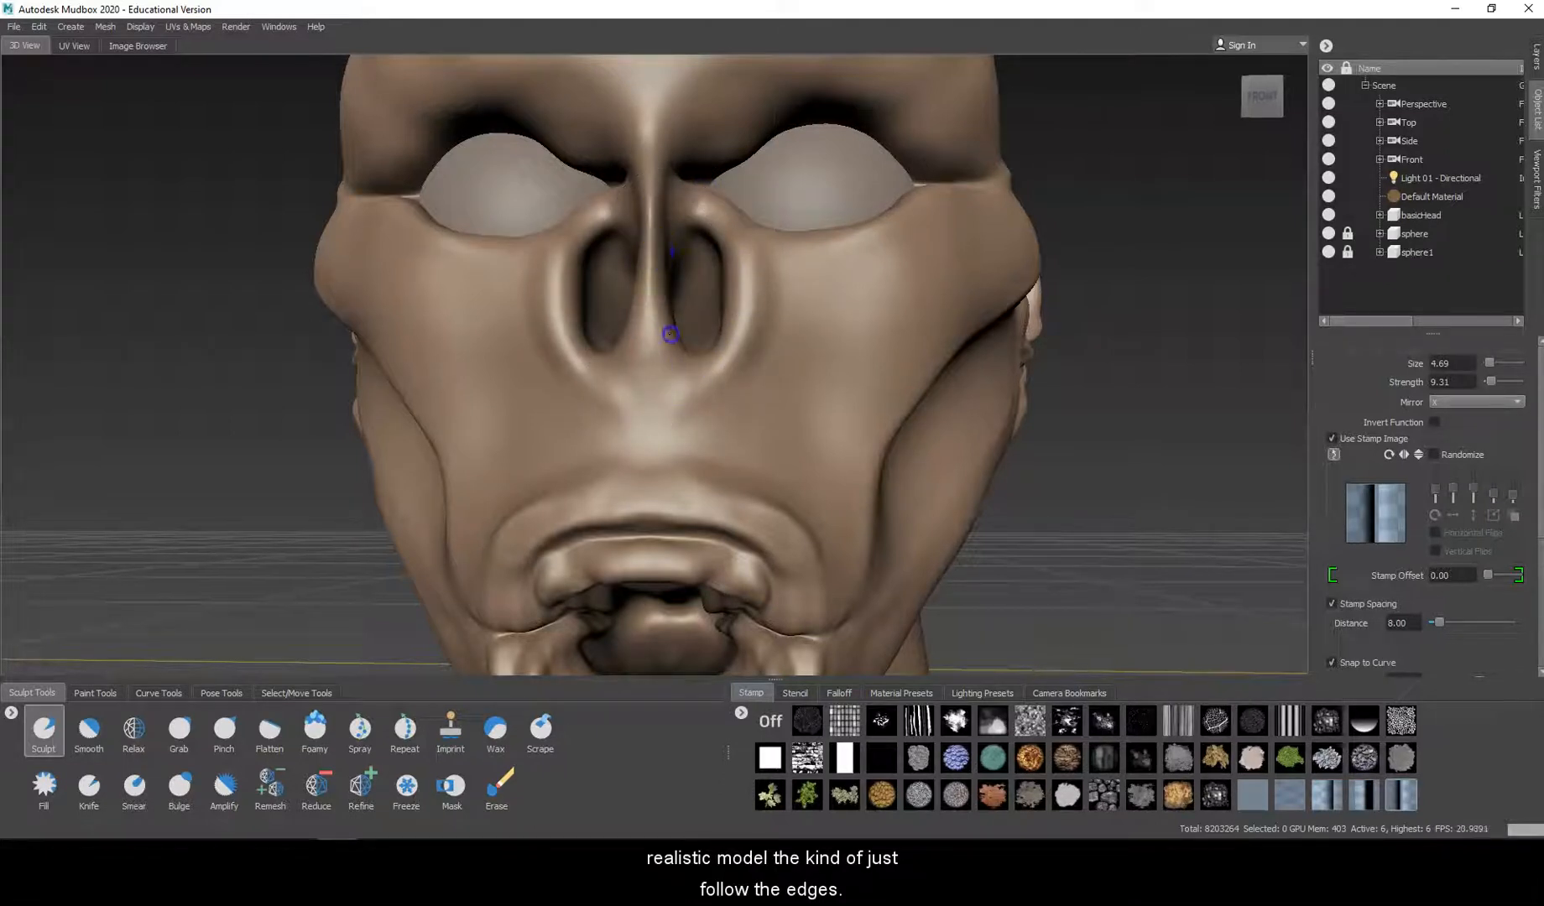
pyautogui.moveTo(683, 361)
pyautogui.mouseDown()
pyautogui.moveTo(672, 180)
pyautogui.moveTo(679, 249)
pyautogui.moveTo(677, 202)
pyautogui.moveTo(710, 228)
pyautogui.moveTo(693, 189)
pyautogui.mouseUp()
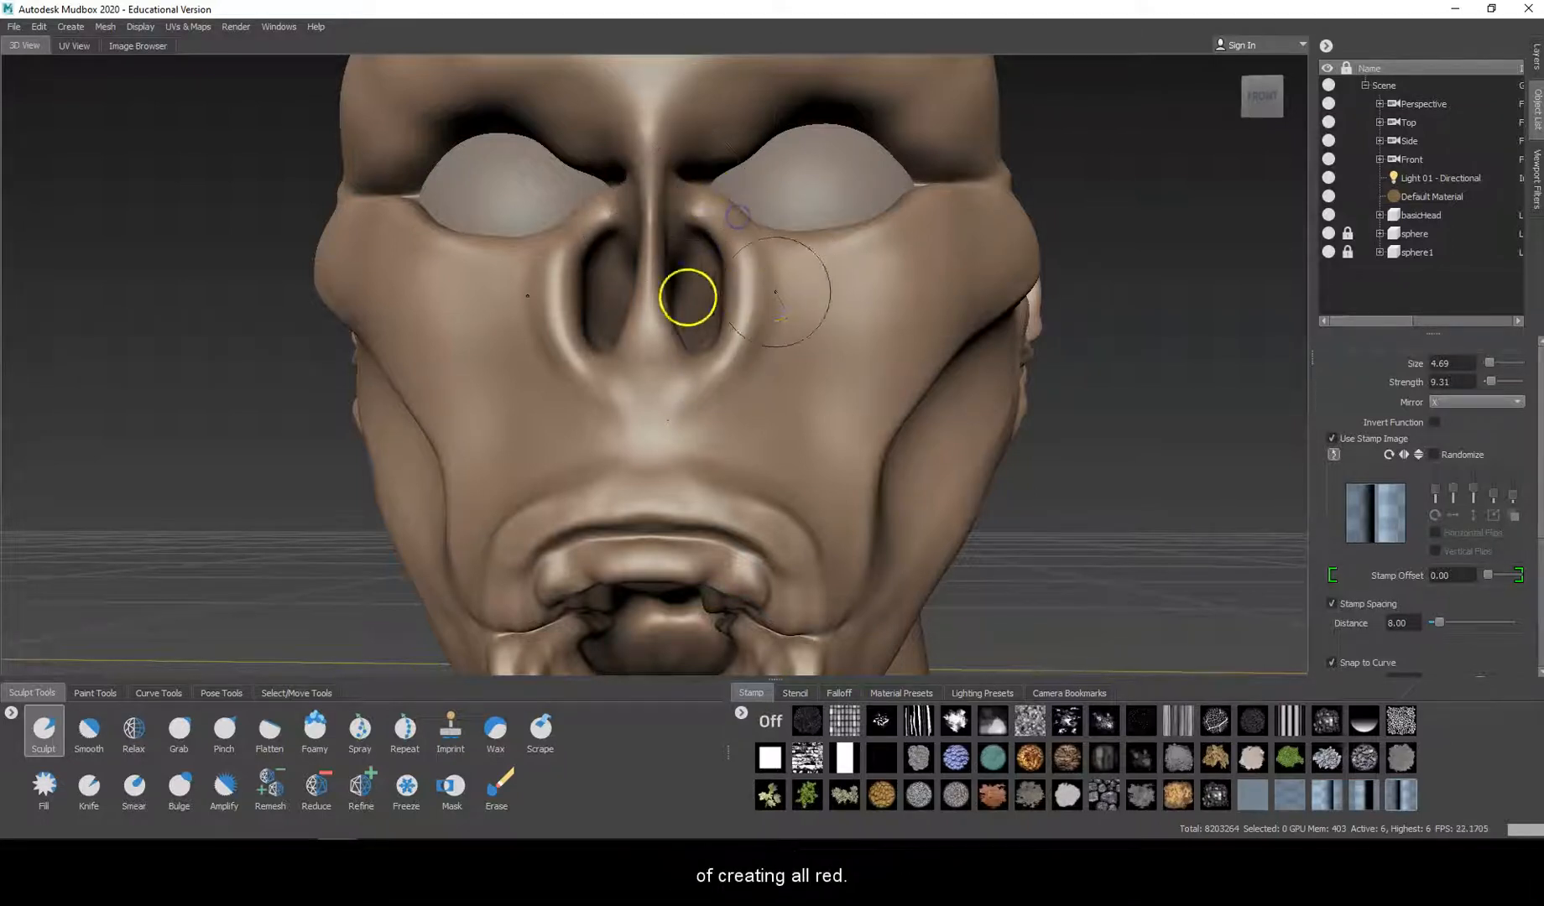
# Carve the folds around the upper lip and deepen the crease between the lip and the gums.
pyautogui.keyDown('alt'); pyautogui.moveTo(811, 485); pyautogui.dragTo(782, 341, button='middle'); pyautogui.keyUp('alt')
pyautogui.moveTo(638, 310)
pyautogui.mouseDown()
pyautogui.moveTo(762, 355)
pyautogui.moveTo(774, 365)
pyautogui.moveTo(755, 372)
pyautogui.moveTo(666, 310)
pyautogui.moveTo(665, 327)
pyautogui.moveTo(735, 358)
pyautogui.moveTo(778, 413)
pyautogui.moveTo(716, 355)
pyautogui.moveTo(724, 370)
pyautogui.mouseUp()
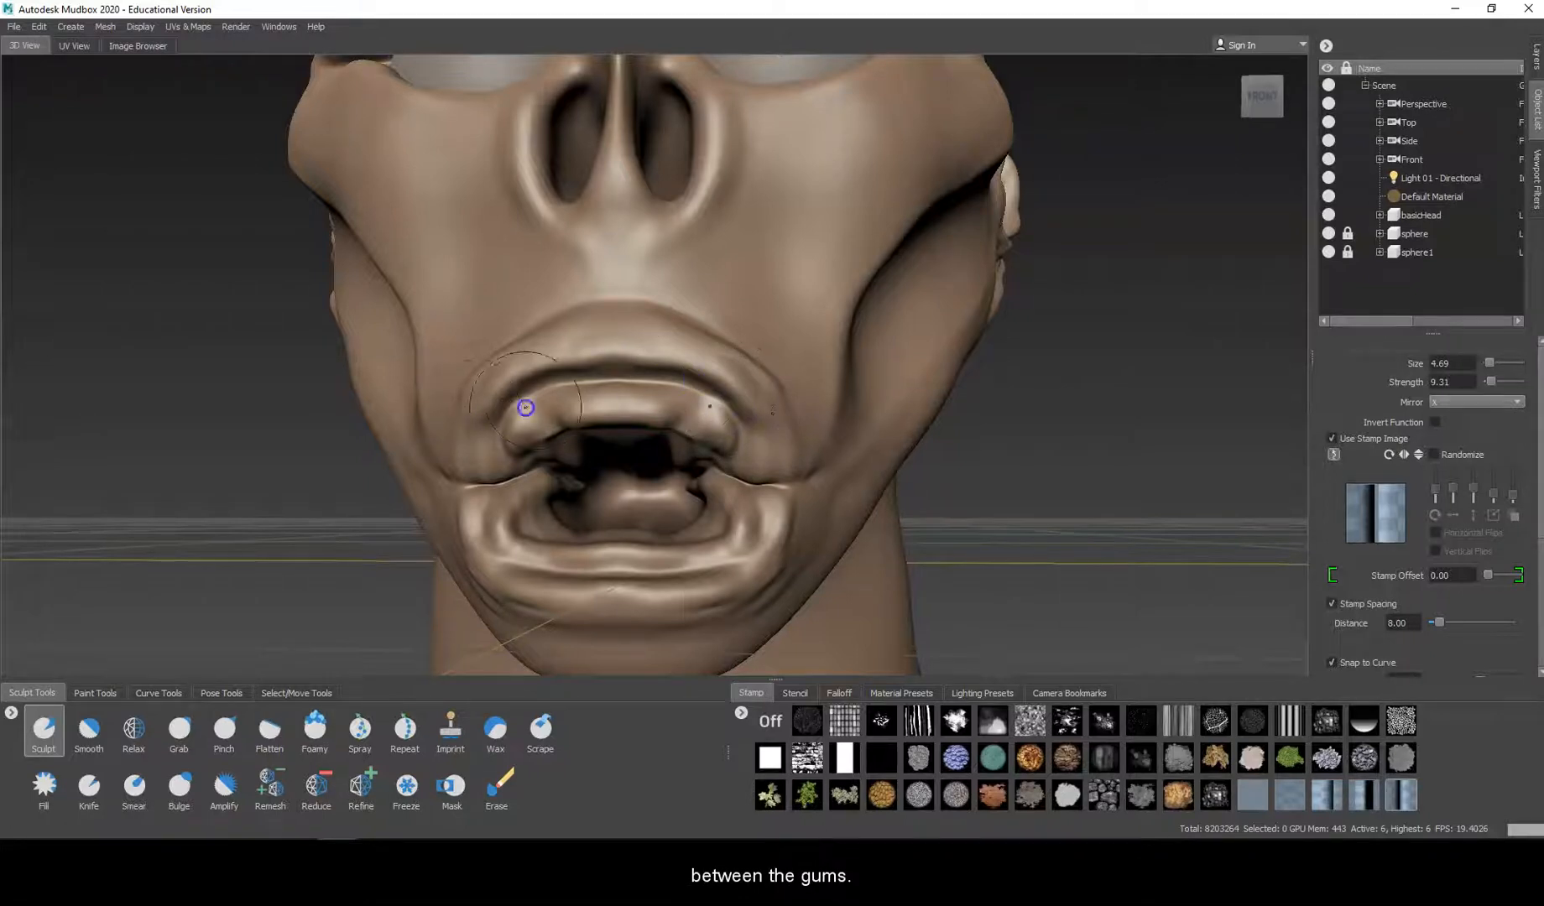
pyautogui.moveTo(513, 411); pyautogui.dragTo(507, 409)
pyautogui.moveTo(606, 380); pyautogui.dragTo(506, 413)
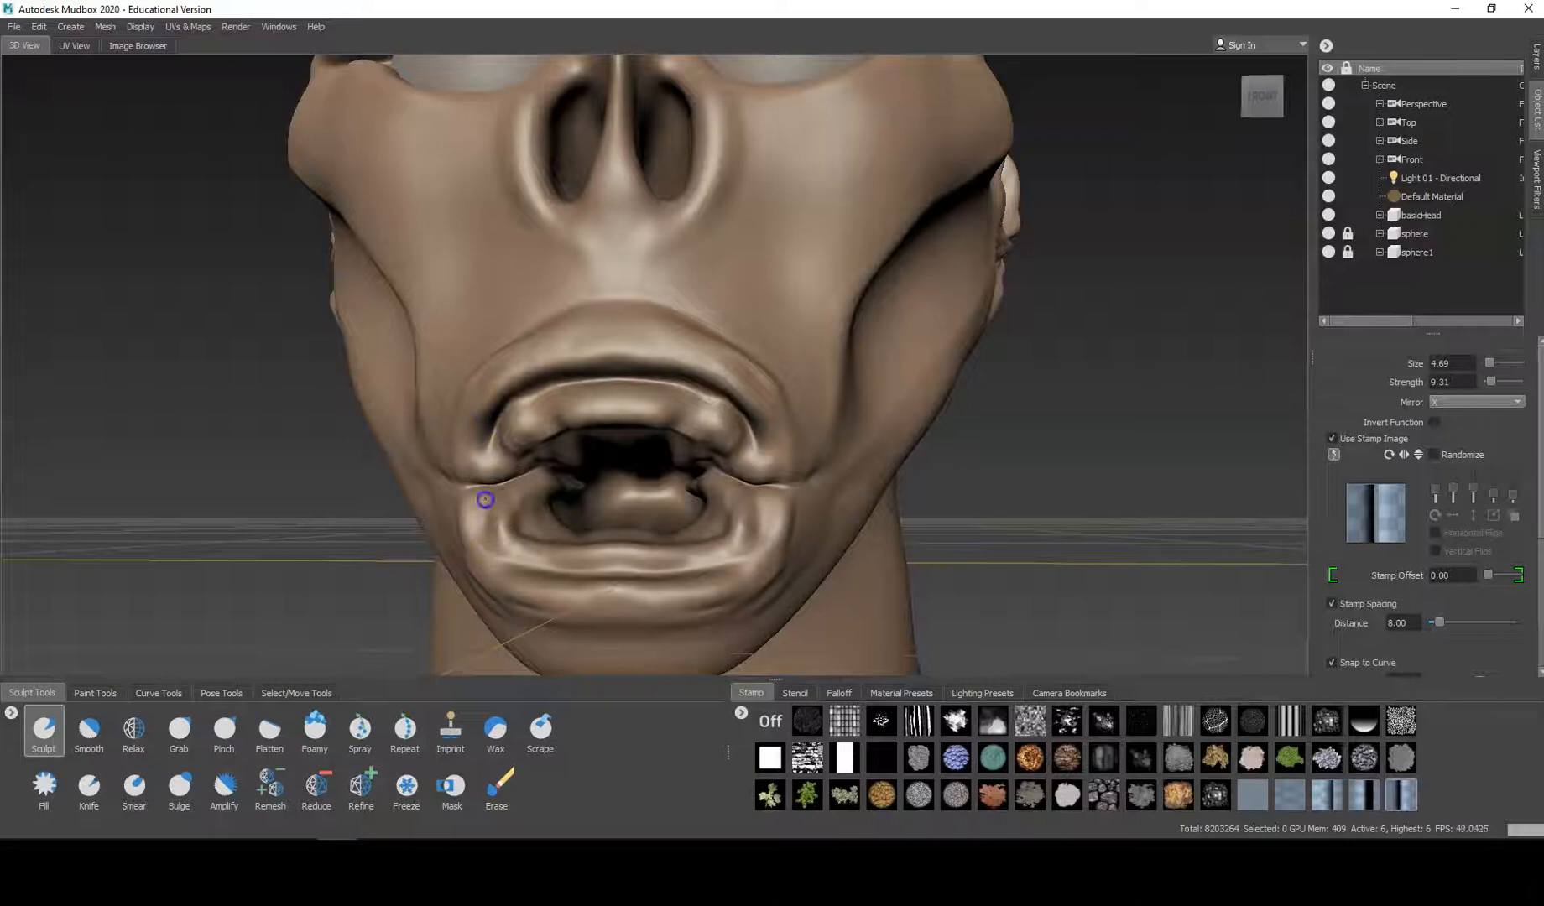
# Sharpen the jawline and add creases below the lower lip and around the corner of the mouth.
pyautogui.moveTo(562, 563)
pyautogui.mouseDown()
pyautogui.moveTo(647, 569)
pyautogui.moveTo(522, 565)
pyautogui.moveTo(637, 545)
pyautogui.mouseUp()
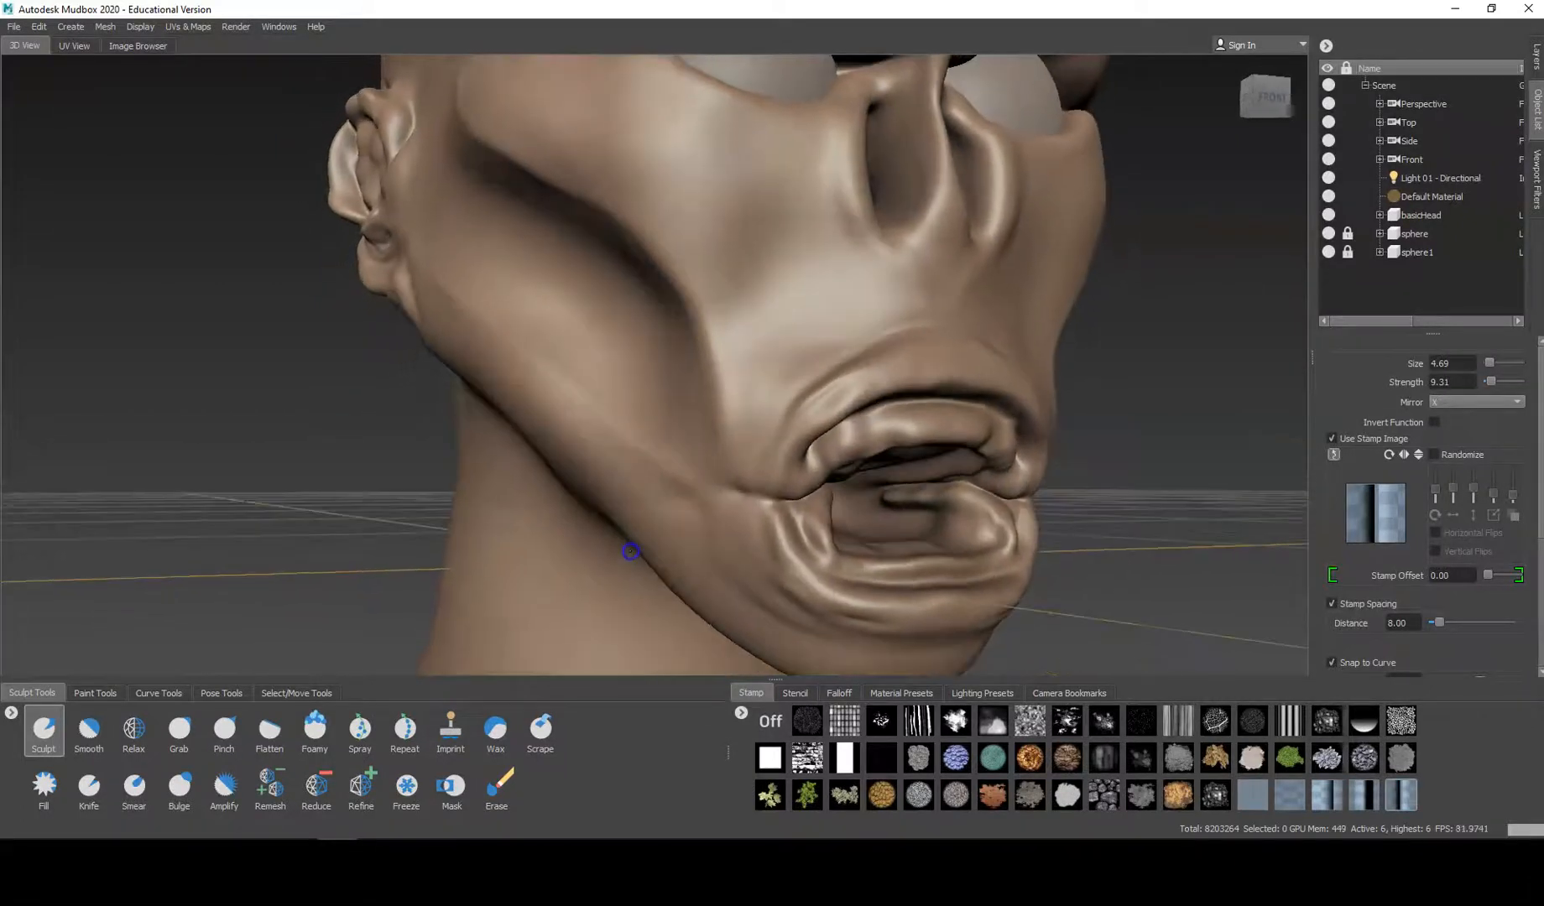
pyautogui.moveTo(792, 619)
pyautogui.mouseDown()
pyautogui.moveTo(758, 541)
pyautogui.moveTo(789, 590)
pyautogui.mouseUp()
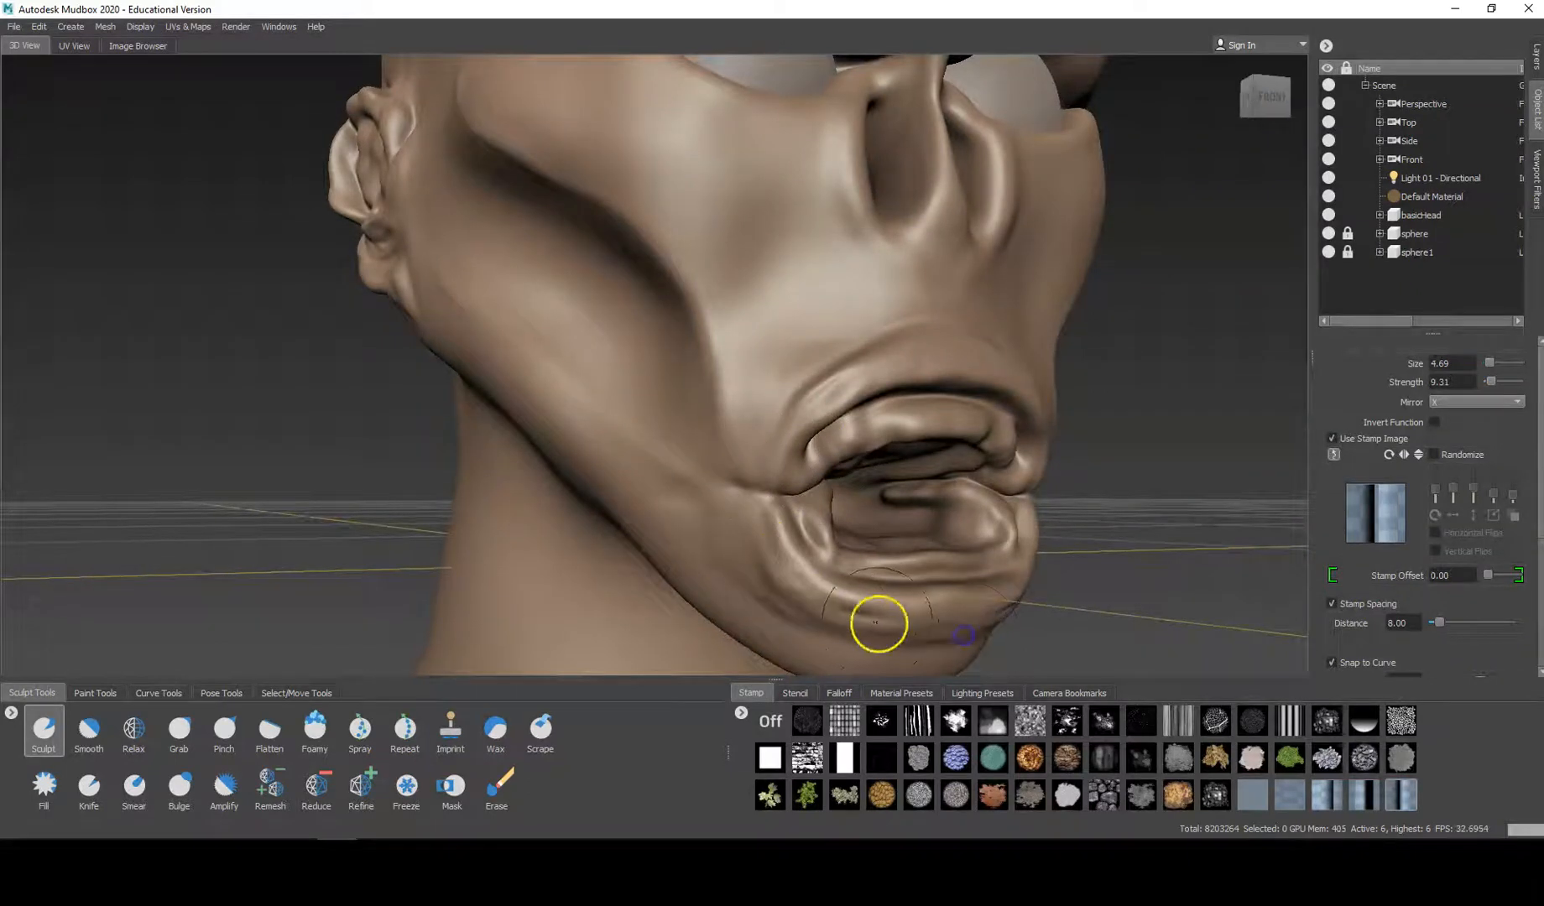
pyautogui.moveTo(831, 590)
pyautogui.mouseDown()
pyautogui.moveTo(766, 561)
pyautogui.moveTo(855, 607)
pyautogui.moveTo(755, 541)
pyautogui.mouseUp()
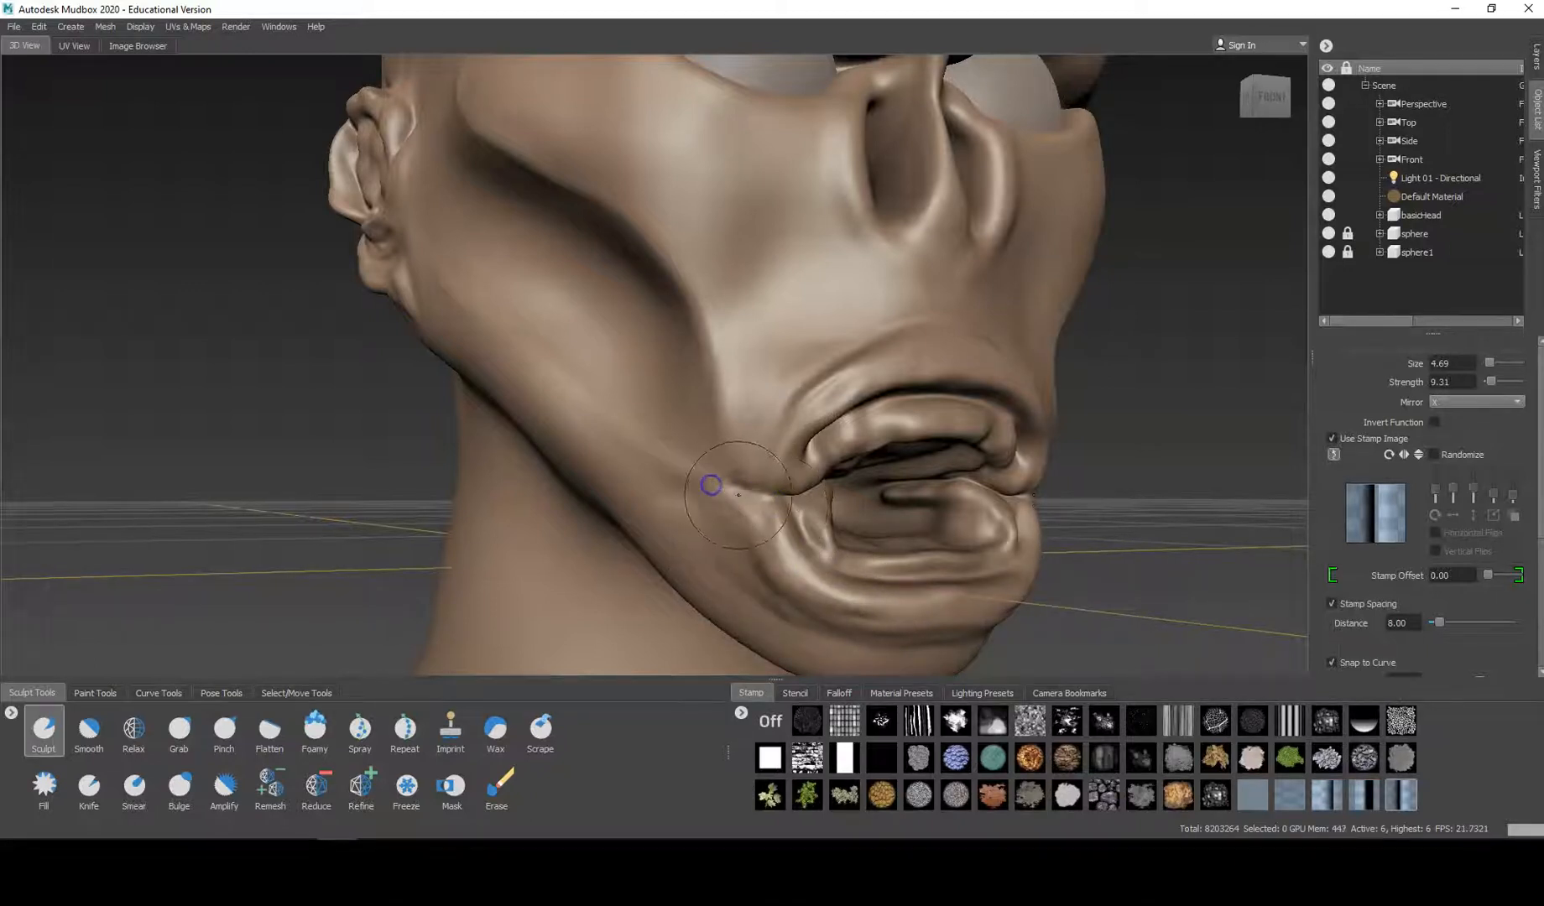
pyautogui.moveTo(717, 475); pyautogui.dragTo(811, 489)
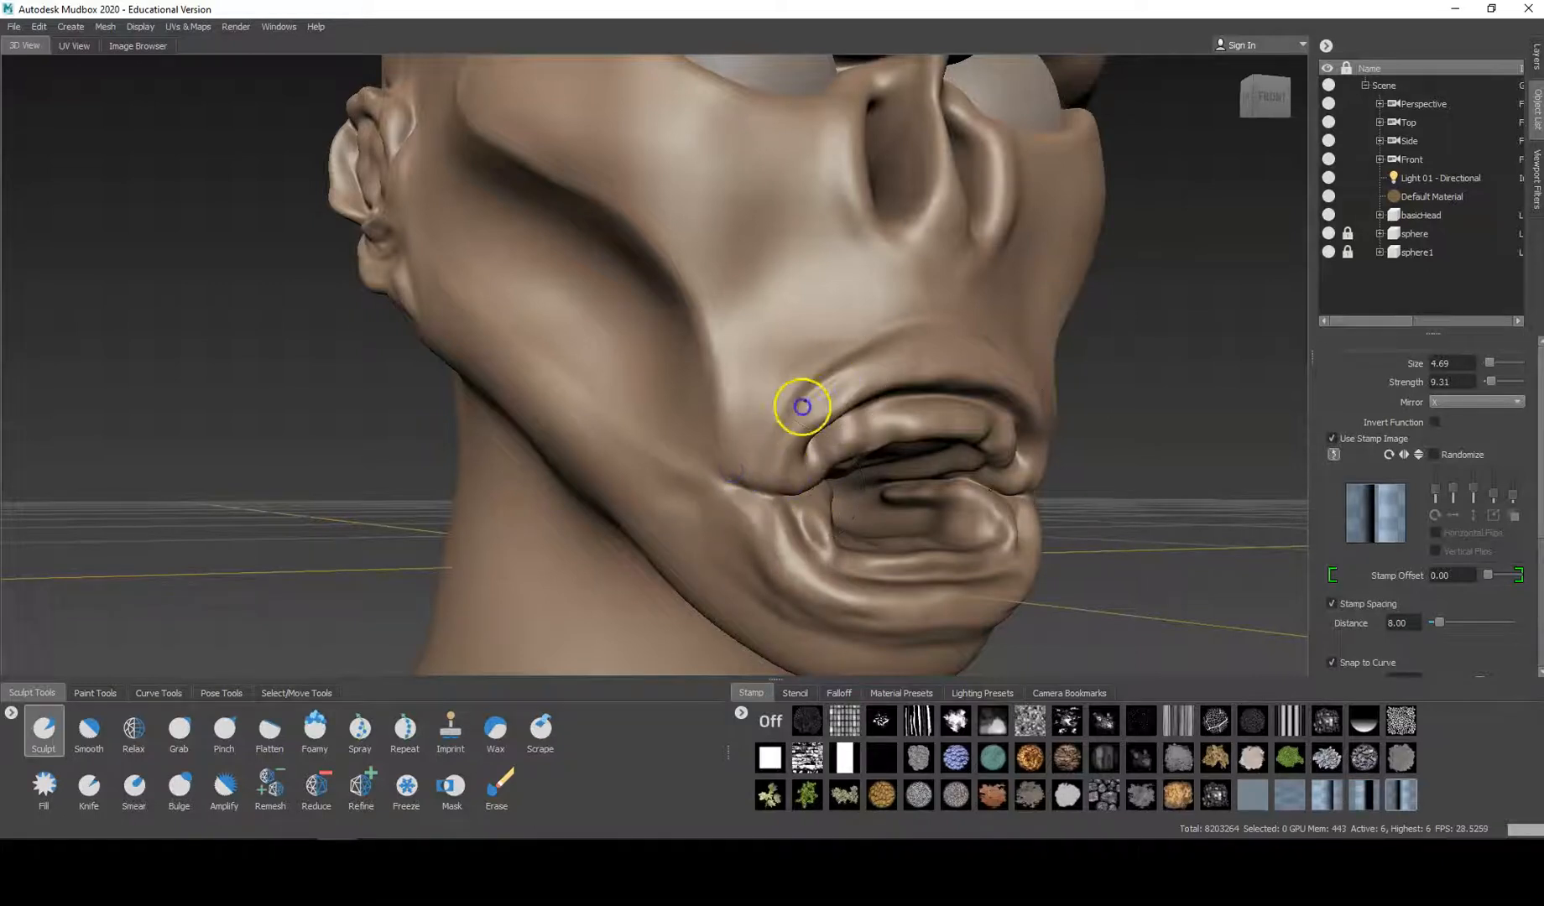
pyautogui.moveTo(821, 374); pyautogui.dragTo(811, 386)
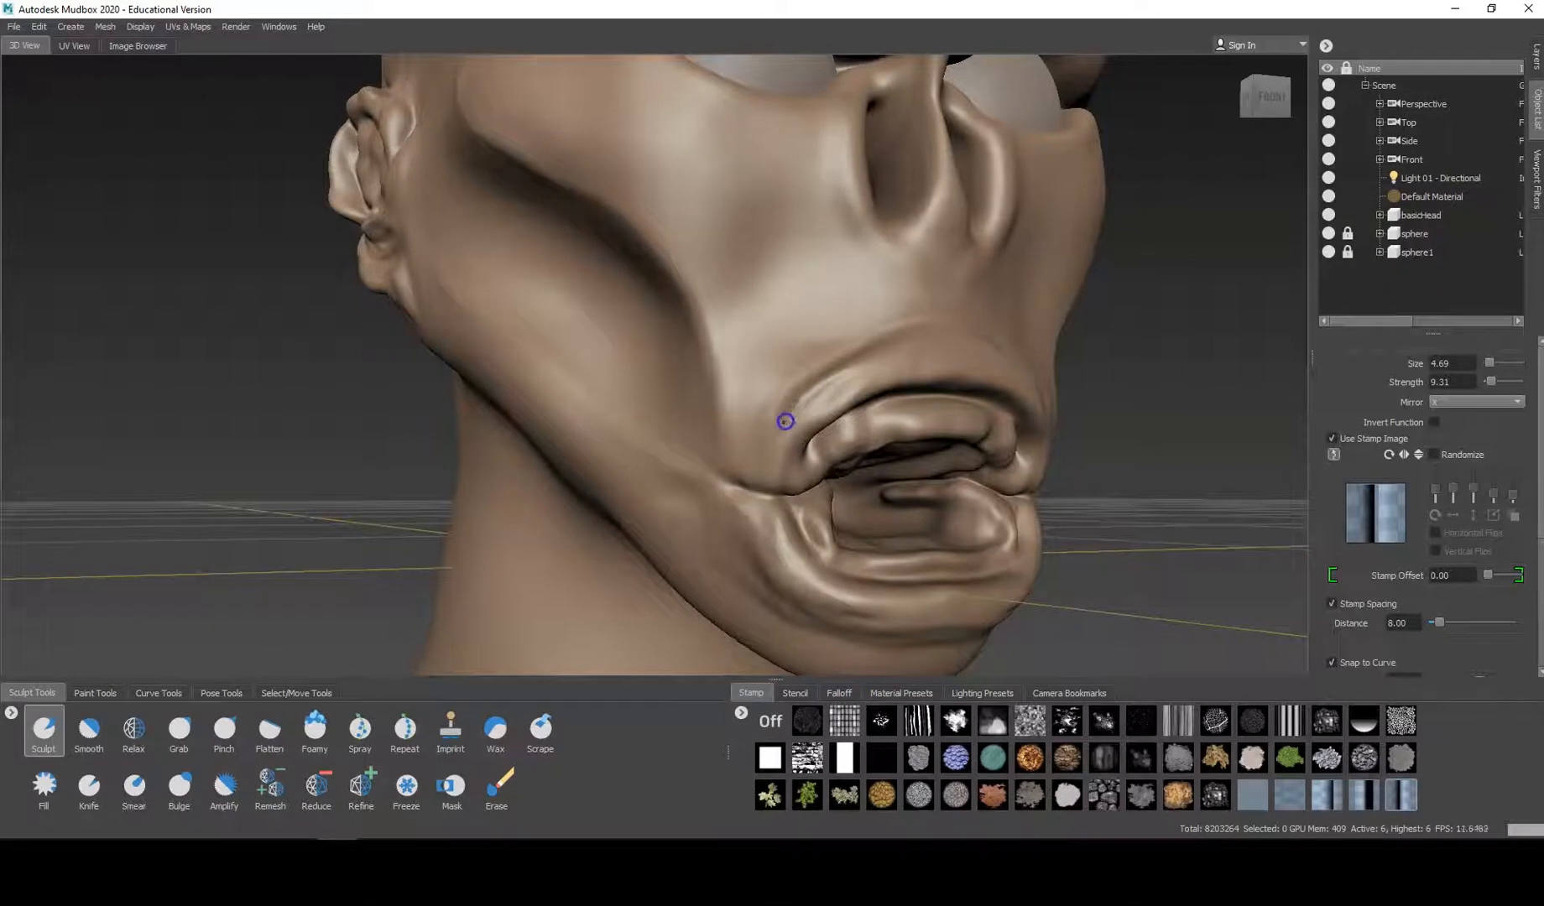
# Outline the top of the brow ridge with a crease and add small wrinkles across the brow above the eye.
pyautogui.moveTo(679, 348)
pyautogui.keyDown('alt'); pyautogui.mouseDown()
pyautogui.moveTo(613, 358)
pyautogui.moveTo(582, 382)
pyautogui.moveTo(672, 362)
pyautogui.moveTo(713, 400)
pyautogui.moveTo(694, 390)
pyautogui.mouseUp(); pyautogui.keyUp('alt')
pyautogui.moveTo(591, 390)
pyautogui.mouseDown()
pyautogui.moveTo(569, 349)
pyautogui.moveTo(586, 396)
pyautogui.moveTo(550, 407)
pyautogui.mouseUp()
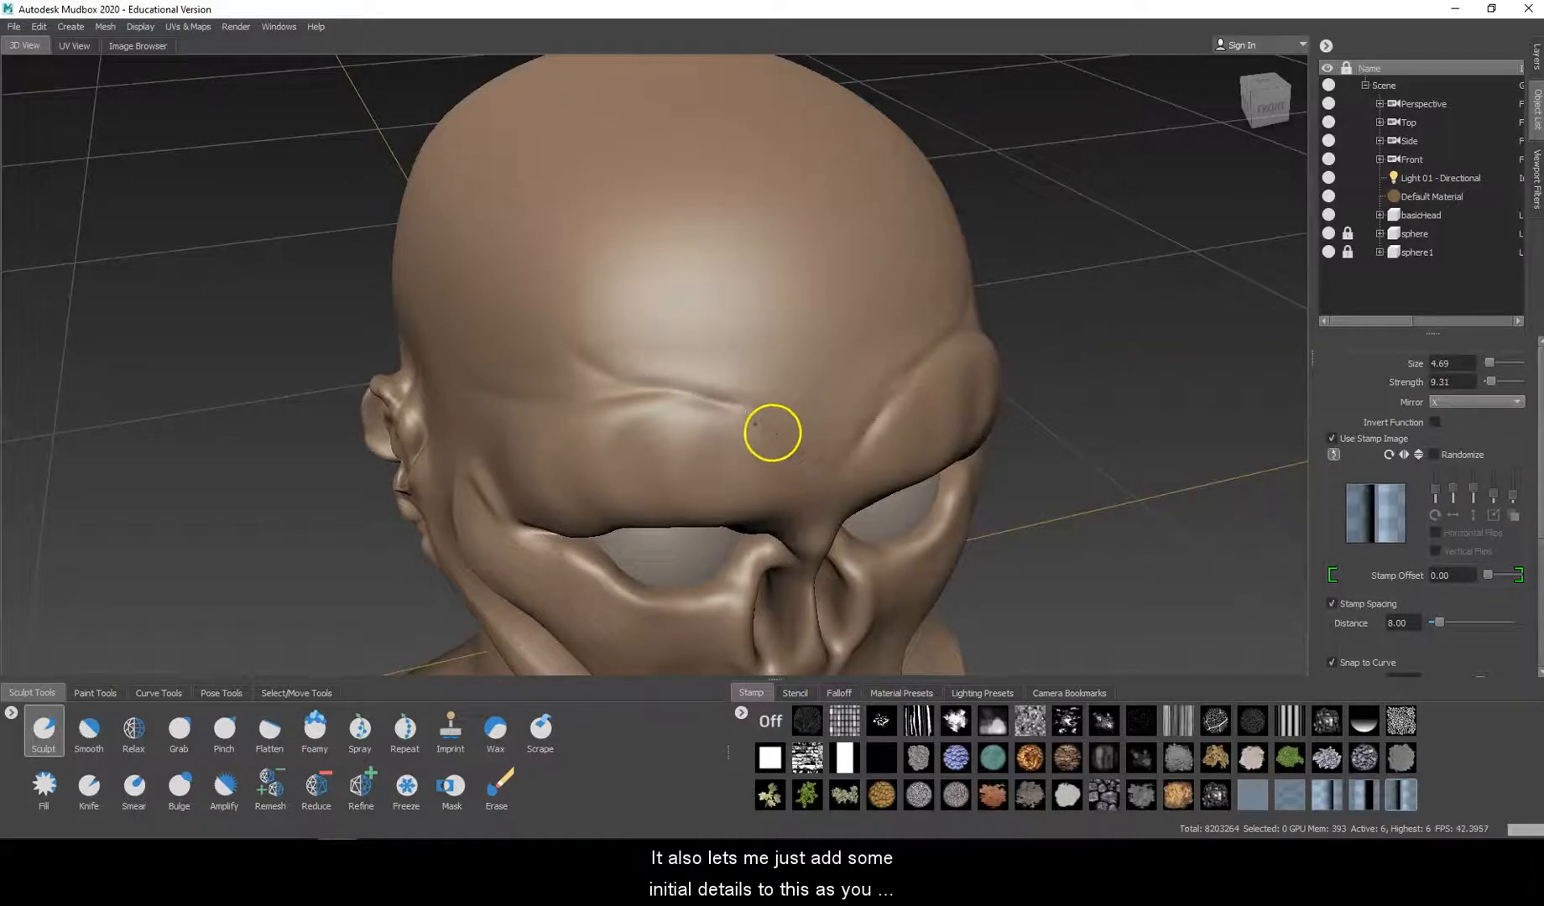
pyautogui.moveTo(720, 414); pyautogui.dragTo(704, 395)
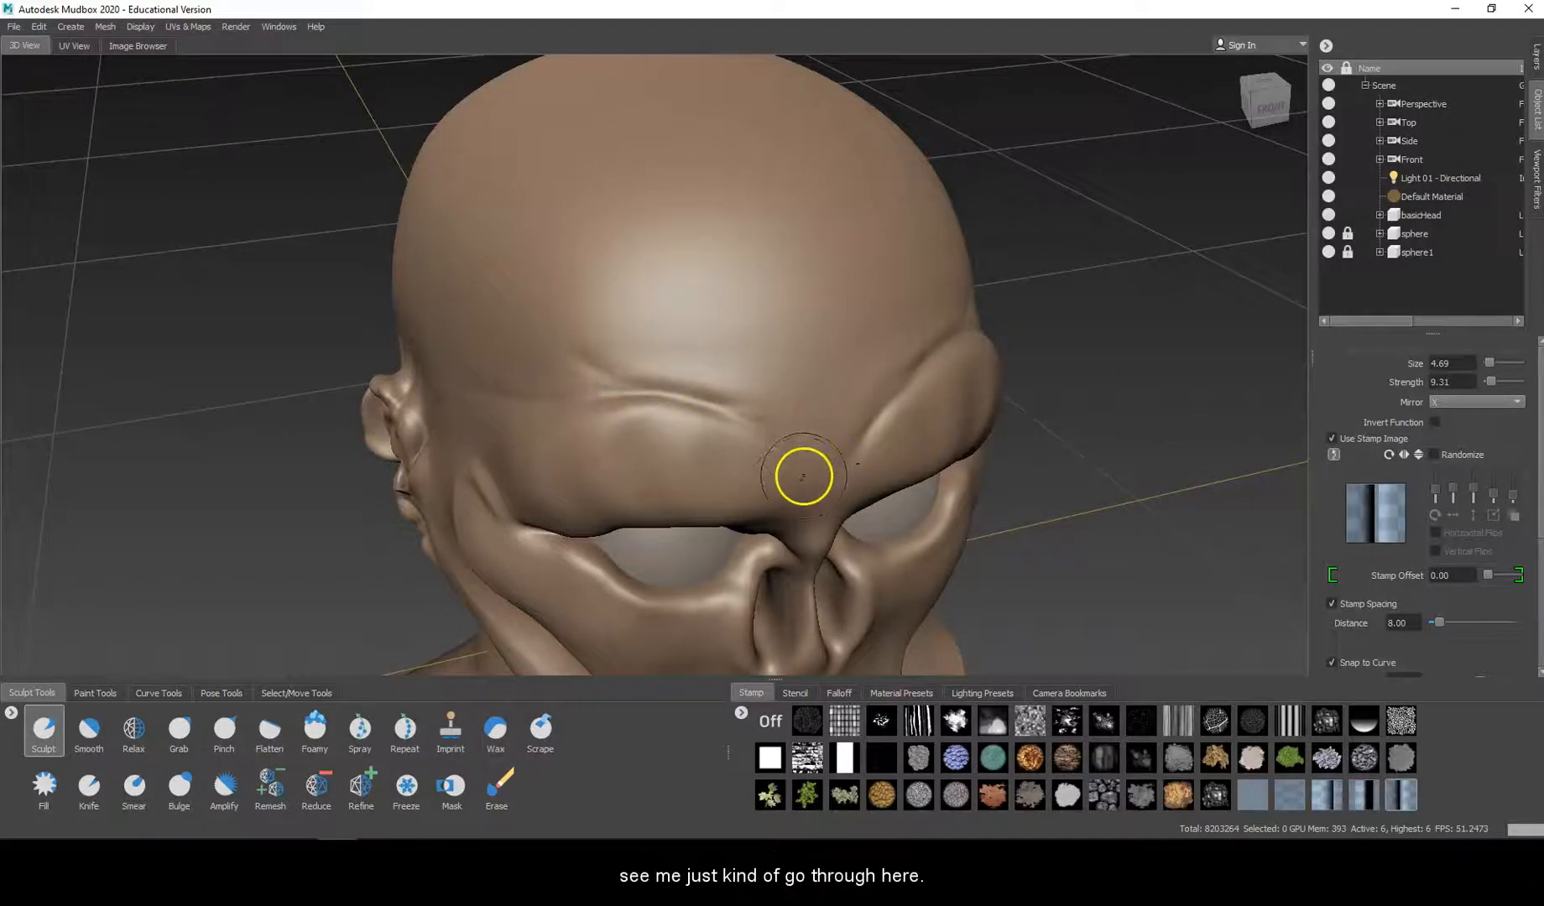
pyautogui.keyDown('alt'); pyautogui.moveTo(723, 531); pyautogui.dragTo(753, 470); pyautogui.keyUp('alt')
pyautogui.moveTo(809, 315)
pyautogui.mouseDown()
pyautogui.moveTo(817, 255)
pyautogui.moveTo(713, 287)
pyautogui.moveTo(782, 252)
pyautogui.moveTo(604, 251)
pyautogui.moveTo(604, 271)
pyautogui.moveTo(772, 227)
pyautogui.moveTo(658, 234)
pyautogui.moveTo(754, 234)
pyautogui.moveTo(674, 197)
pyautogui.moveTo(752, 253)
pyautogui.mouseUp()
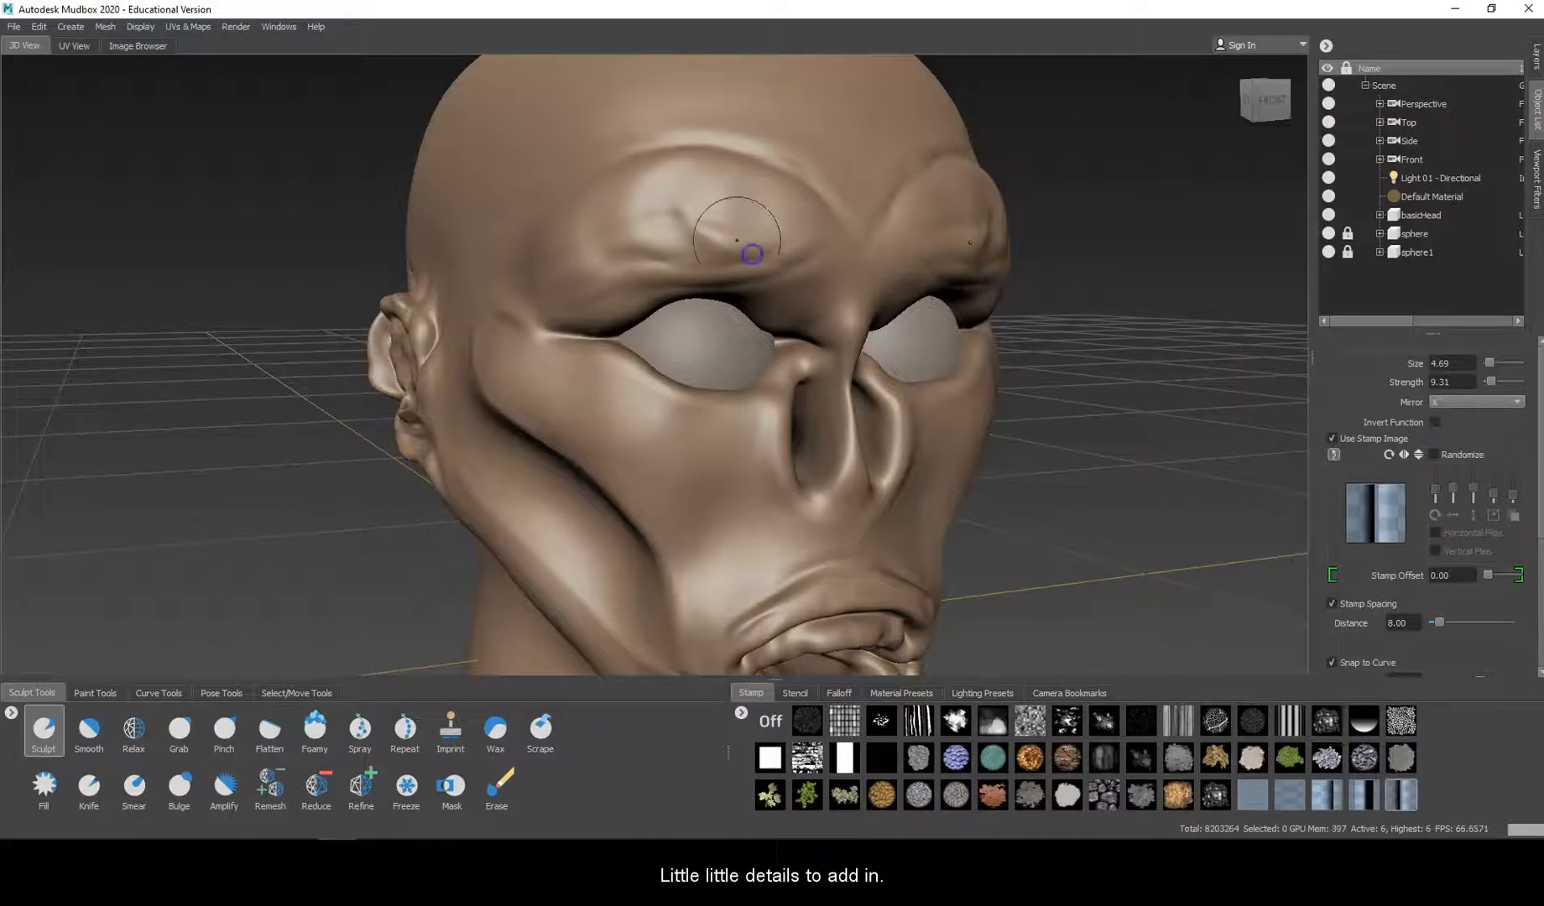
pyautogui.moveTo(576, 203)
pyautogui.mouseDown()
pyautogui.moveTo(662, 251)
pyautogui.moveTo(789, 269)
pyautogui.moveTo(765, 245)
pyautogui.moveTo(832, 327)
pyautogui.mouseUp()
# Soften the skin between the outer eye corner and the ear with Smooth, and check the face from both sides.
pyautogui.moveTo(948, 384)
pyautogui.keyDown('alt'); pyautogui.mouseDown()
pyautogui.moveTo(641, 386)
pyautogui.moveTo(648, 404)
pyautogui.moveTo(993, 400)
pyautogui.moveTo(864, 398)
pyautogui.moveTo(680, 335)
pyautogui.mouseUp(); pyautogui.keyUp('alt')
pyautogui.scroll(-5, 651, 398)
pyautogui.press('shift')
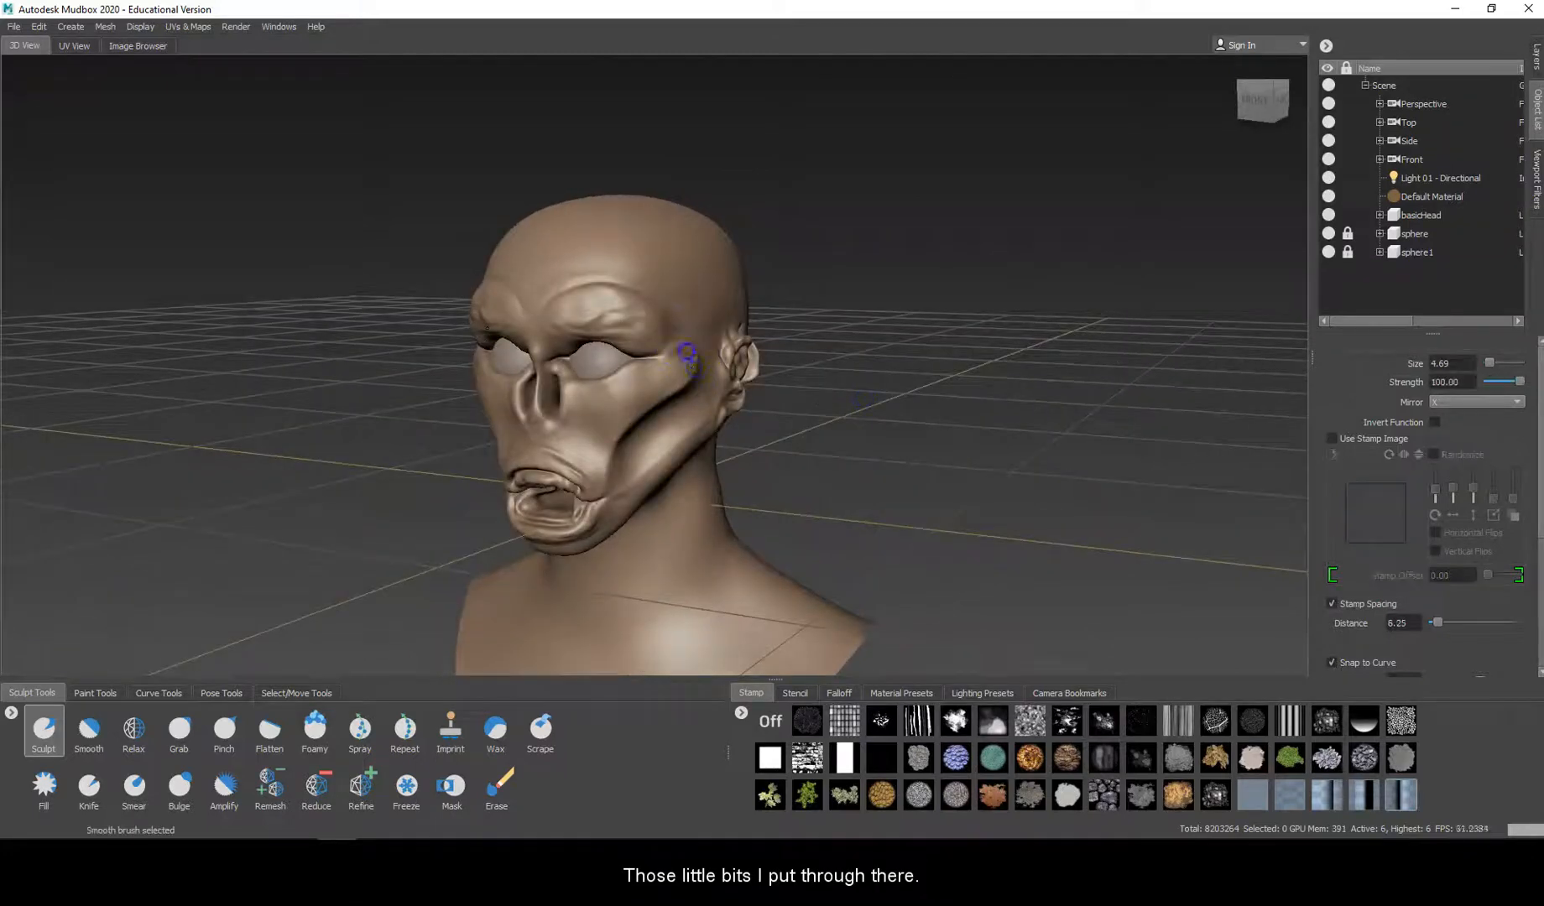
pyautogui.press('shift')
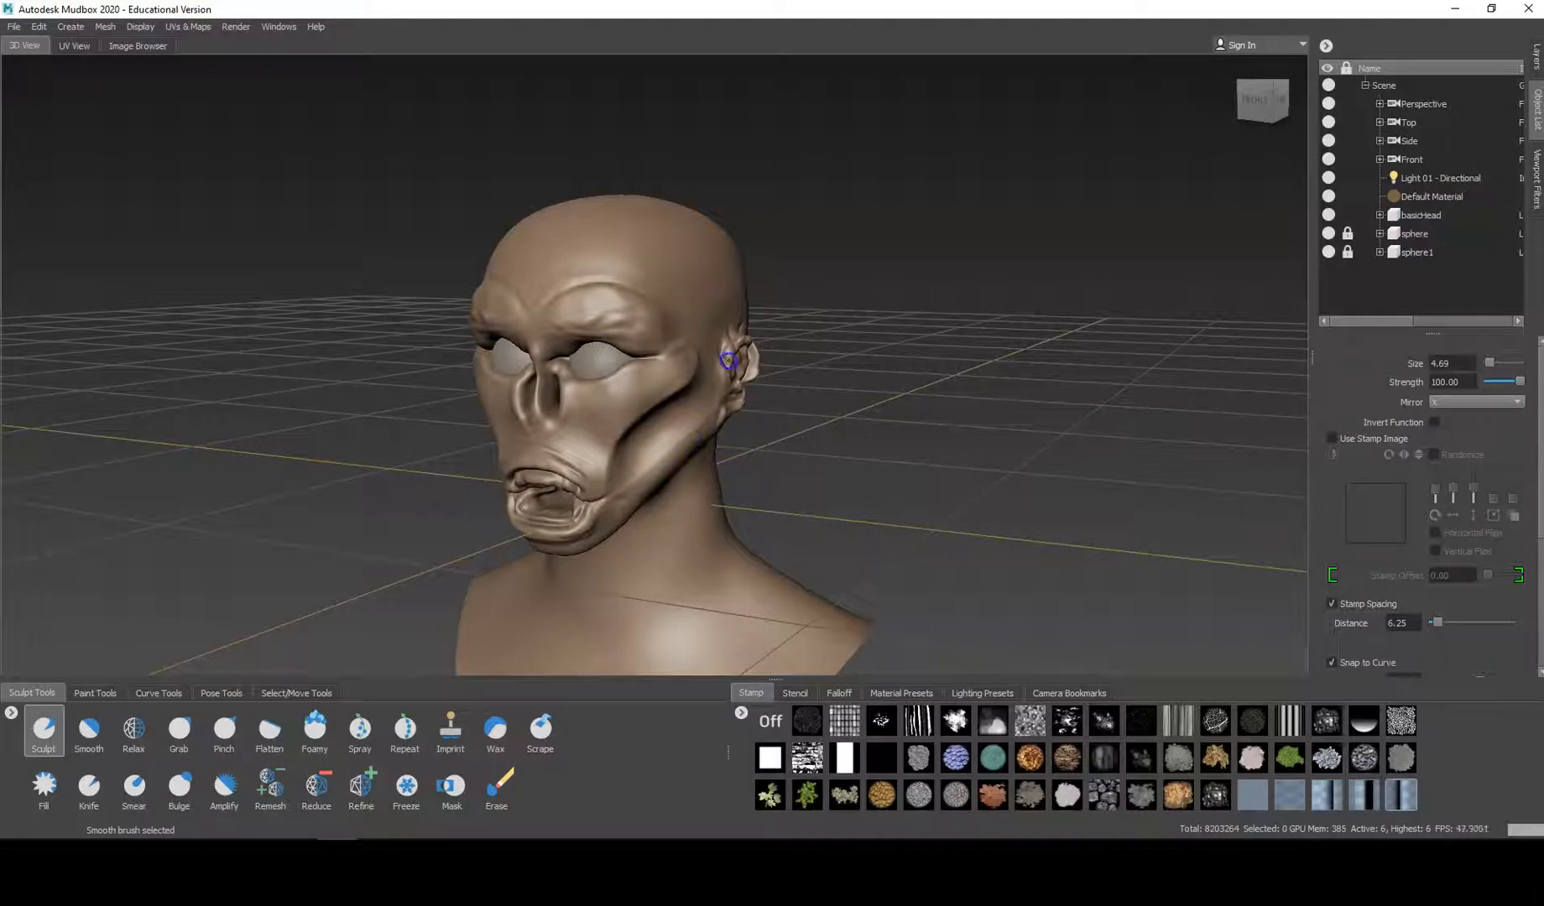
pyautogui.keyDown('alt'); pyautogui.moveTo(752, 357); pyautogui.dragTo(961, 364); pyautogui.keyUp('alt')
pyautogui.scroll(5, 798, 520)
pyautogui.keyDown('alt'); pyautogui.moveTo(803, 524); pyautogui.dragTo(754, 450); pyautogui.keyUp('alt')
pyautogui.scroll(4, 746, 343)
pyautogui.moveTo(779, 339)
pyautogui.keyDown('alt'); pyautogui.mouseDown()
pyautogui.moveTo(734, 348)
pyautogui.moveTo(778, 358)
pyautogui.moveTo(785, 468)
pyautogui.moveTo(847, 491)
pyautogui.moveTo(807, 414)
pyautogui.moveTo(828, 420)
pyautogui.moveTo(782, 380)
pyautogui.mouseUp(); pyautogui.keyUp('alt')
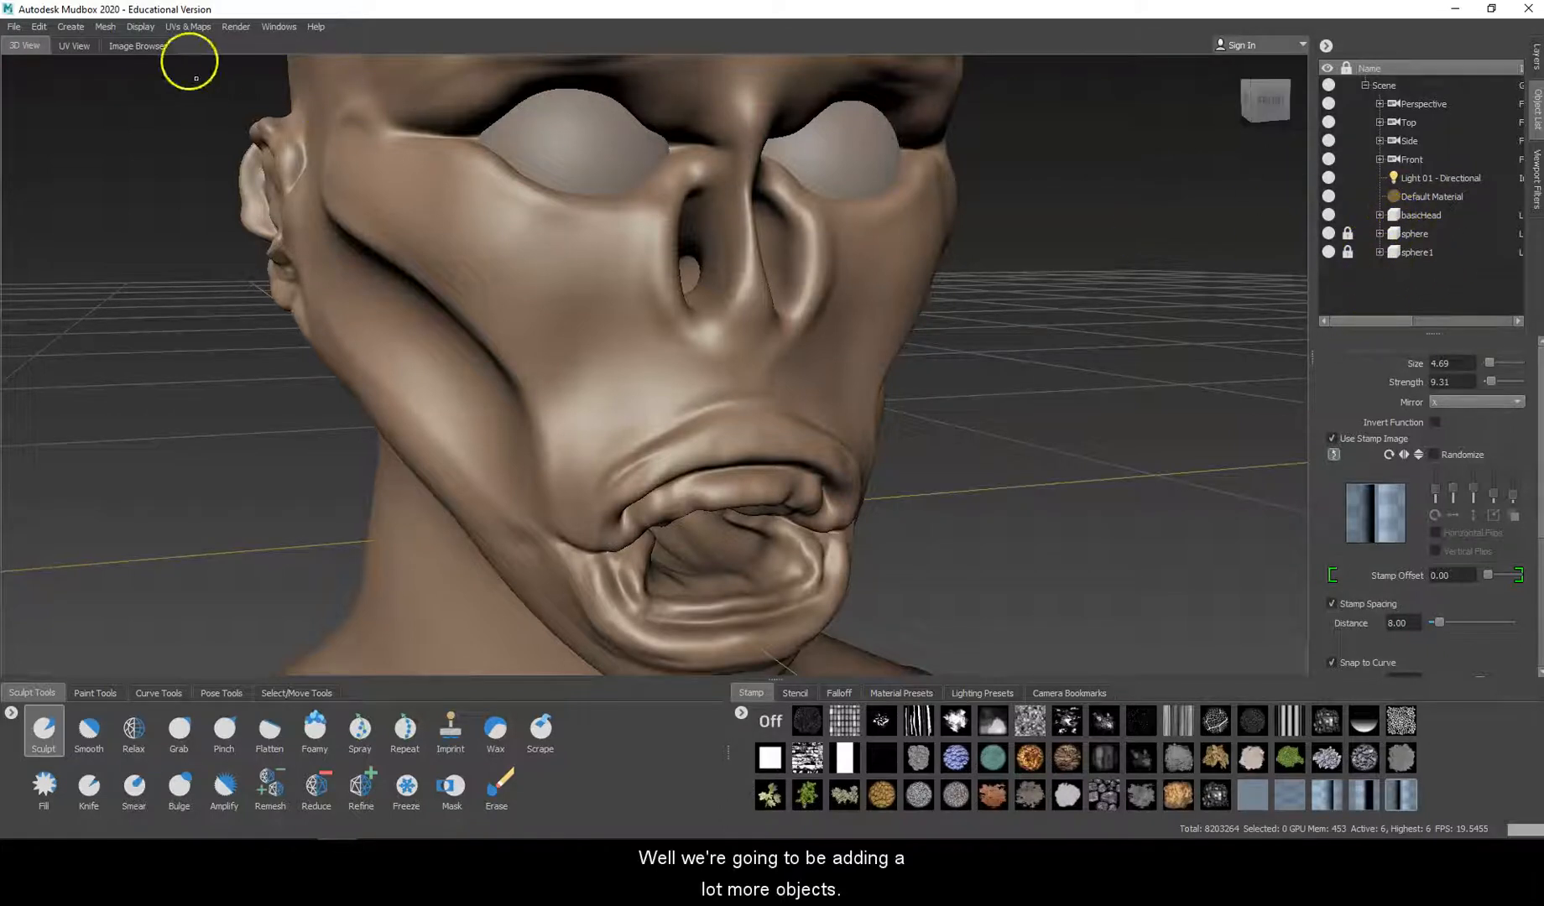
# Lock the basicHead mesh against editing.
pyautogui.click(72, 27)
pyautogui.click(73, 27)
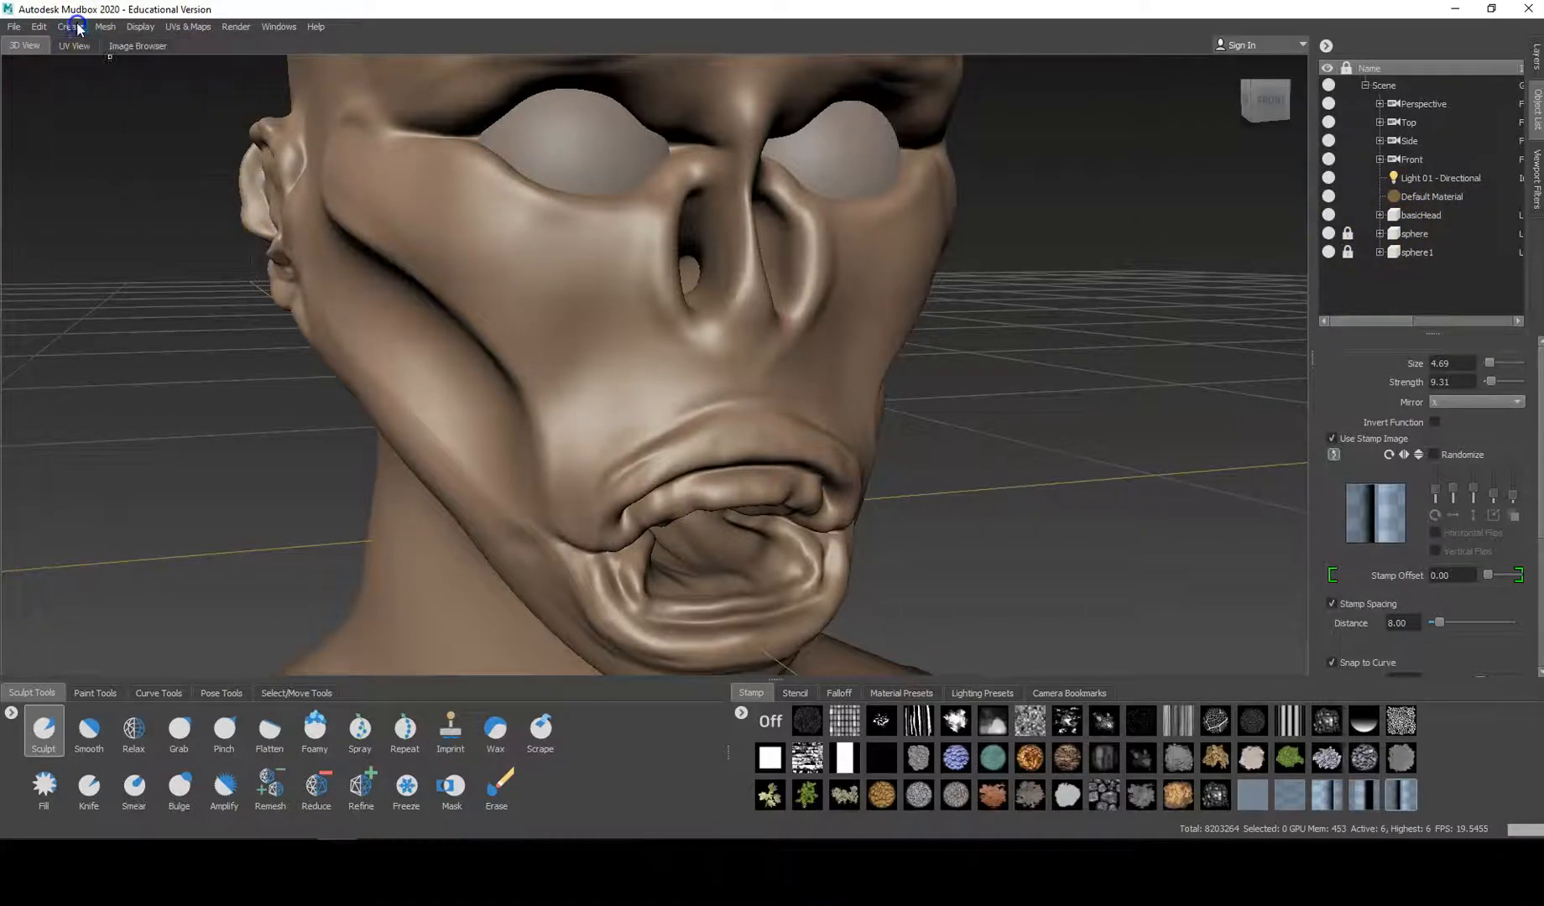
pyautogui.click(1347, 215)
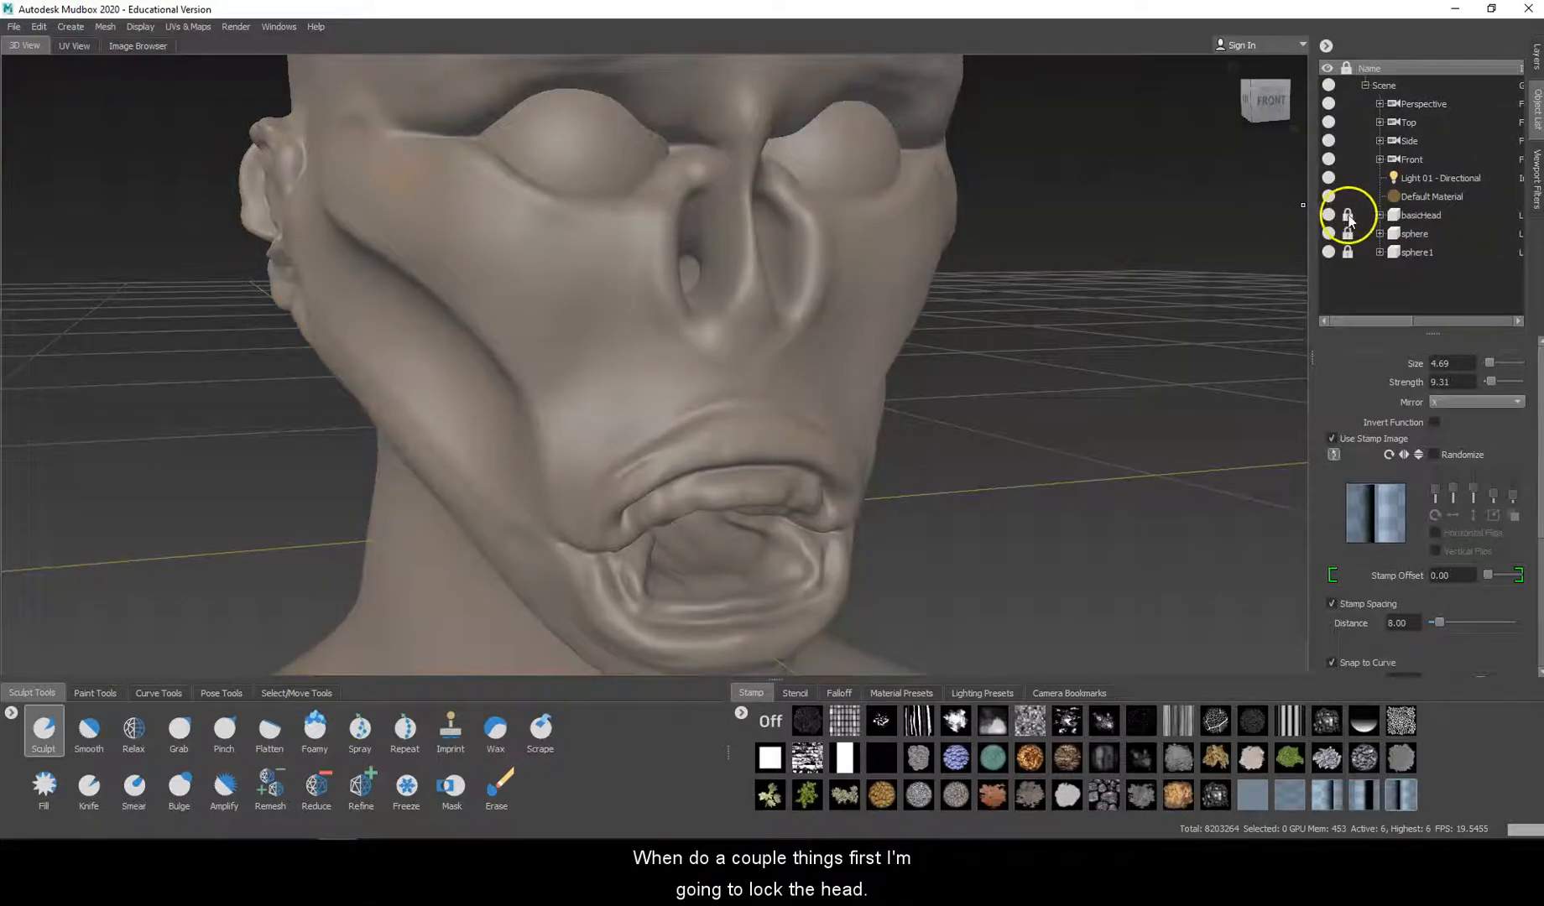
# Create a Tree Stump mesh in the scene.
pyautogui.click(71, 26)
pyautogui.moveTo(84, 42)
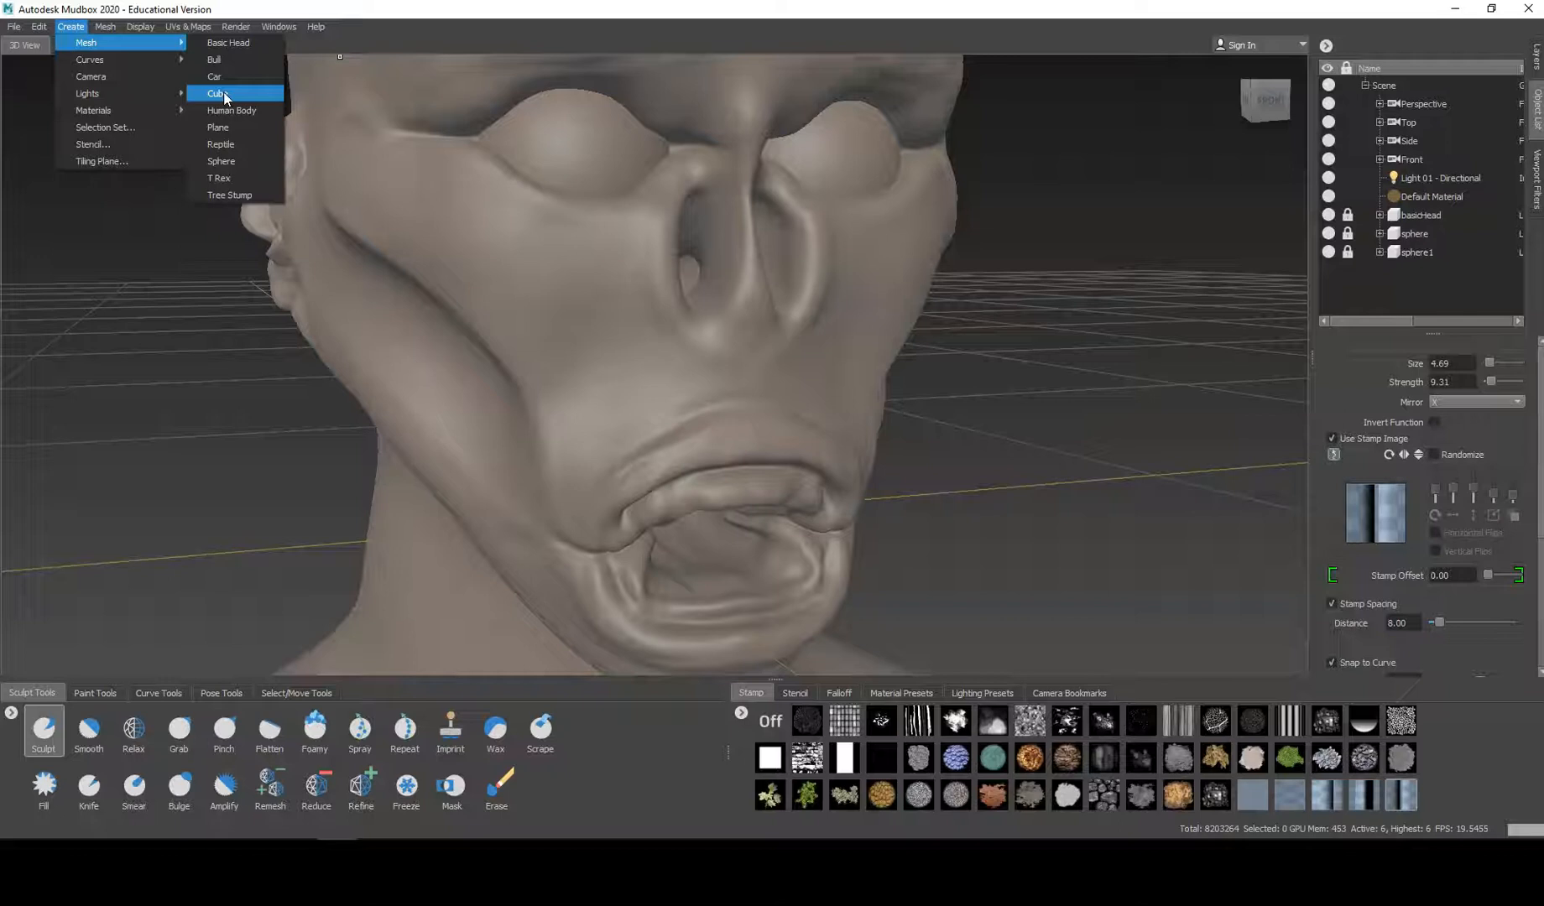
pyautogui.click(218, 195)
pyautogui.scroll(-6, 975, 388)
pyautogui.moveTo(882, 304)
pyautogui.keyDown('alt'); pyautogui.mouseDown()
pyautogui.moveTo(937, 355)
pyautogui.moveTo(887, 322)
pyautogui.mouseUp(); pyautogui.keyUp('alt')
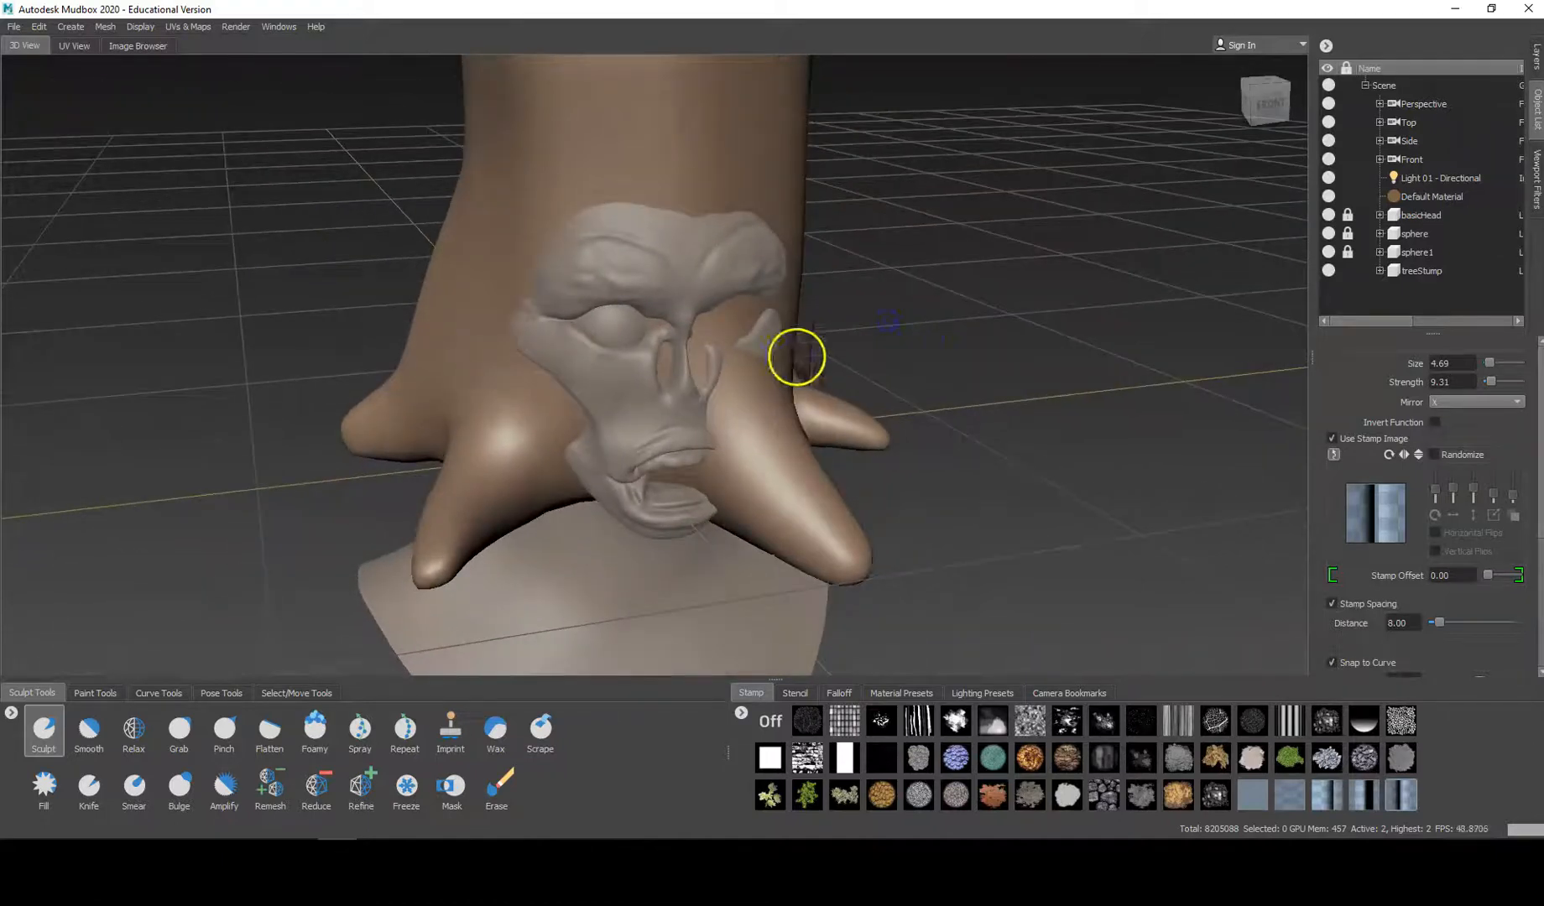
# Scale the tree stump down uniformly to about 0.448.
pyautogui.click(281, 692)
pyautogui.click(141, 786)
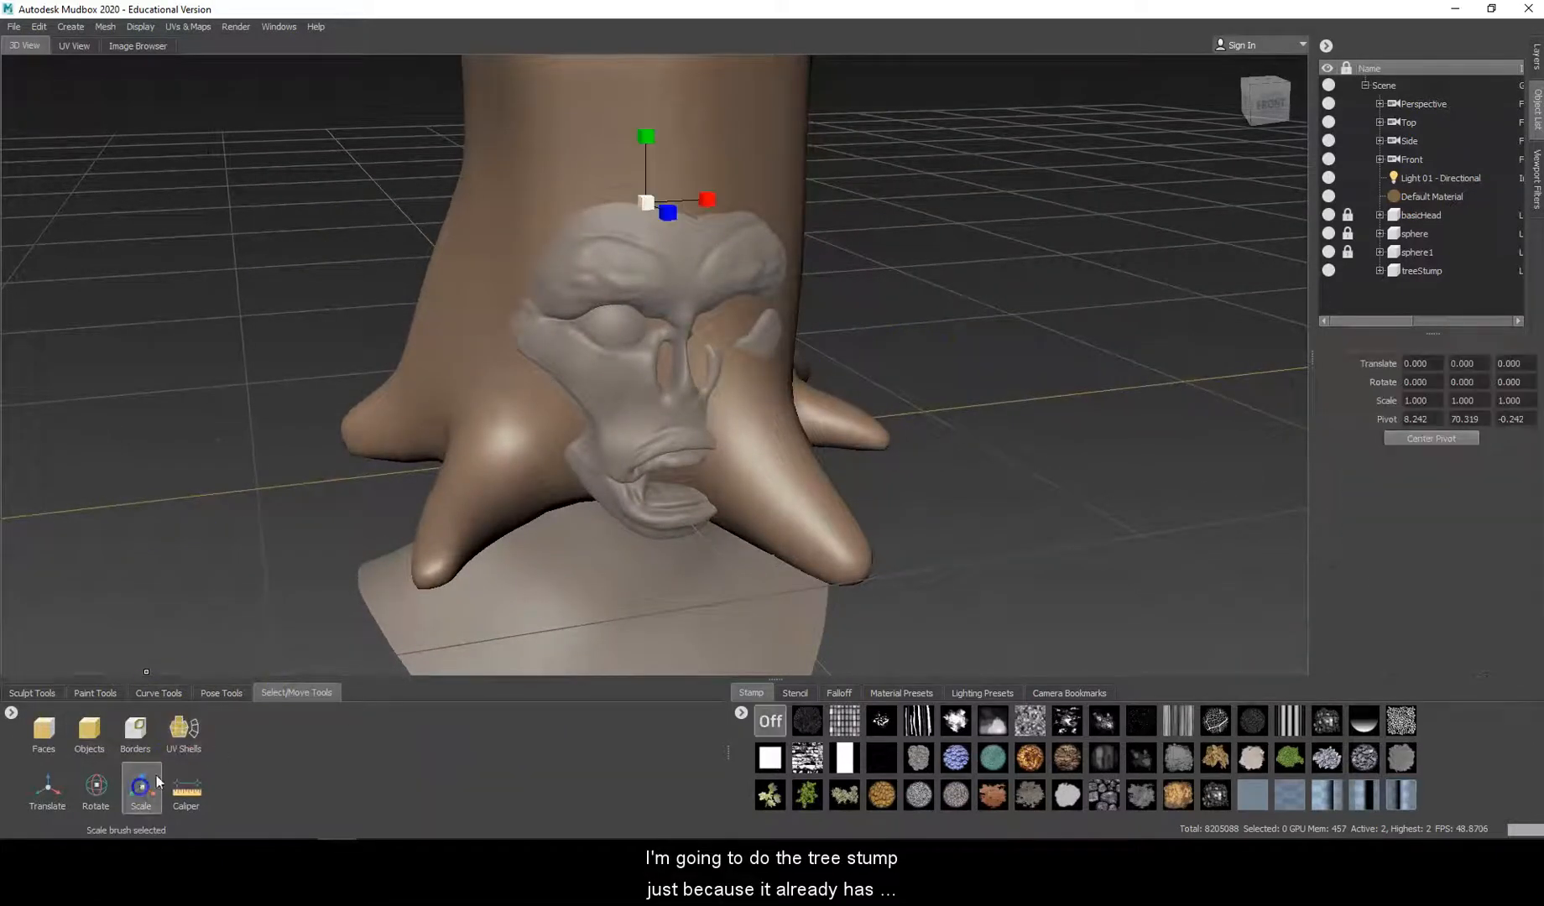
pyautogui.moveTo(647, 201); pyautogui.dragTo(545, 321)
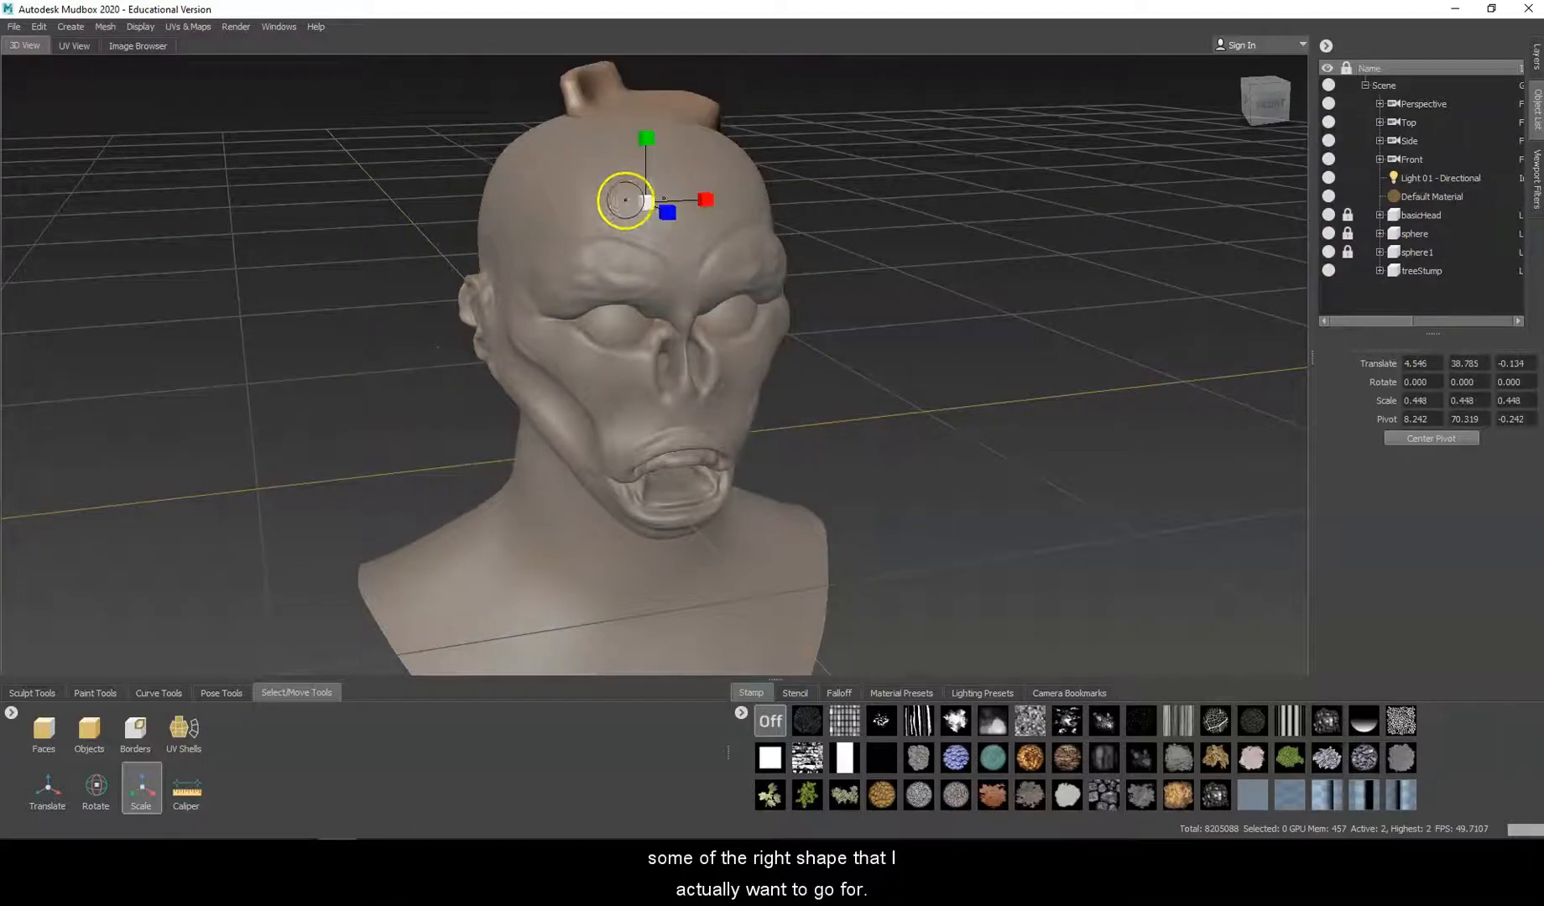
# Move the tree stump forward in front of the face, to about 45.017 along Z.
pyautogui.click(47, 789)
pyautogui.keyDown('alt'); pyautogui.moveTo(510, 280); pyautogui.dragTo(711, 318); pyautogui.keyUp('alt')
pyautogui.moveTo(730, 233); pyautogui.dragTo(851, 258)
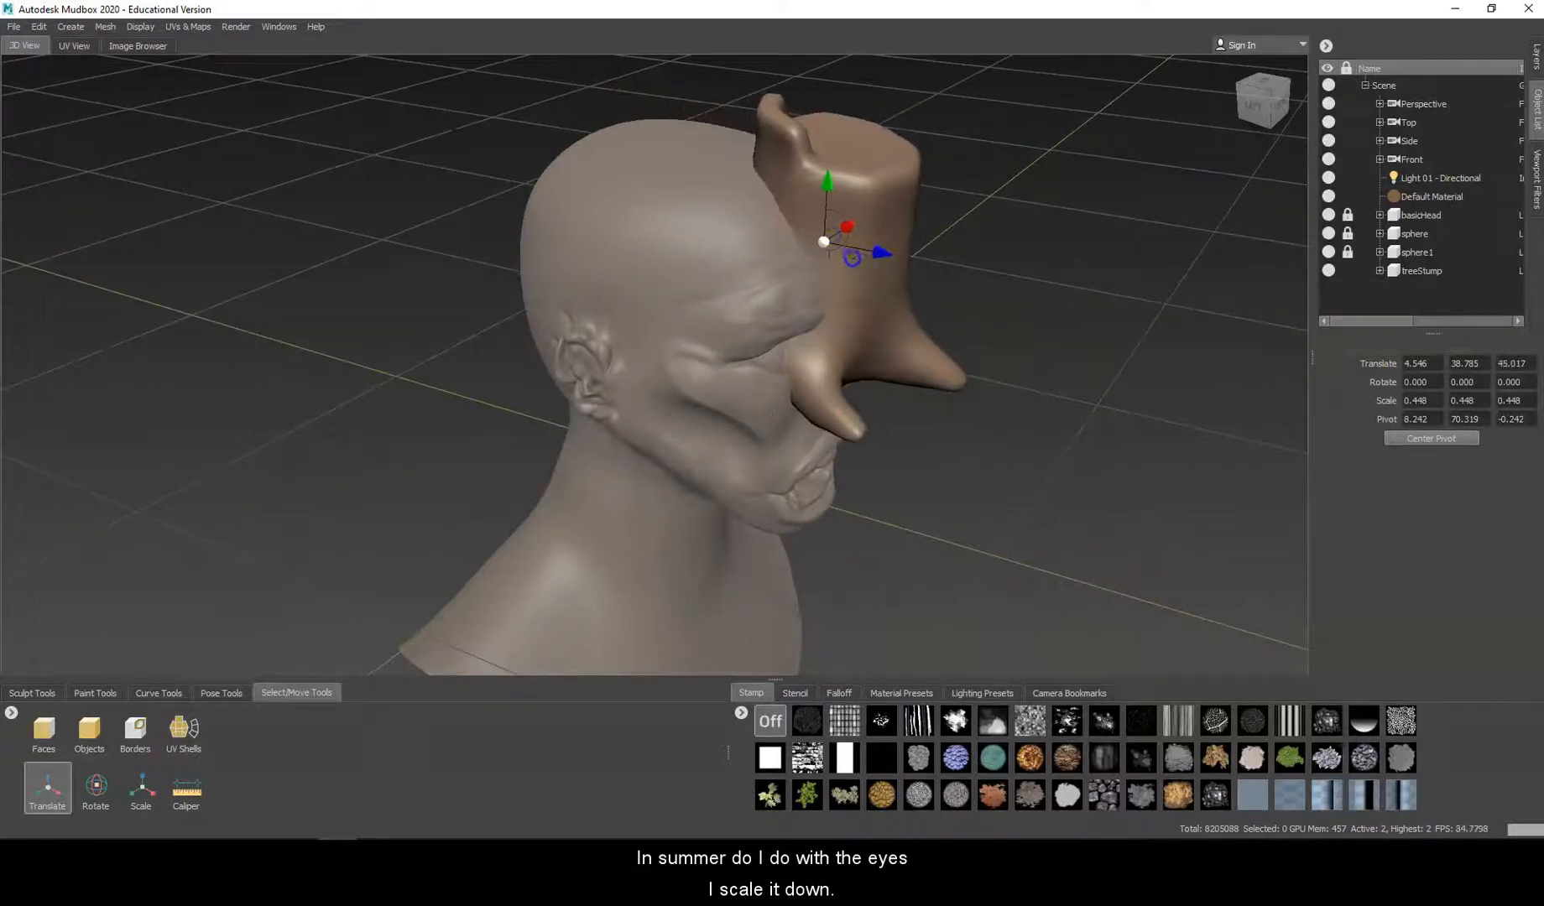
# Move the tree stump down in front of the chin, to about -29.571 along Y.
pyautogui.moveTo(824, 191); pyautogui.dragTo(820, 413)
pyautogui.keyDown('alt'); pyautogui.moveTo(842, 468); pyautogui.dragTo(566, 413); pyautogui.keyUp('alt')
pyautogui.scroll(4, 572, 376)
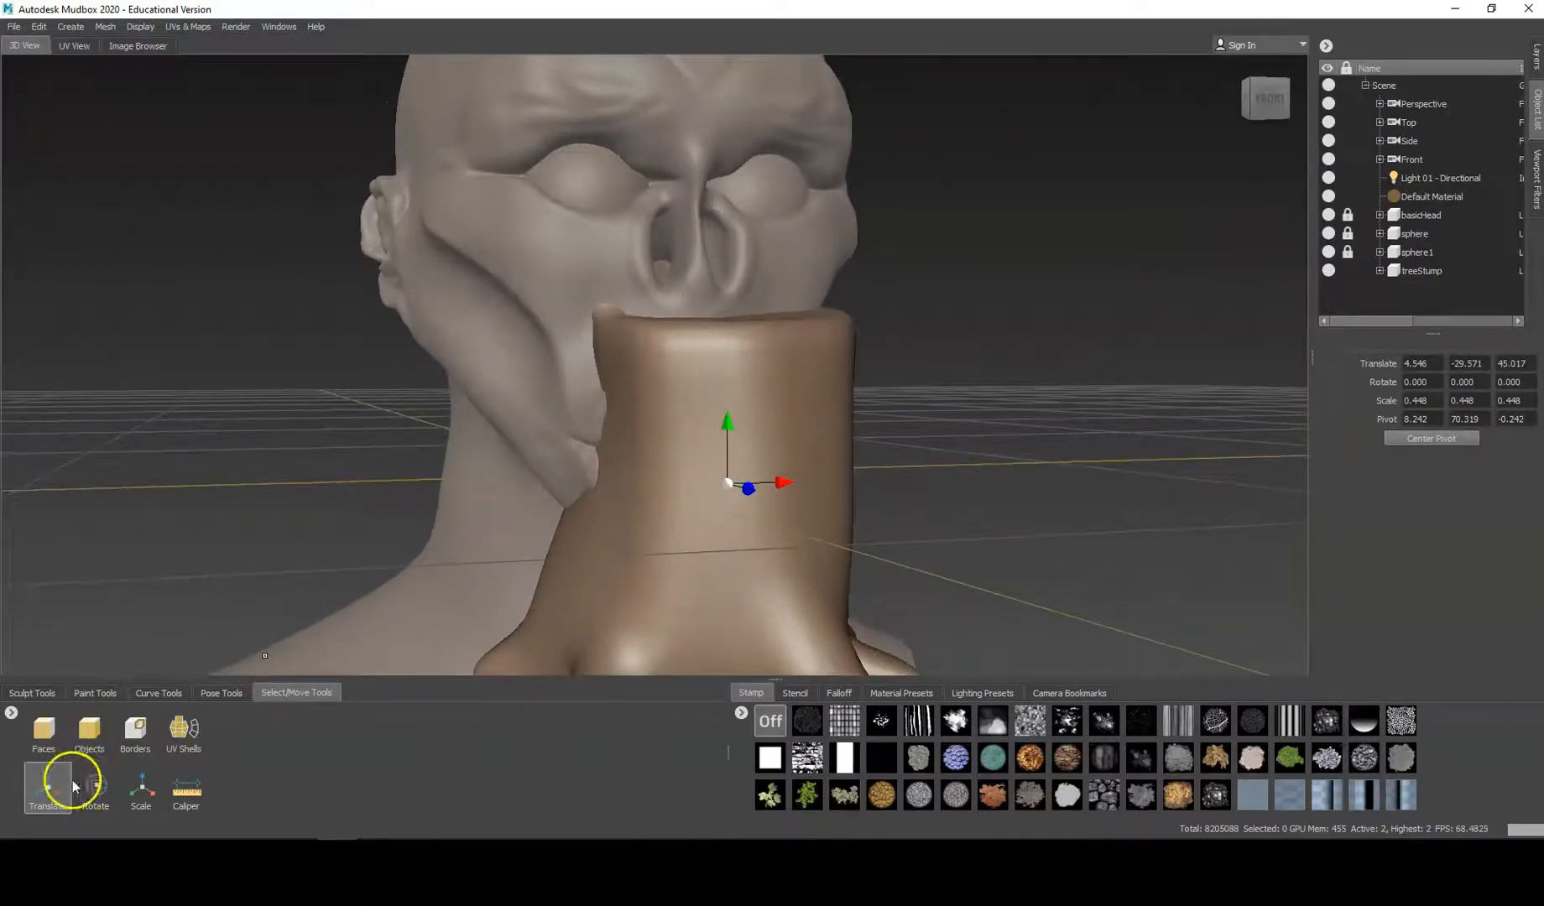
# Scale the tree stump down uniformly to about 0.037.
pyautogui.click(140, 786)
pyautogui.moveTo(719, 479); pyautogui.dragTo(385, 707)
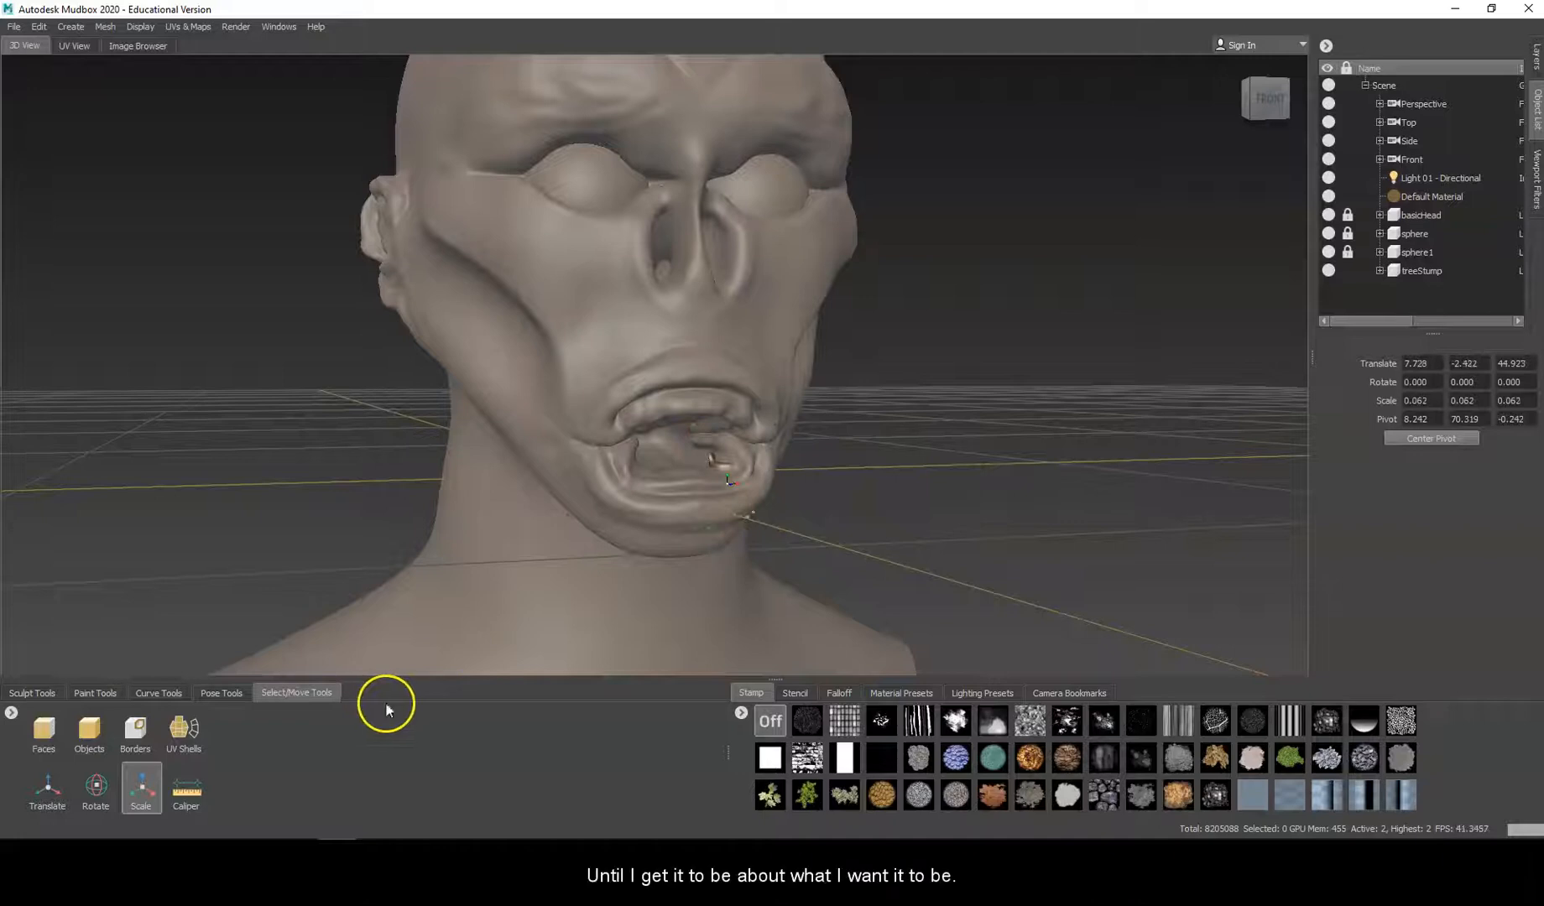
pyautogui.scroll(2, 758, 488)
pyautogui.scroll(2, 758, 487)
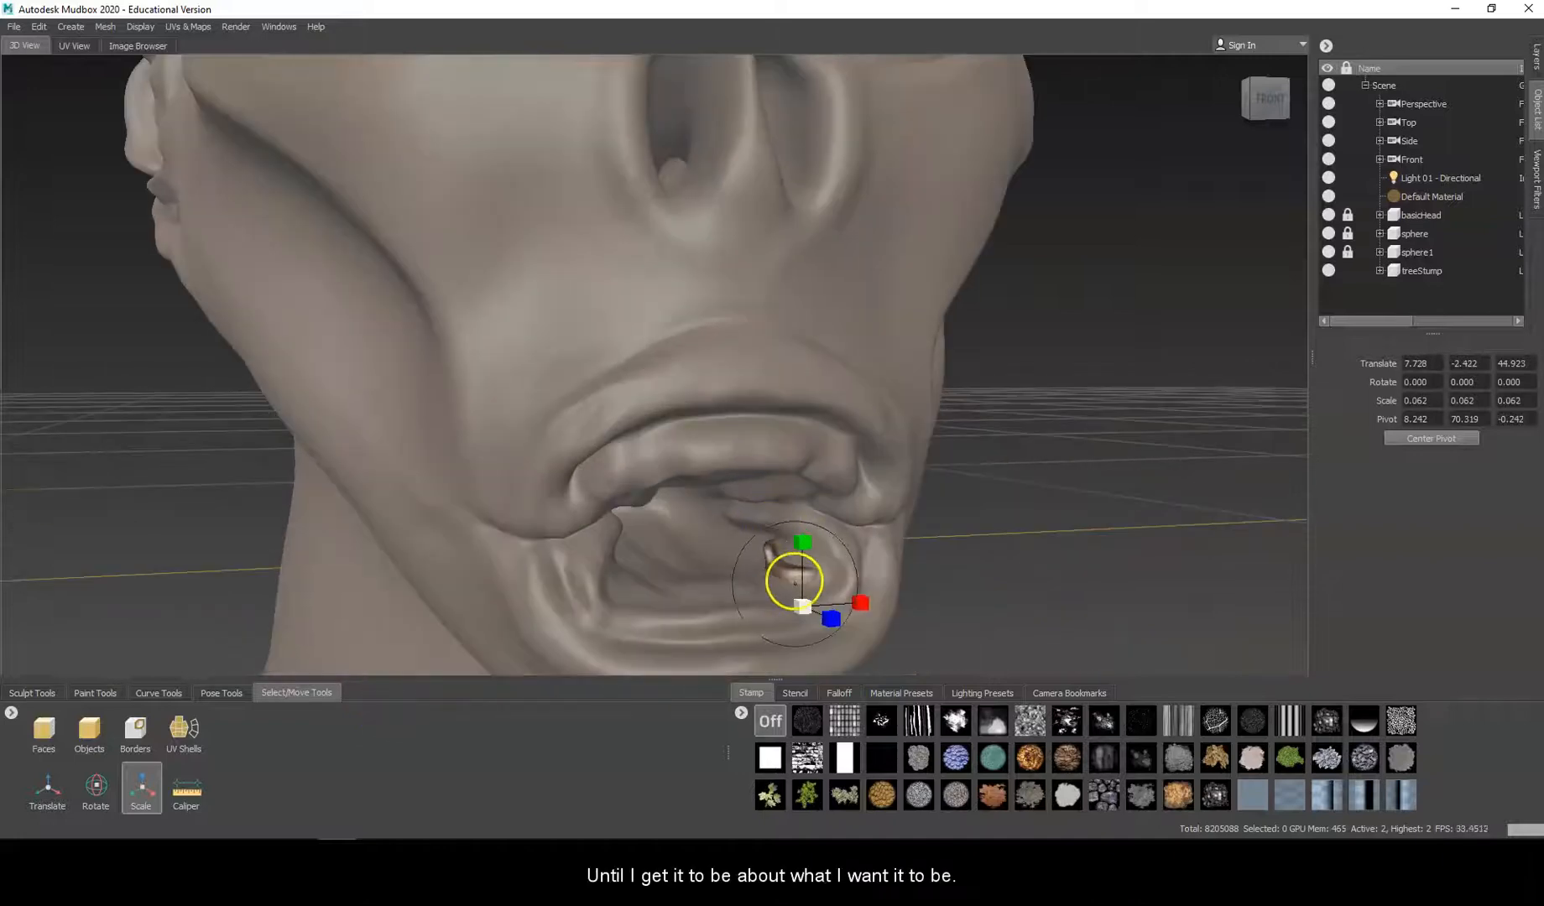
pyautogui.moveTo(803, 606); pyautogui.dragTo(772, 651)
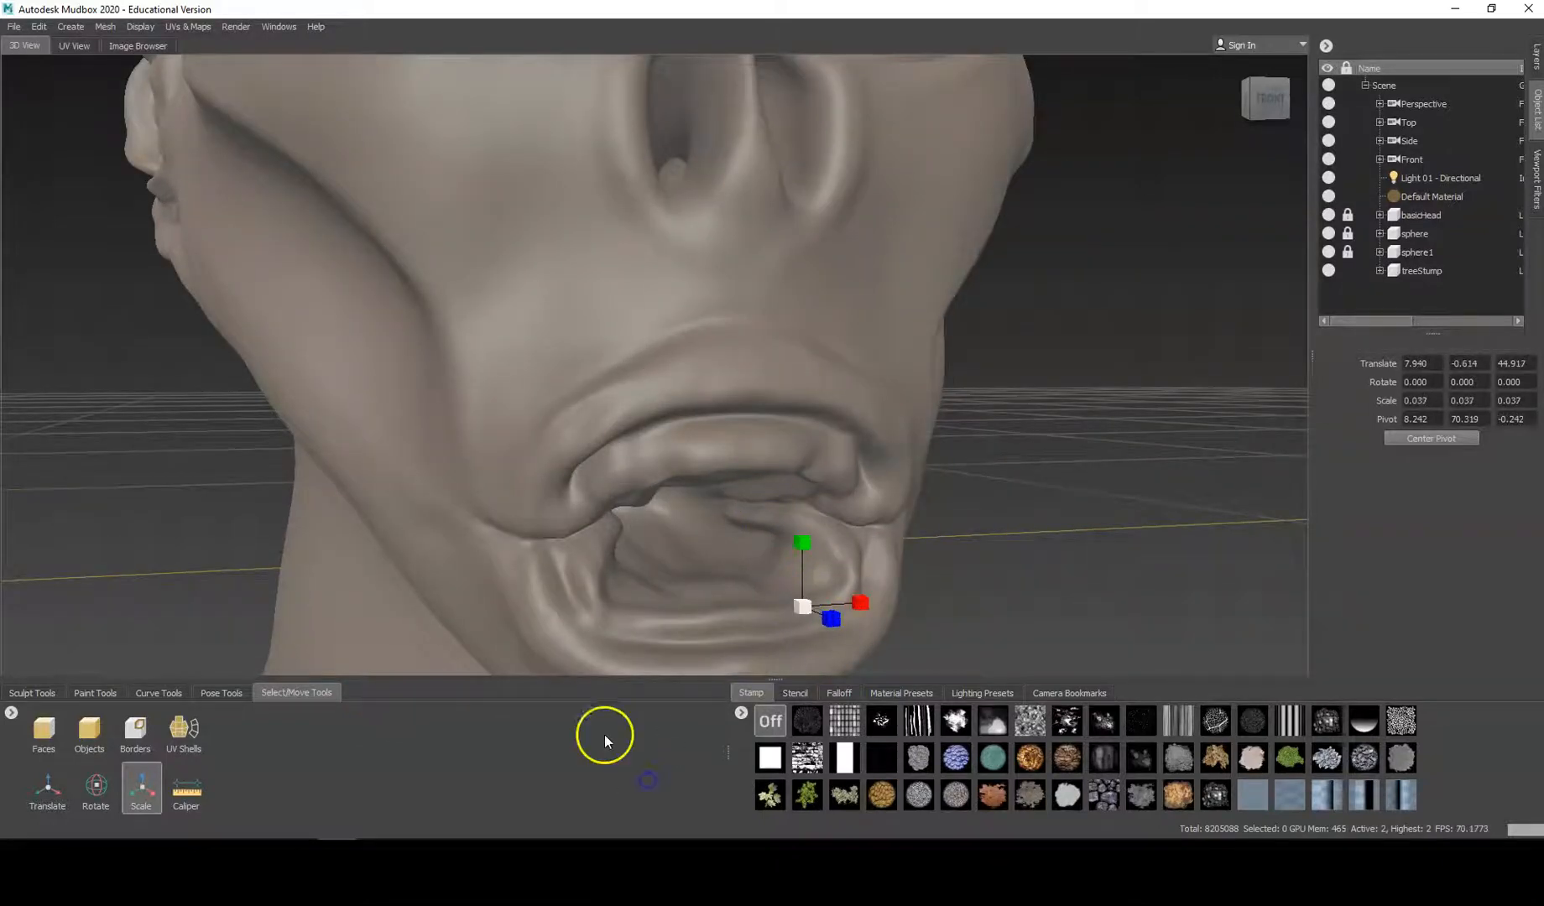
# Move the stump into the open mouth, to about 3.491, 3.763, 48.791.
pyautogui.click(48, 785)
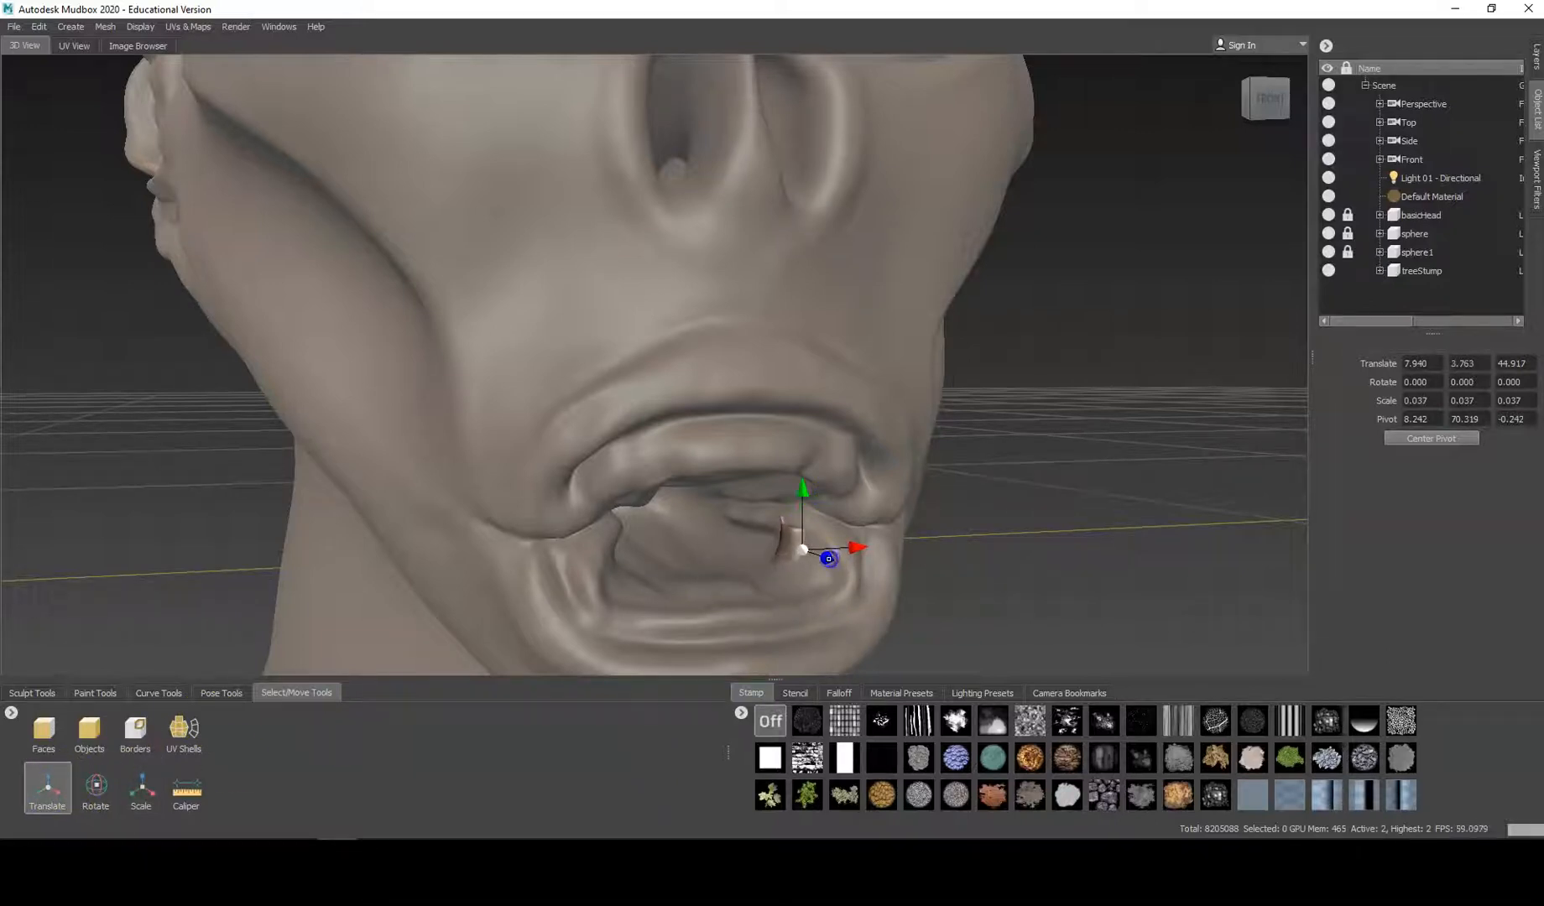
pyautogui.moveTo(878, 558)
pyautogui.mouseDown()
pyautogui.moveTo(780, 560)
pyautogui.moveTo(1009, 561)
pyautogui.moveTo(903, 558)
pyautogui.mouseUp()
pyautogui.scroll(3, 904, 564)
pyautogui.keyDown('alt'); pyautogui.moveTo(907, 569); pyautogui.dragTo(839, 460, button='middle'); pyautogui.keyUp('alt')
pyautogui.keyDown('alt'); pyautogui.moveTo(839, 460); pyautogui.dragTo(789, 507); pyautogui.keyUp('alt')
pyautogui.scroll(2, 720, 546)
pyautogui.keyDown('alt'); pyautogui.moveTo(721, 545); pyautogui.dragTo(744, 513, button='middle'); pyautogui.keyUp('alt')
pyautogui.keyDown('alt'); pyautogui.moveTo(744, 513); pyautogui.dragTo(703, 508); pyautogui.keyUp('alt')
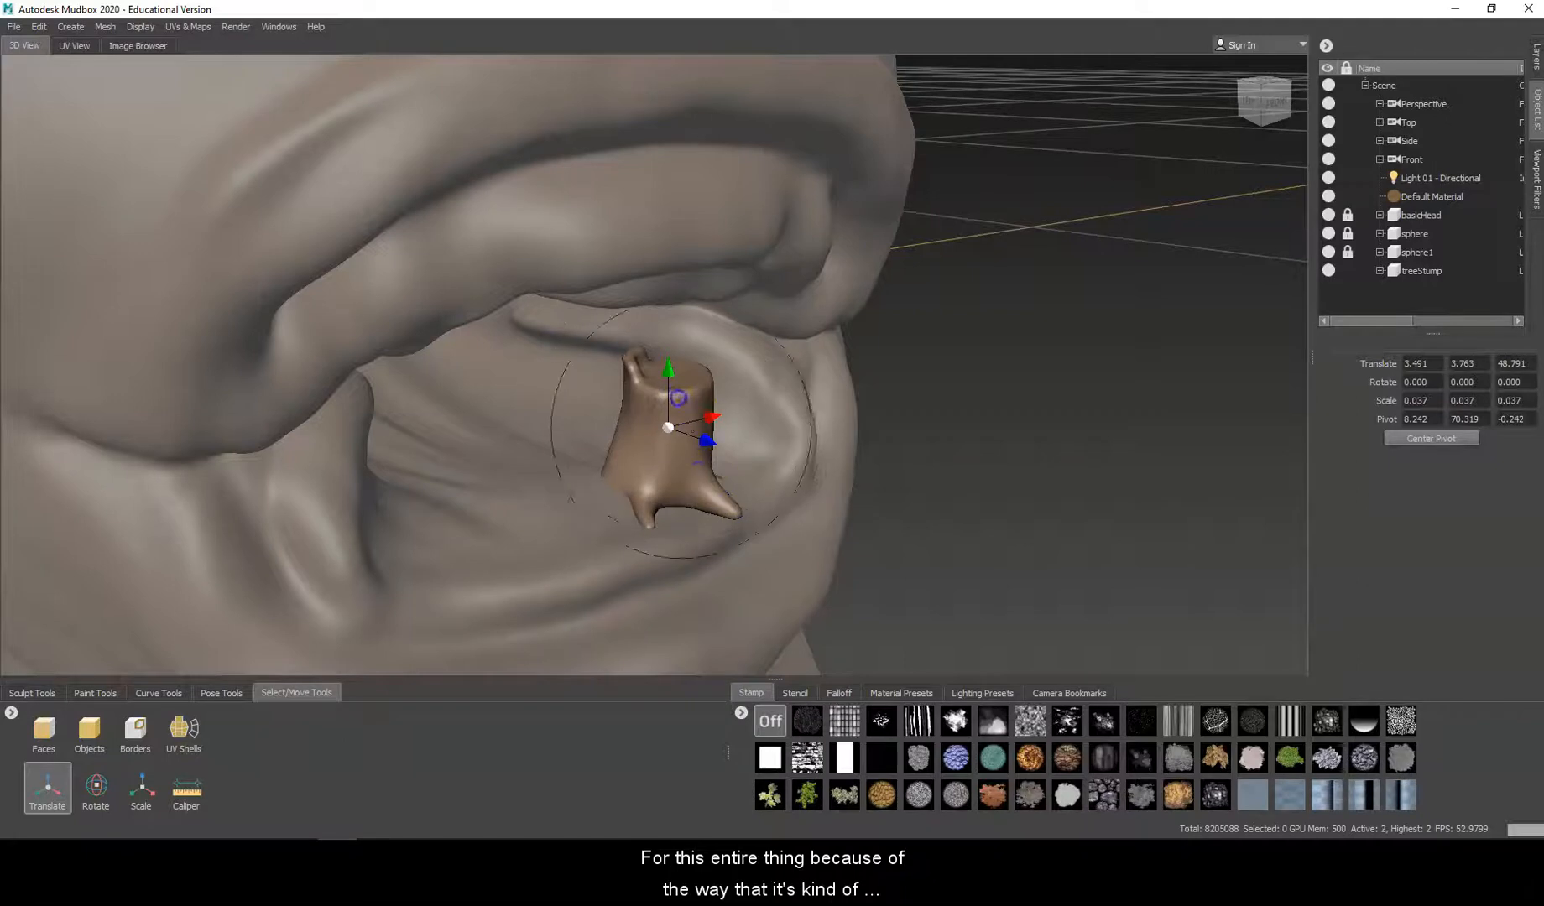
# Scale the stump down to tooth size, to about 0.017 in X, 0.014 in Y and 0.010 in Z.
pyautogui.click(174, 726)
pyautogui.click(141, 788)
pyautogui.moveTo(668, 428); pyautogui.dragTo(246, 650)
pyautogui.keyDown('alt'); pyautogui.moveTo(745, 362); pyautogui.dragTo(746, 444); pyautogui.keyUp('alt')
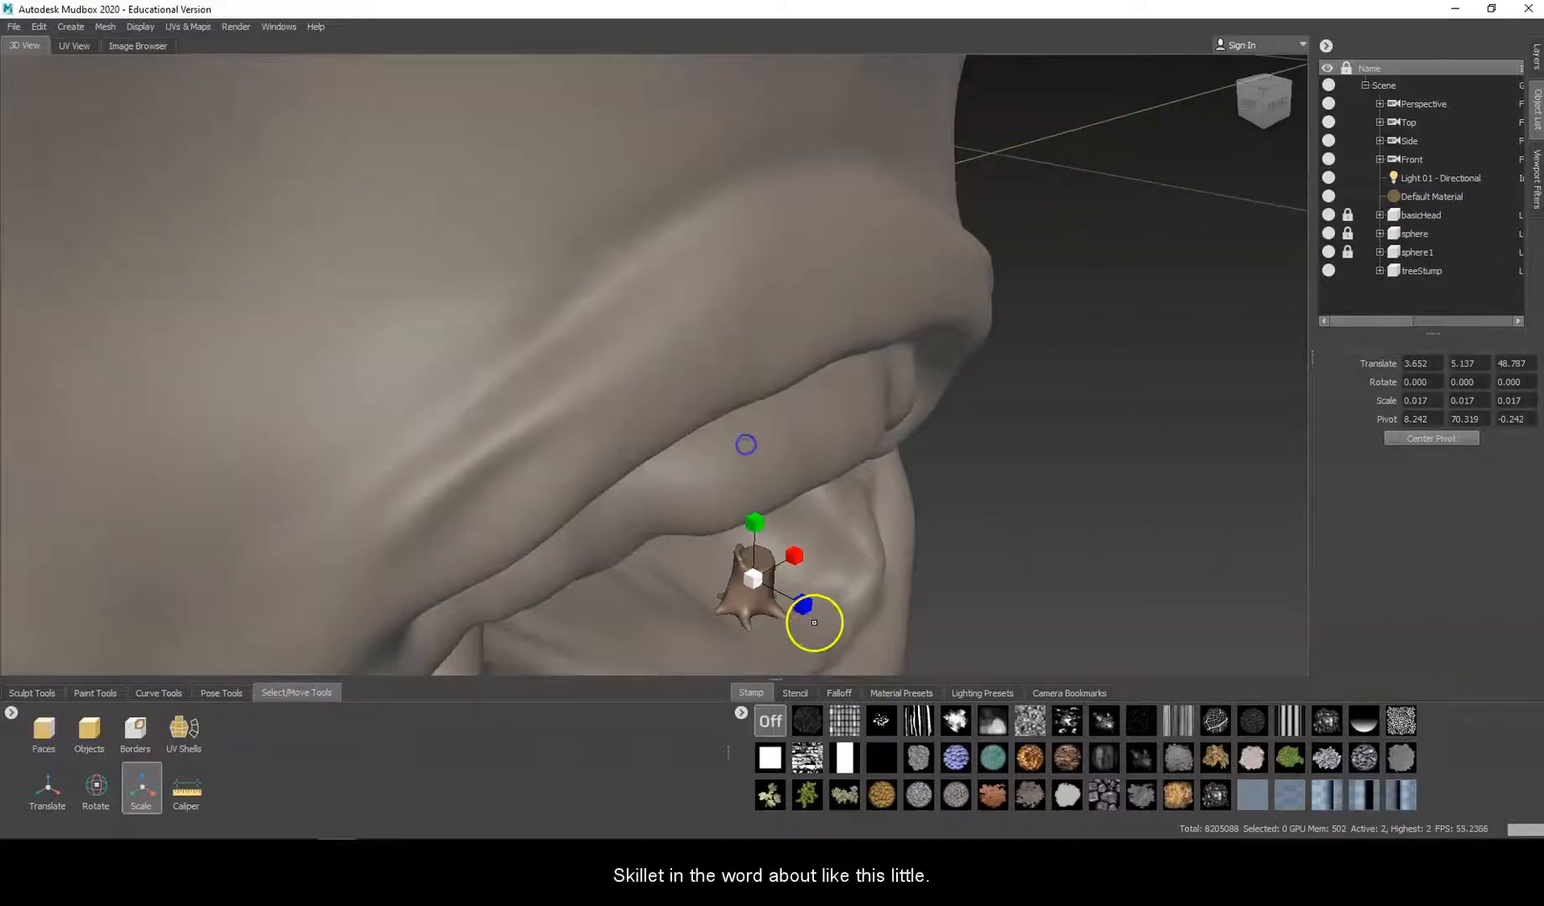
pyautogui.moveTo(802, 606); pyautogui.dragTo(775, 606)
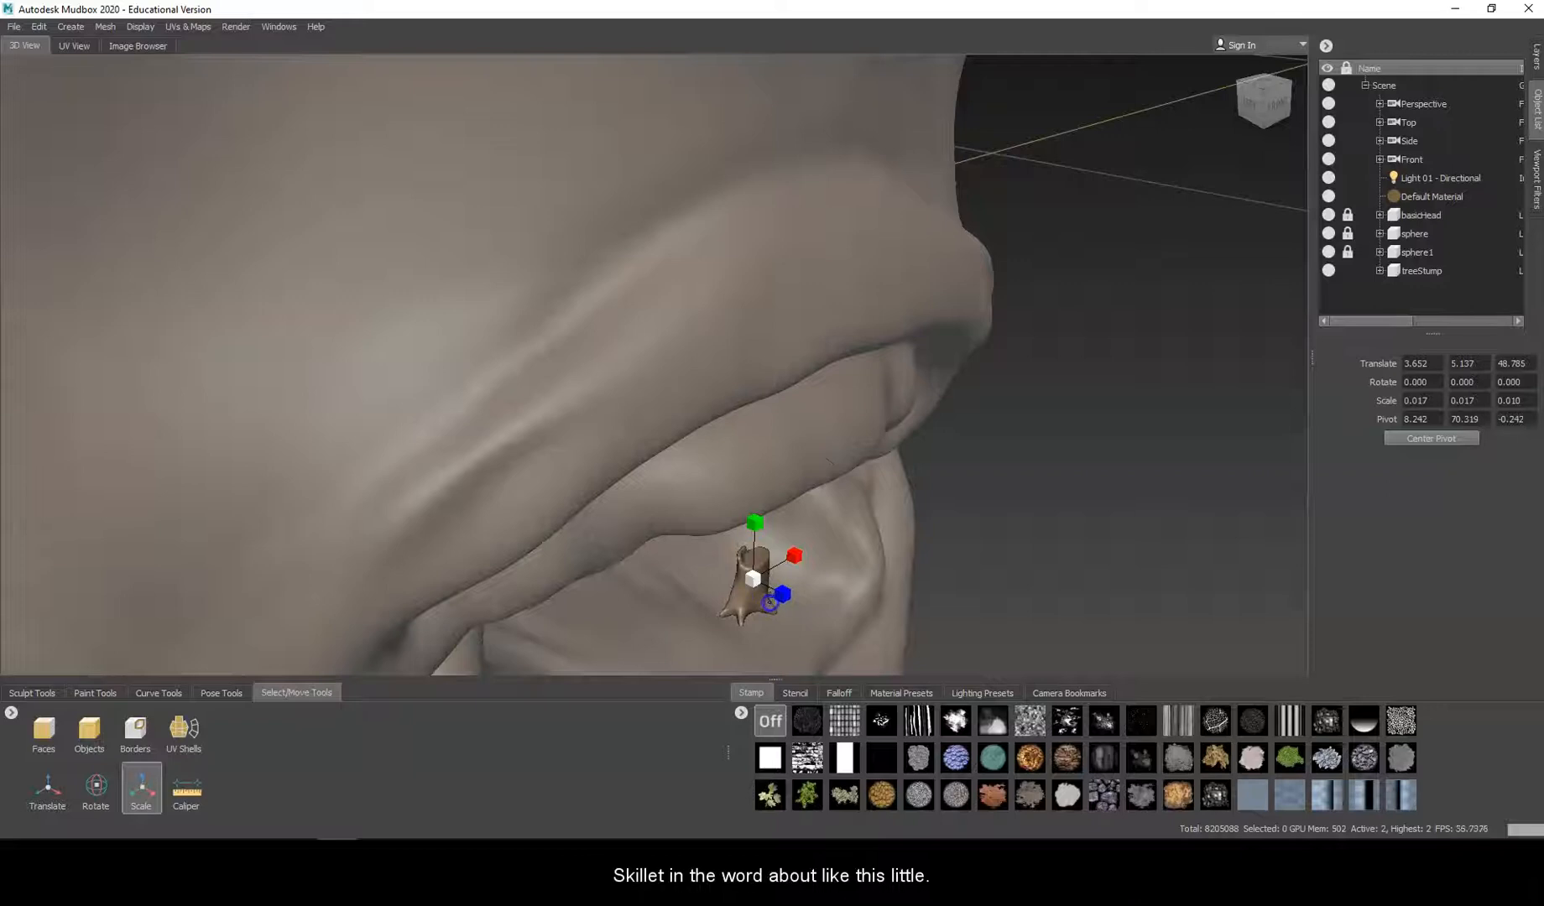
pyautogui.moveTo(756, 515); pyautogui.dragTo(756, 520)
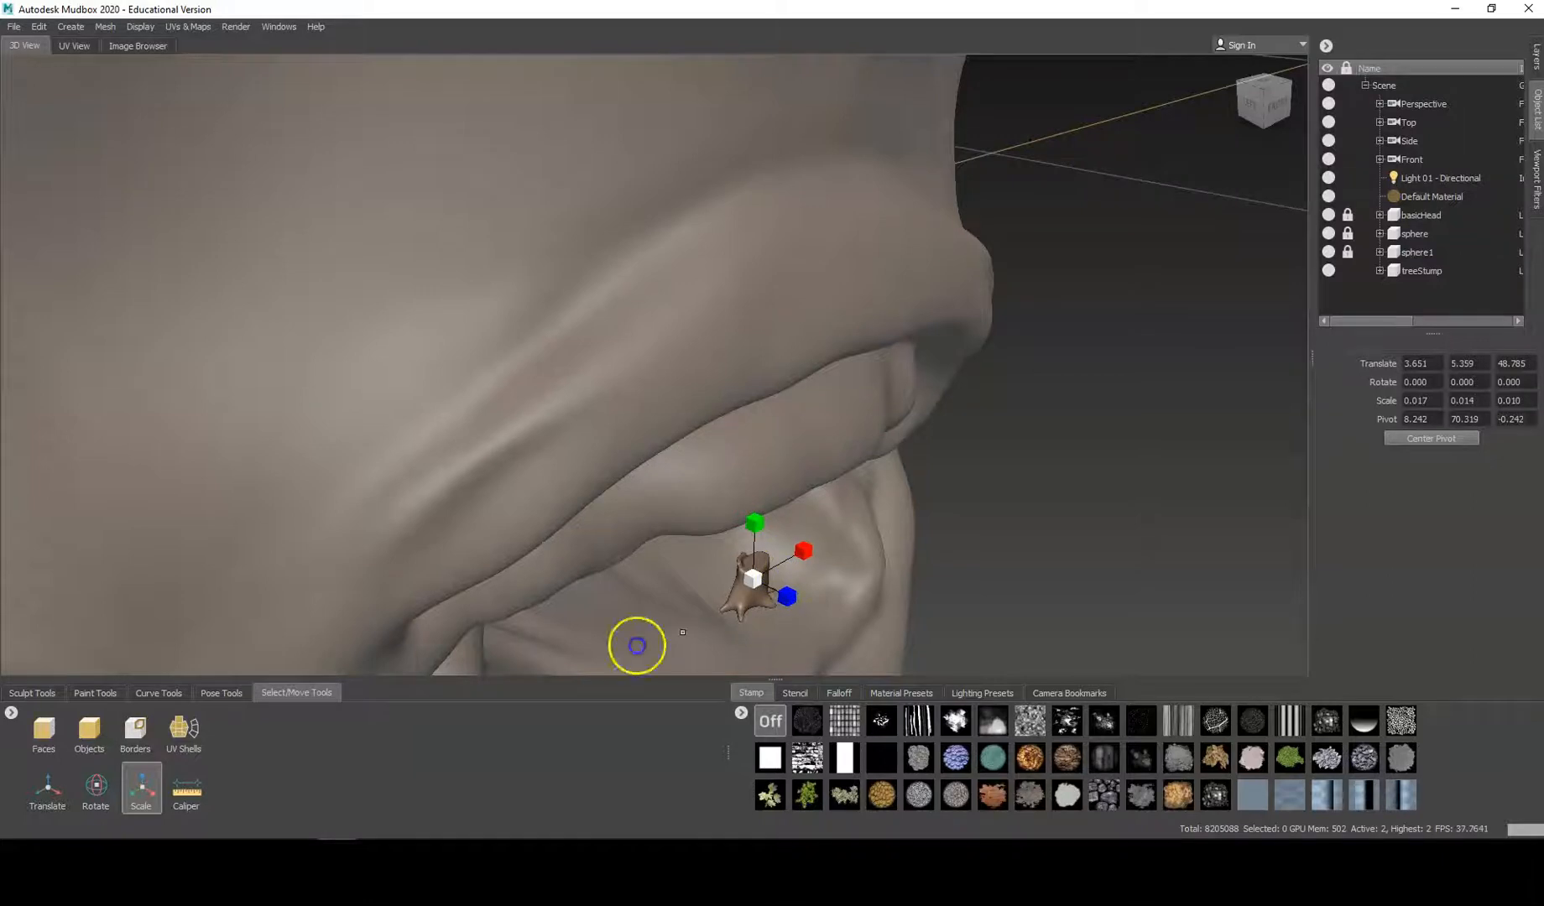
# Position the stump on the lower gum as a tooth, at about 3.651, 3.405, 50.479.
pyautogui.click(62, 787)
pyautogui.keyDown('alt'); pyautogui.moveTo(814, 385); pyautogui.dragTo(802, 323, button='middle'); pyautogui.keyUp('alt')
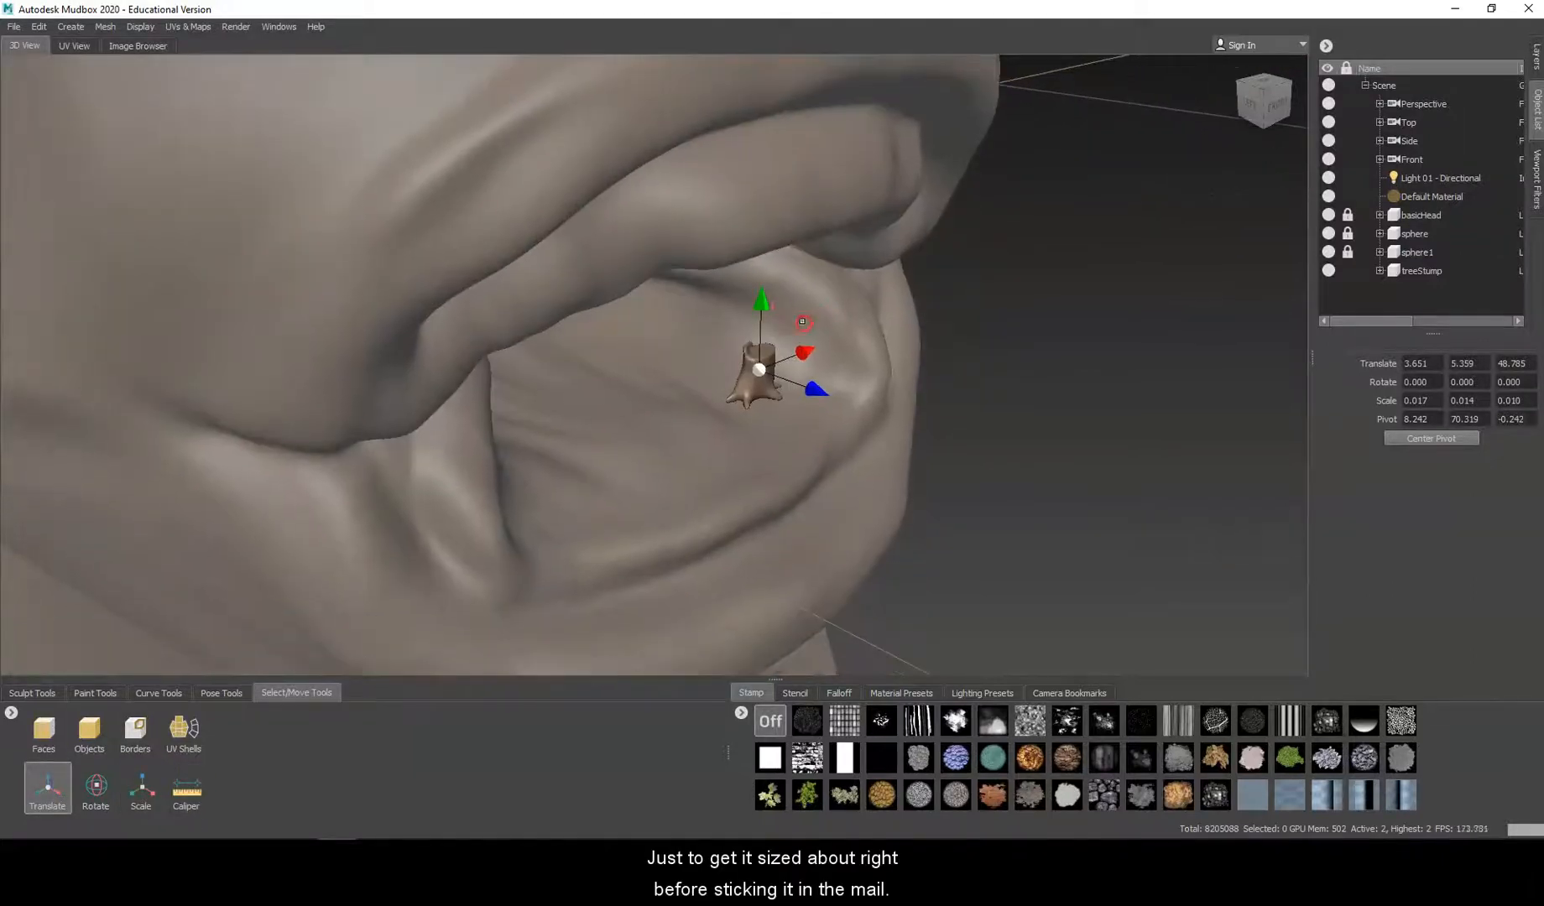
pyautogui.moveTo(765, 303); pyautogui.dragTo(769, 349)
pyautogui.moveTo(825, 442); pyautogui.dragTo(842, 457)
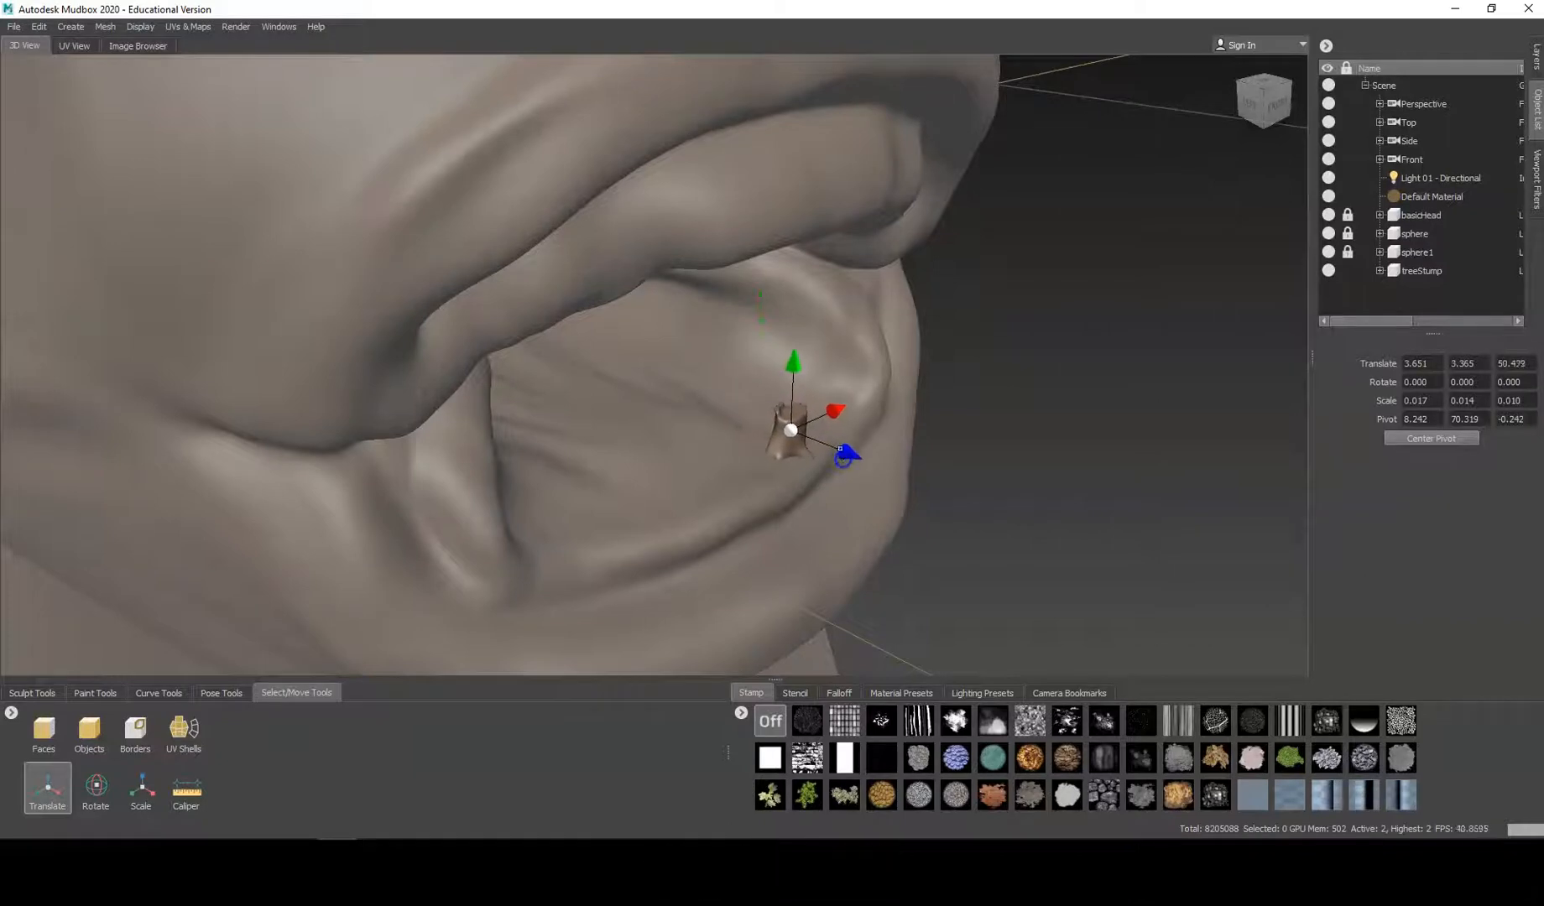
pyautogui.moveTo(799, 373); pyautogui.dragTo(833, 391)
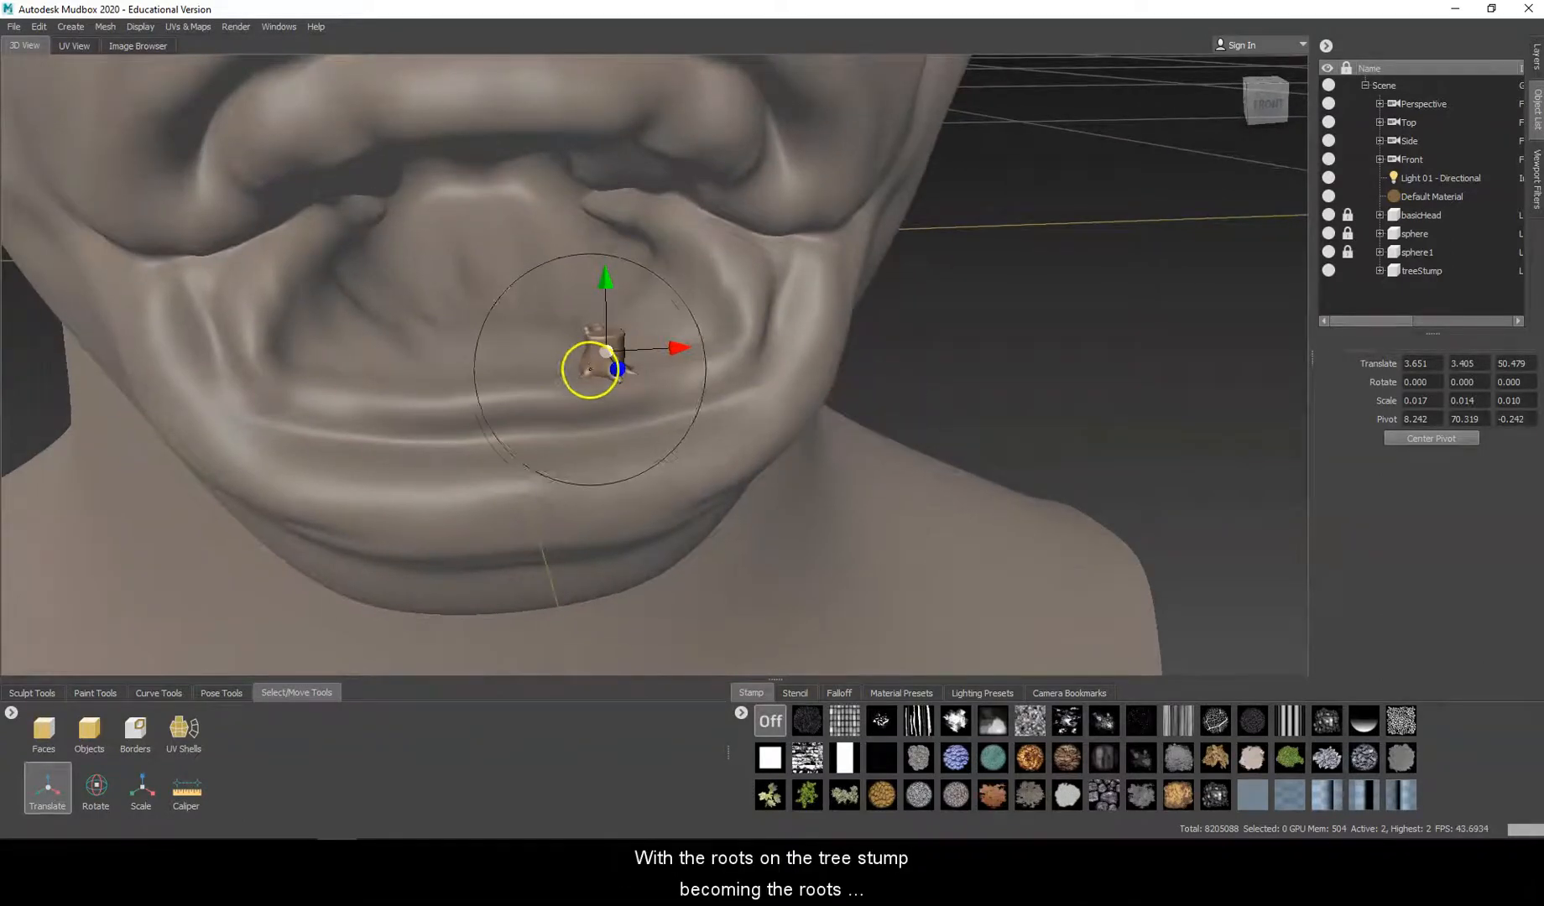
pyautogui.keyDown('alt'); pyautogui.moveTo(592, 366); pyautogui.dragTo(589, 374); pyautogui.keyUp('alt')
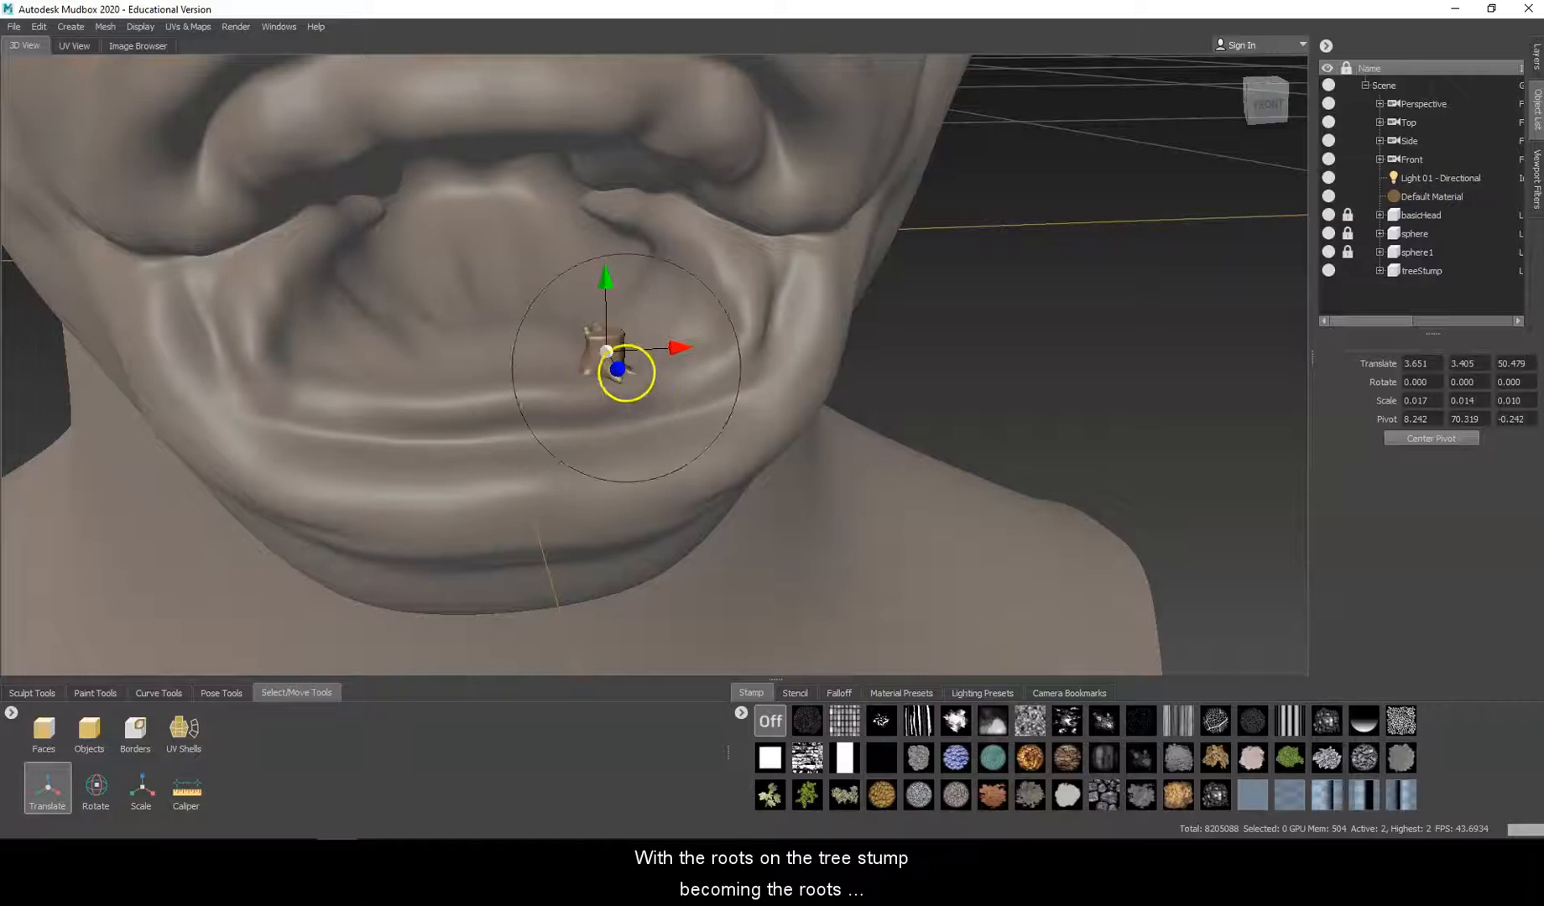
pyautogui.keyDown('alt'); pyautogui.moveTo(614, 373); pyautogui.dragTo(656, 361); pyautogui.keyUp('alt')
# Duplicate the treeStump mesh, turning the copy and placing it beside the original on the lower gum.
pyautogui.click(1418, 272)
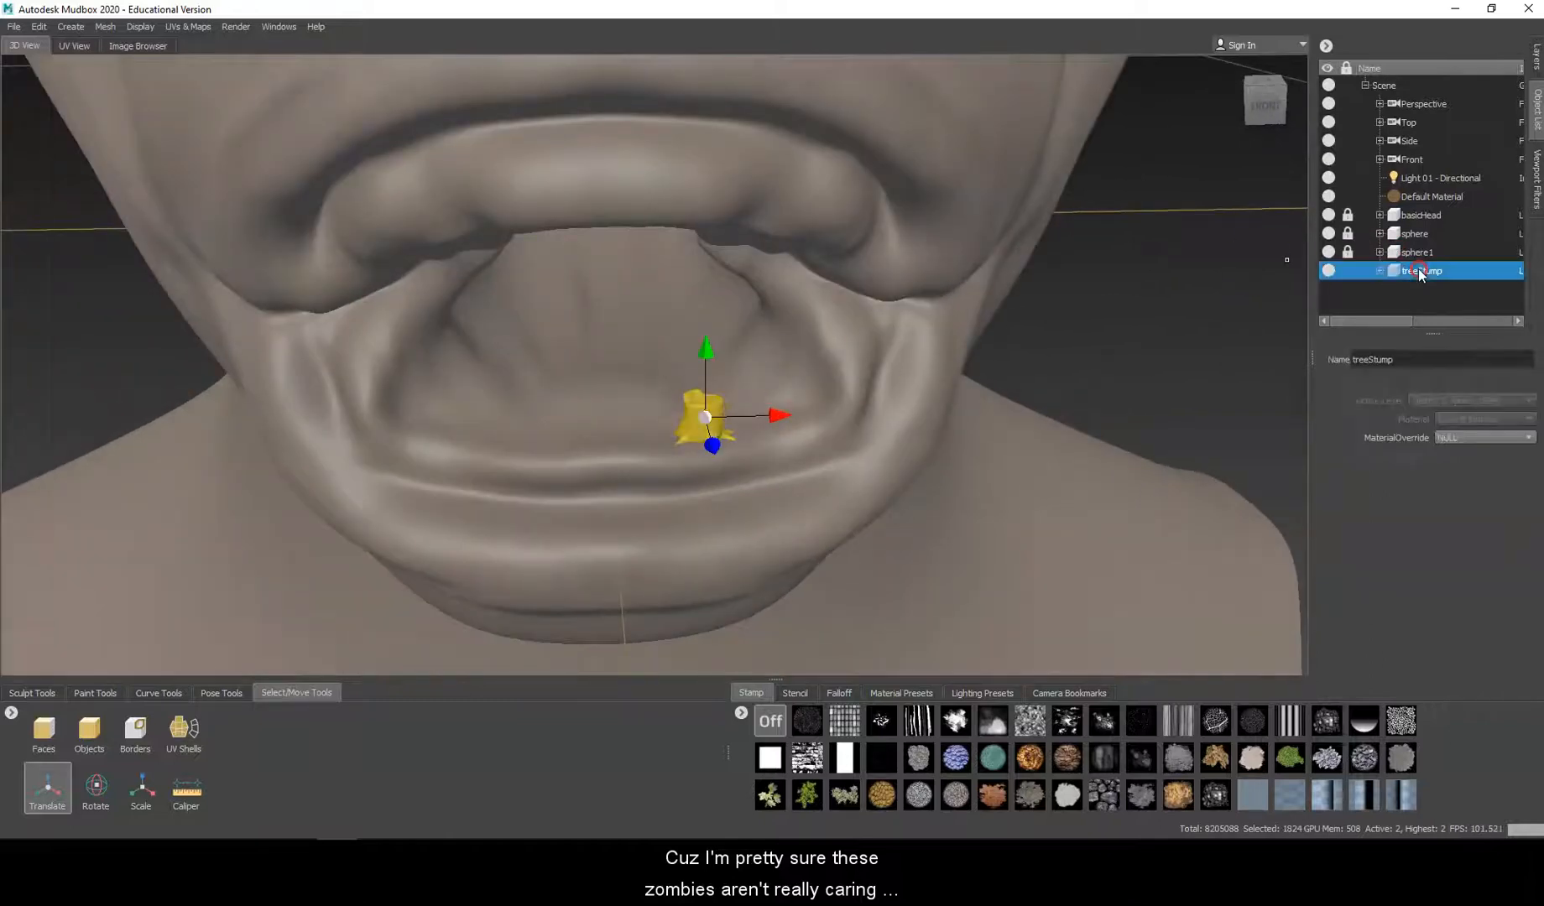
pyautogui.rightClick(1386, 268)
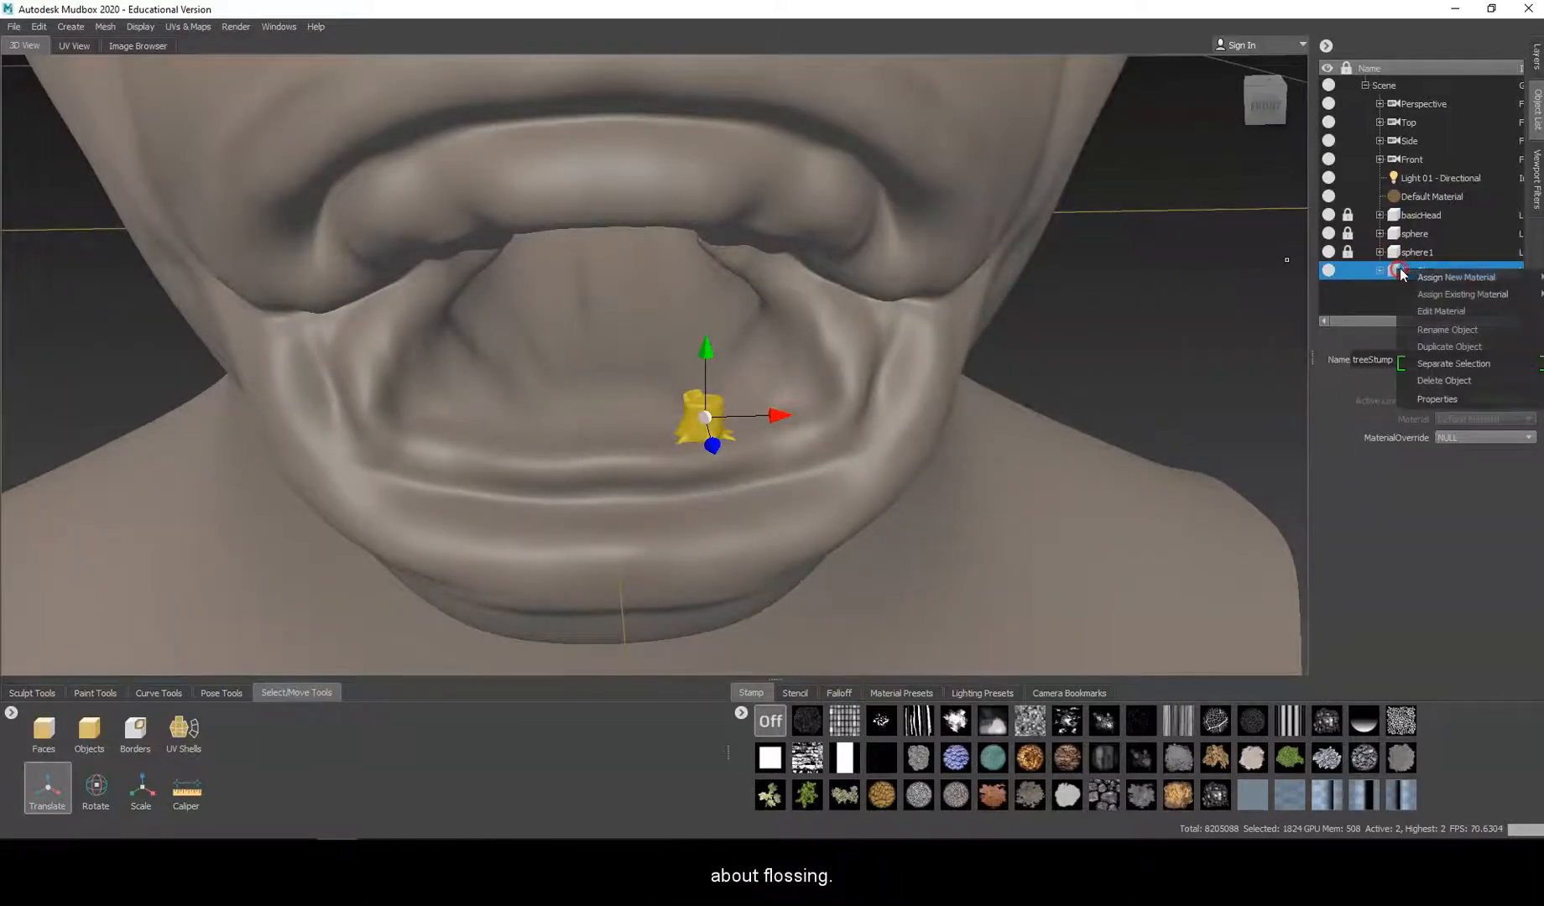
pyautogui.click(1449, 347)
pyautogui.moveTo(778, 420); pyautogui.dragTo(254, 401)
pyautogui.click(98, 788)
pyautogui.click(50, 787)
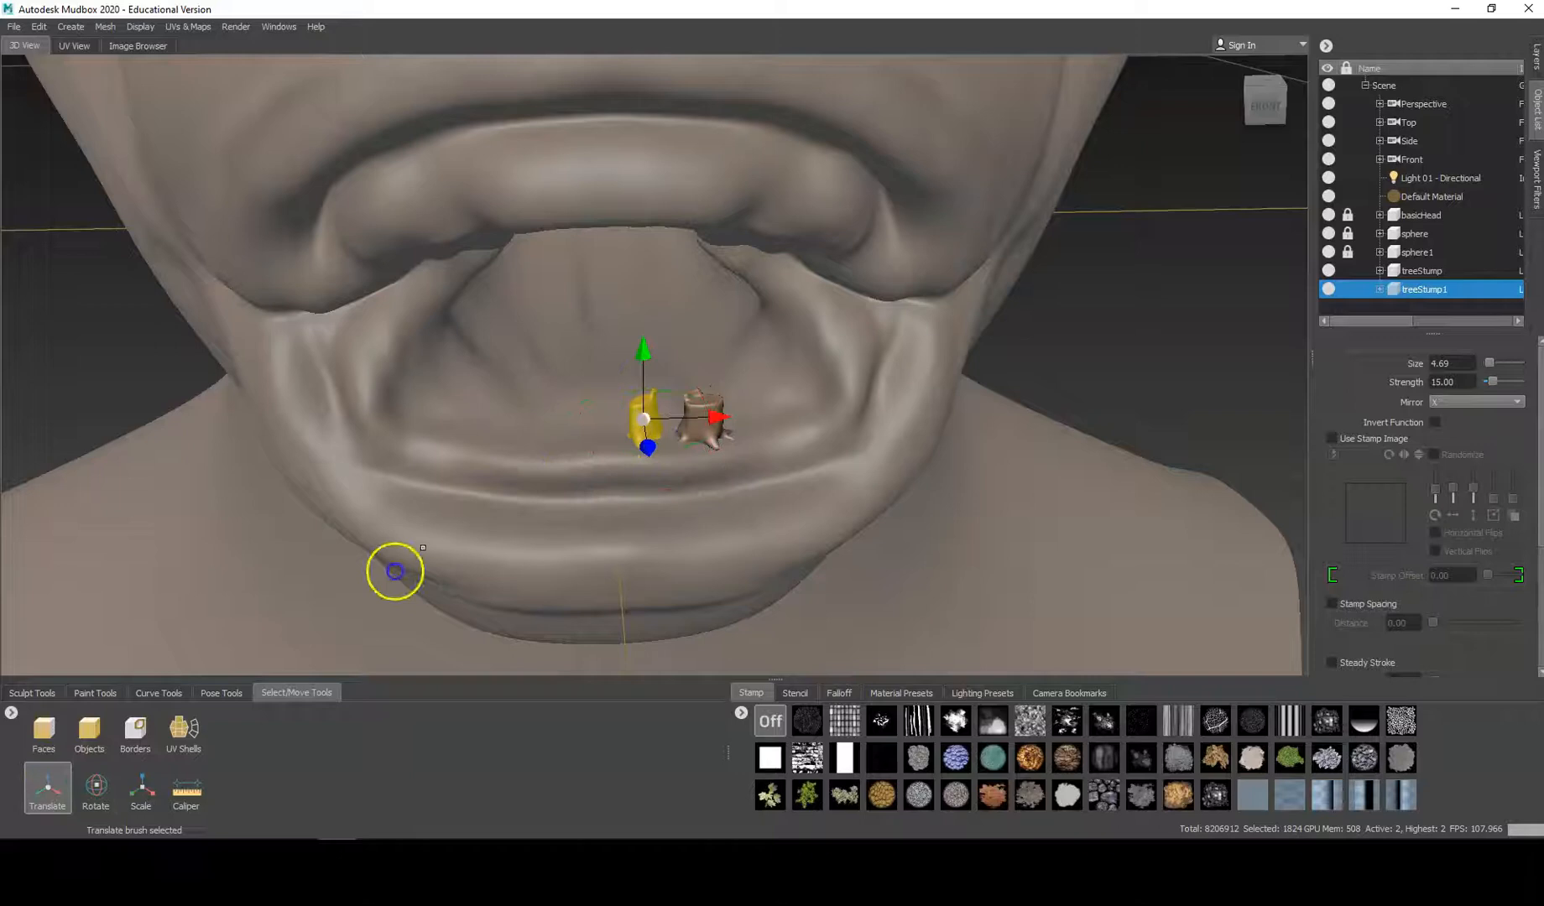
pyautogui.moveTo(723, 418); pyautogui.dragTo(726, 418)
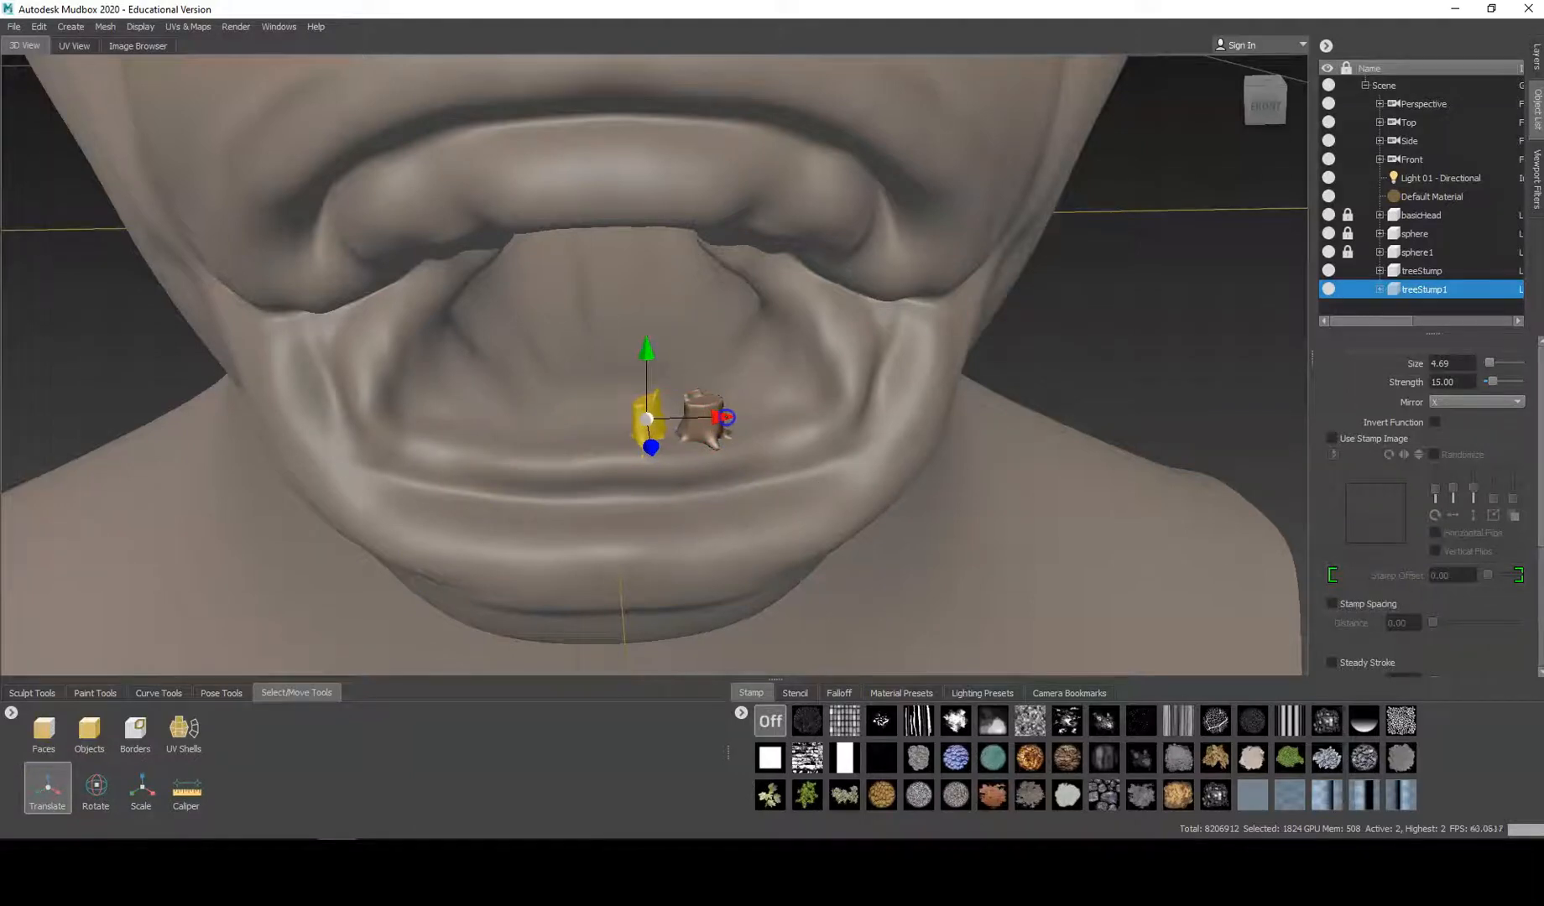
# Duplicate treeStump1 and move the copy along the lower gum, away from the first two teeth.
pyautogui.rightClick(1414, 287)
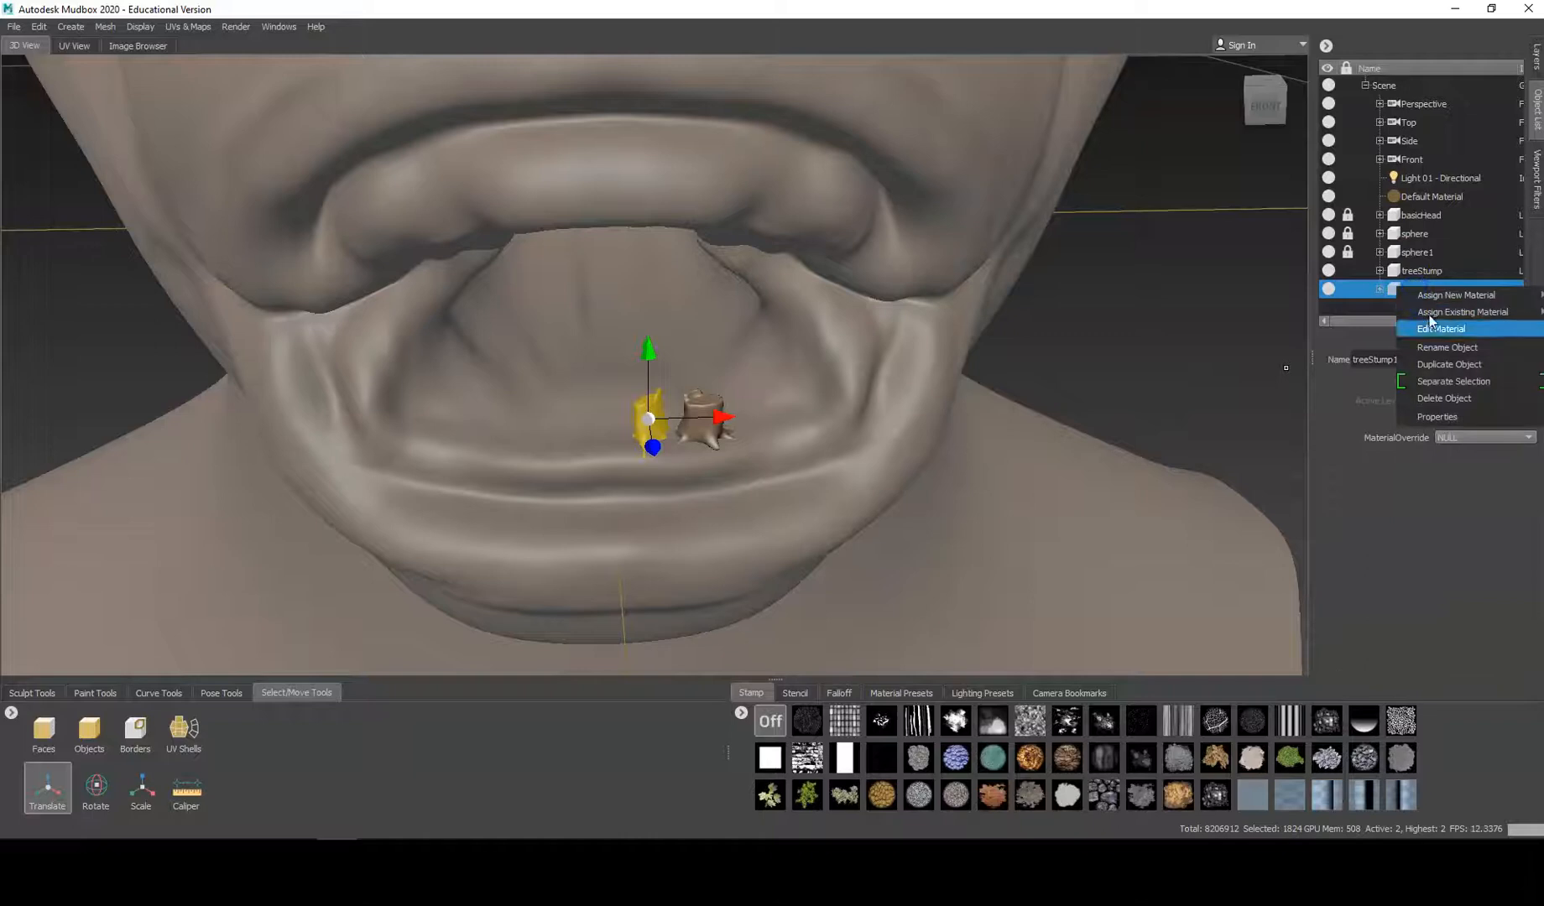
pyautogui.click(1447, 363)
pyautogui.moveTo(726, 418); pyautogui.dragTo(672, 428)
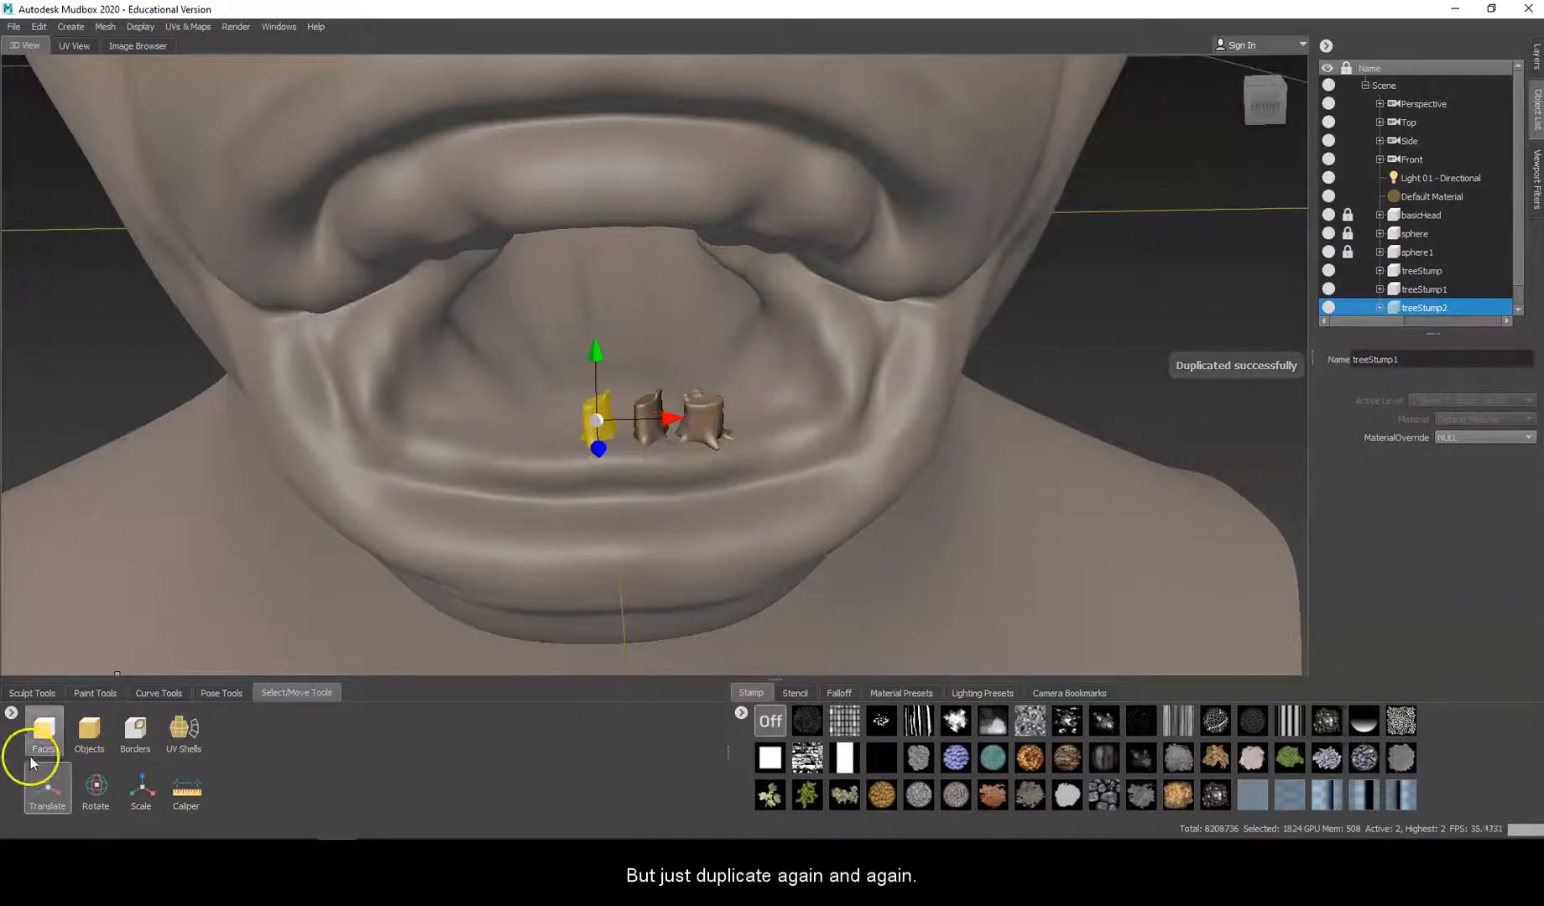
# Rotate the third stump about its vertical axis and enlarge it so it differs from the other teeth.
pyautogui.click(96, 784)
pyautogui.moveTo(621, 449); pyautogui.dragTo(563, 451)
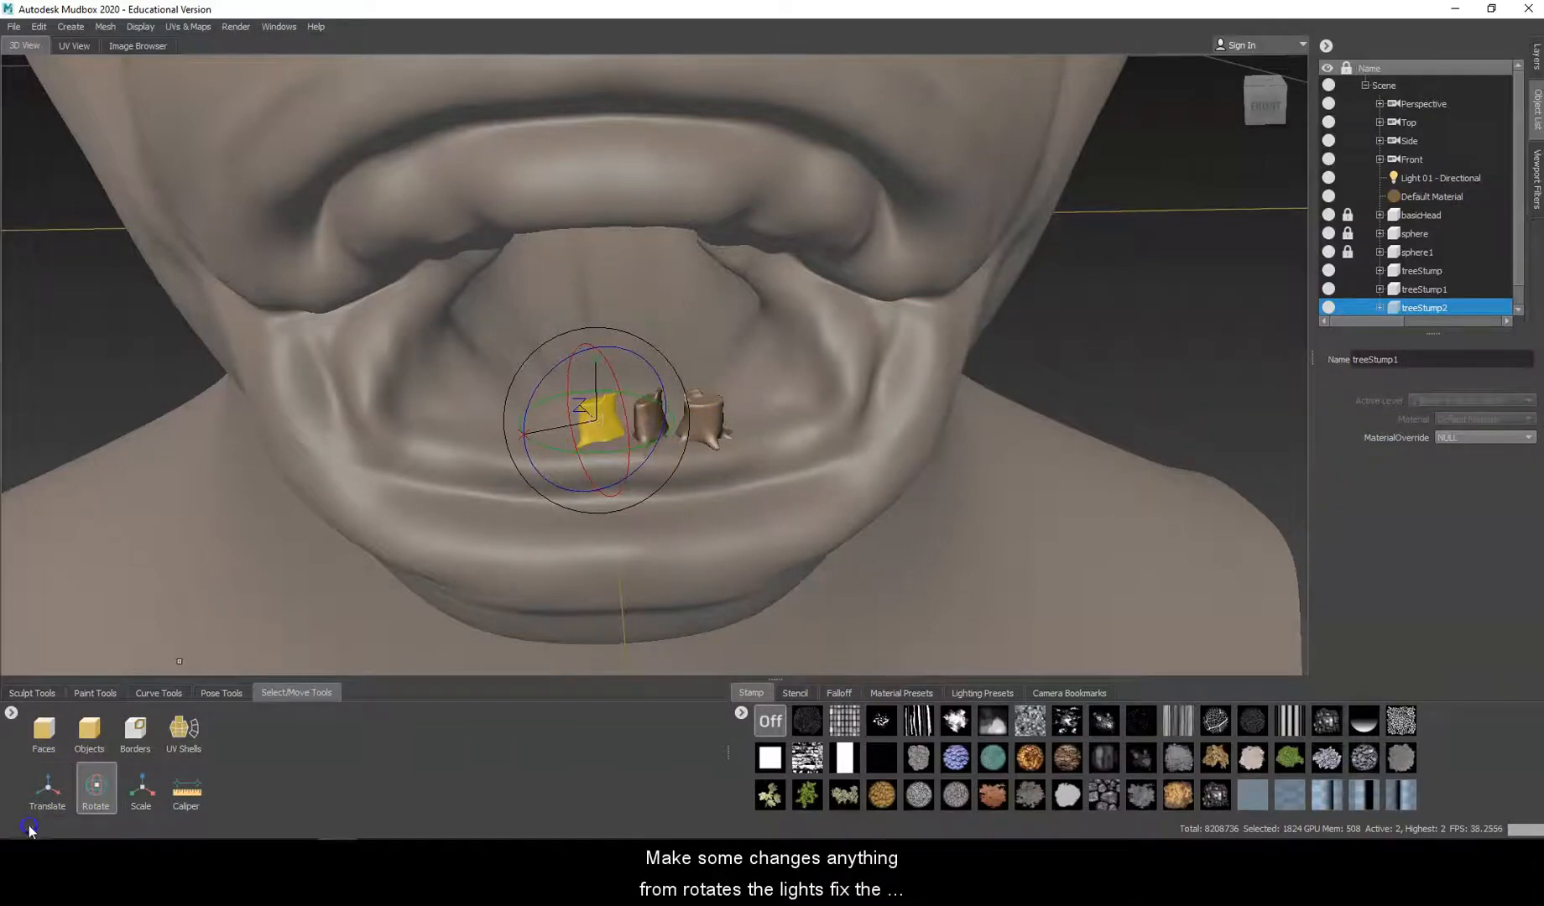
pyautogui.click(140, 789)
pyautogui.moveTo(536, 436); pyautogui.dragTo(765, 177)
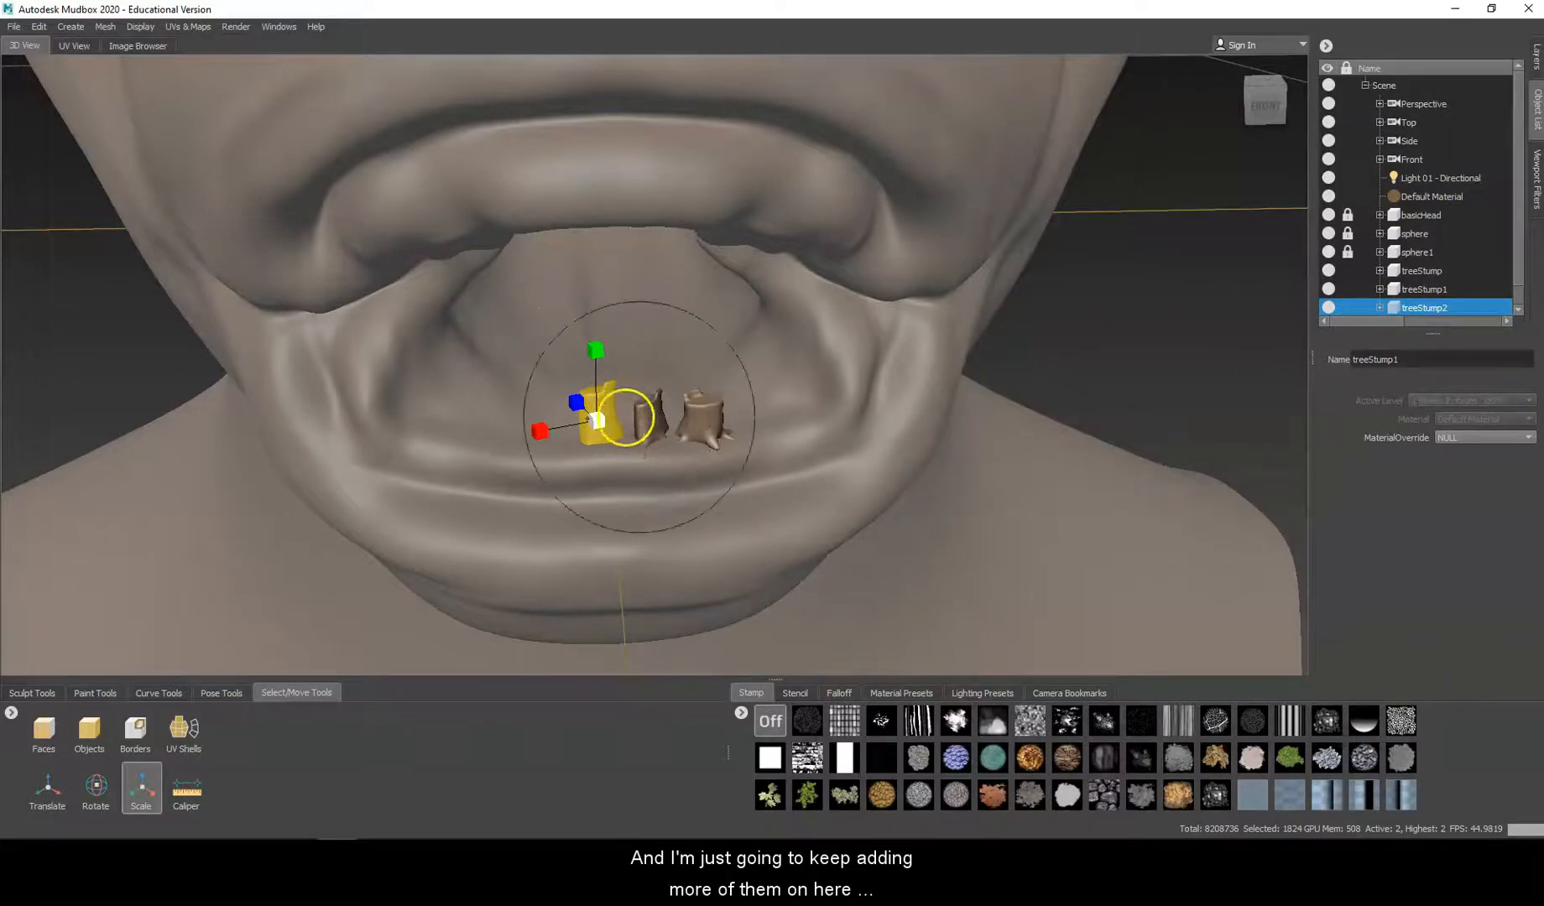
pyautogui.scroll(2, 579, 440)
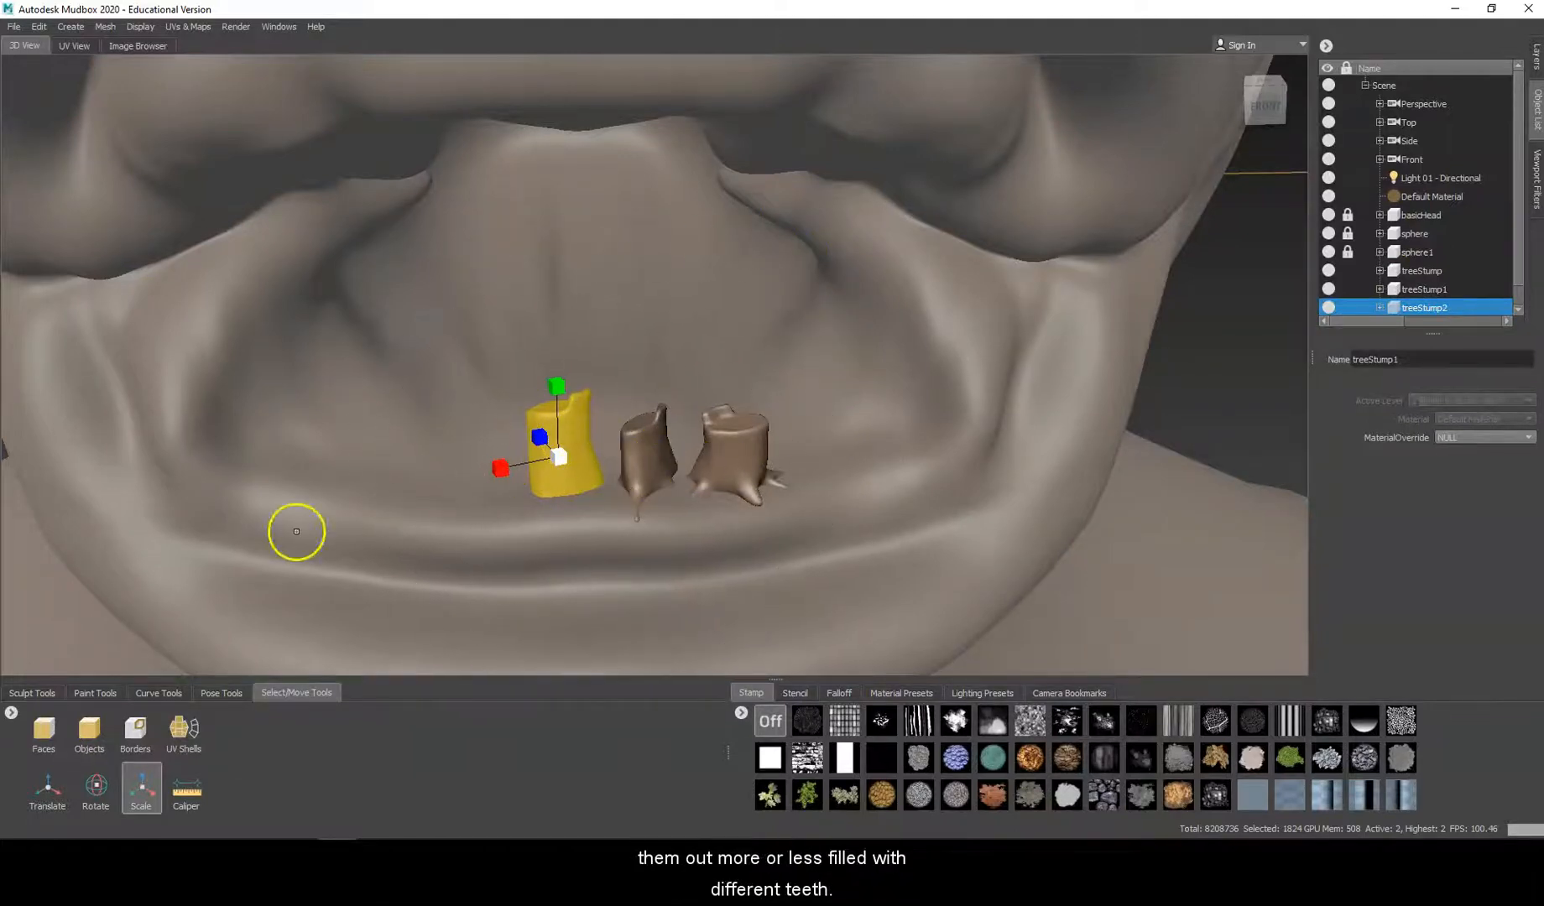
# Select the long upper front tooth with the Translate tool.
pyautogui.click(47, 788)
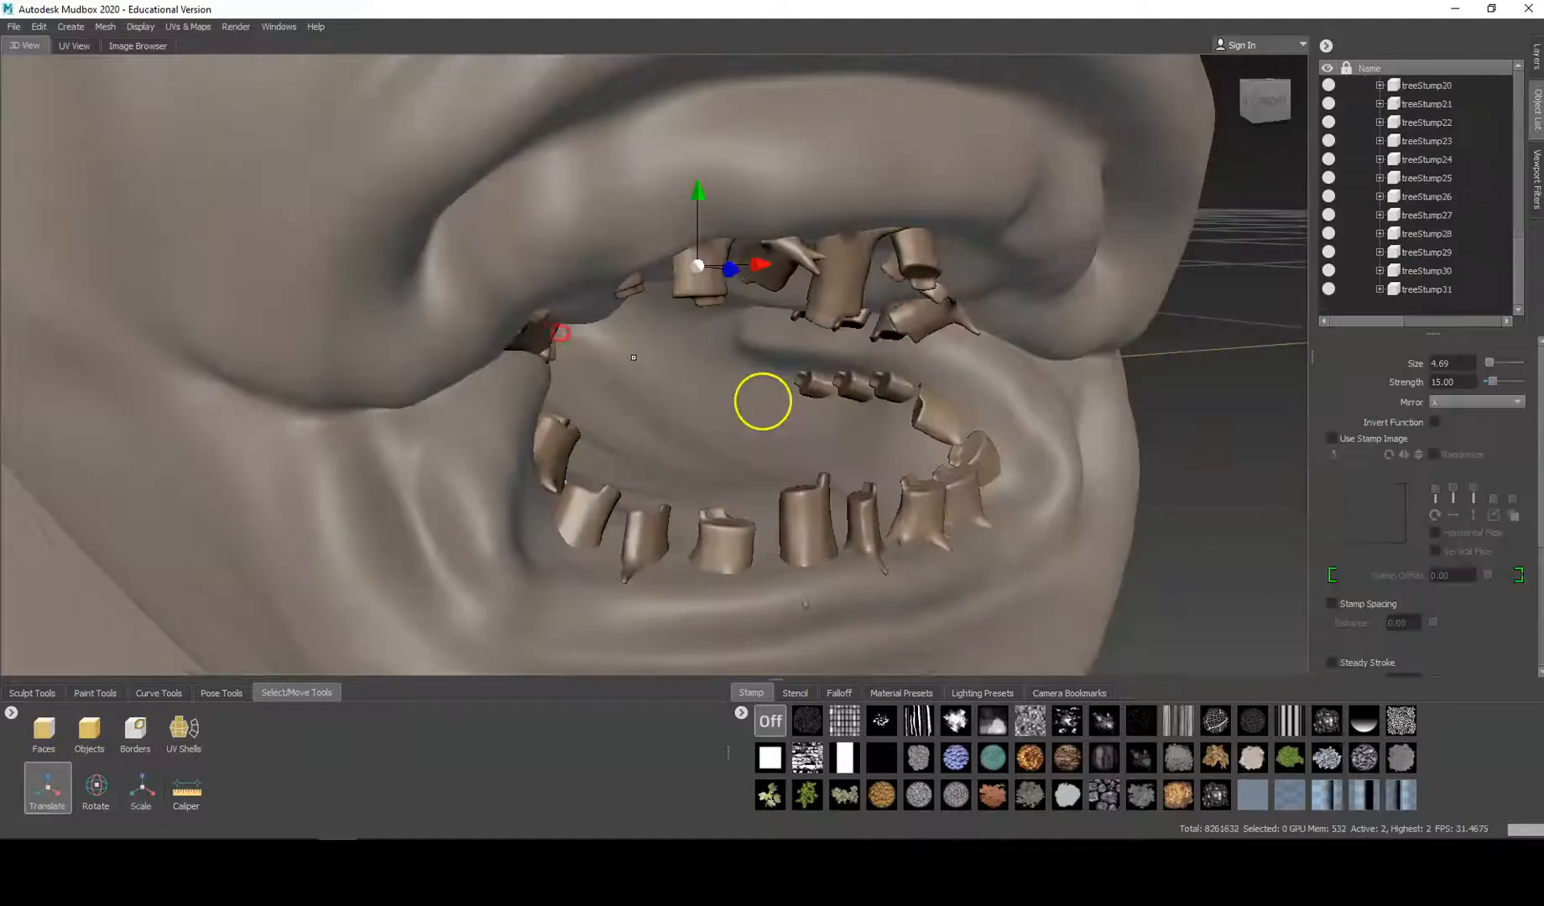
pyautogui.keyDown('alt'); pyautogui.moveTo(800, 458); pyautogui.dragTo(734, 561); pyautogui.keyUp('alt')
pyautogui.click(678, 261)
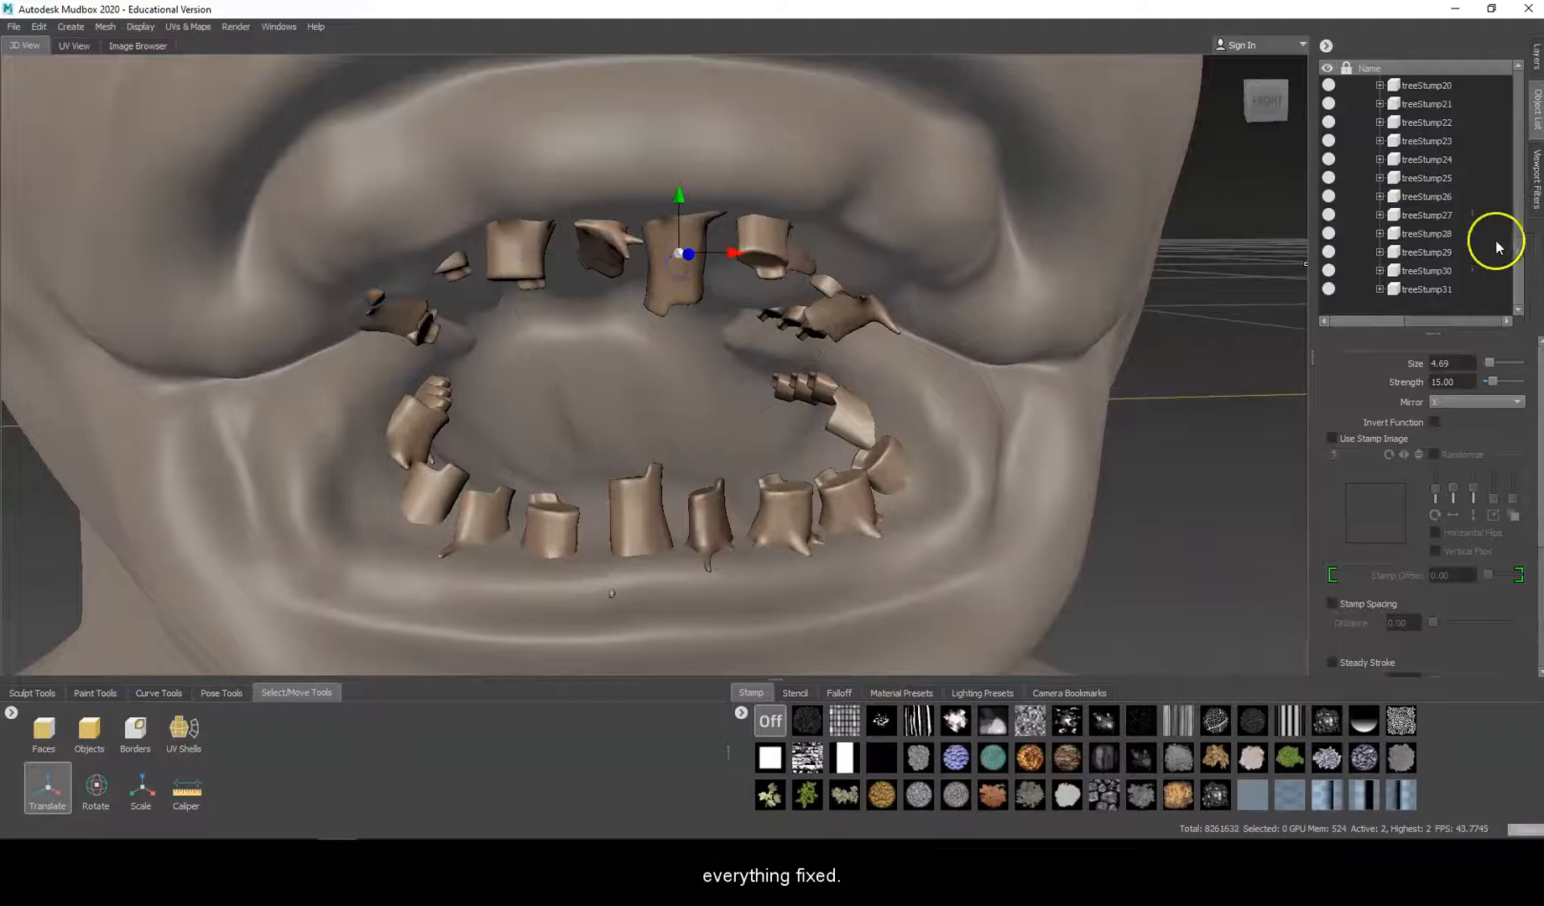
# Select all the tree stump meshes, from treeStump to treeStump31, and combine them into one object.
pyautogui.scroll(1, 1517, 256)
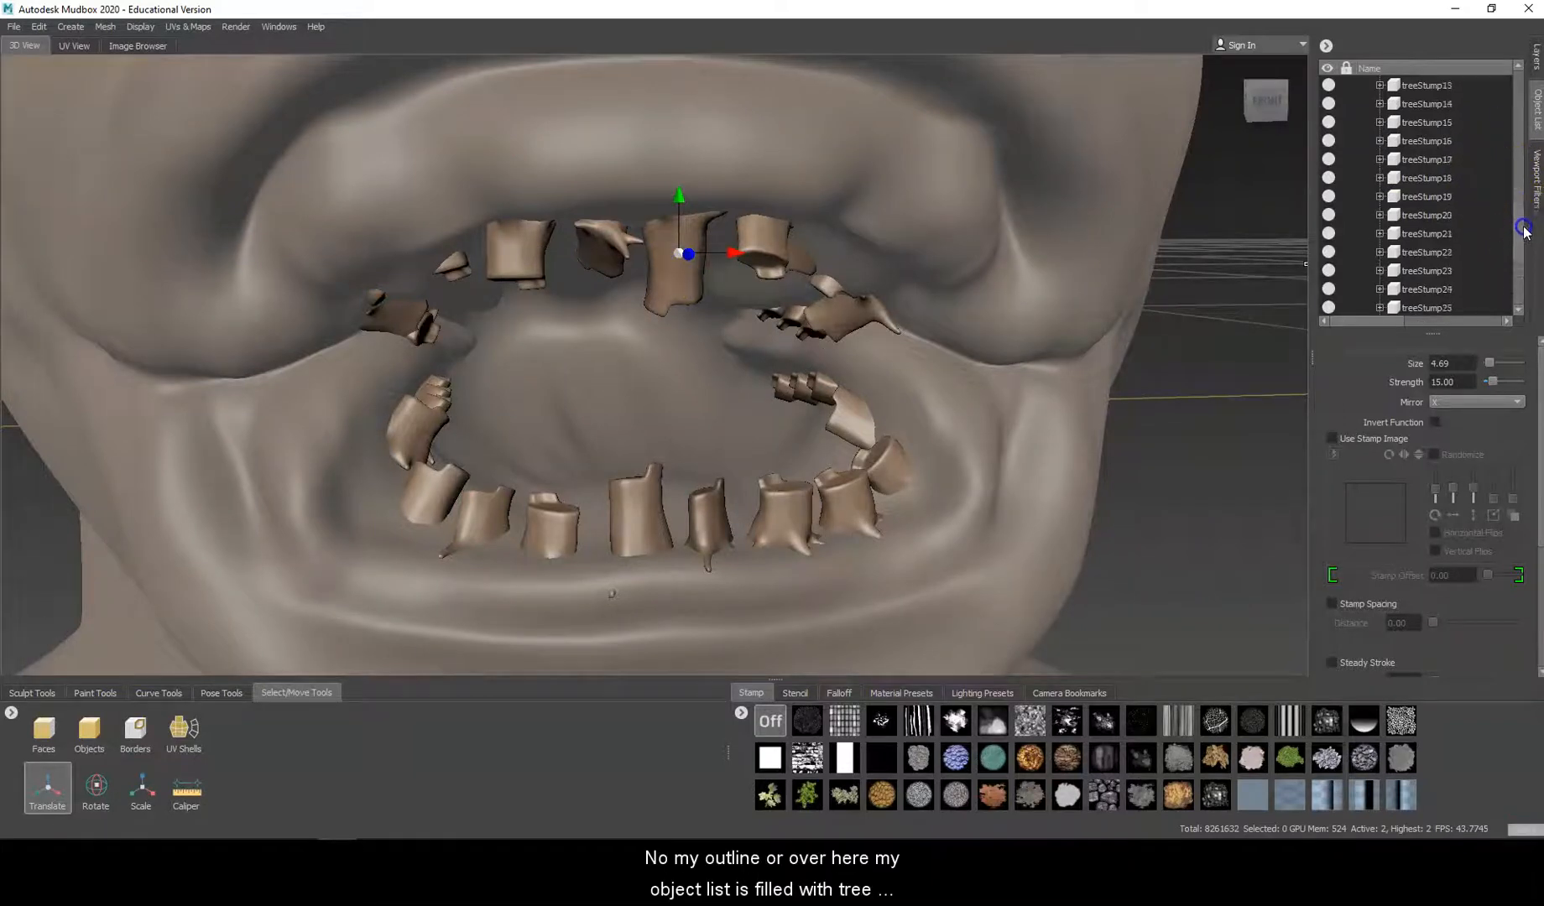
pyautogui.moveTo(1520, 179); pyautogui.dragTo(1525, 126)
pyautogui.click(1444, 159)
pyautogui.keyDown('shift'); pyautogui.click(1470, 286); pyautogui.keyUp('shift')
pyautogui.moveTo(1440, 321); pyautogui.dragTo(1382, 320)
pyautogui.moveTo(1517, 137); pyautogui.dragTo(1519, 181)
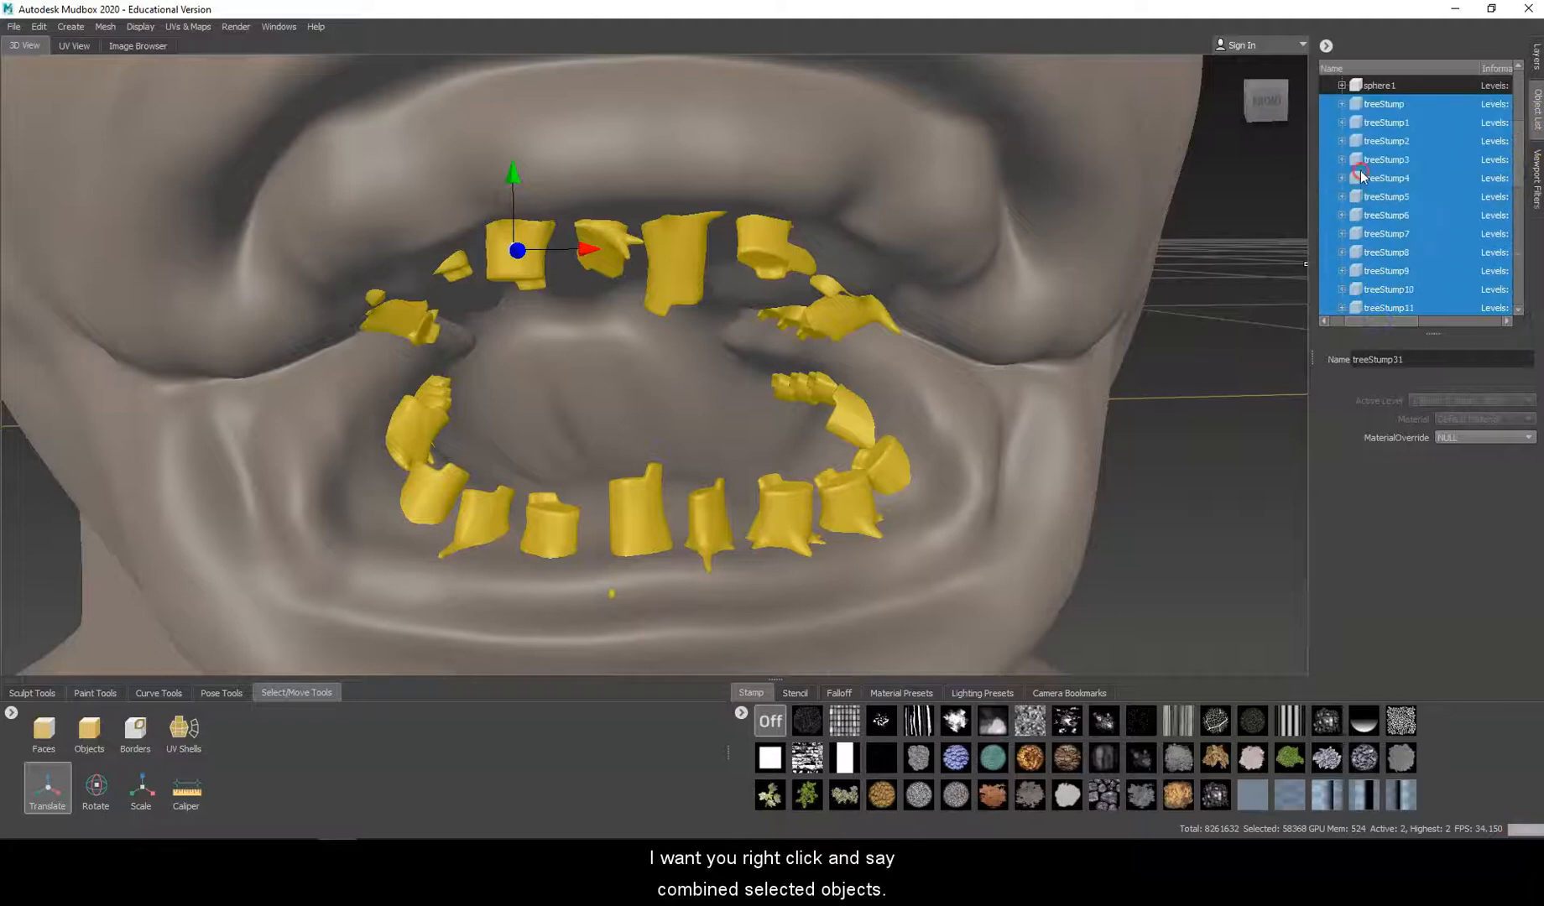
pyautogui.rightClick(1361, 172)
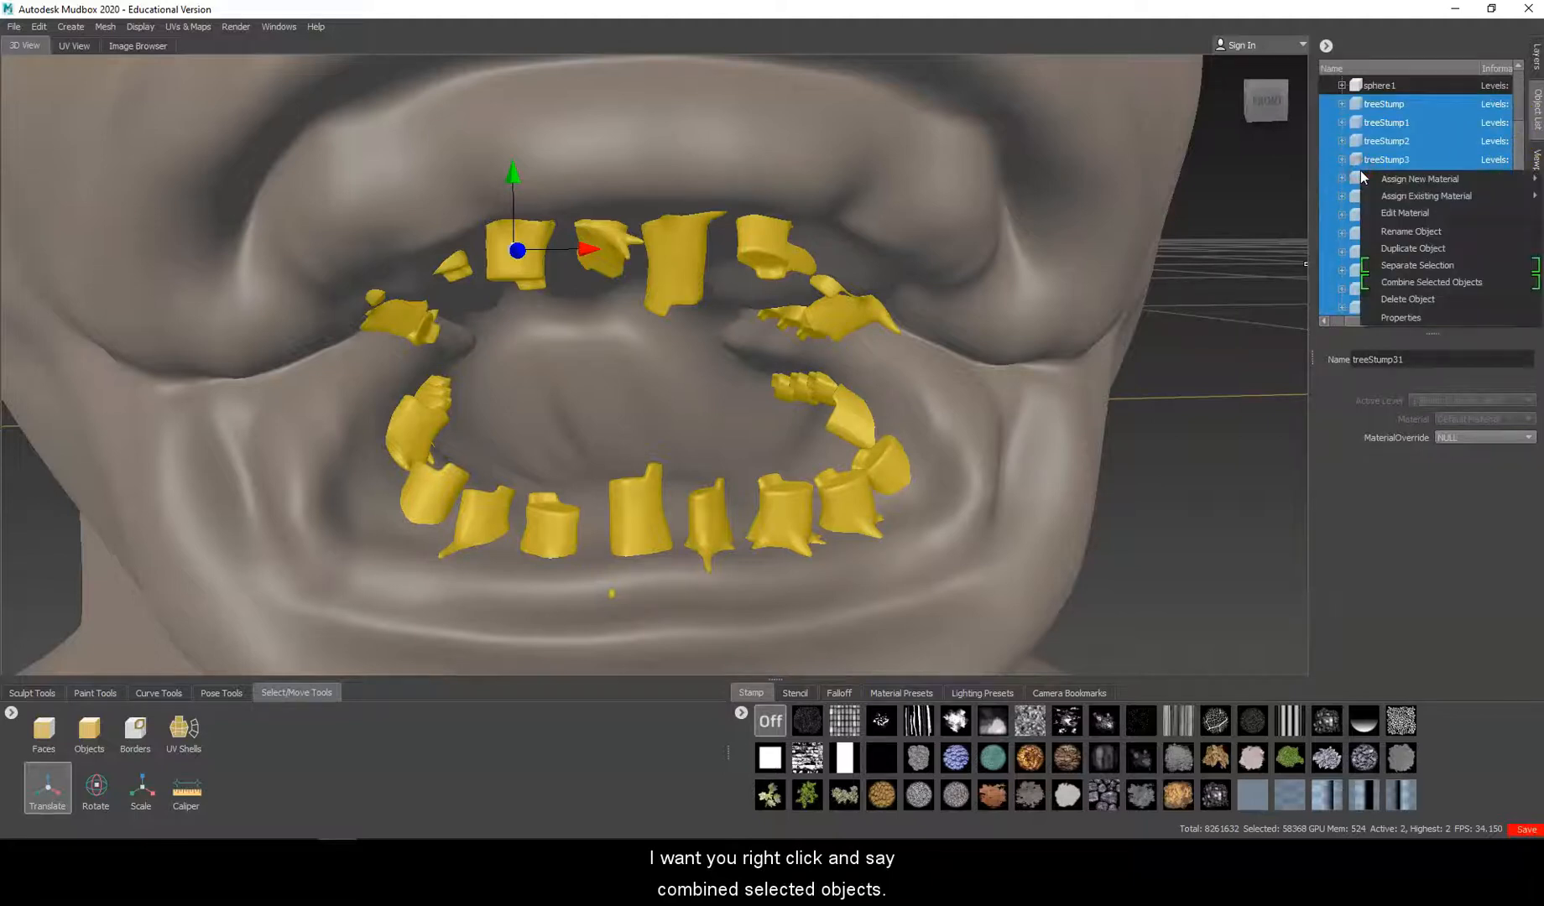
pyautogui.click(1417, 282)
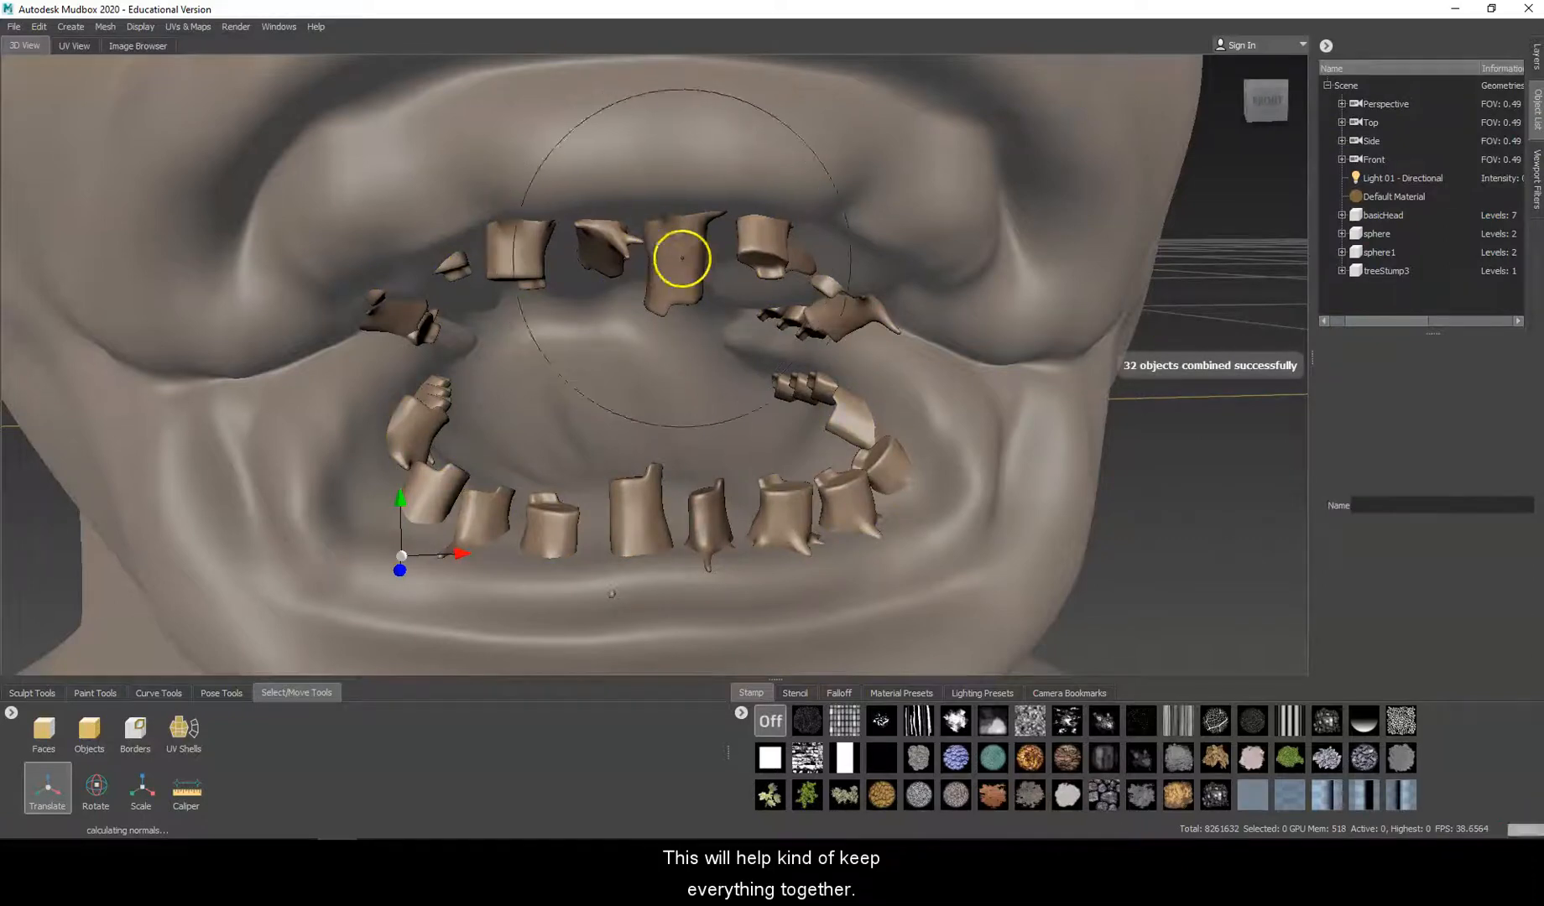
# Subdivide the combined treeStump3 teeth mesh up to four levels.
pyautogui.click(1385, 272)
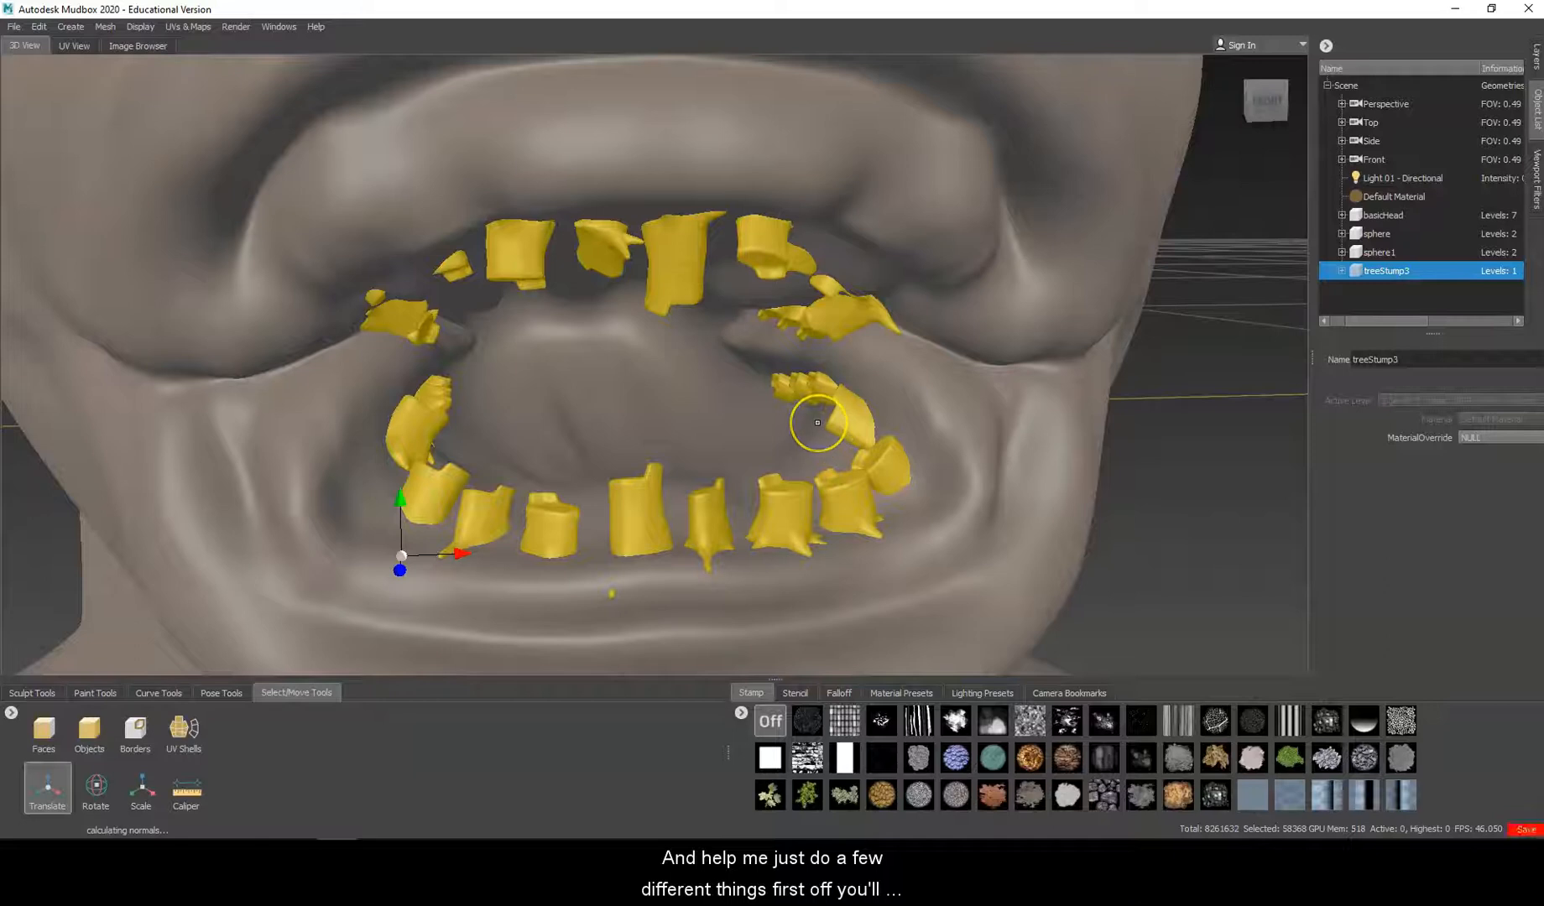
pyautogui.keyDown('alt'); pyautogui.moveTo(855, 438); pyautogui.dragTo(815, 403); pyautogui.keyUp('alt')
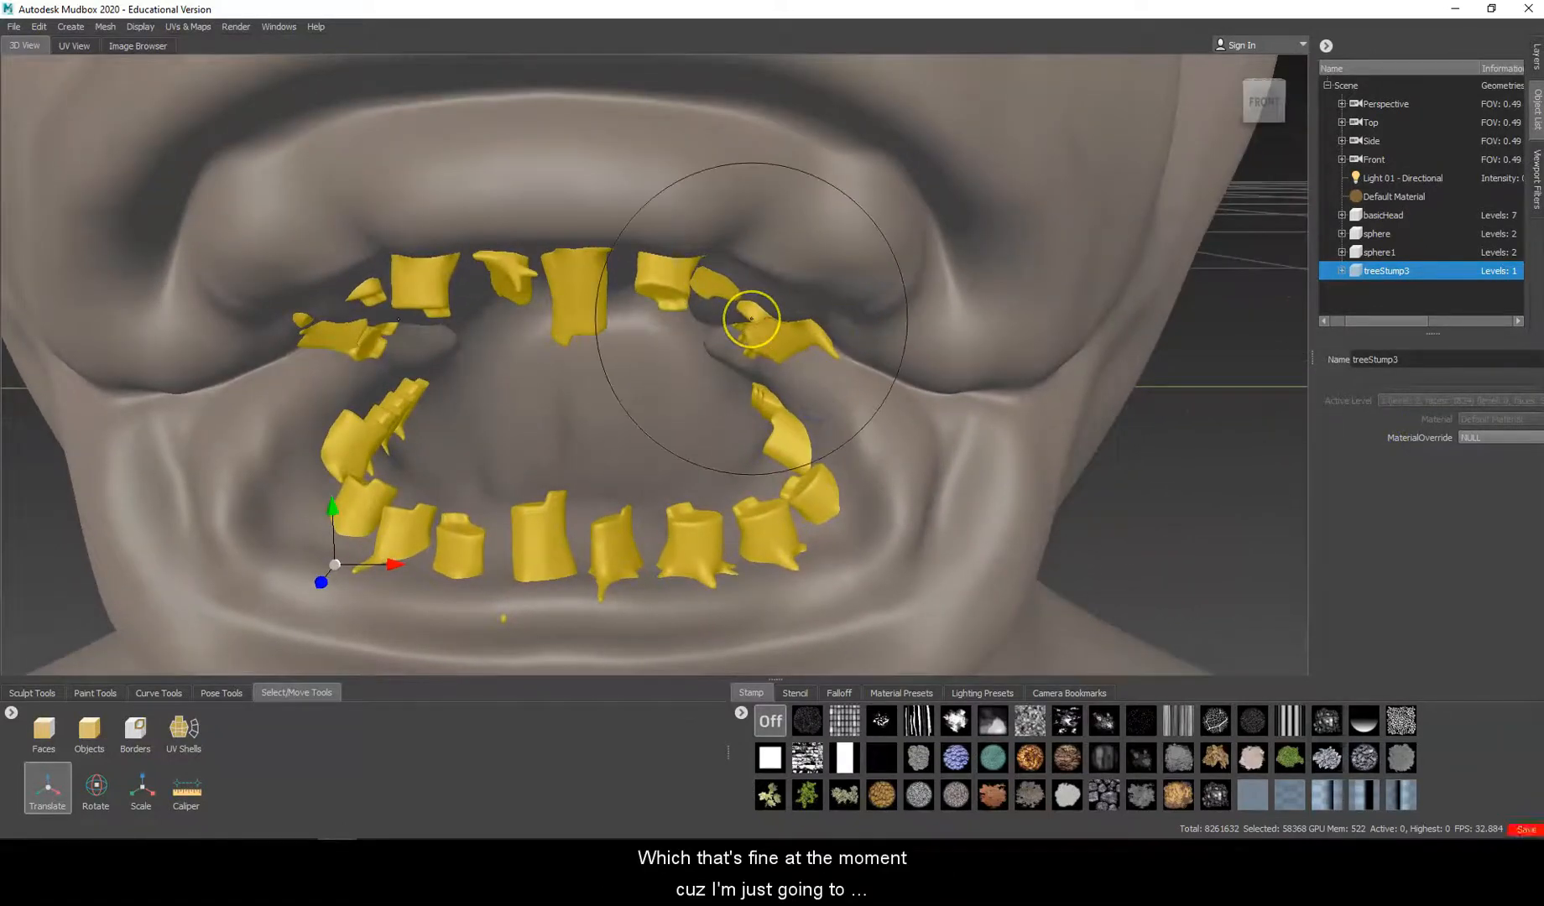
pyautogui.hotkey('shift', 'd')
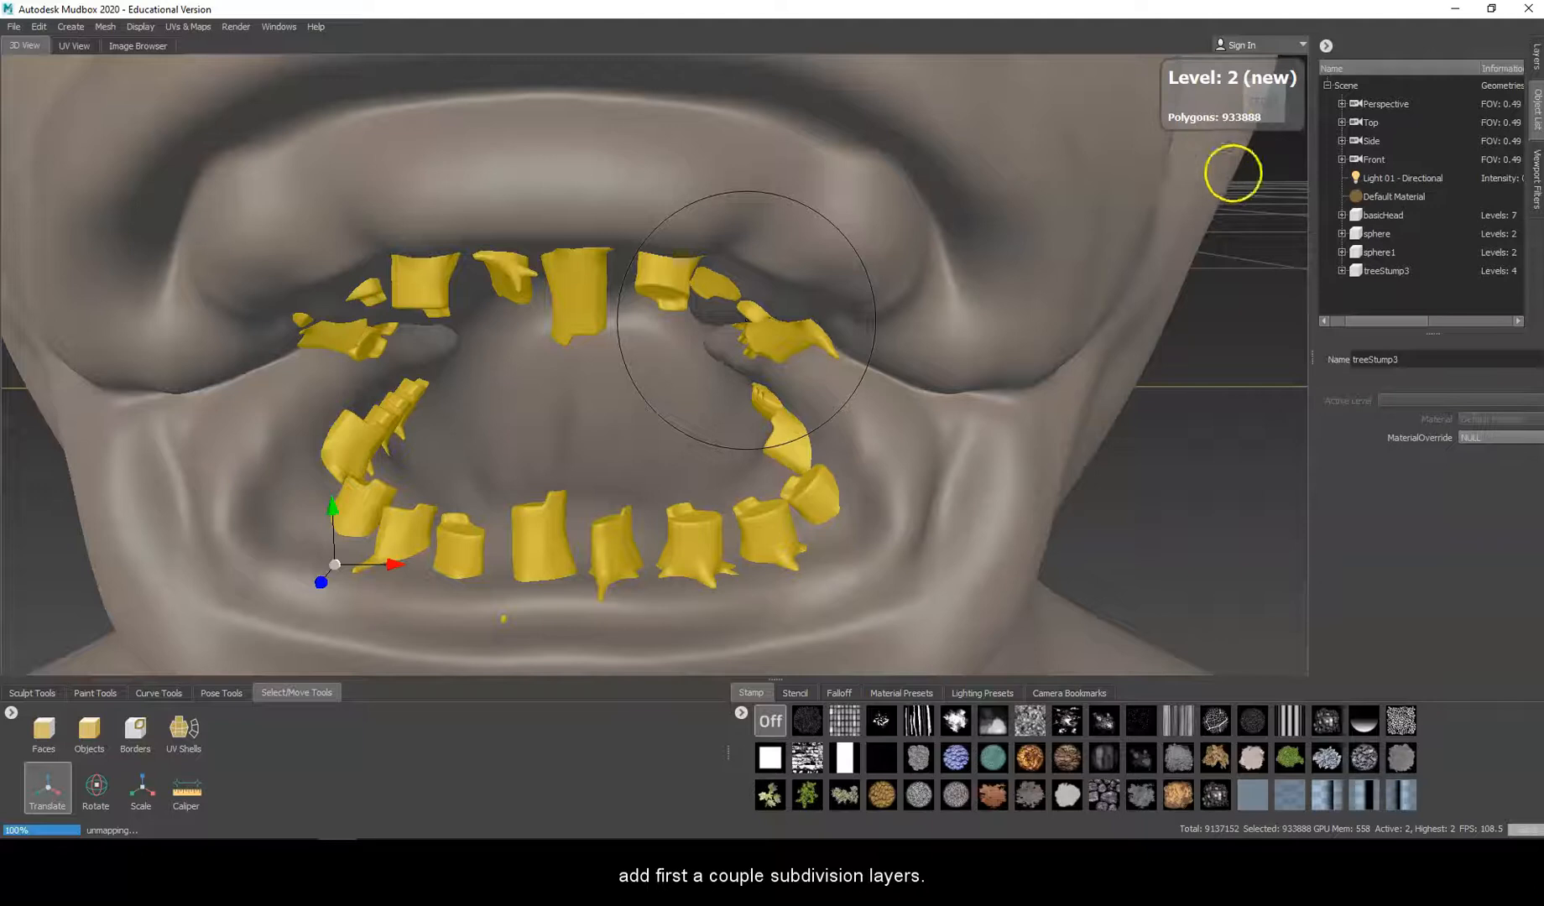
# Choose the Sculpt brush for the teeth and set both its strength and size to 1.00.
pyautogui.click(33, 693)
pyautogui.click(43, 728)
pyautogui.keyDown('alt'); pyautogui.moveTo(620, 212); pyautogui.dragTo(670, 251, button='middle'); pyautogui.keyUp('alt')
pyautogui.press('m')
pyautogui.moveTo(605, 381); pyautogui.dragTo(604, 396)
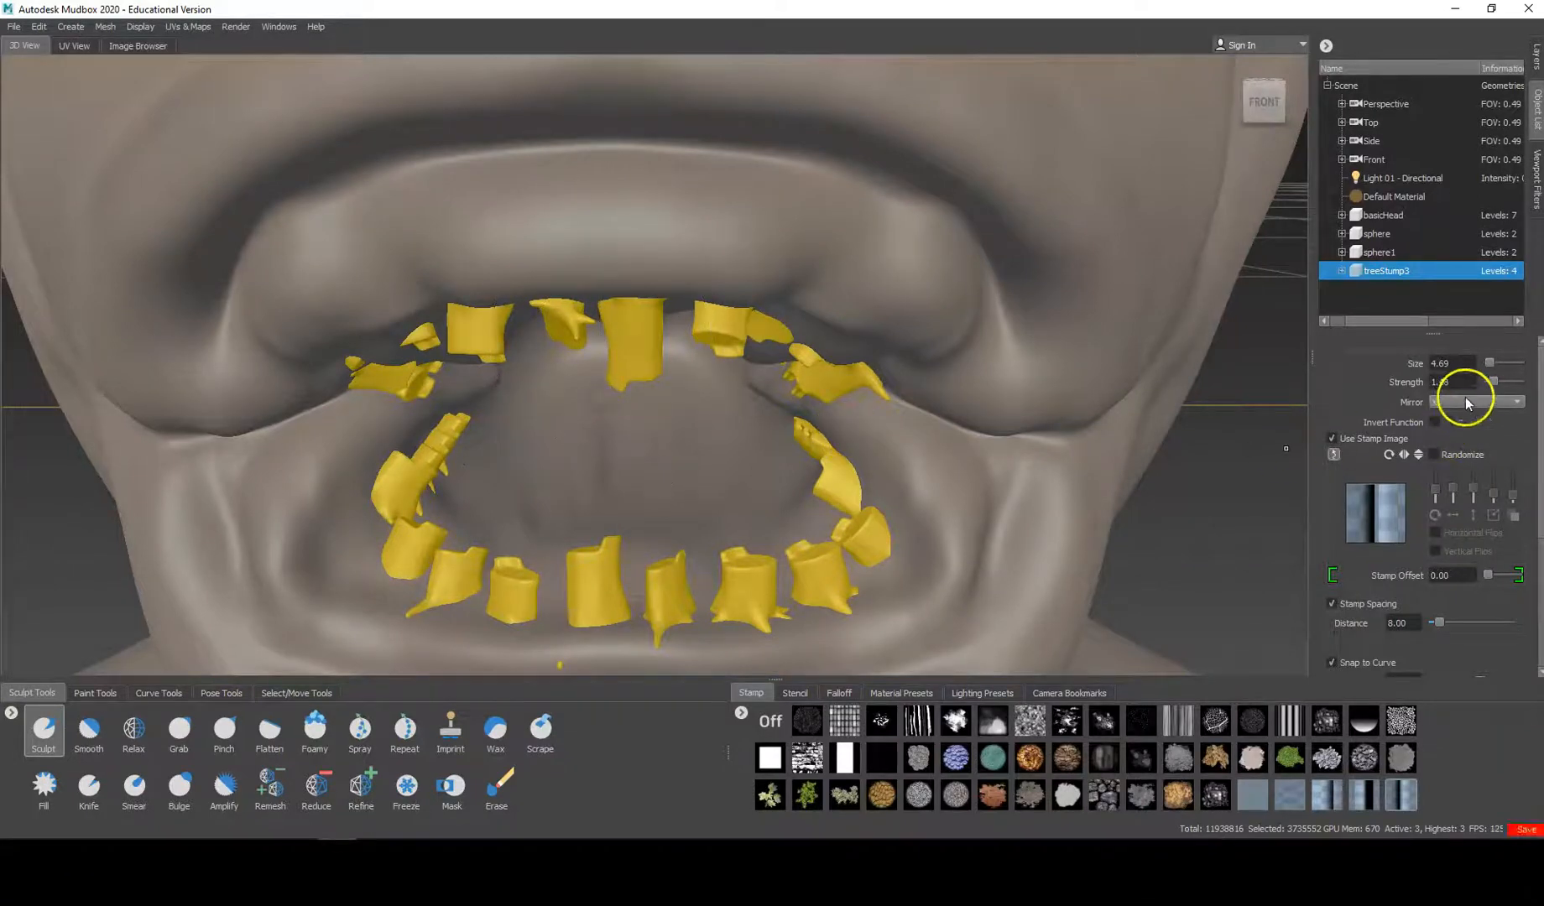
pyautogui.write('1.00')
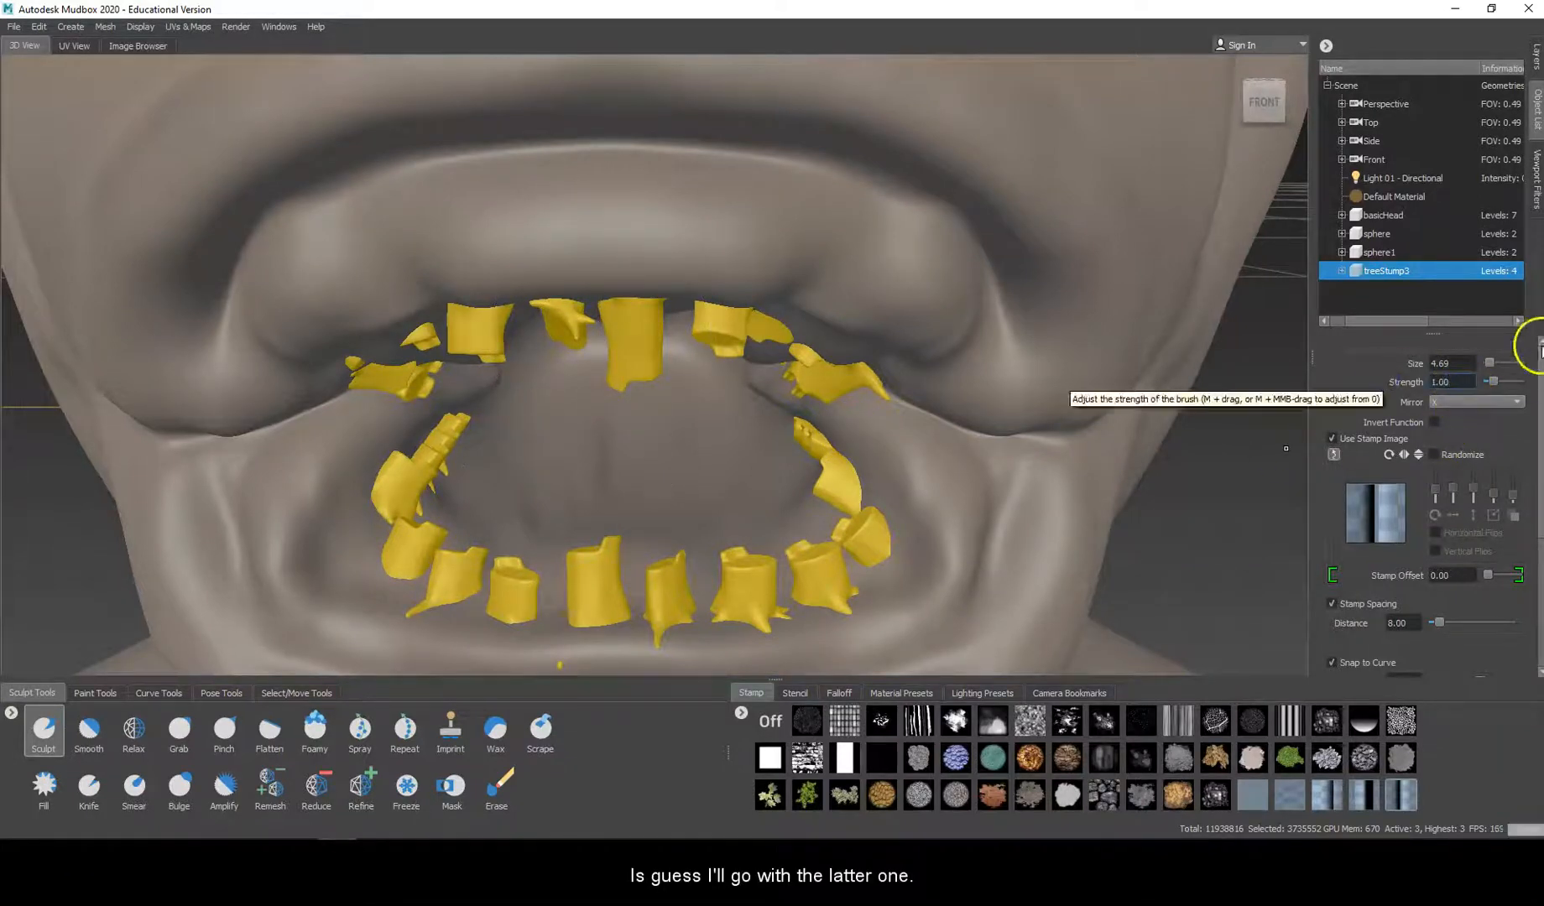
pyautogui.write('1.00')
# Try a Sculpt stroke on the long upper front tooth at strength 0.20.
pyautogui.moveTo(629, 329); pyautogui.dragTo(629, 344)
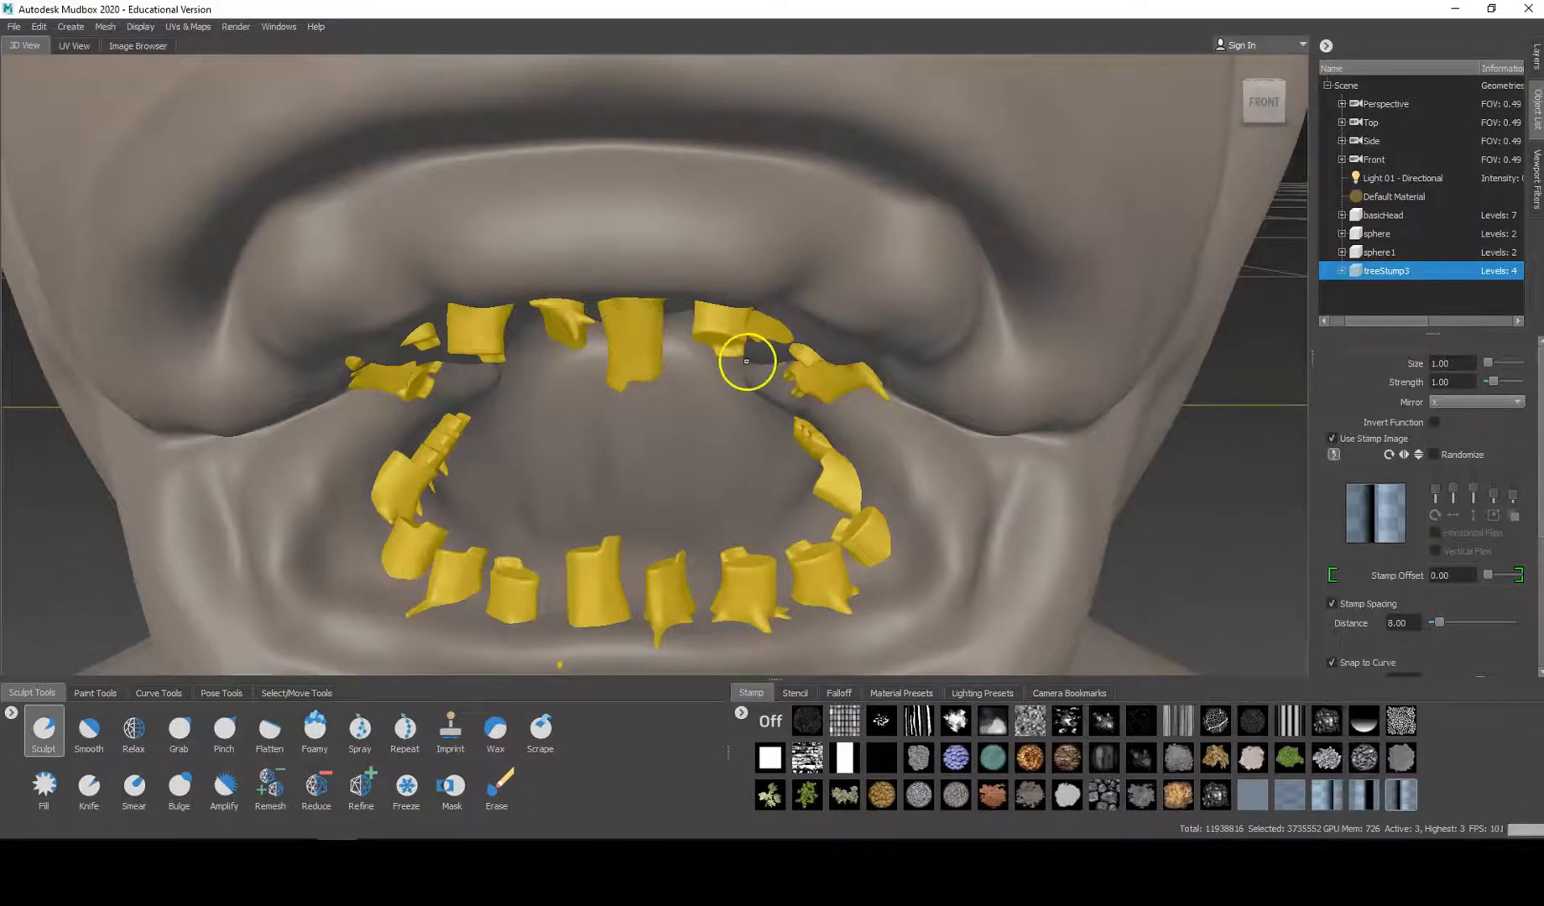
pyautogui.click(1466, 382)
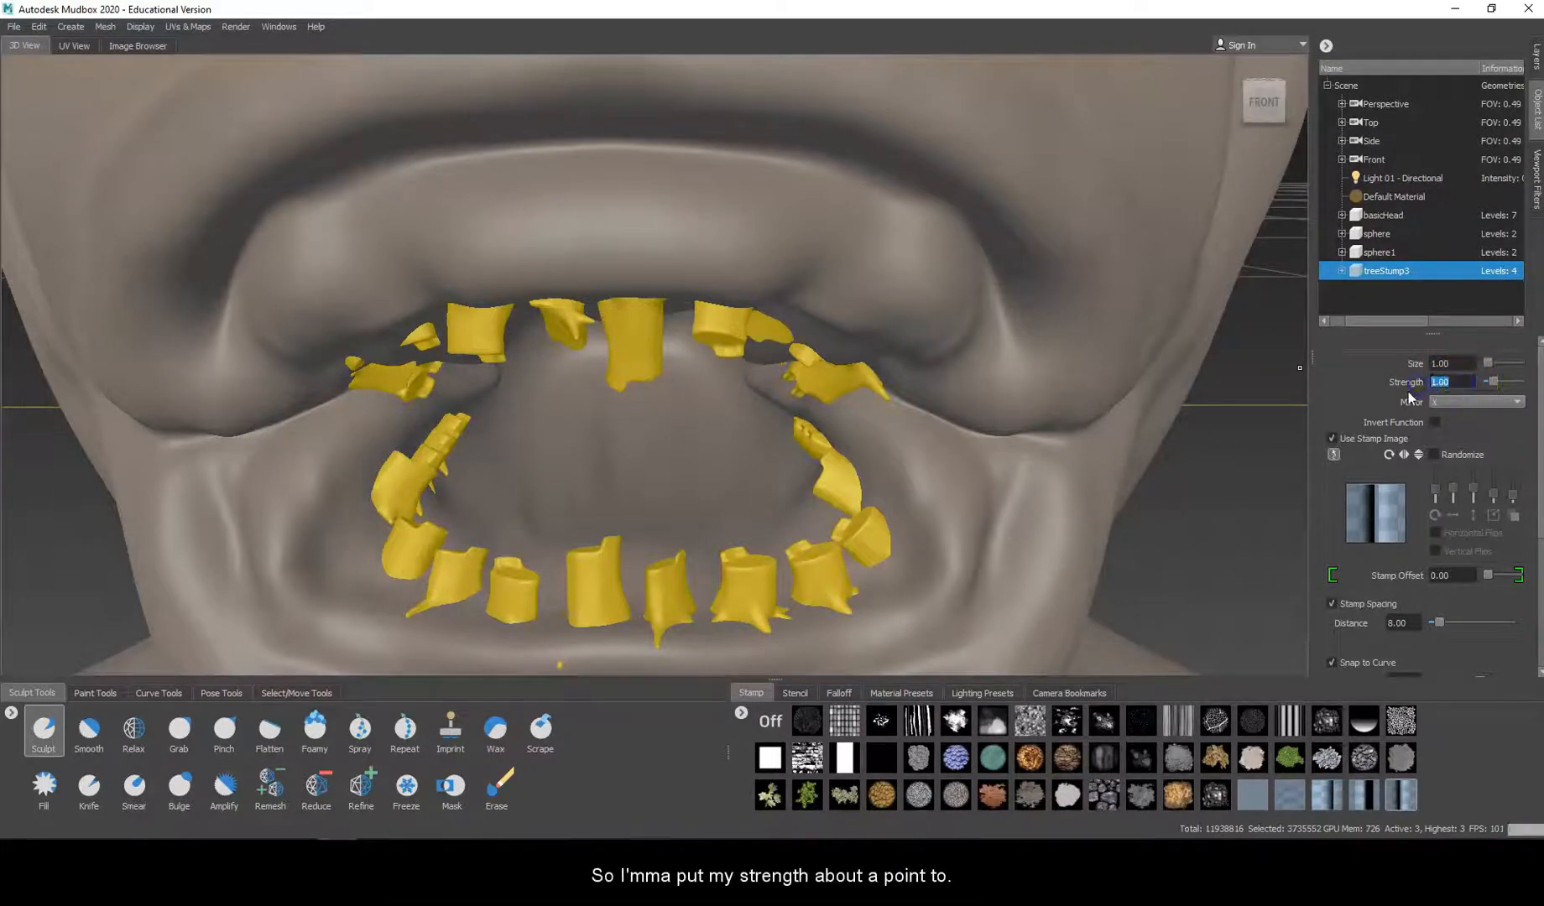
pyautogui.write('.2')
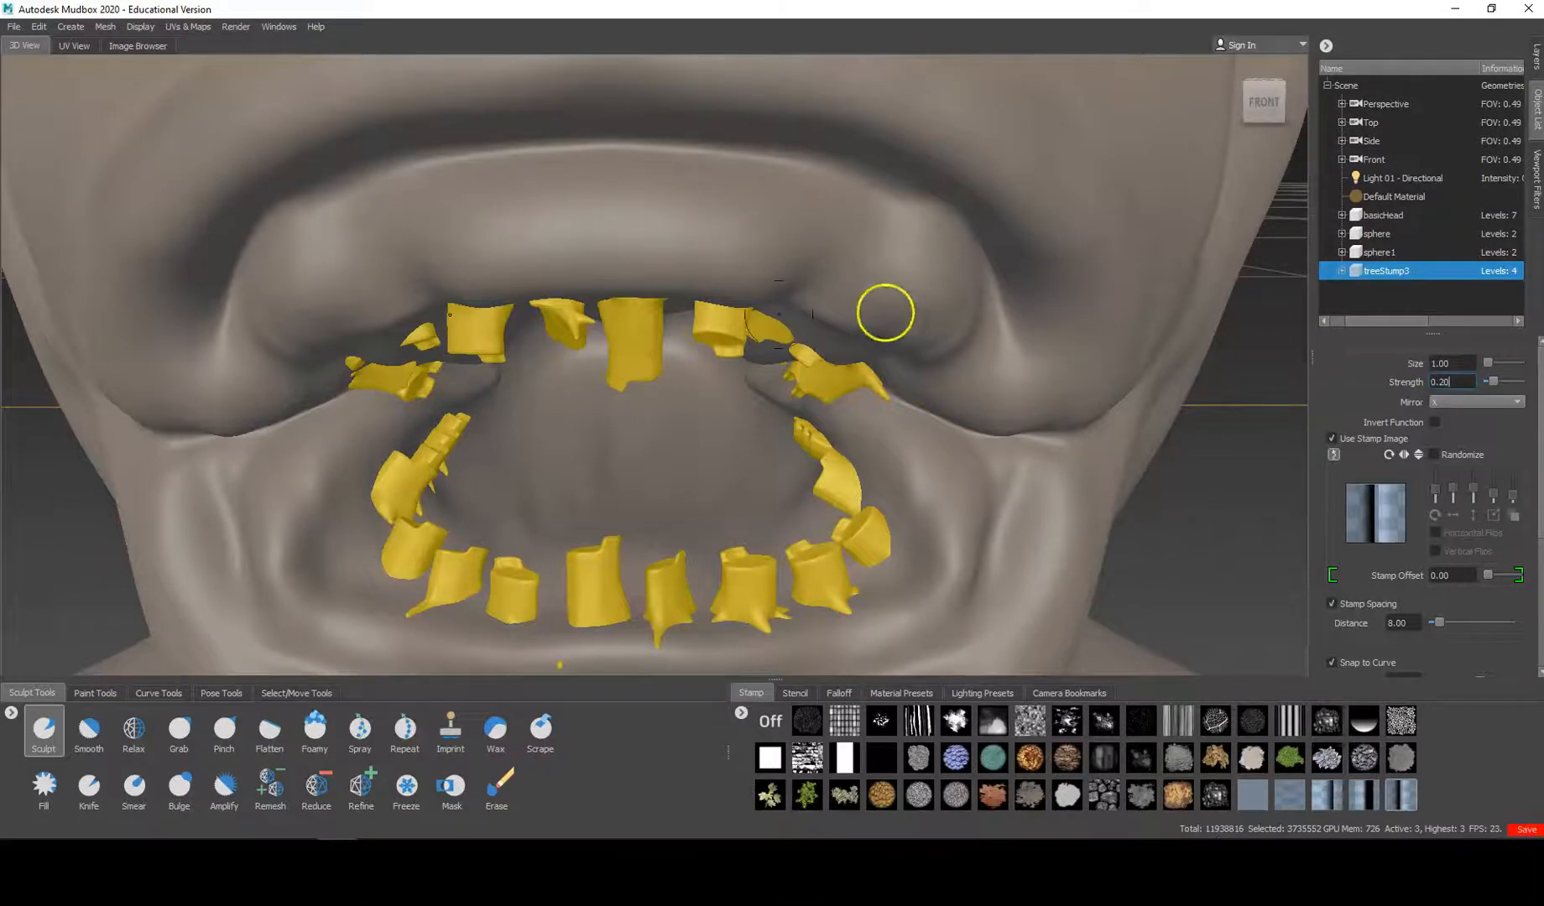
pyautogui.moveTo(624, 320); pyautogui.dragTo(613, 361)
pyautogui.hotkey('ctrl', 'z')
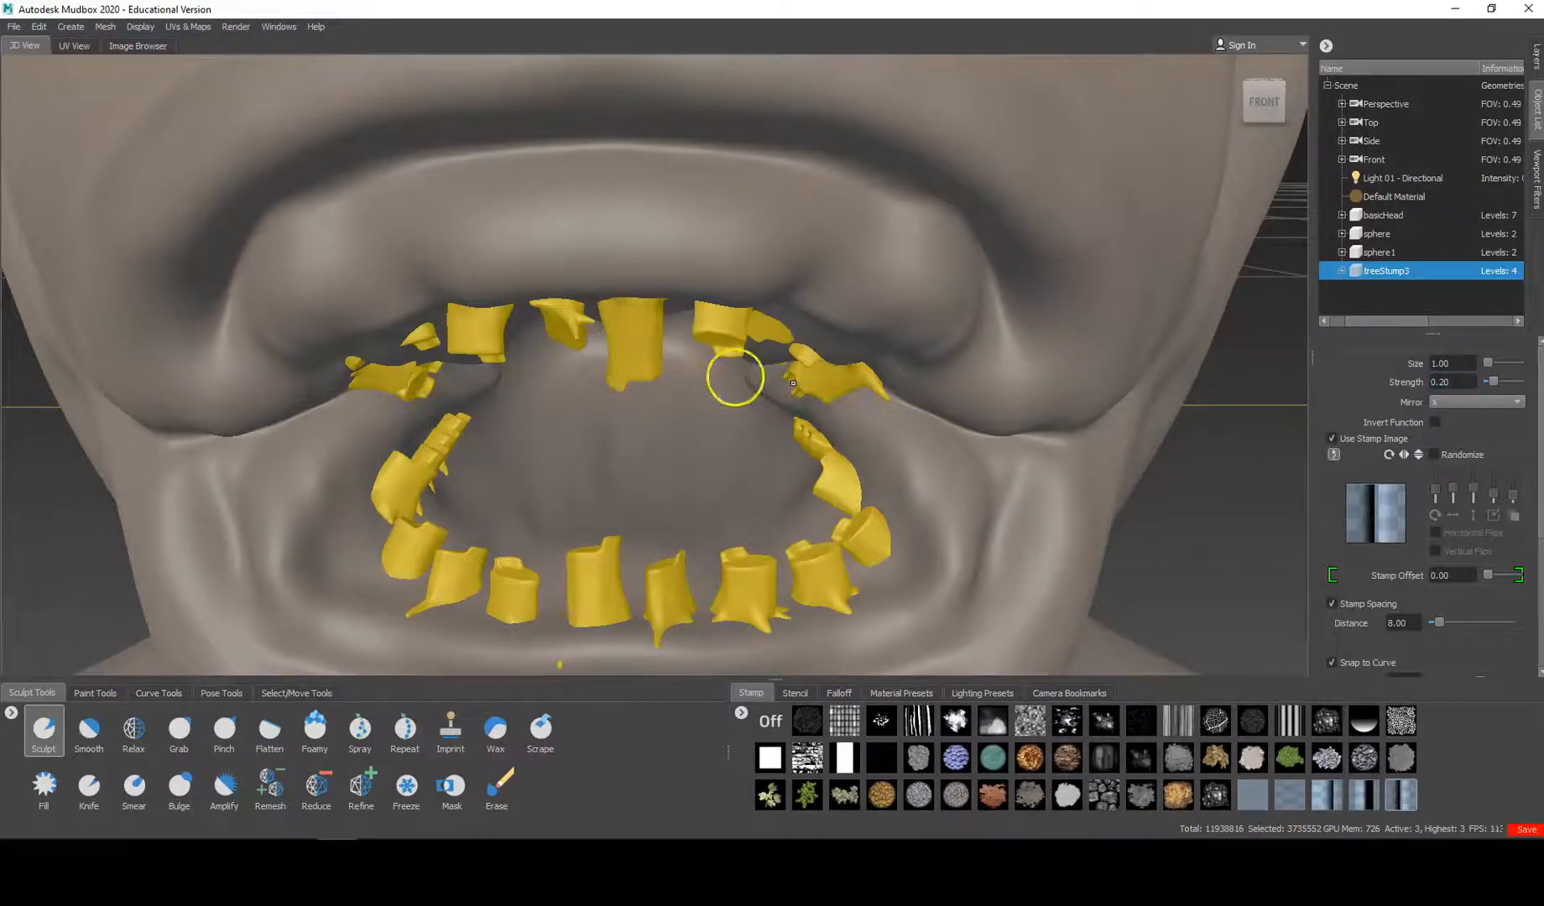
# Set the Sculpt brush strength to 0.05 and its size to 0.75 for finer cuts.
pyautogui.moveTo(1452, 382); pyautogui.dragTo(1385, 382)
pyautogui.write('.05')
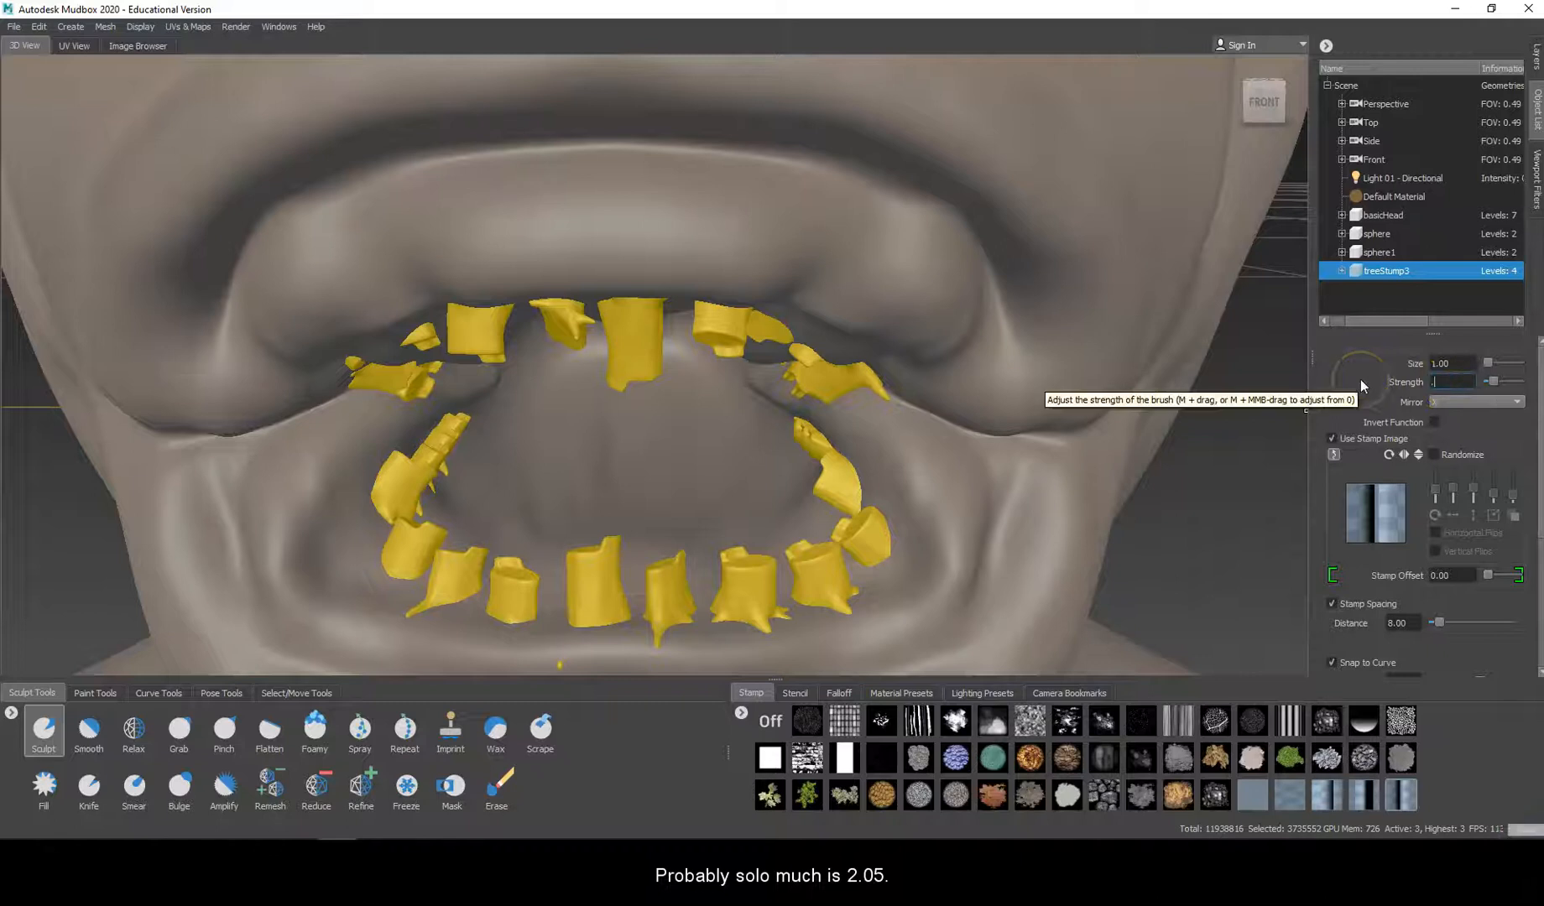
pyautogui.press('Return')
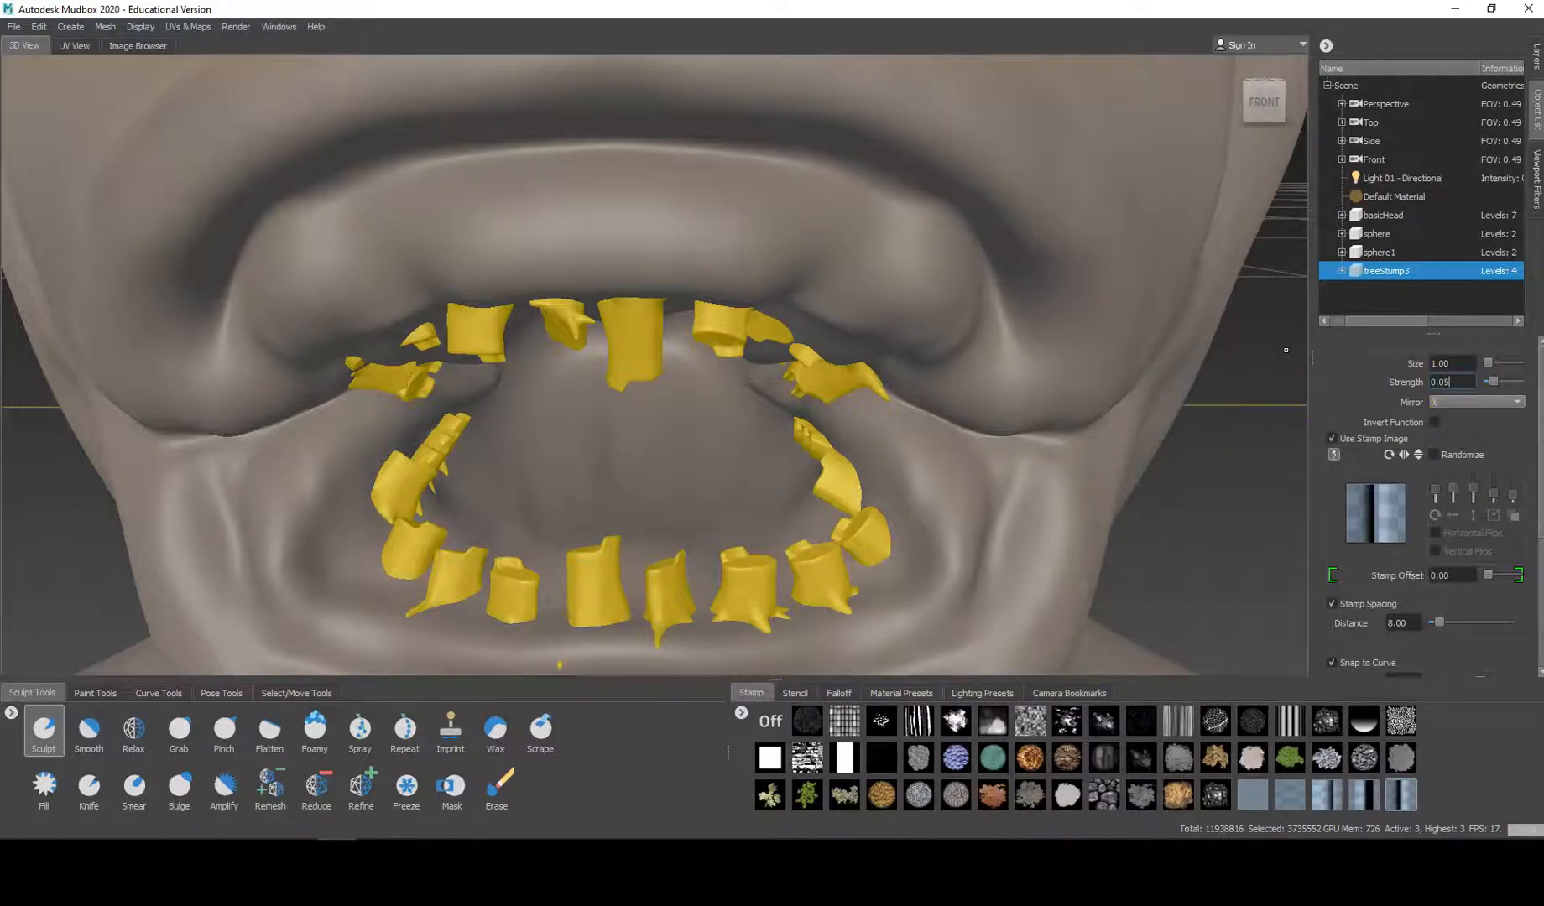
pyautogui.doubleClick(1461, 364)
pyautogui.press('BackSpace')
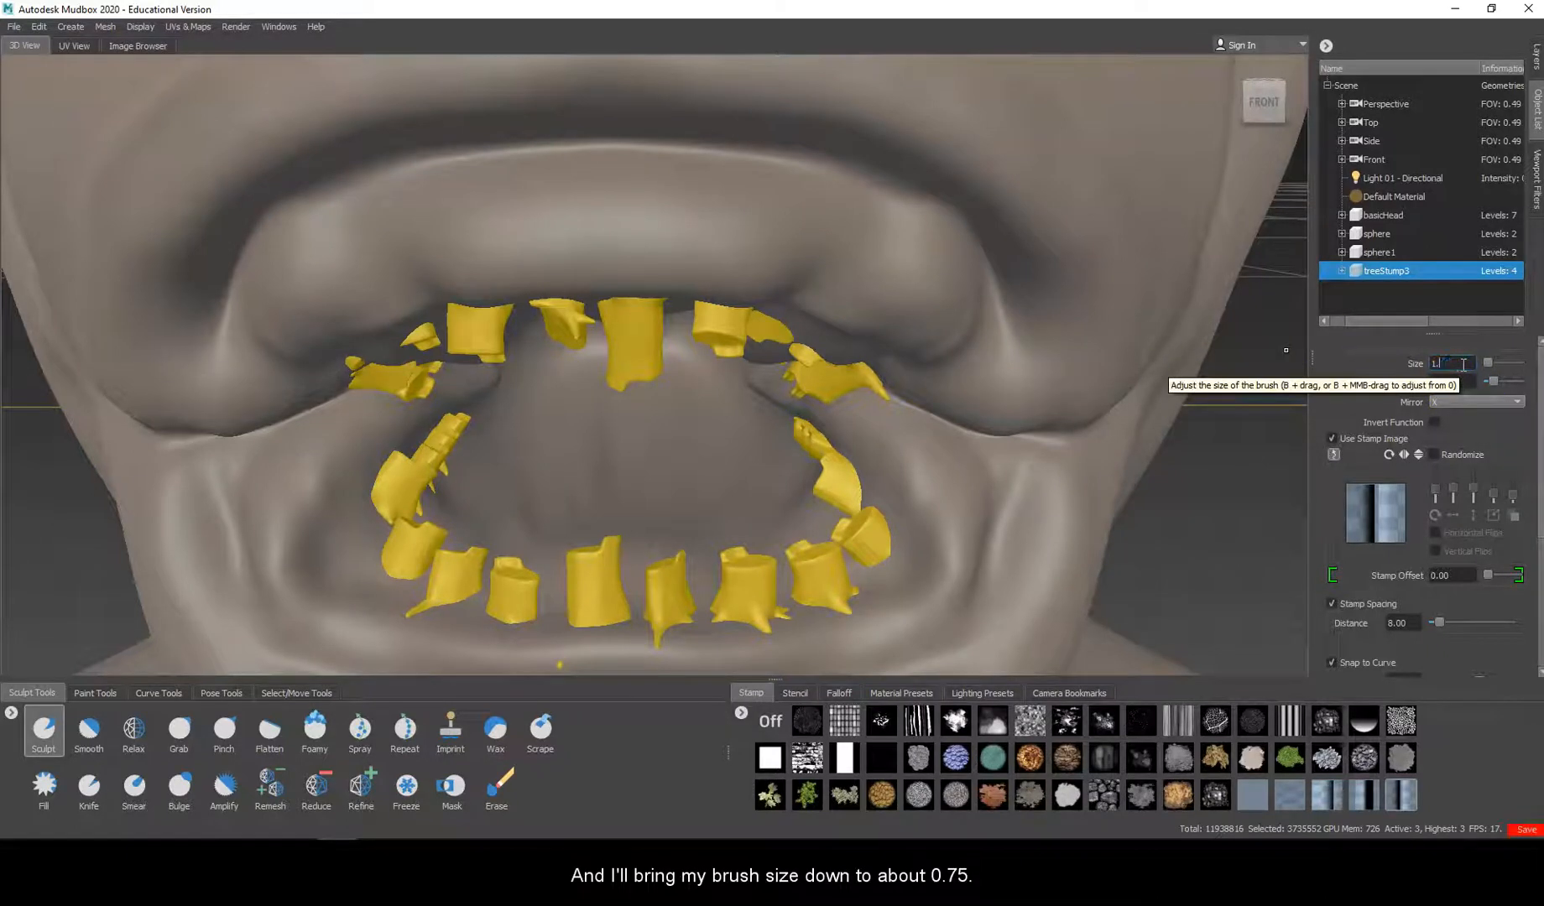
pyautogui.write('.75')
pyautogui.press('Return')
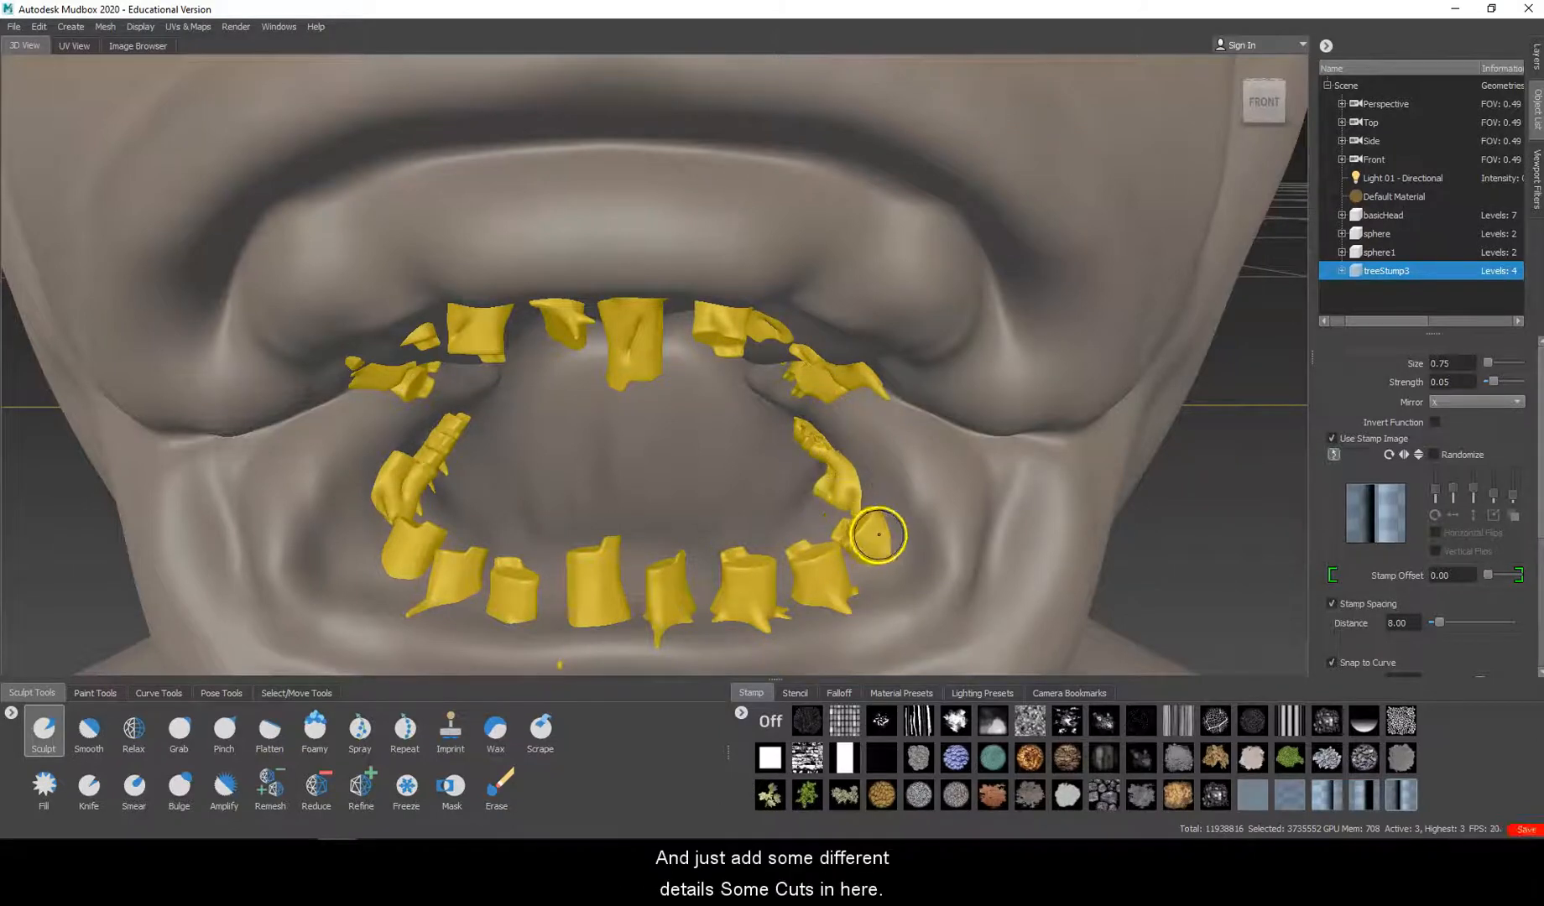
# Sculpt irregular cuts and grooves into the lower, side and upper teeth with the stamped brush.
pyautogui.moveTo(734, 588)
pyautogui.mouseDown()
pyautogui.moveTo(759, 558)
pyautogui.moveTo(734, 568)
pyautogui.moveTo(666, 545)
pyautogui.moveTo(676, 592)
pyautogui.moveTo(605, 547)
pyautogui.moveTo(601, 587)
pyautogui.mouseUp()
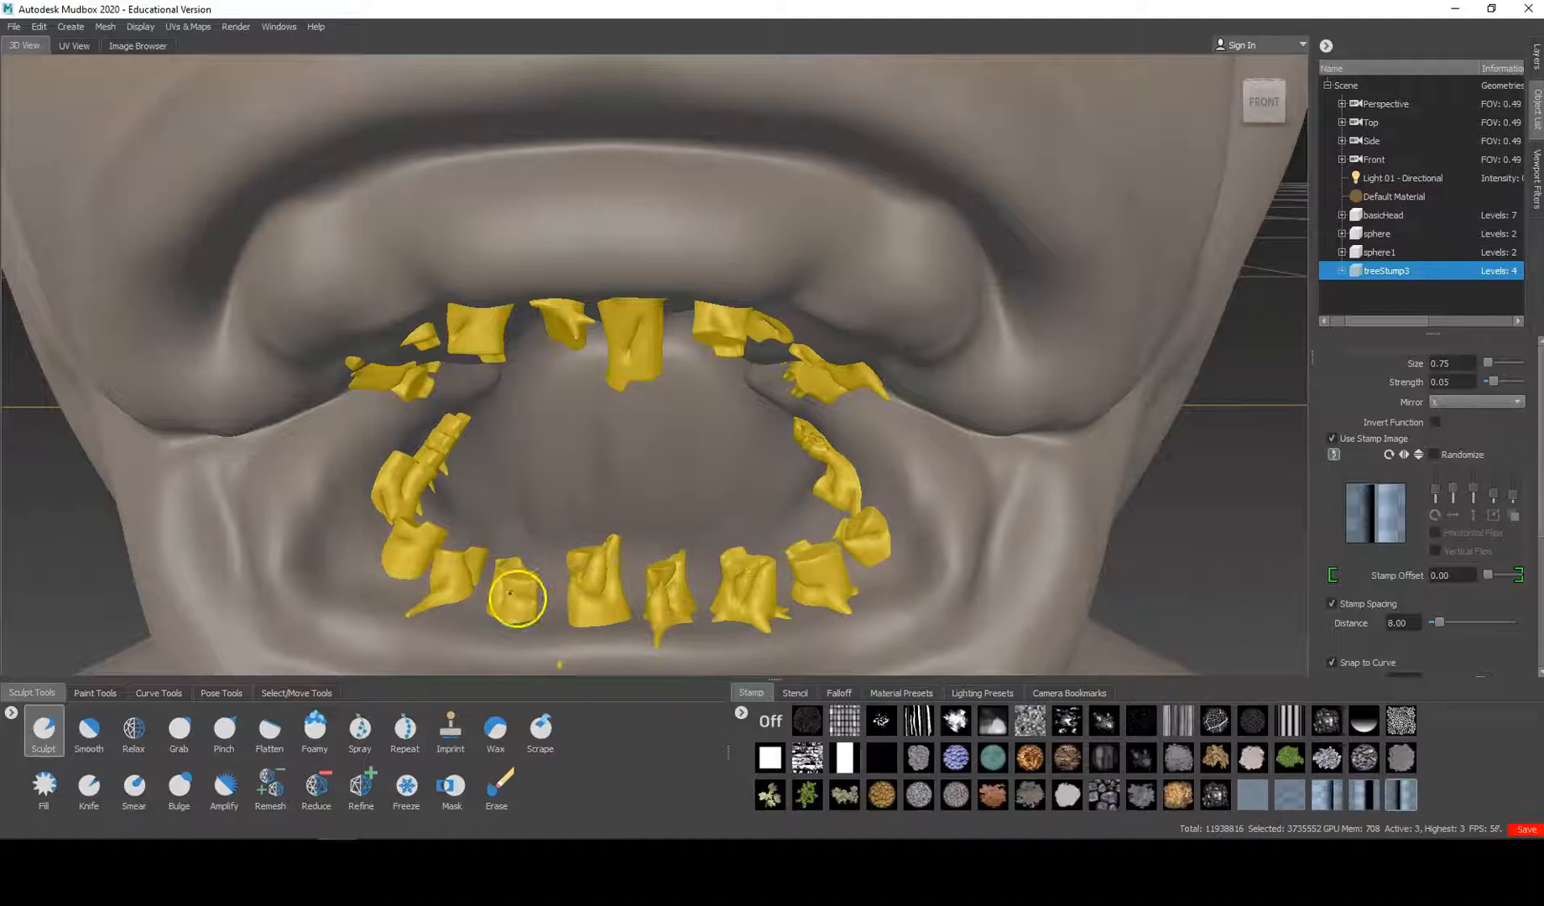
pyautogui.moveTo(462, 598)
pyautogui.mouseDown()
pyautogui.moveTo(420, 571)
pyautogui.moveTo(396, 492)
pyautogui.moveTo(386, 506)
pyautogui.moveTo(451, 414)
pyautogui.moveTo(396, 370)
pyautogui.mouseUp()
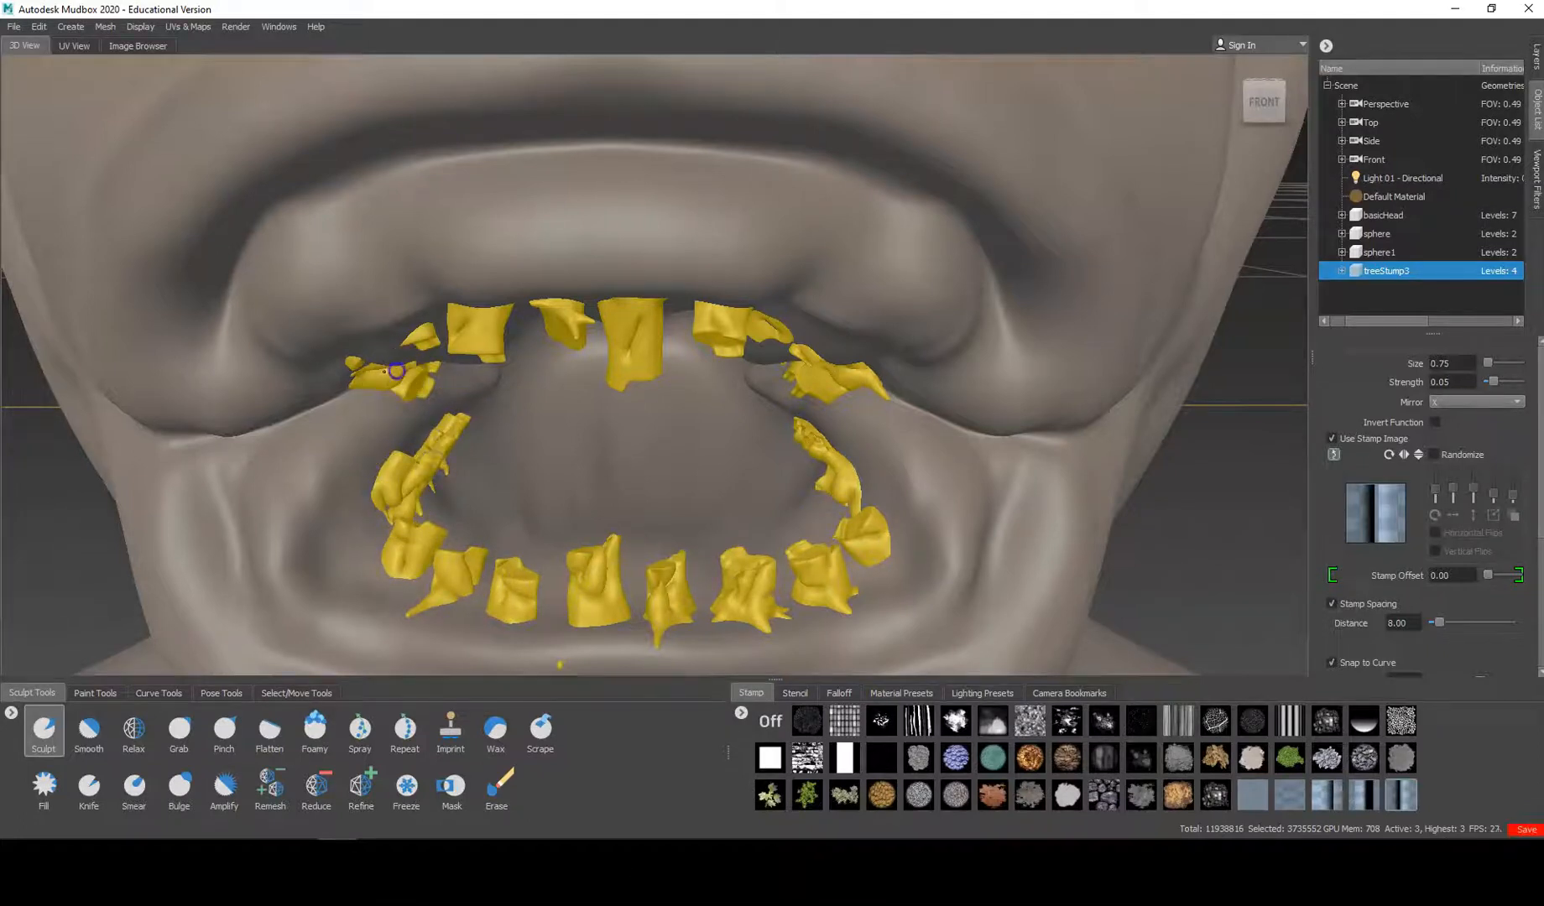
pyautogui.moveTo(496, 334)
pyautogui.mouseDown()
pyautogui.moveTo(631, 318)
pyautogui.moveTo(651, 334)
pyautogui.moveTo(615, 384)
pyautogui.moveTo(714, 435)
pyautogui.moveTo(545, 392)
pyautogui.moveTo(721, 400)
pyautogui.mouseUp()
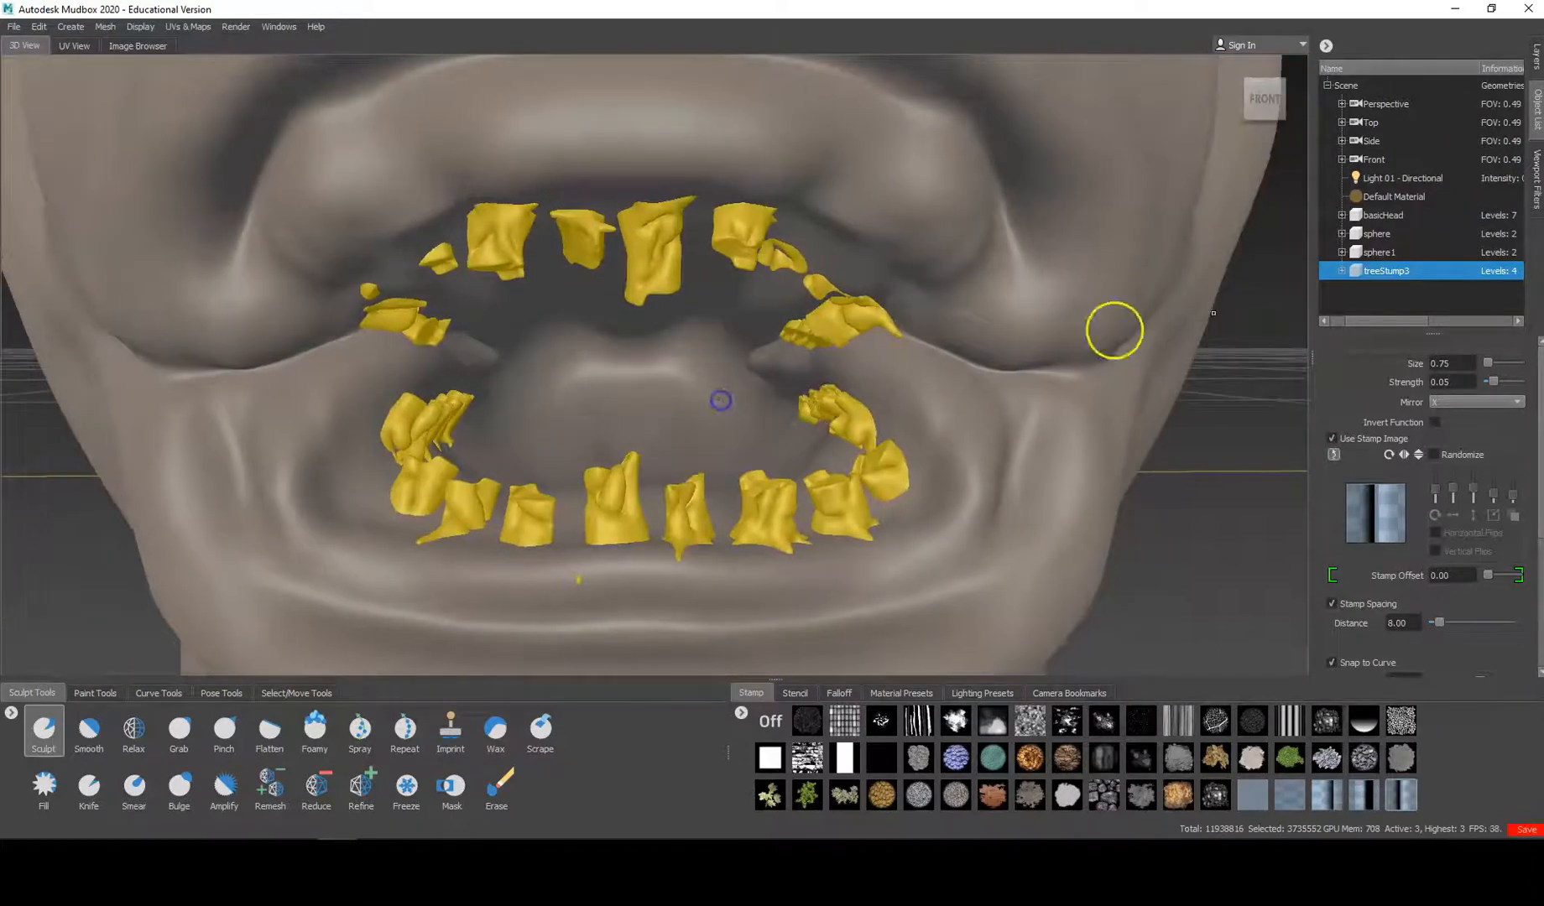
# Lock the treeStump3 teeth mesh and unlock the basicHead mesh.
pyautogui.moveTo(1371, 316); pyautogui.dragTo(1289, 321)
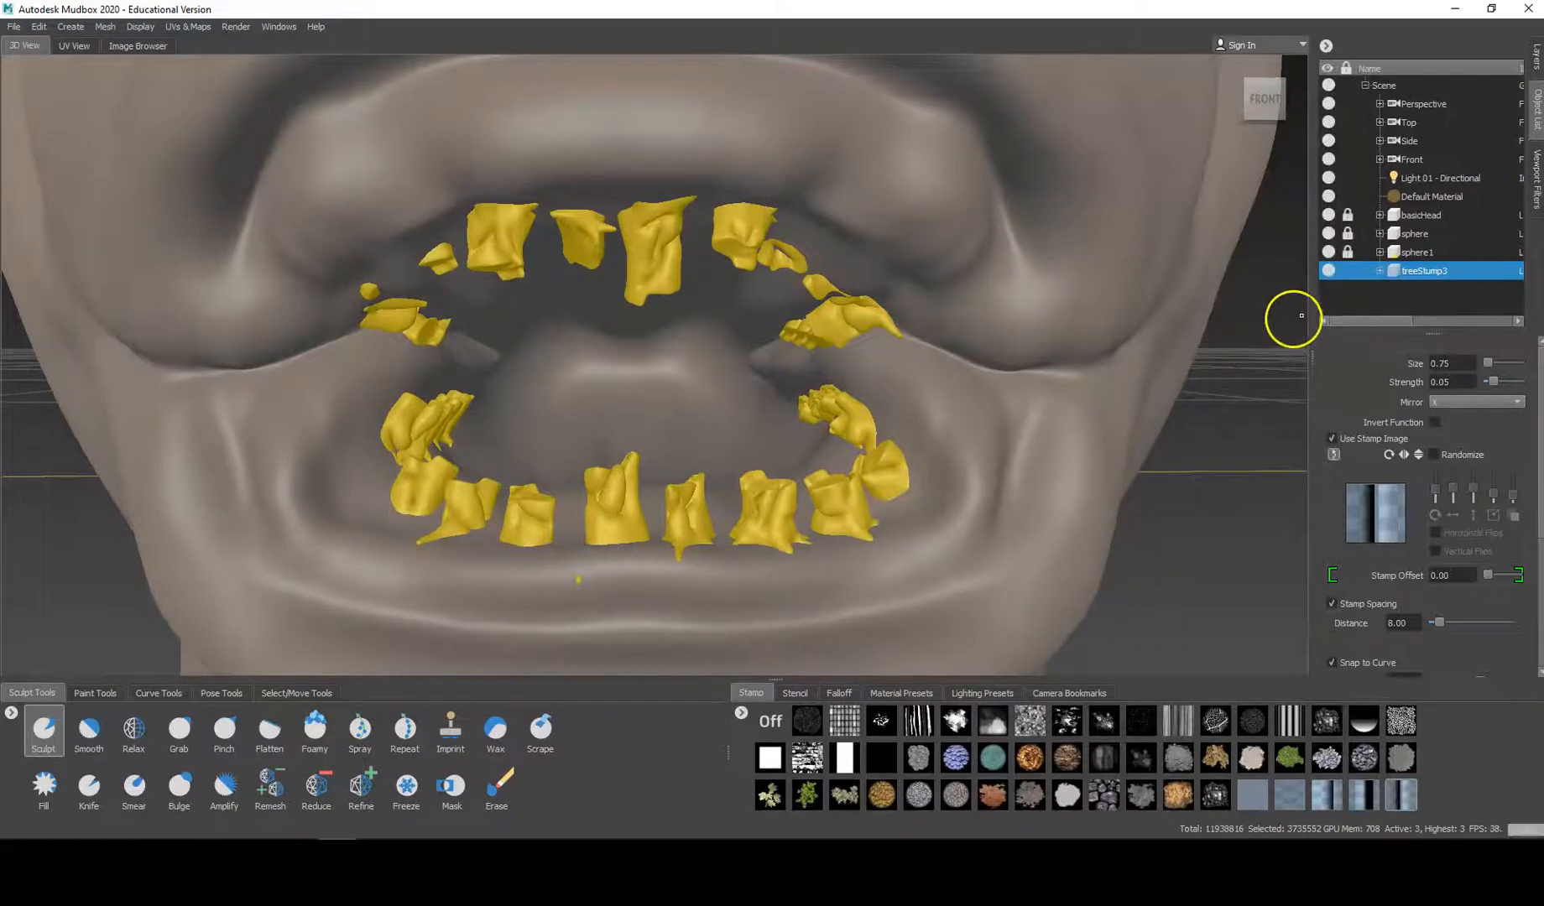
pyautogui.click(1366, 302)
pyautogui.click(1349, 250)
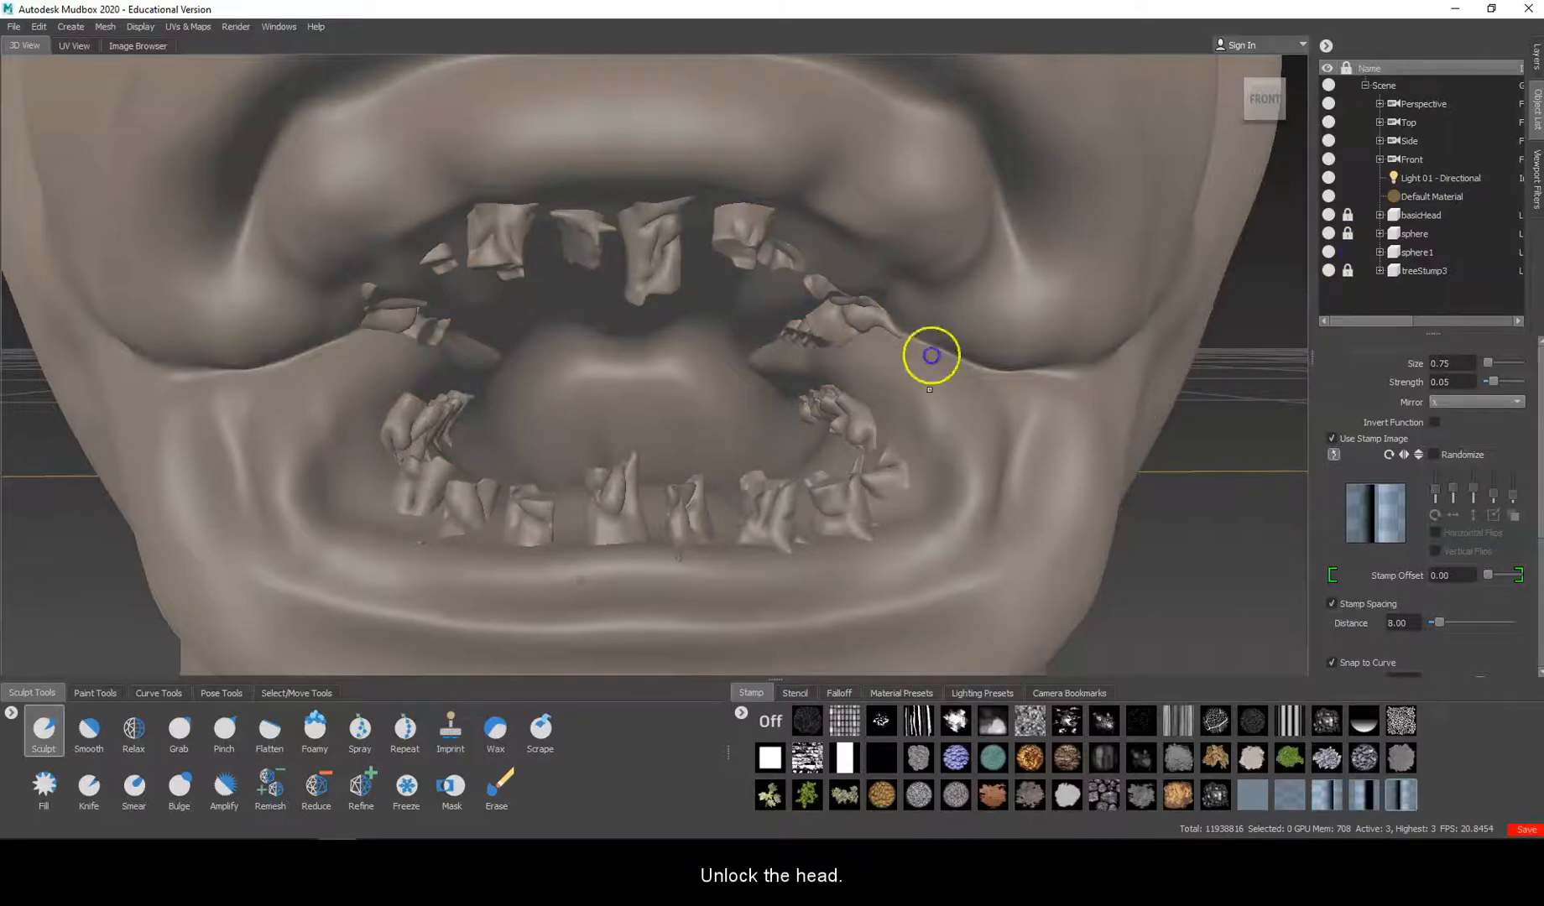
pyautogui.click(1348, 216)
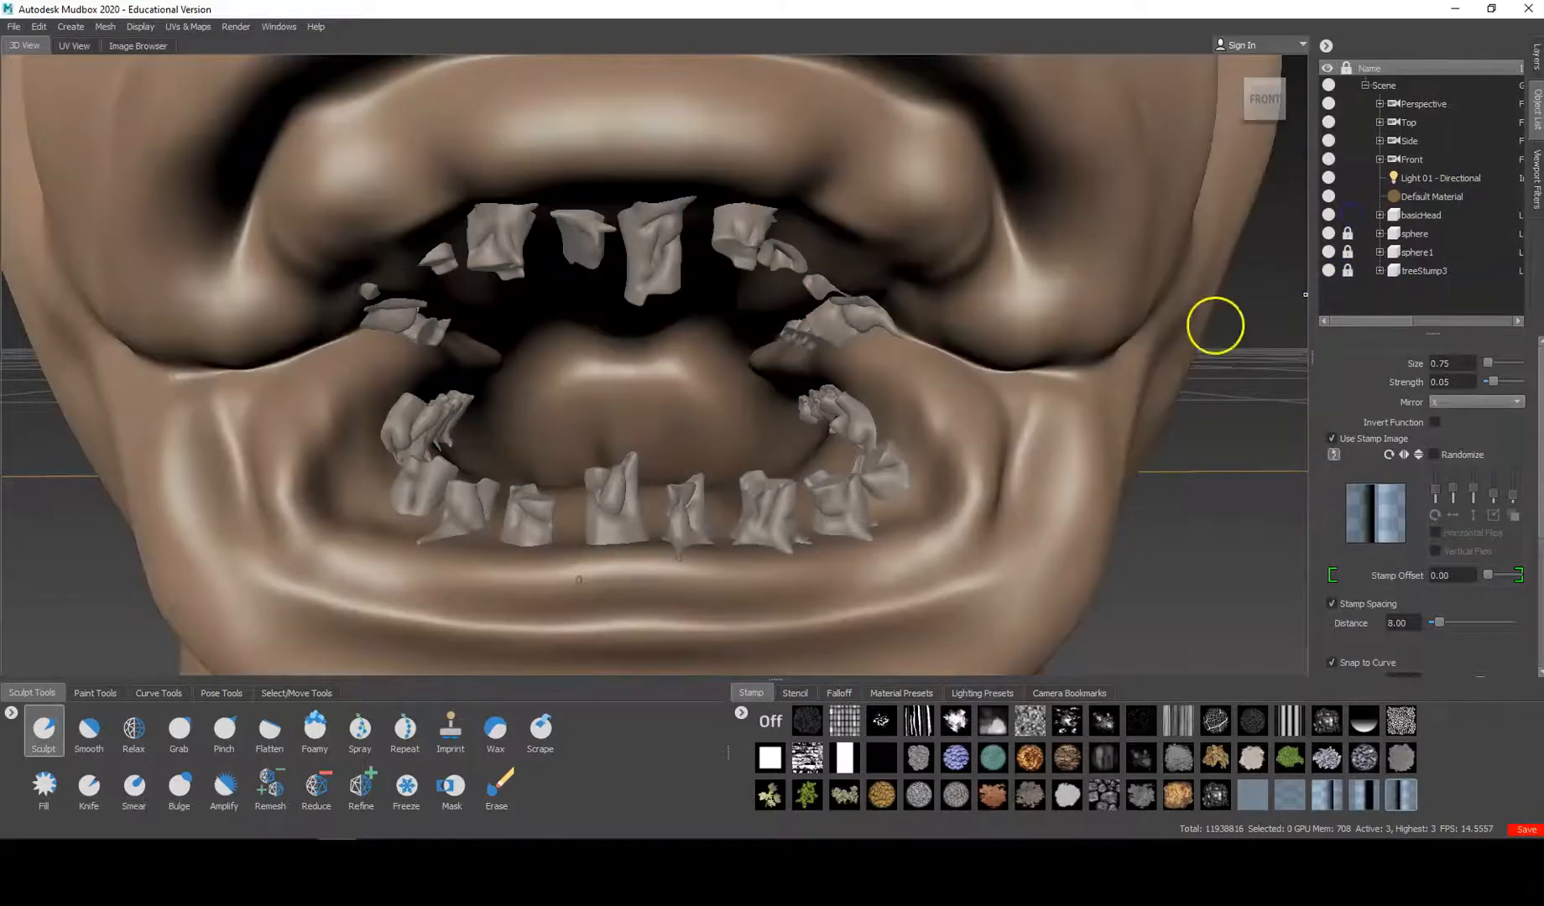
# Pull the gums back around the side teeth using the Grab brush at size 2.31 and strength up to 4.70.
pyautogui.click(191, 729)
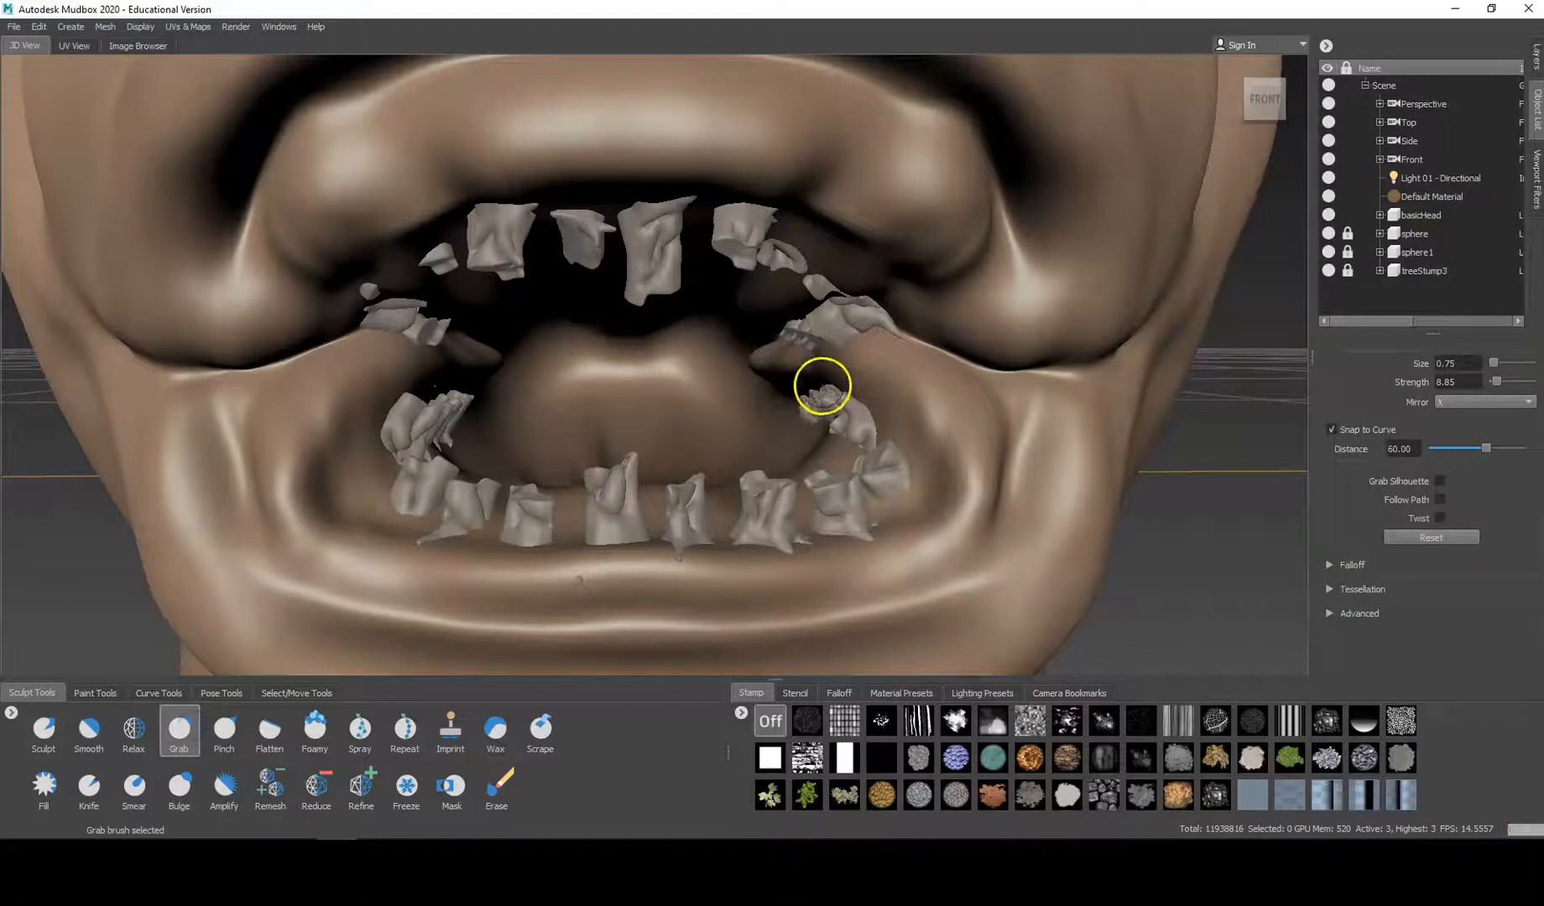
pyautogui.moveTo(827, 407)
pyautogui.mouseDown()
pyautogui.moveTo(785, 566)
pyautogui.moveTo(809, 409)
pyautogui.moveTo(781, 264)
pyautogui.mouseUp()
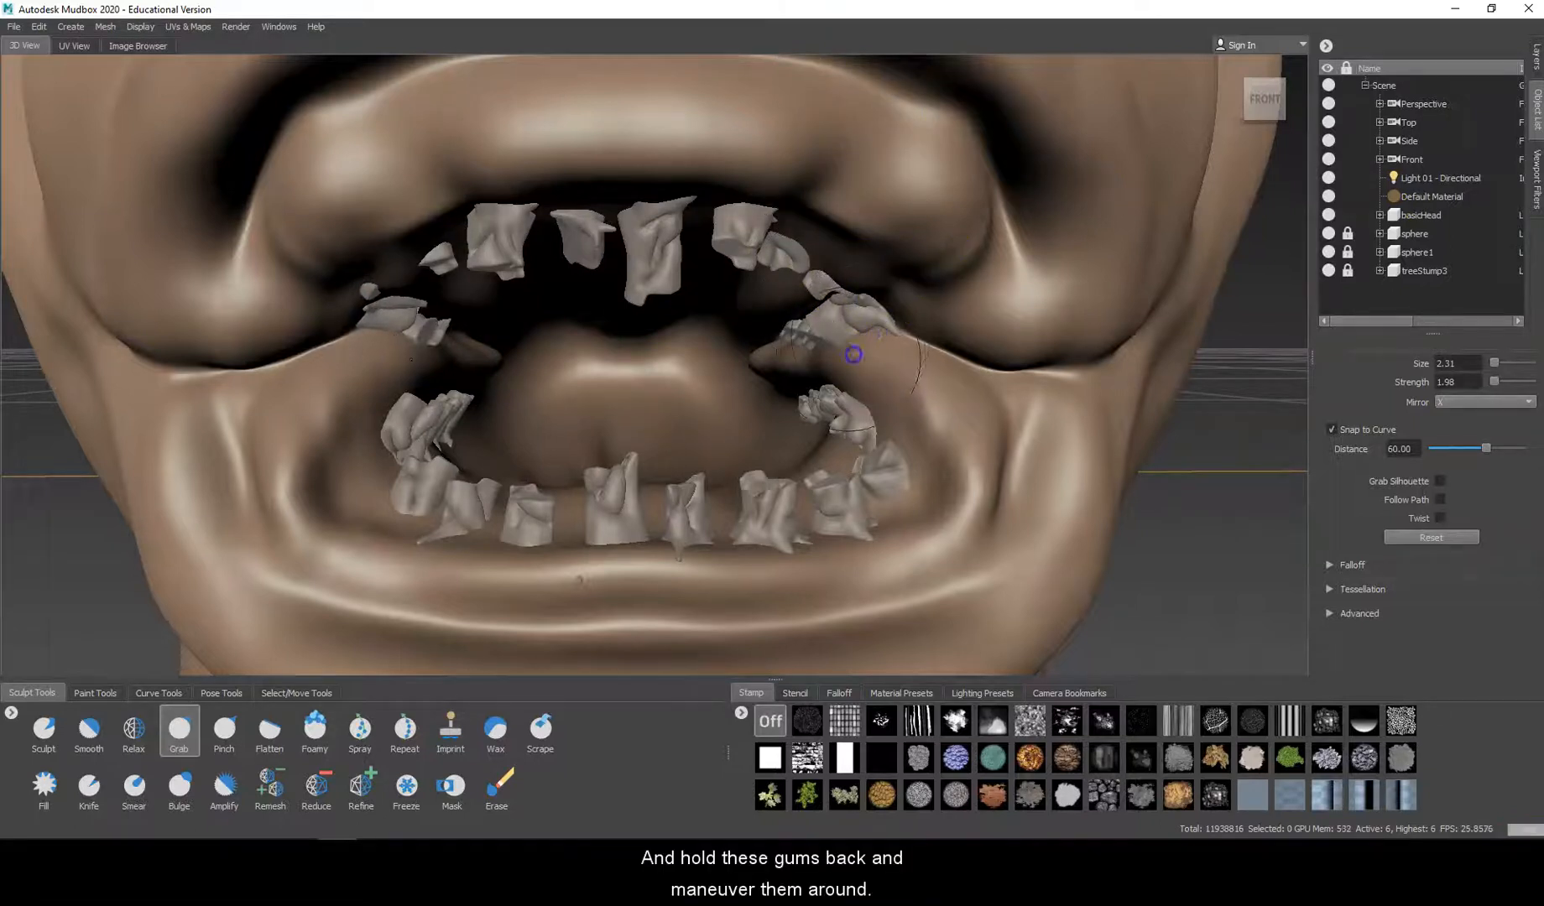
pyautogui.moveTo(862, 396); pyautogui.dragTo(861, 395)
pyautogui.moveTo(867, 325); pyautogui.dragTo(864, 415)
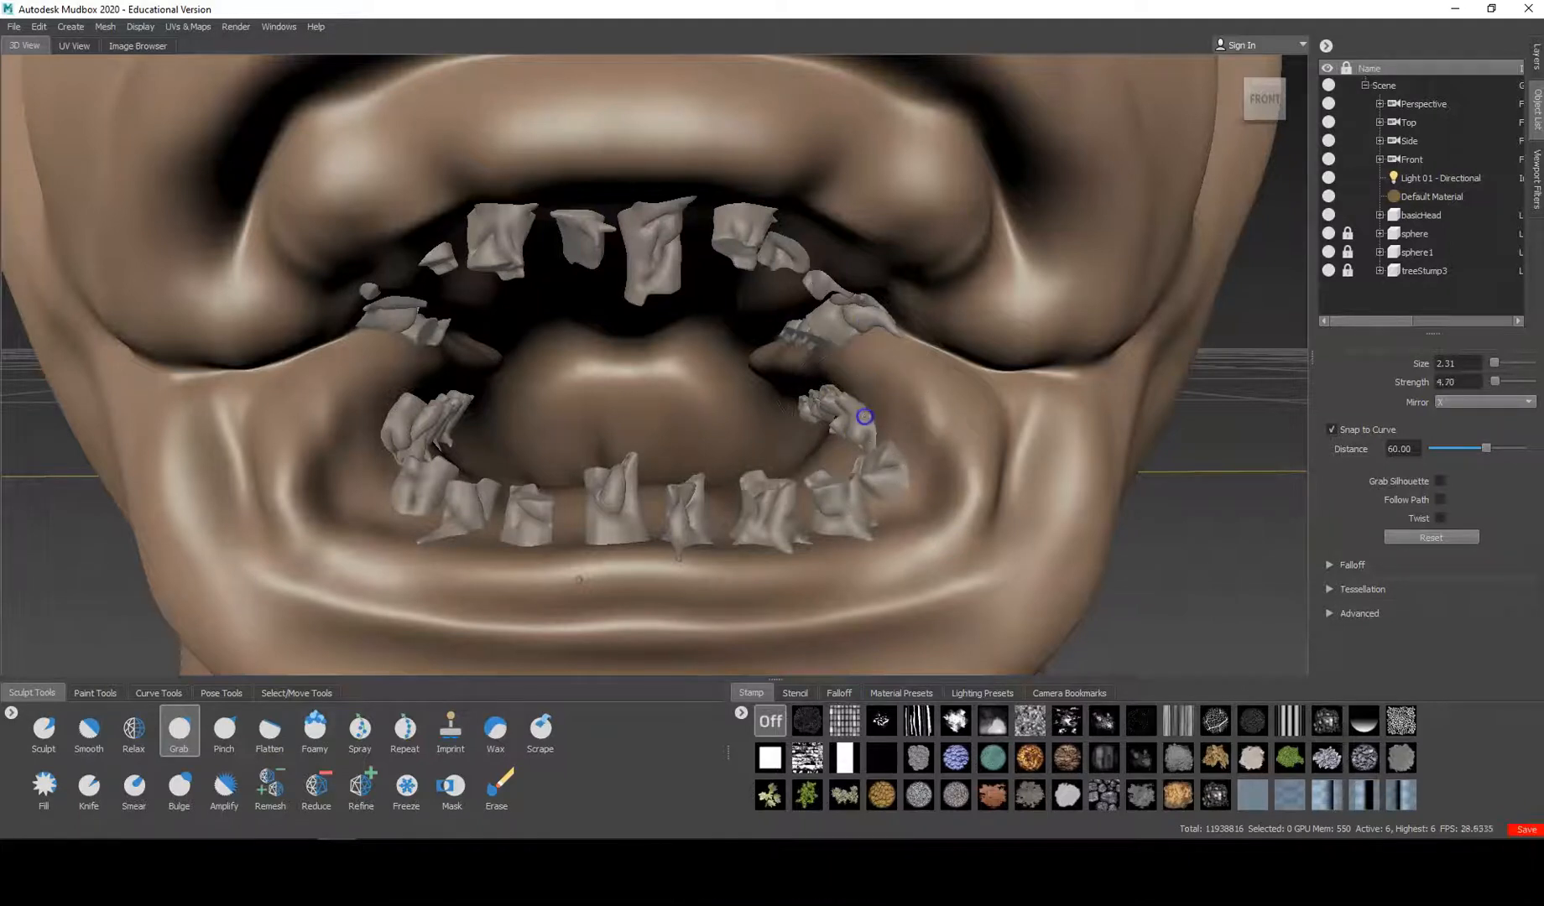
pyautogui.moveTo(799, 372); pyautogui.dragTo(747, 361)
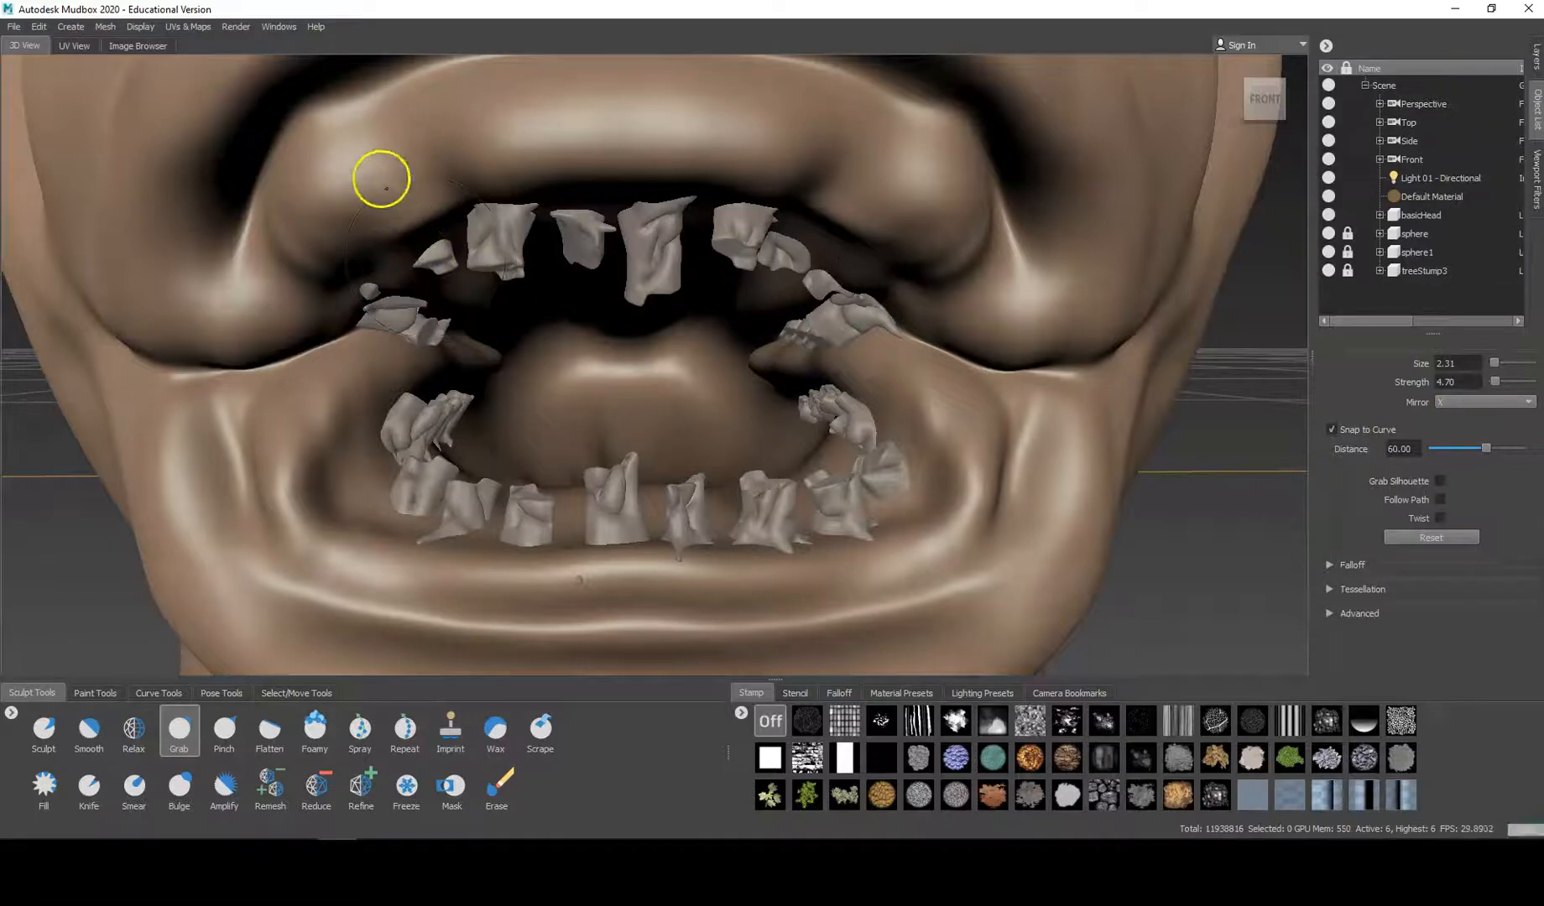
# Reshape the gums to expose the upper side teeth and adjust the inner cheek, raising the Grab strength to 9.46.
pyautogui.moveTo(389, 288); pyautogui.dragTo(380, 262)
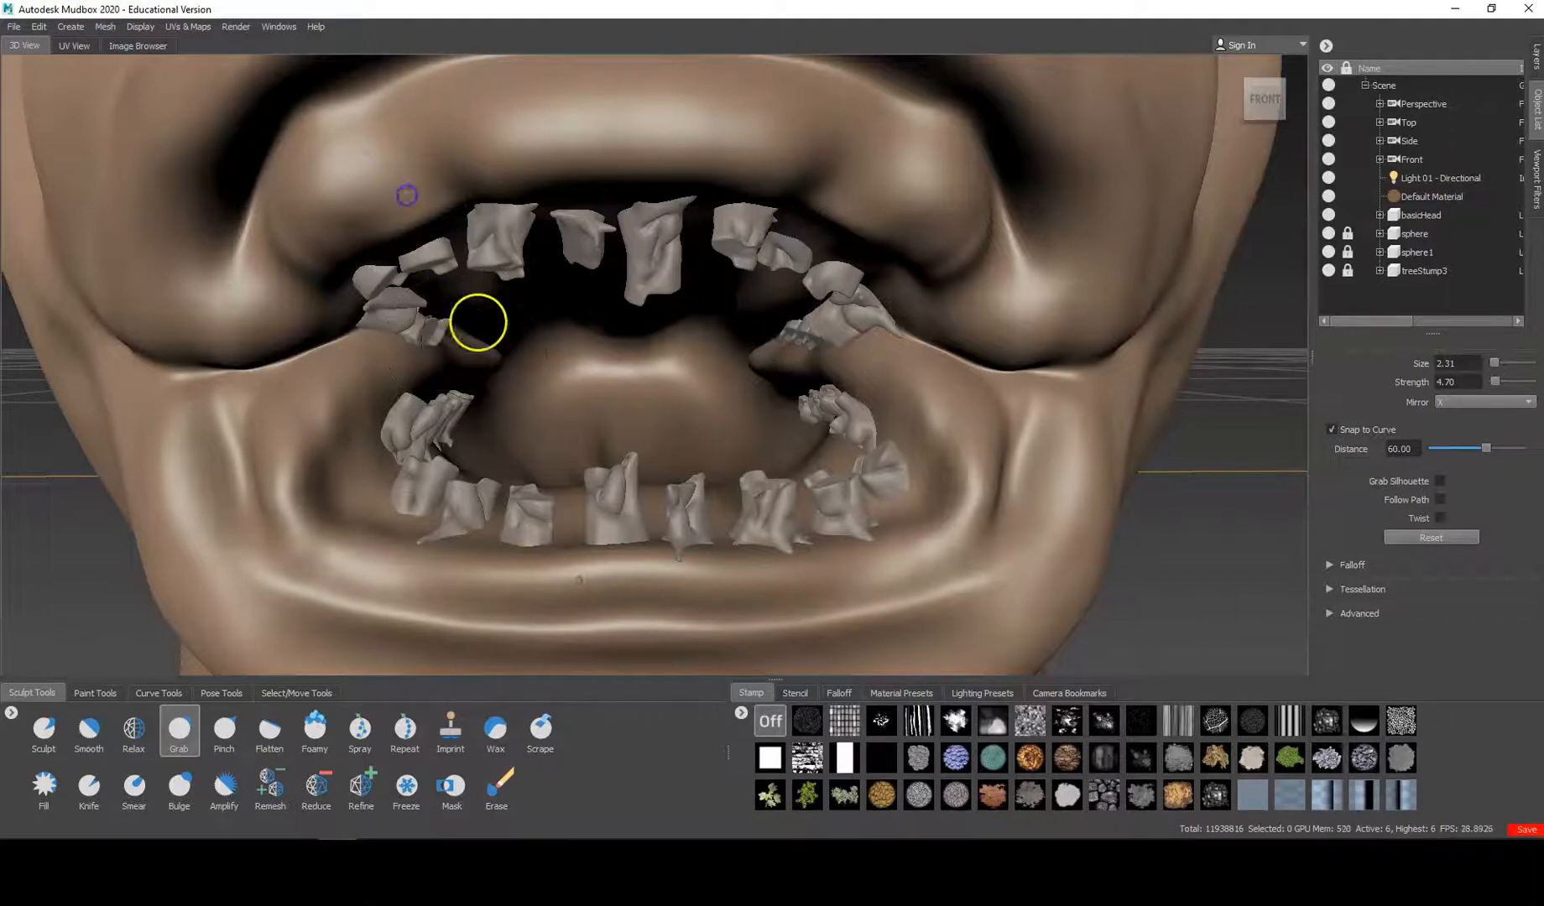
pyautogui.moveTo(482, 360); pyautogui.dragTo(484, 371)
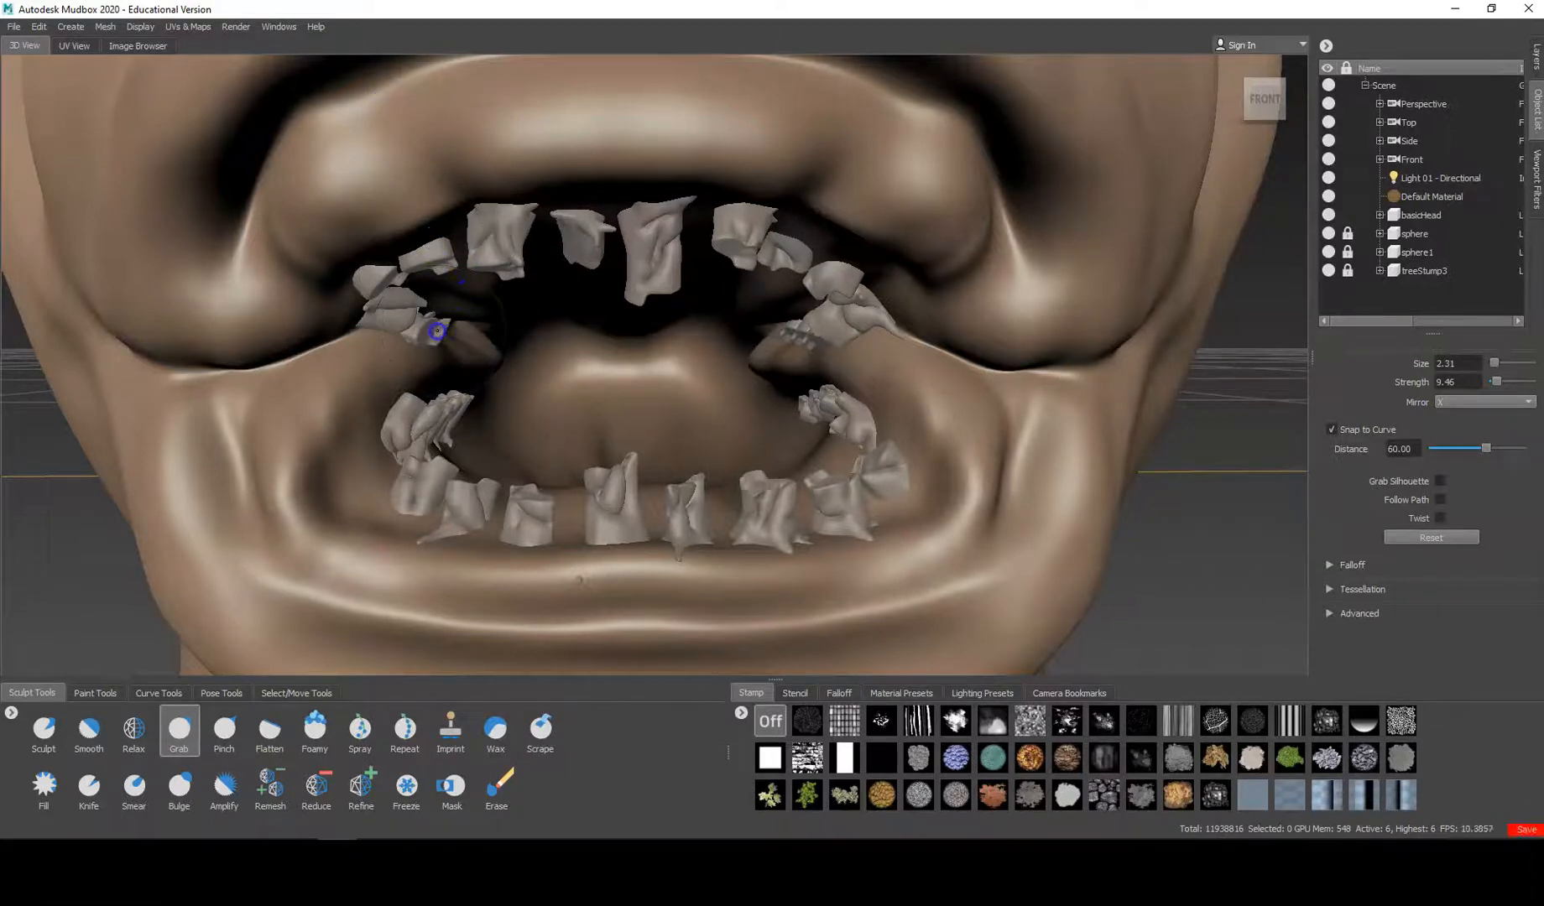
pyautogui.keyDown('alt'); pyautogui.moveTo(436, 332); pyautogui.dragTo(369, 326); pyautogui.keyUp('alt')
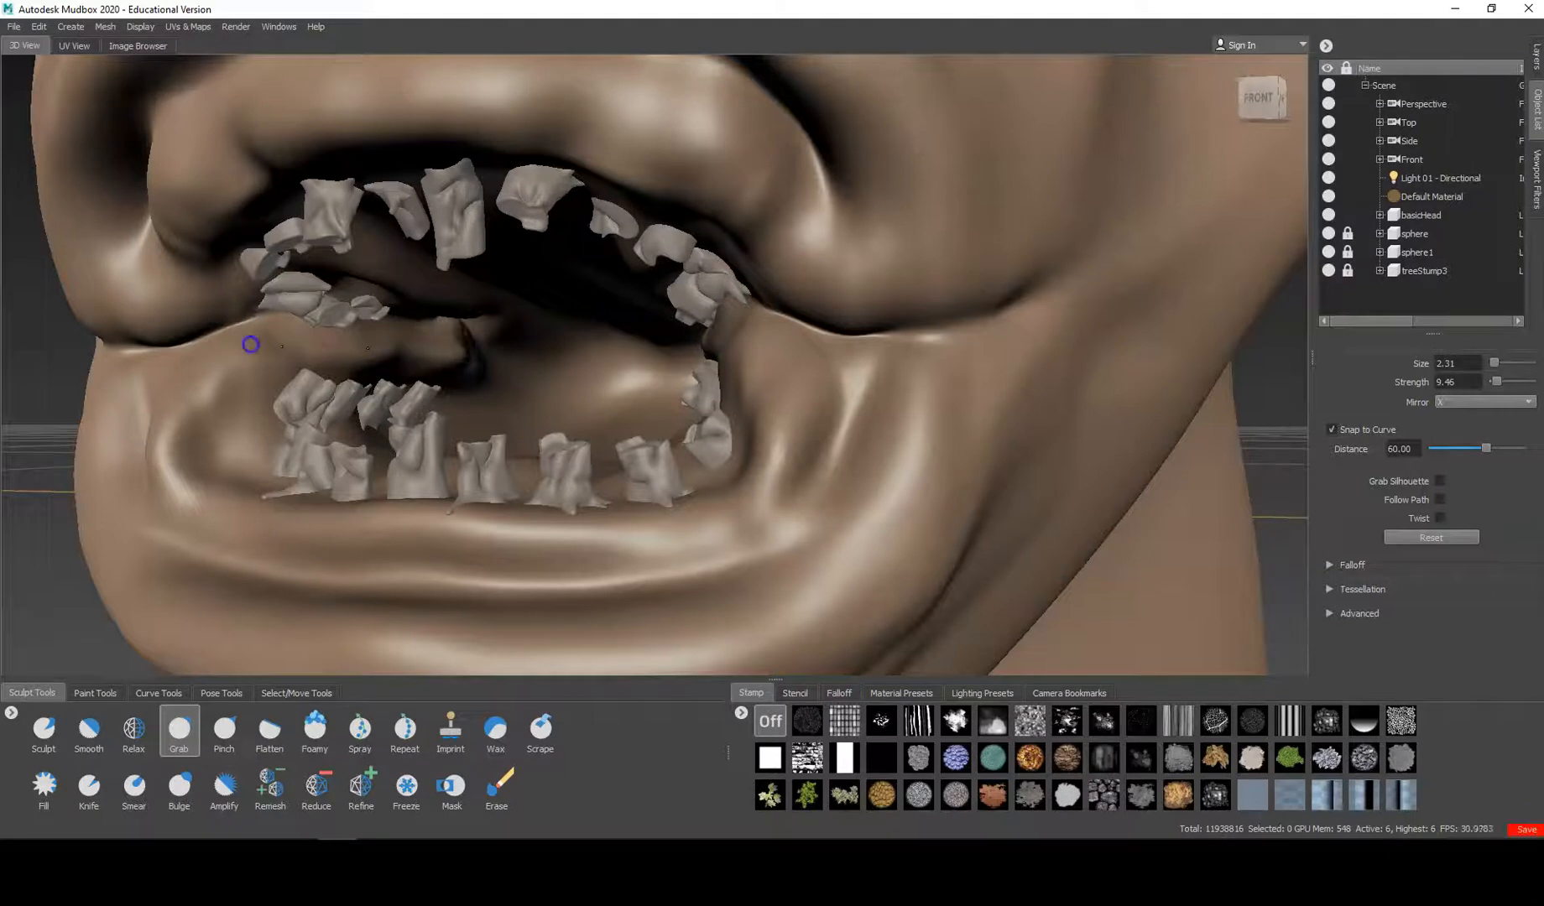
pyautogui.press('shift')
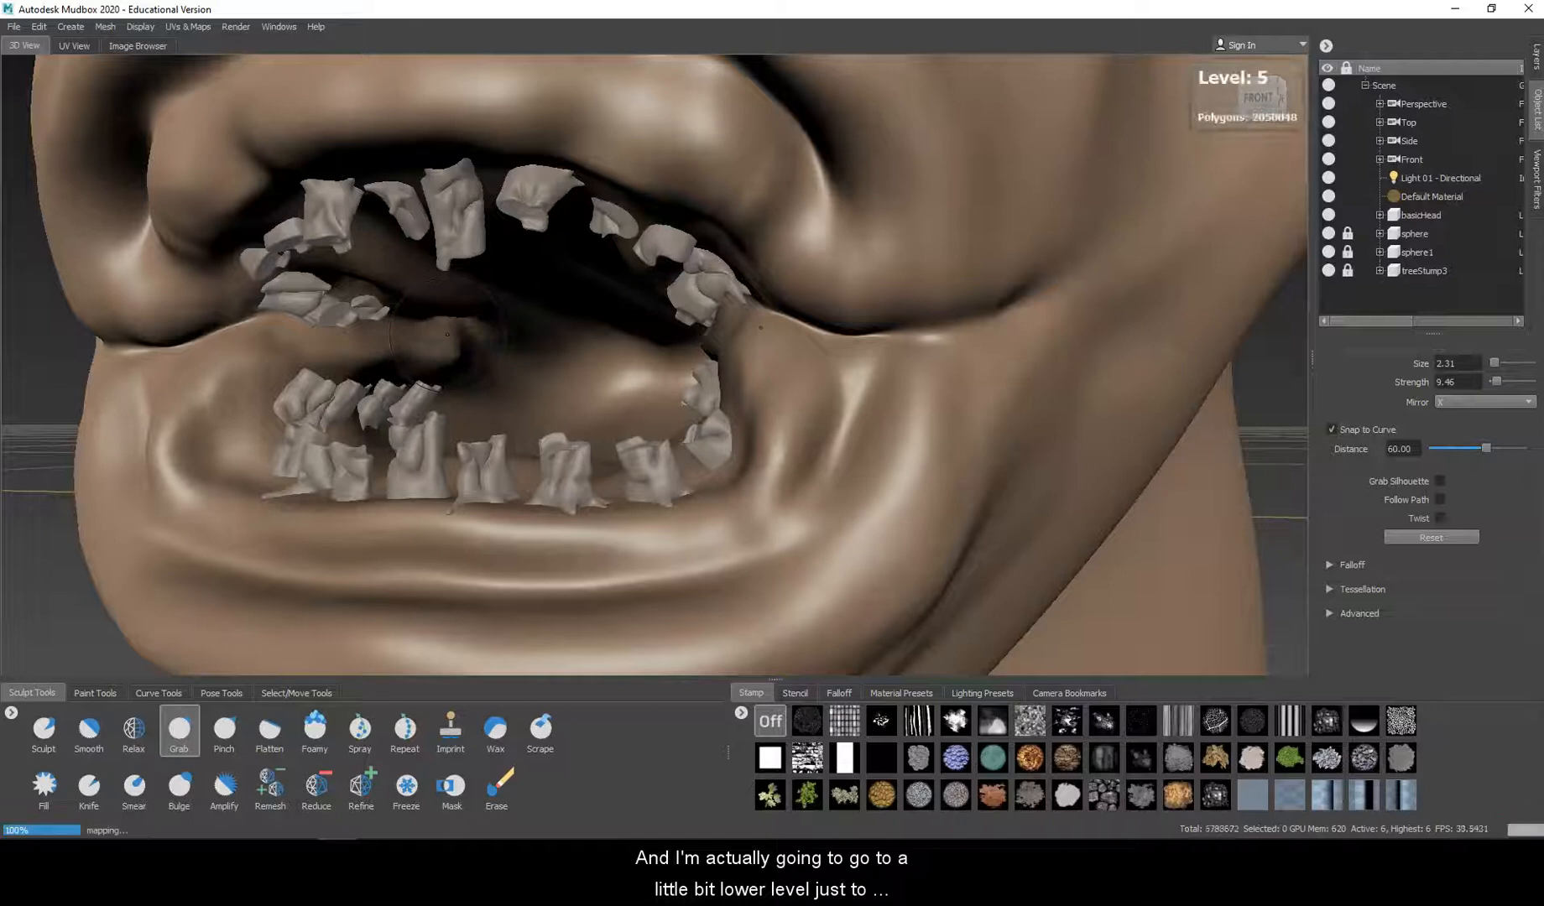
# Step the head down to subdivision level 4 and display the mesh wireframe.
pyautogui.press('pagedown')
pyautogui.keyDown('alt'); pyautogui.moveTo(566, 417); pyautogui.dragTo(631, 410); pyautogui.keyUp('alt')
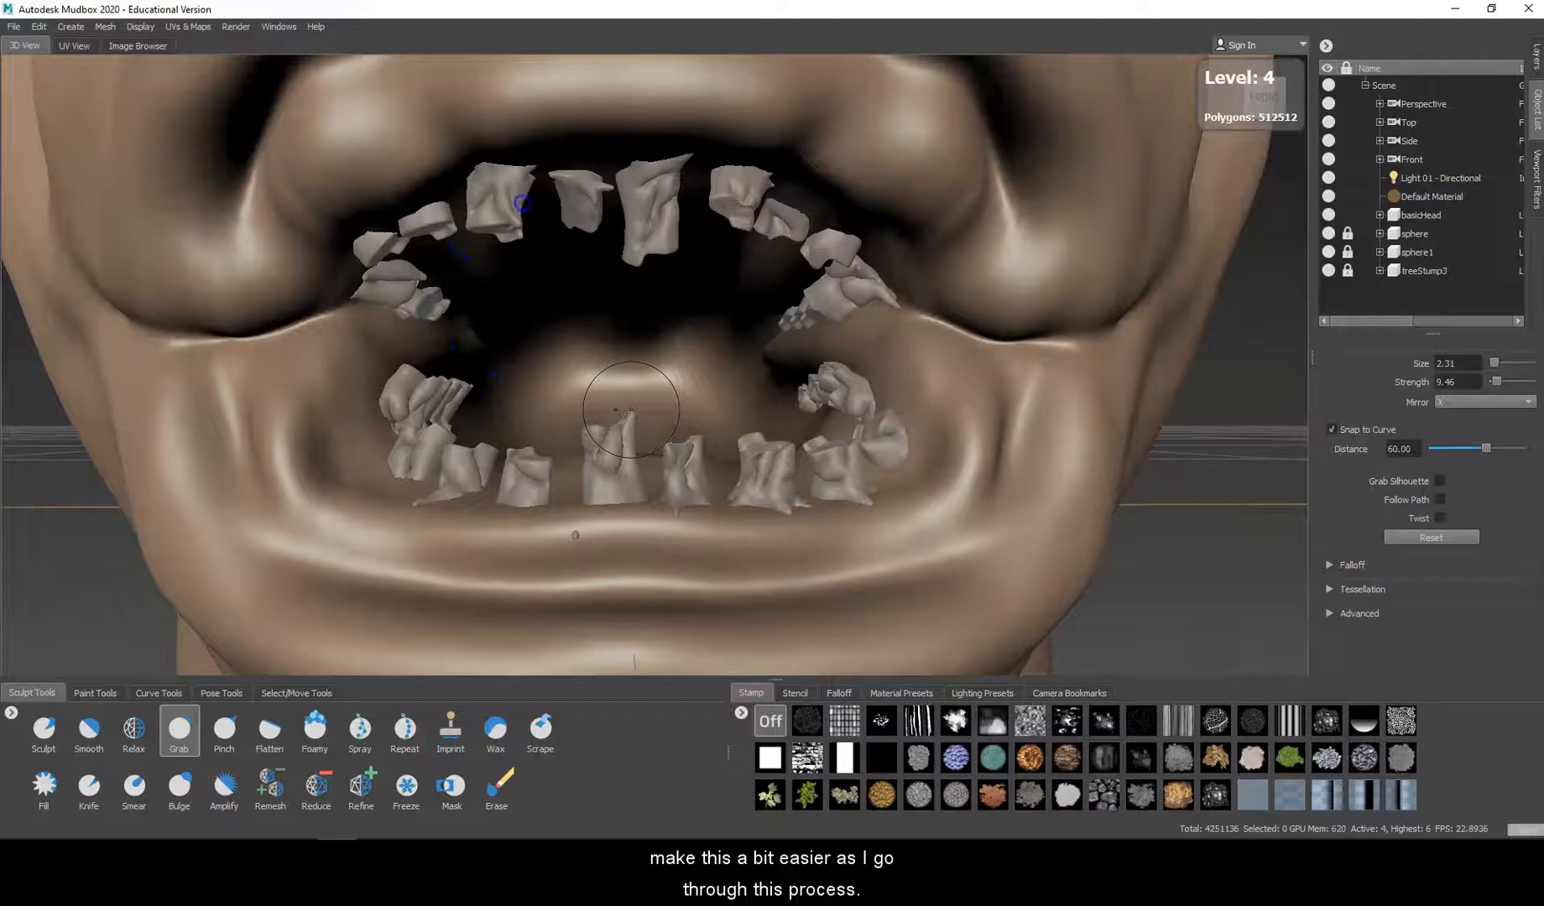
pyautogui.press('w')
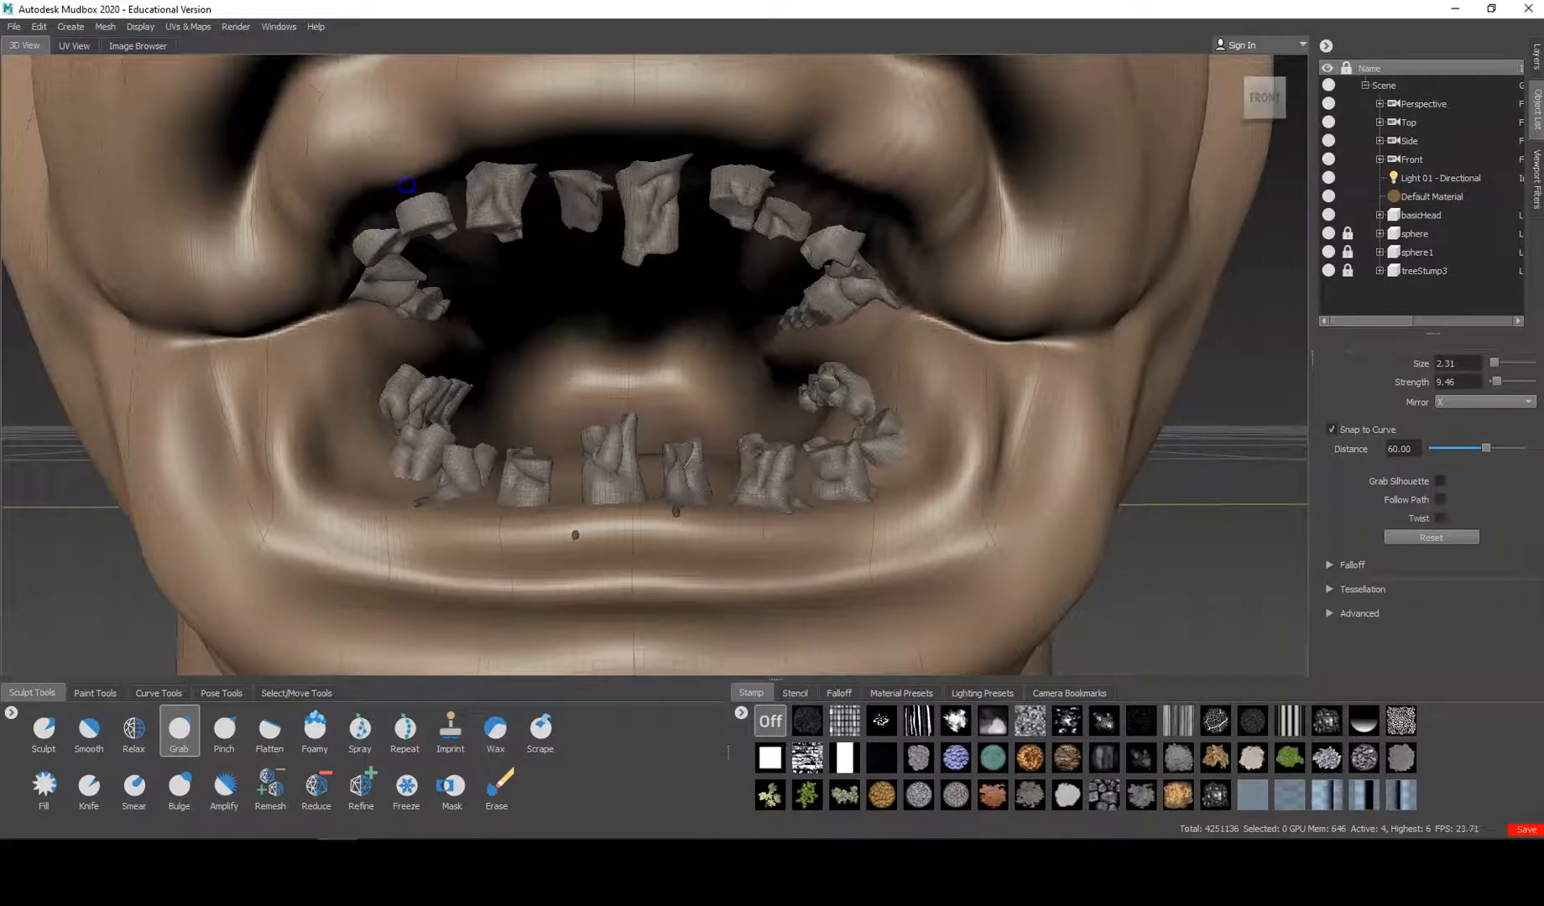
# Grab the gums away from the upper side teeth and around the corners of the mouth.
pyautogui.click(772, 219)
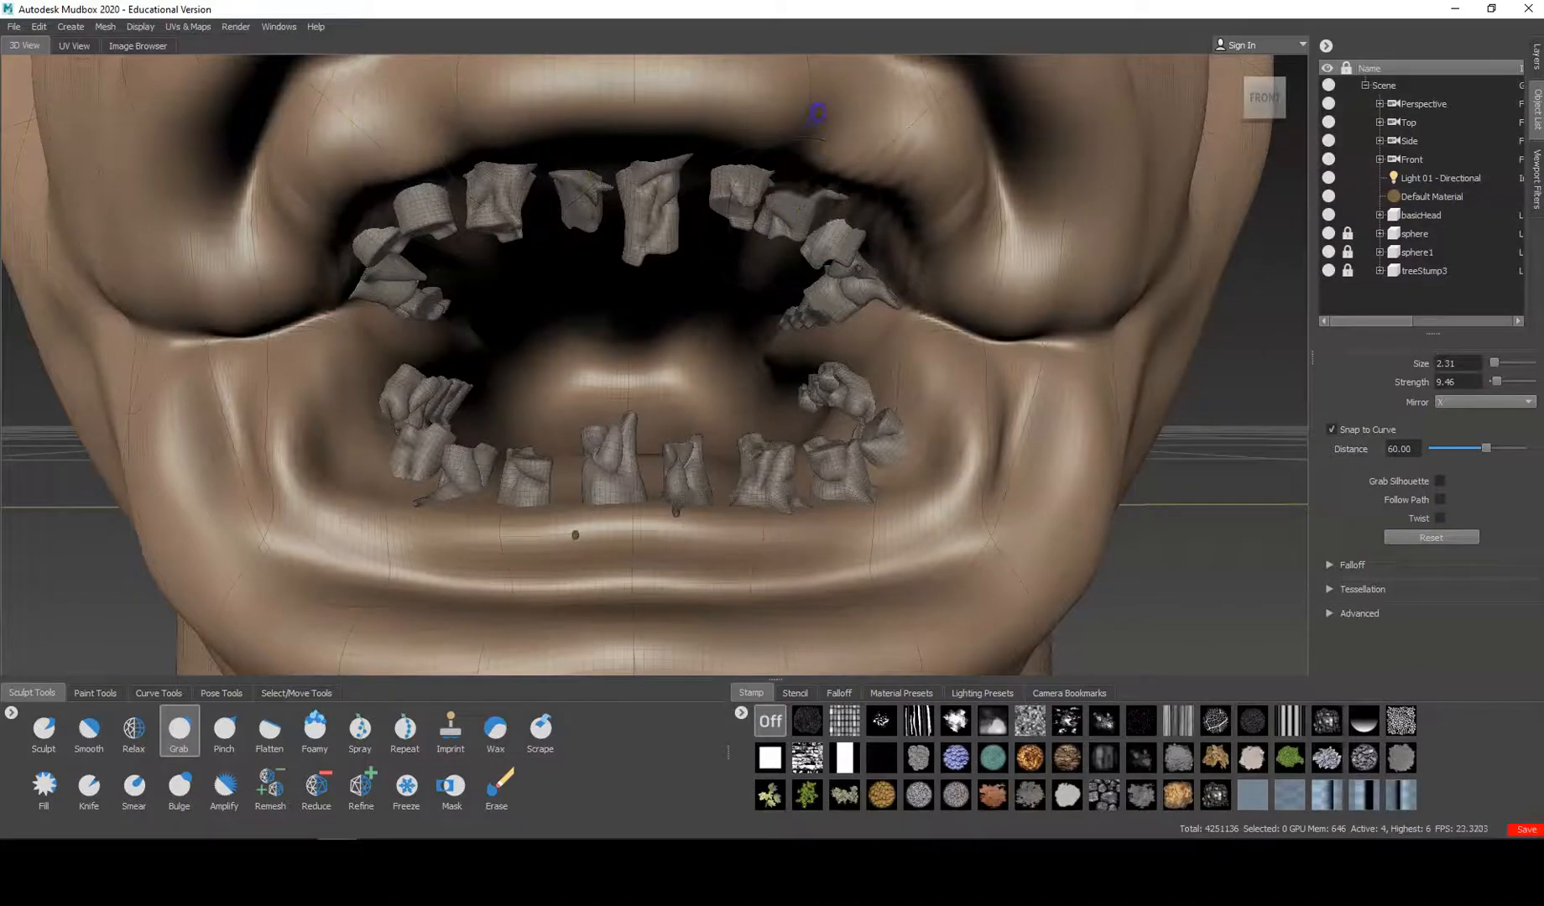
pyautogui.moveTo(860, 240)
pyautogui.mouseDown()
pyautogui.moveTo(869, 303)
pyautogui.moveTo(889, 305)
pyautogui.mouseUp()
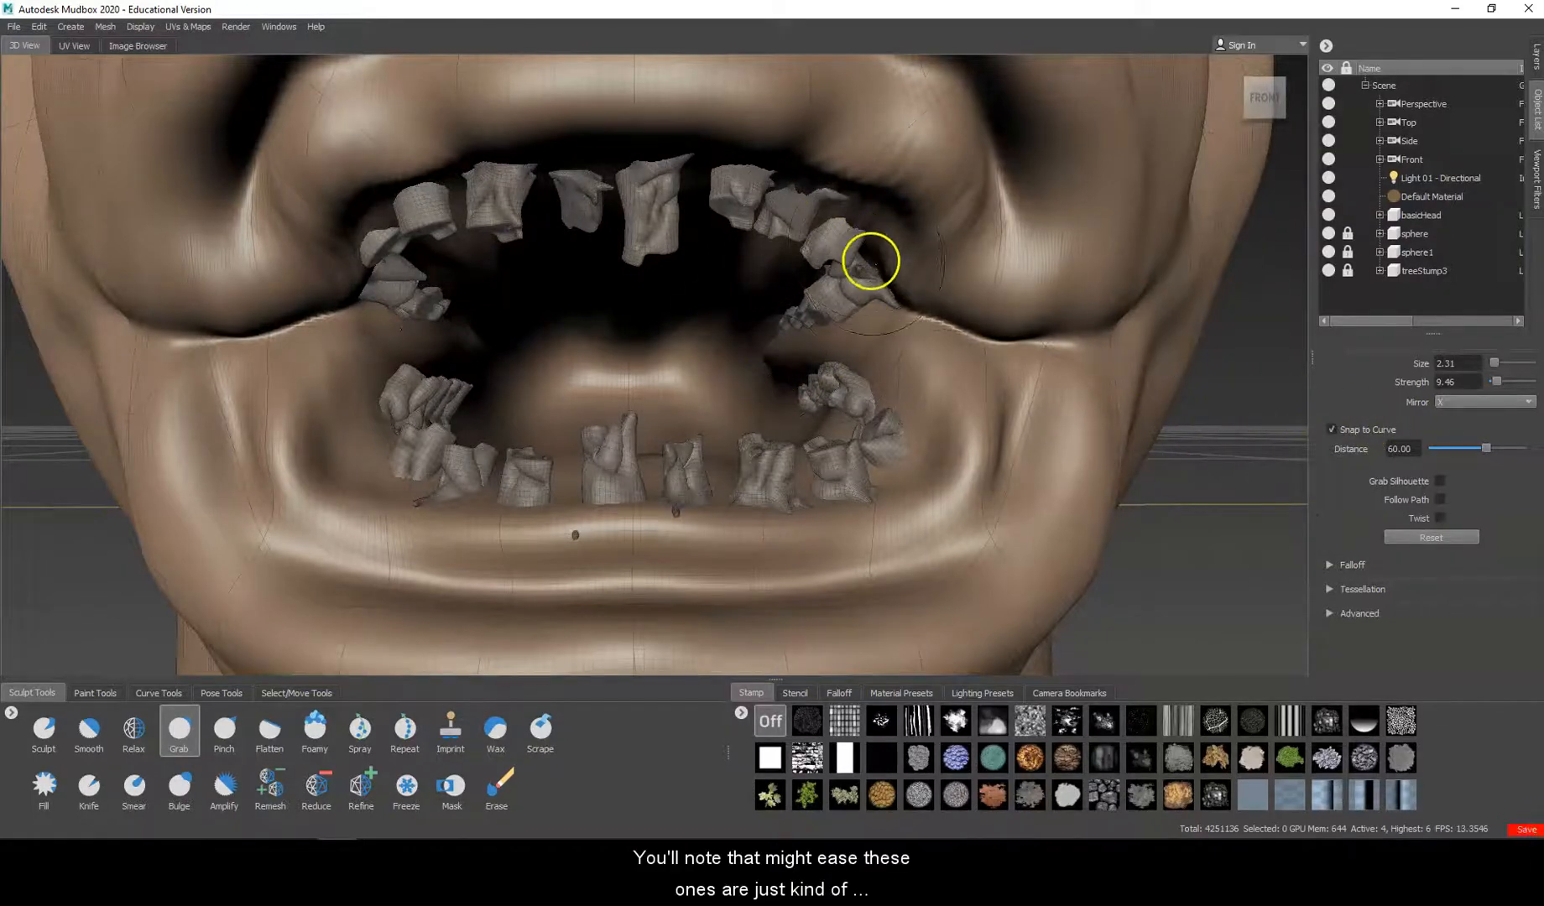
pyautogui.moveTo(884, 275)
pyautogui.keyDown('alt'); pyautogui.mouseDown()
pyautogui.moveTo(824, 290)
pyautogui.moveTo(875, 283)
pyautogui.moveTo(857, 292)
pyautogui.mouseUp(); pyautogui.keyUp('alt')
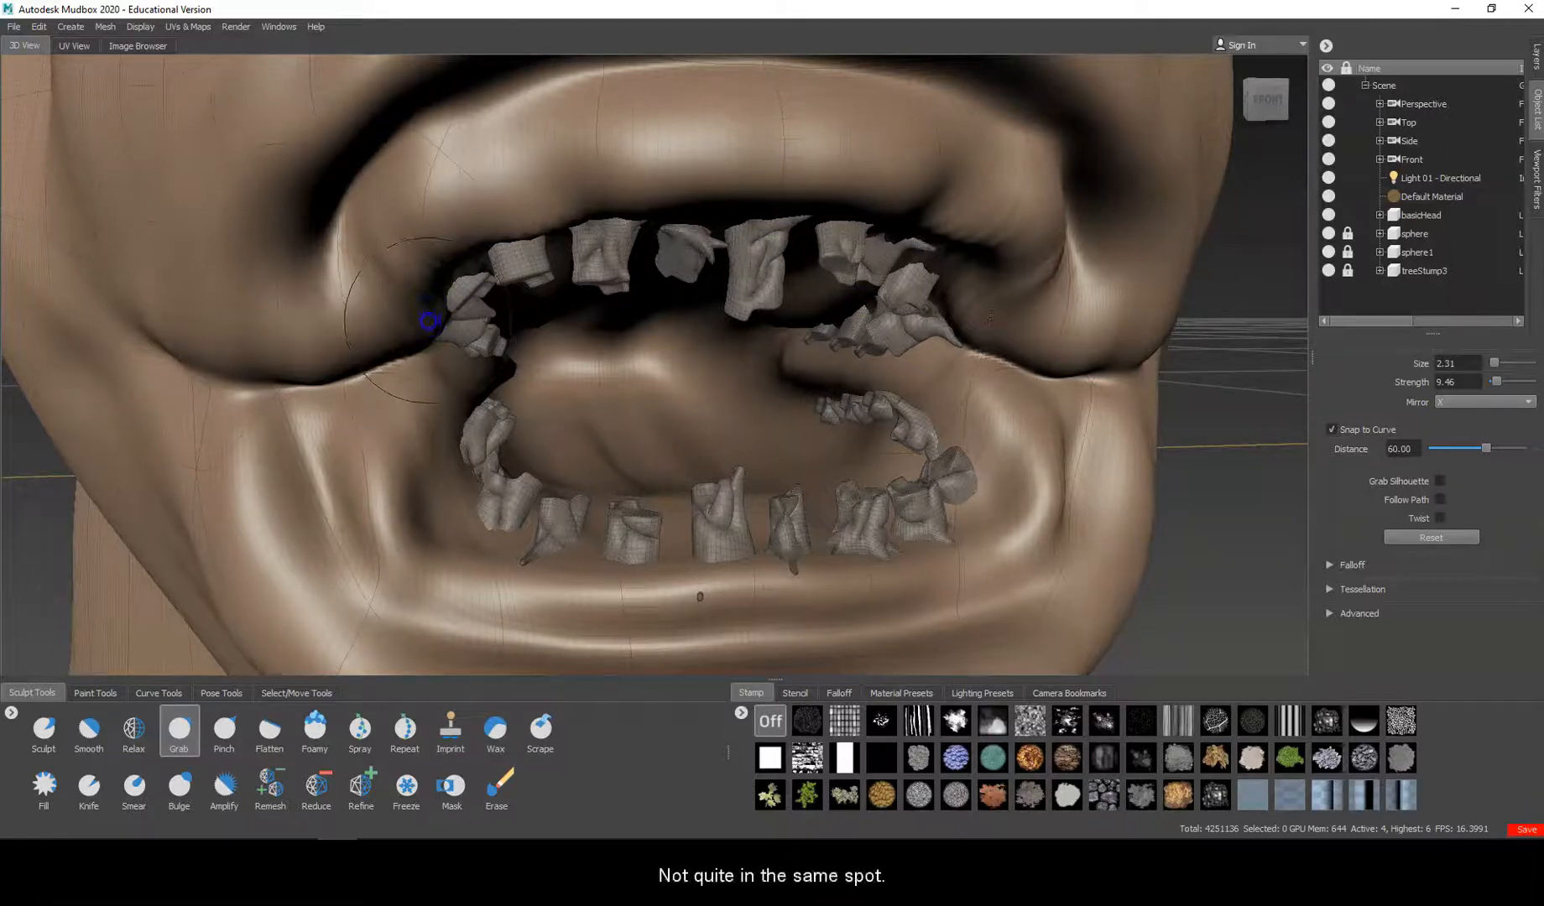
# Turn the Grab brush's Mirror off and reshape the gums beside the upper back teeth independently on each side.
pyautogui.click(1457, 404)
pyautogui.click(1448, 393)
pyautogui.keyDown('alt'); pyautogui.moveTo(936, 293); pyautogui.dragTo(892, 313); pyautogui.keyUp('alt')
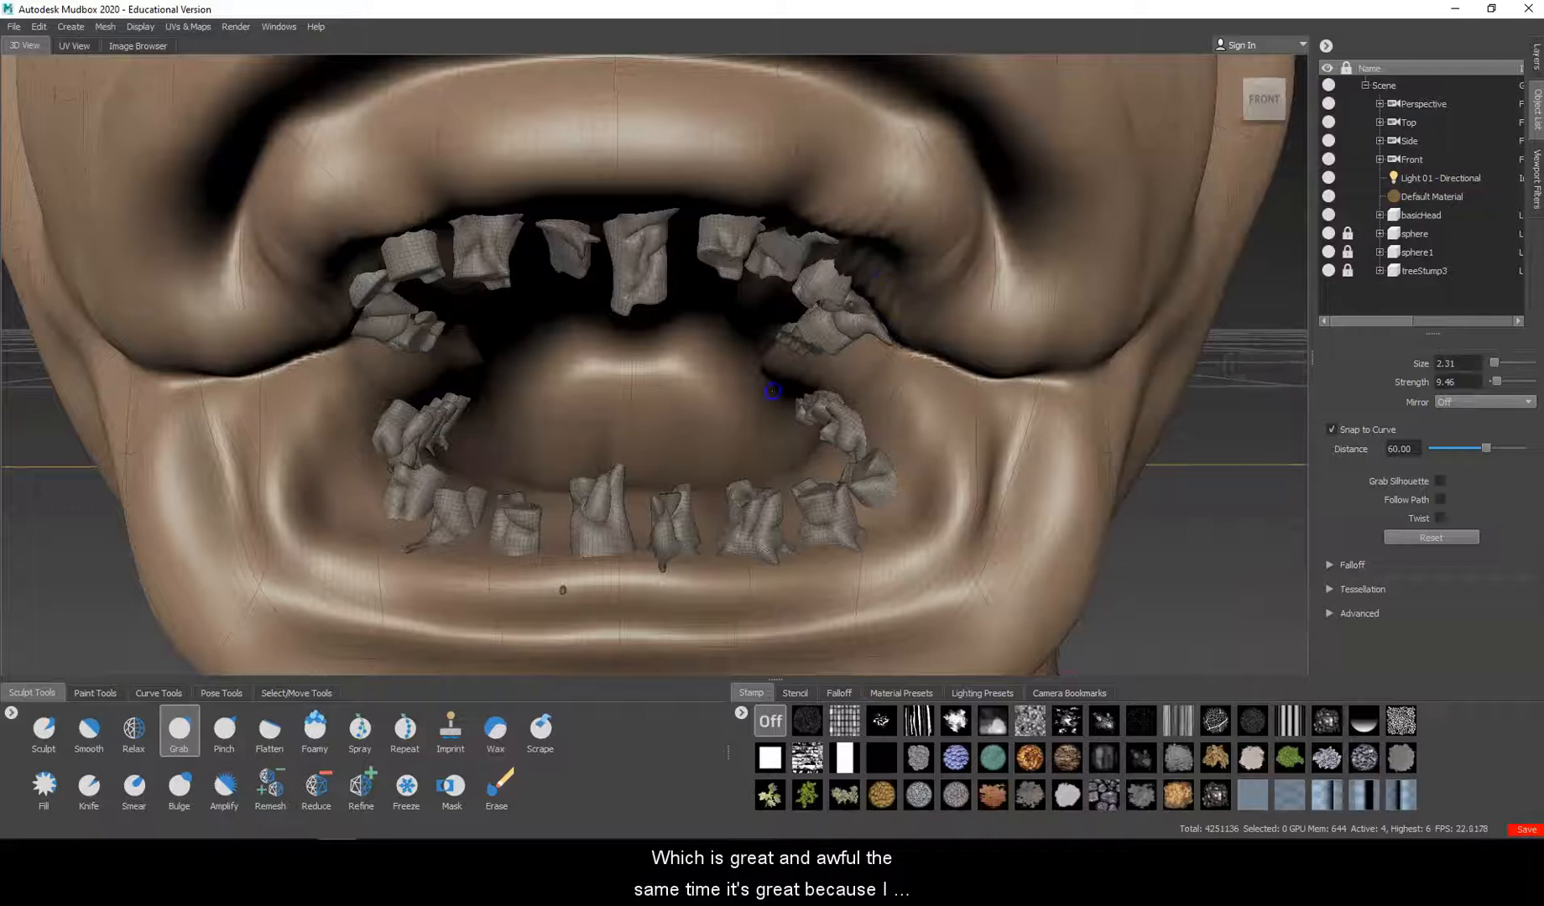
pyautogui.moveTo(847, 343); pyautogui.dragTo(713, 427)
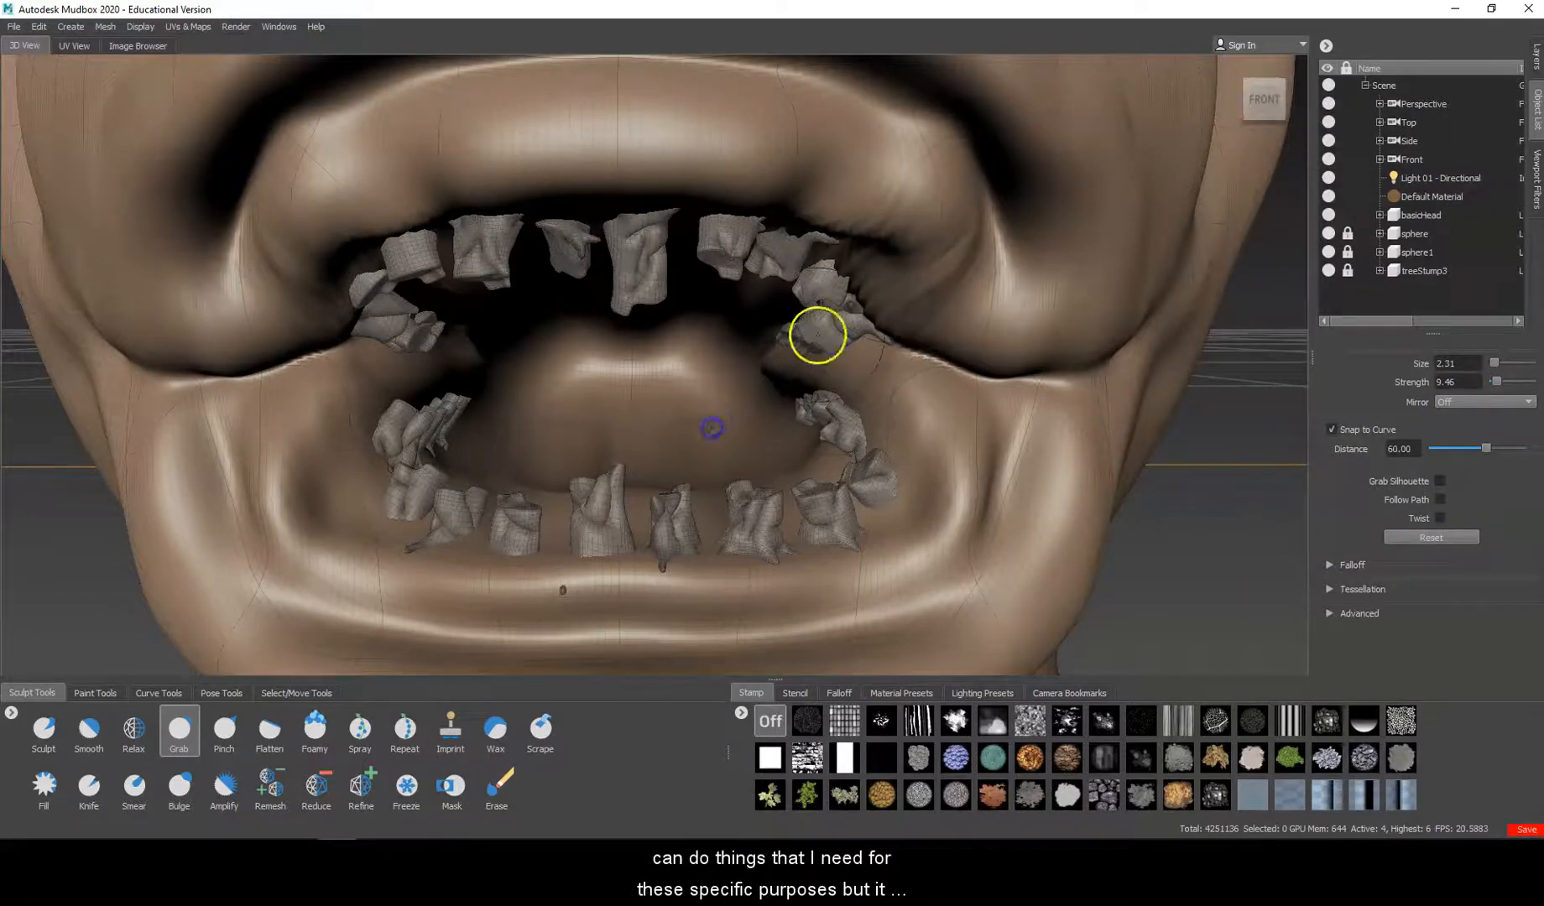
pyautogui.moveTo(890, 258); pyautogui.dragTo(795, 332)
pyautogui.moveTo(925, 260); pyautogui.dragTo(890, 323)
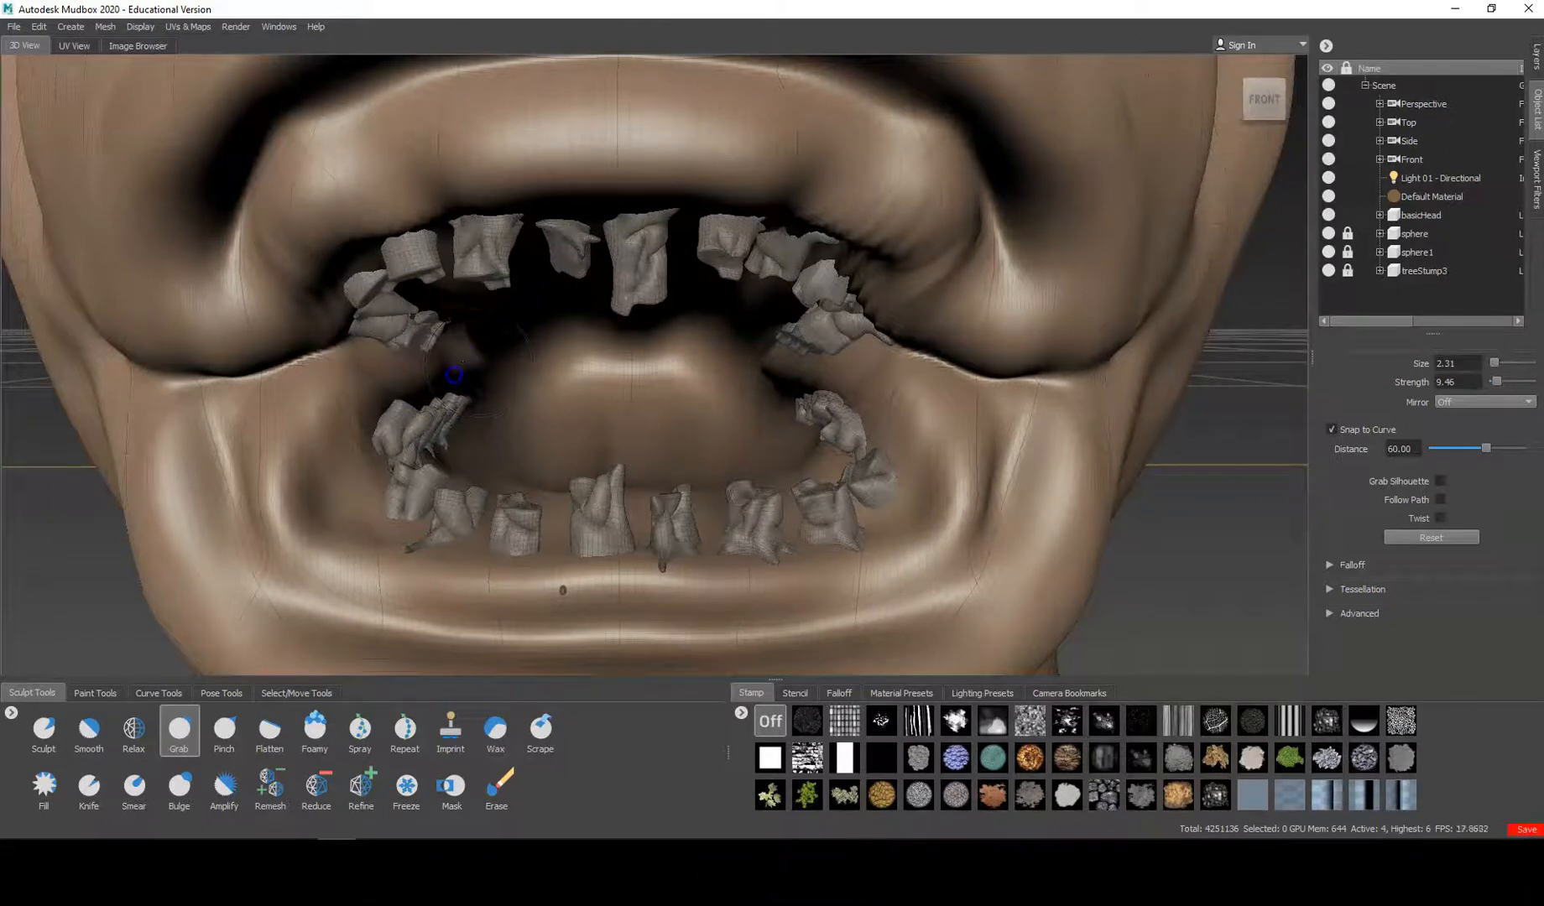
# Smooth the gums and inner mouth around the side teeth at strength 100.00 with Mirror off.
pyautogui.press('shift')
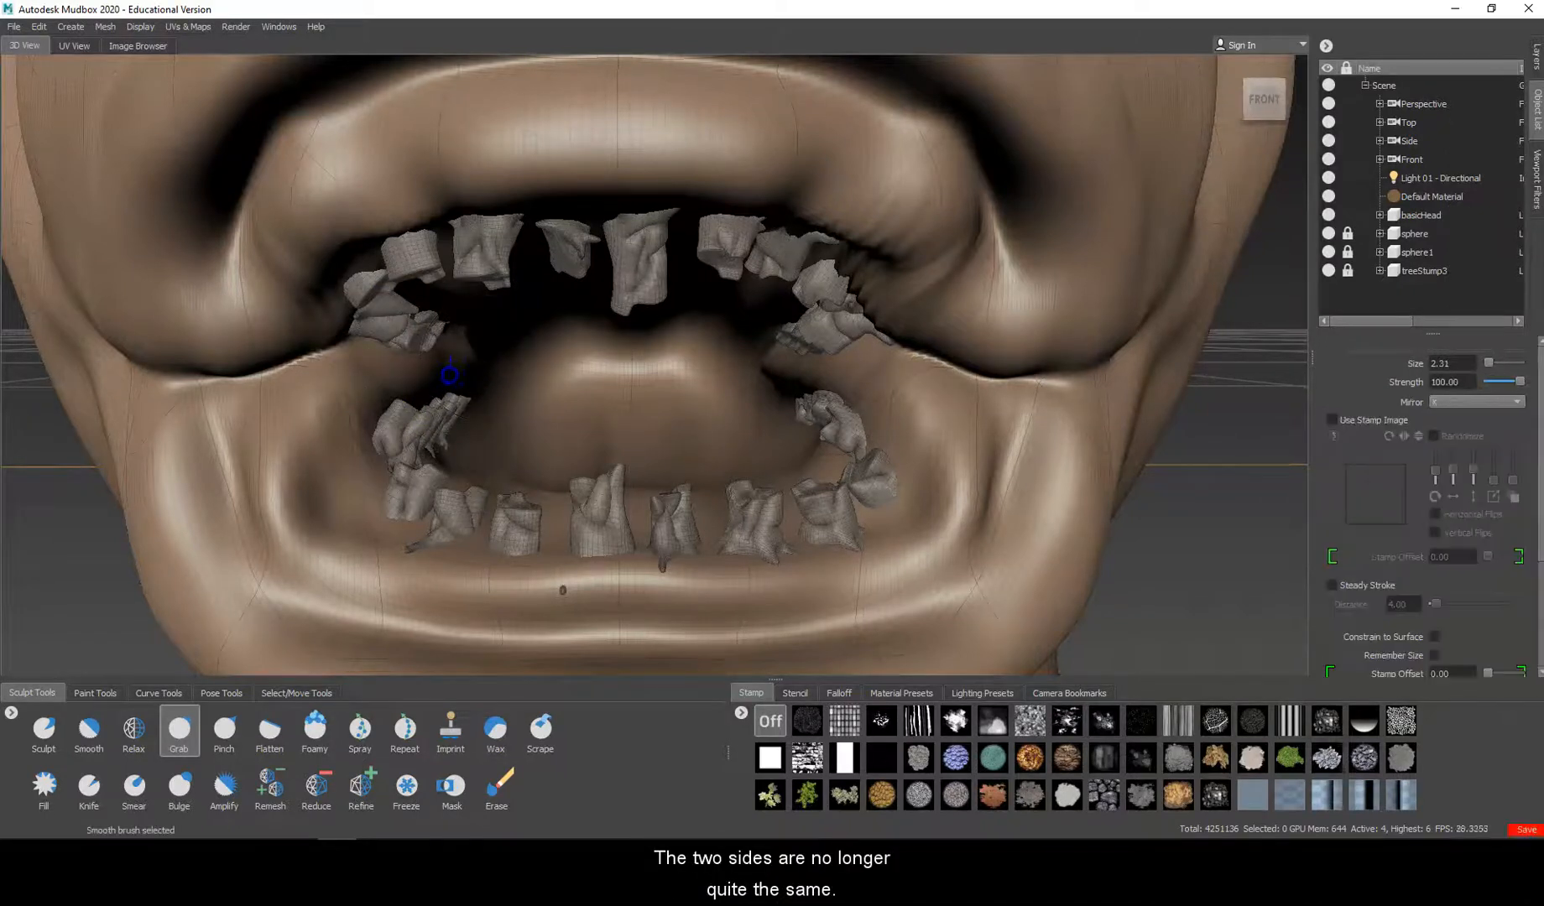
pyautogui.press('shift')
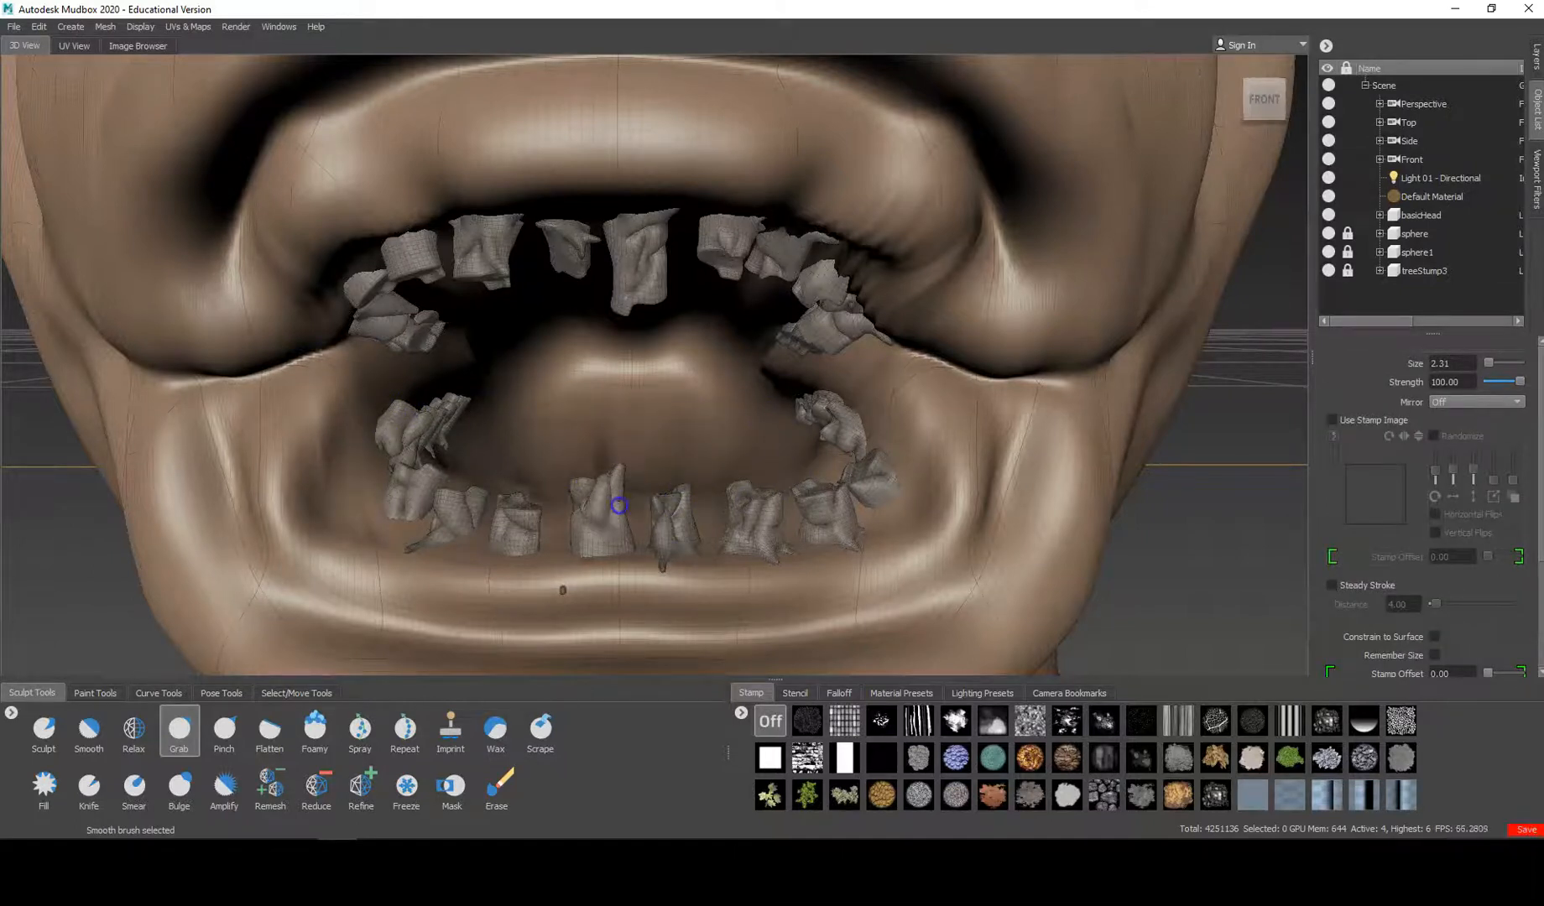
pyautogui.press('shift')
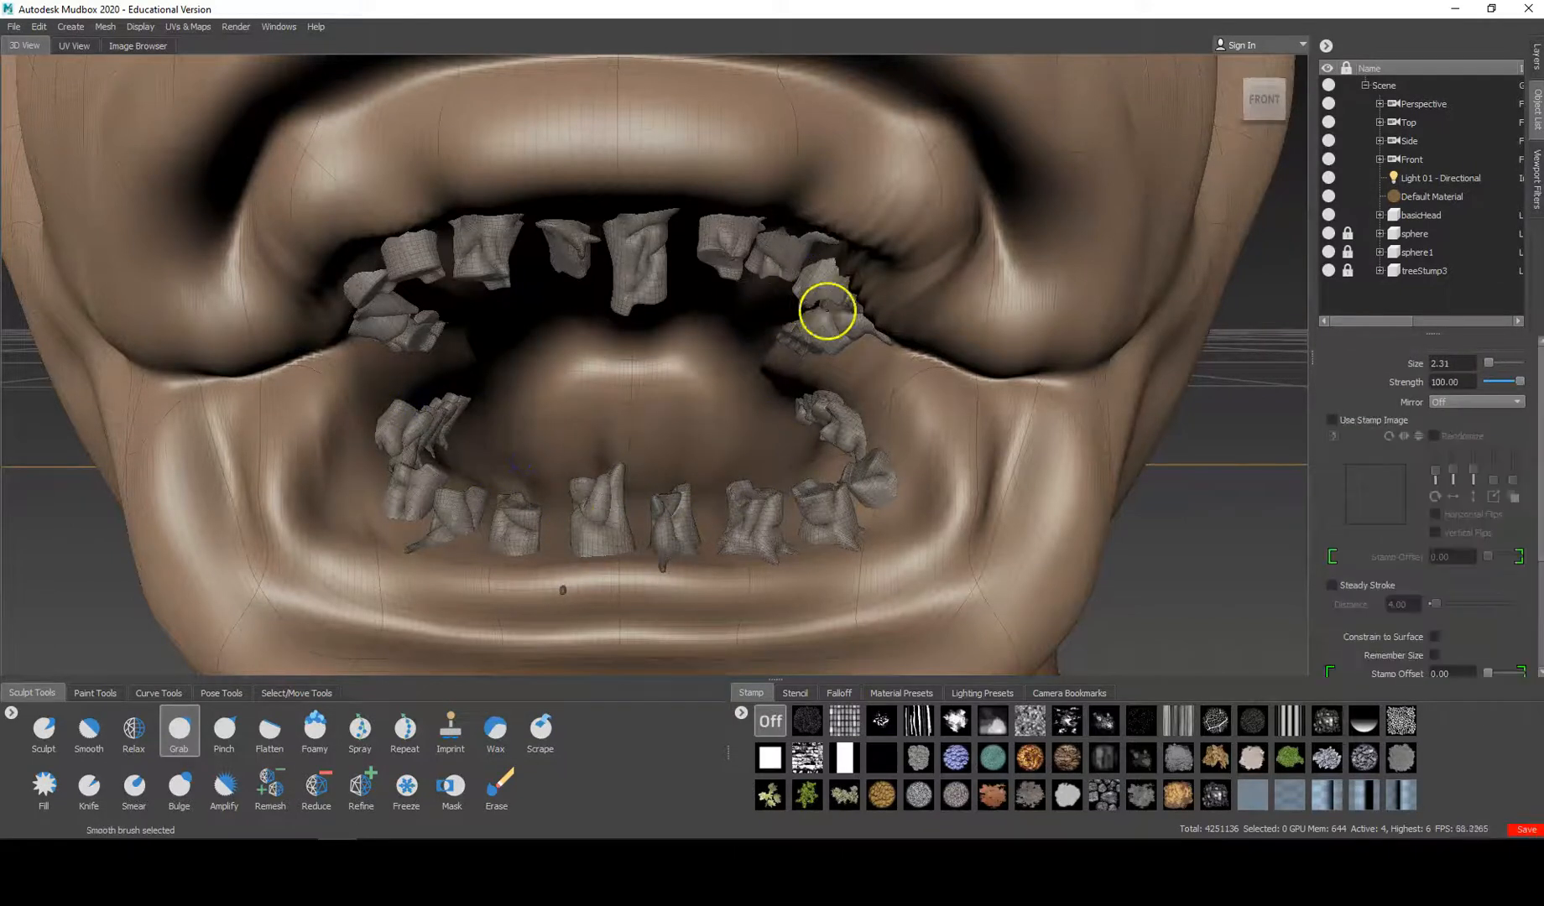
pyautogui.moveTo(800, 376)
pyautogui.mouseDown()
pyautogui.moveTo(765, 355)
pyautogui.moveTo(793, 337)
pyautogui.mouseUp()
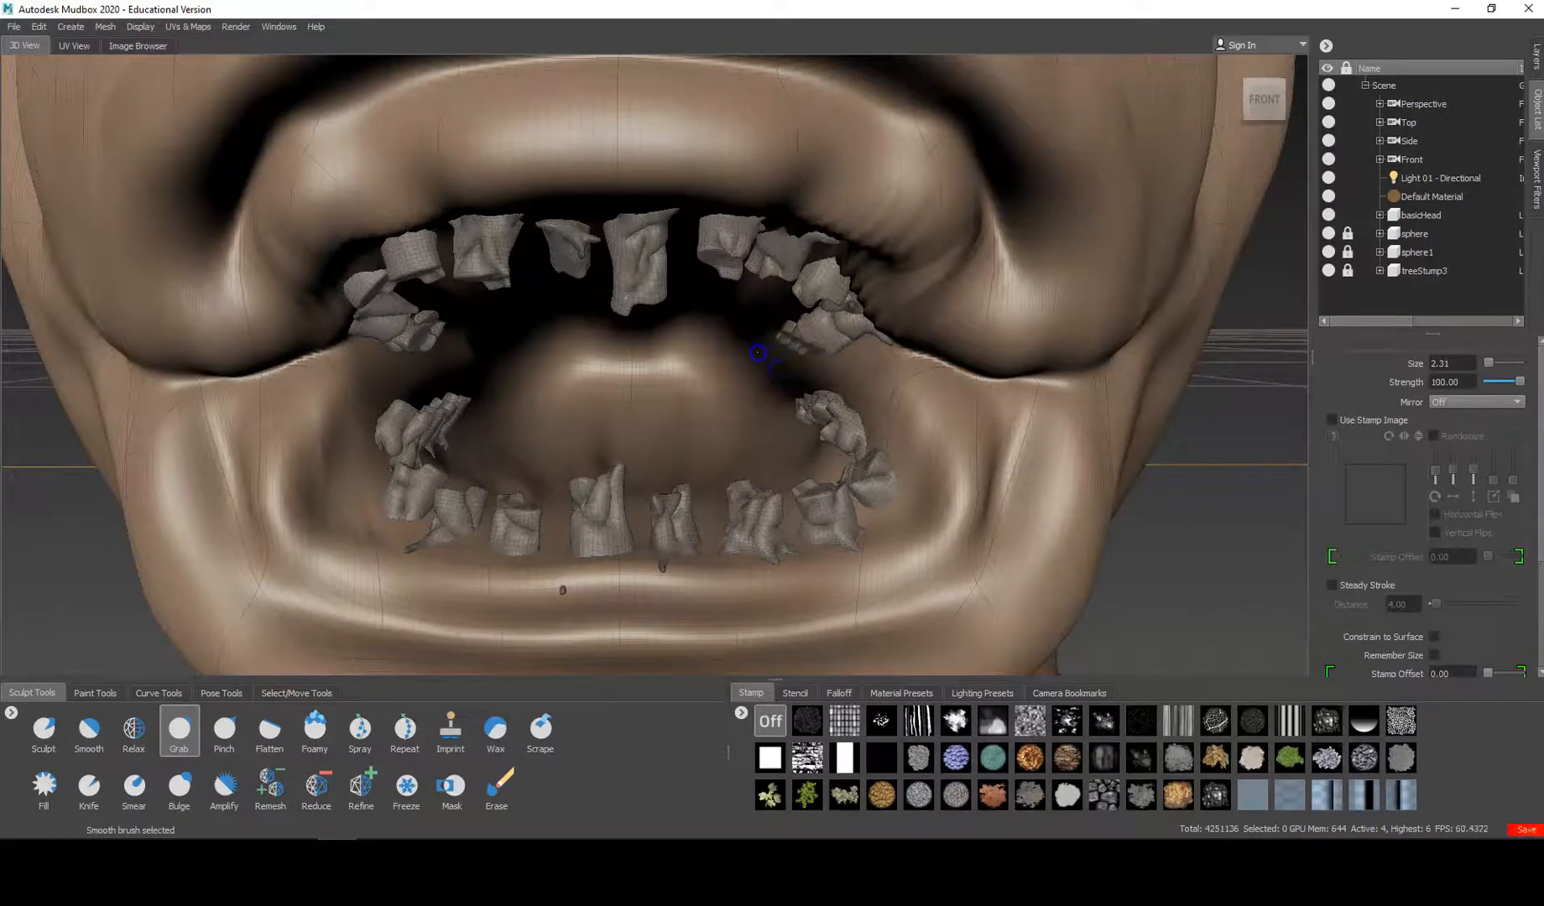
pyautogui.moveTo(829, 250)
pyautogui.mouseDown()
pyautogui.moveTo(780, 230)
pyautogui.moveTo(869, 317)
pyautogui.mouseUp()
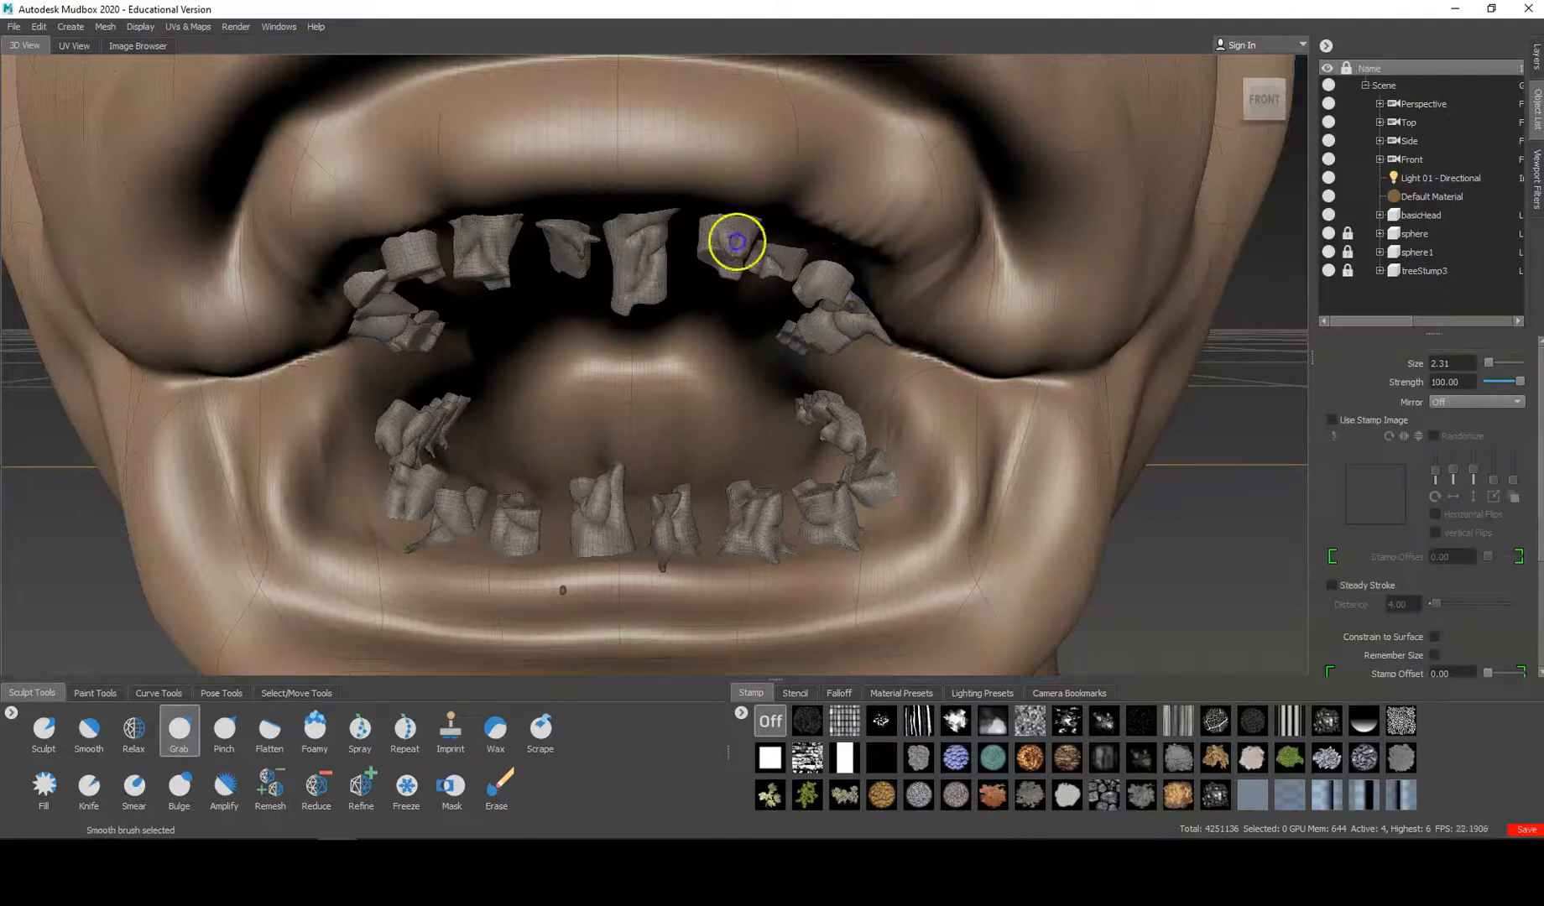
# Grab the upper gums above the side teeth on both sides and reshape them with Mirror off.
pyautogui.moveTo(449, 236)
pyautogui.mouseDown()
pyautogui.moveTo(488, 222)
pyautogui.moveTo(495, 241)
pyautogui.moveTo(376, 262)
pyautogui.mouseUp()
pyautogui.moveTo(400, 201); pyautogui.dragTo(376, 227)
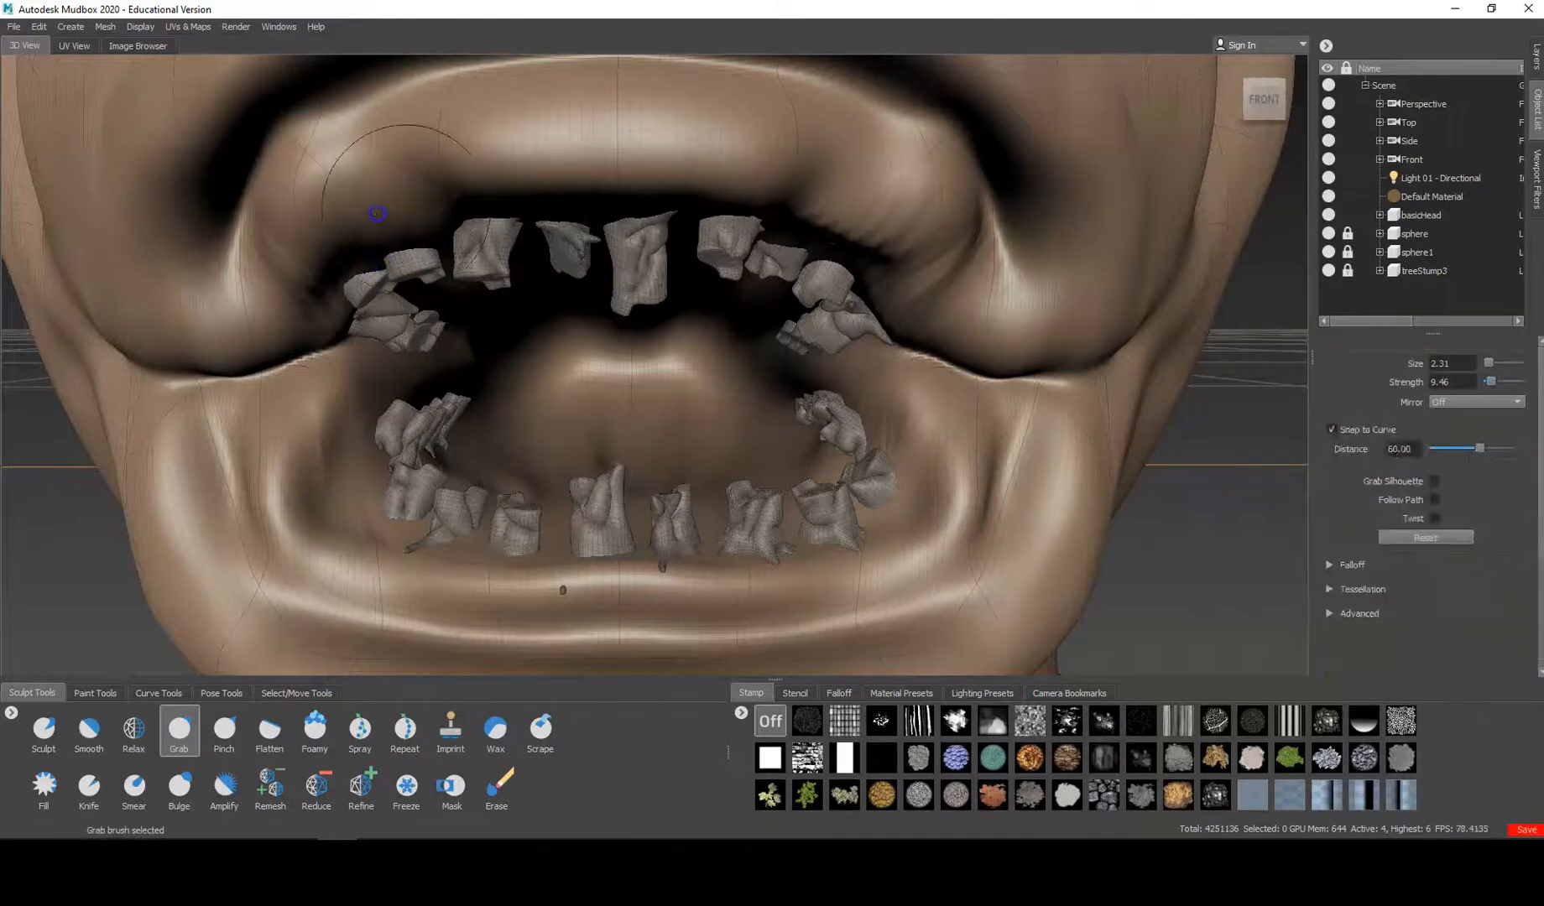
pyautogui.moveTo(867, 239); pyautogui.dragTo(896, 292)
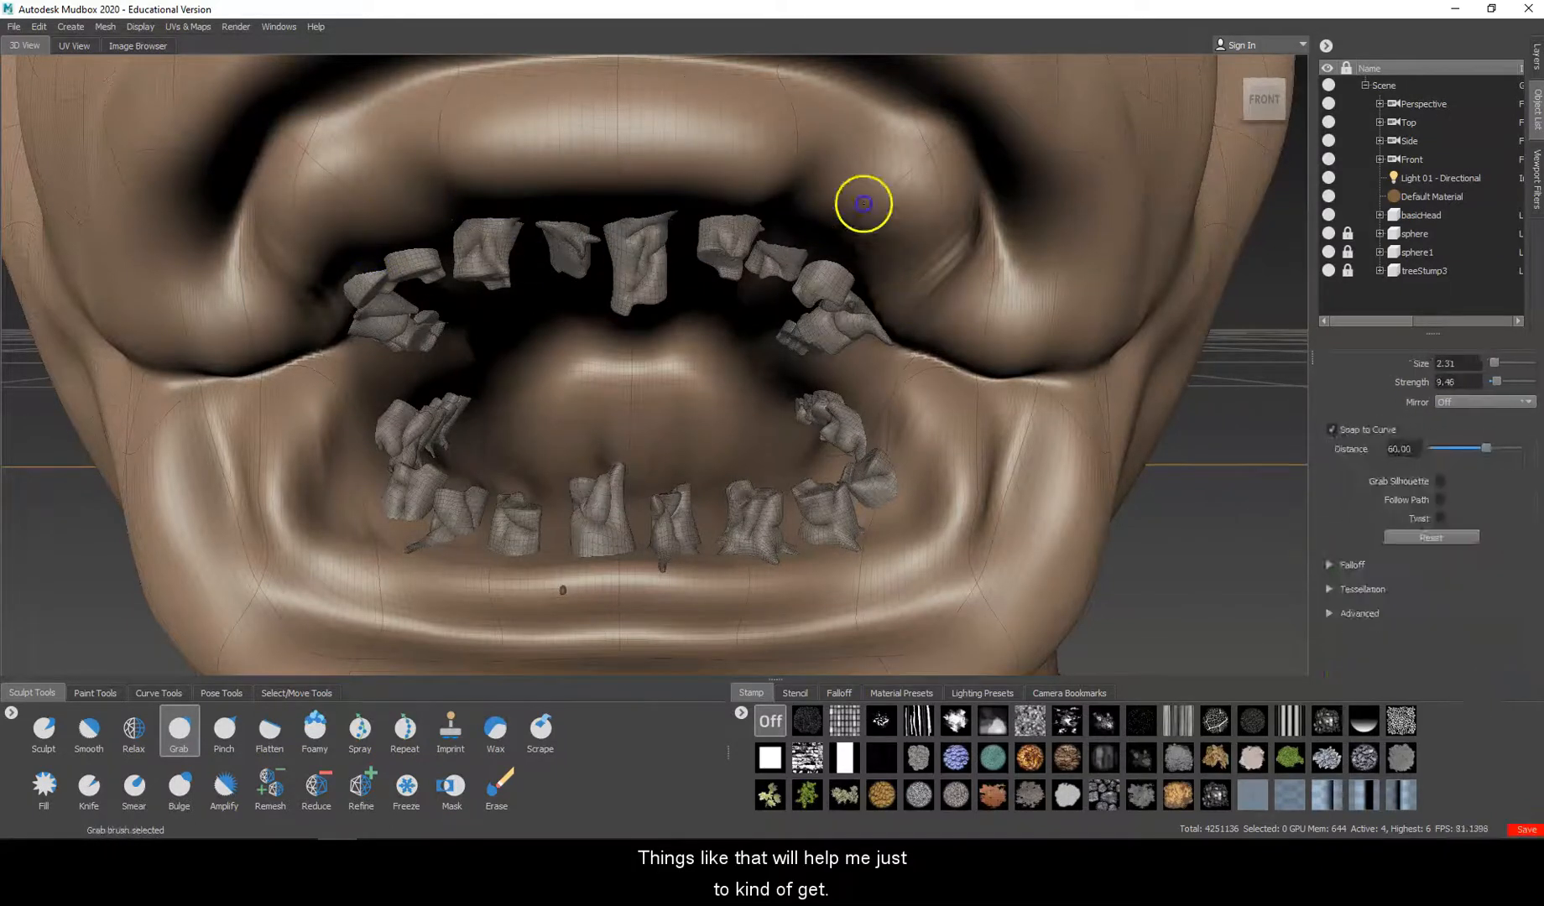
# Smooth the upper and lower gums around the side and front teeth on both sides of the mouth.
pyautogui.keyDown('shift'); pyautogui.moveTo(961, 239); pyautogui.dragTo(944, 286); pyautogui.keyUp('shift')
pyautogui.moveTo(893, 151)
pyautogui.keyDown('shift'); pyautogui.mouseDown()
pyautogui.moveTo(952, 245)
pyautogui.moveTo(1006, 262)
pyautogui.moveTo(868, 279)
pyautogui.mouseUp(); pyautogui.keyUp('shift')
pyautogui.moveTo(897, 403)
pyautogui.keyDown('shift'); pyautogui.mouseDown()
pyautogui.moveTo(842, 328)
pyautogui.moveTo(867, 470)
pyautogui.mouseUp(); pyautogui.keyUp('shift')
pyautogui.moveTo(584, 526)
pyautogui.keyDown('shift'); pyautogui.mouseDown()
pyautogui.moveTo(728, 531)
pyautogui.moveTo(552, 572)
pyautogui.mouseUp(); pyautogui.keyUp('shift')
pyautogui.keyDown('shift'); pyautogui.moveTo(659, 558); pyautogui.dragTo(541, 572); pyautogui.keyUp('shift')
pyautogui.moveTo(431, 516)
pyautogui.keyDown('shift'); pyautogui.mouseDown()
pyautogui.moveTo(365, 455)
pyautogui.moveTo(379, 465)
pyautogui.moveTo(422, 384)
pyautogui.mouseUp(); pyautogui.keyUp('shift')
pyautogui.moveTo(428, 245)
pyautogui.keyDown('shift'); pyautogui.mouseDown()
pyautogui.moveTo(353, 285)
pyautogui.moveTo(386, 262)
pyautogui.moveTo(455, 255)
pyautogui.mouseUp(); pyautogui.keyUp('shift')
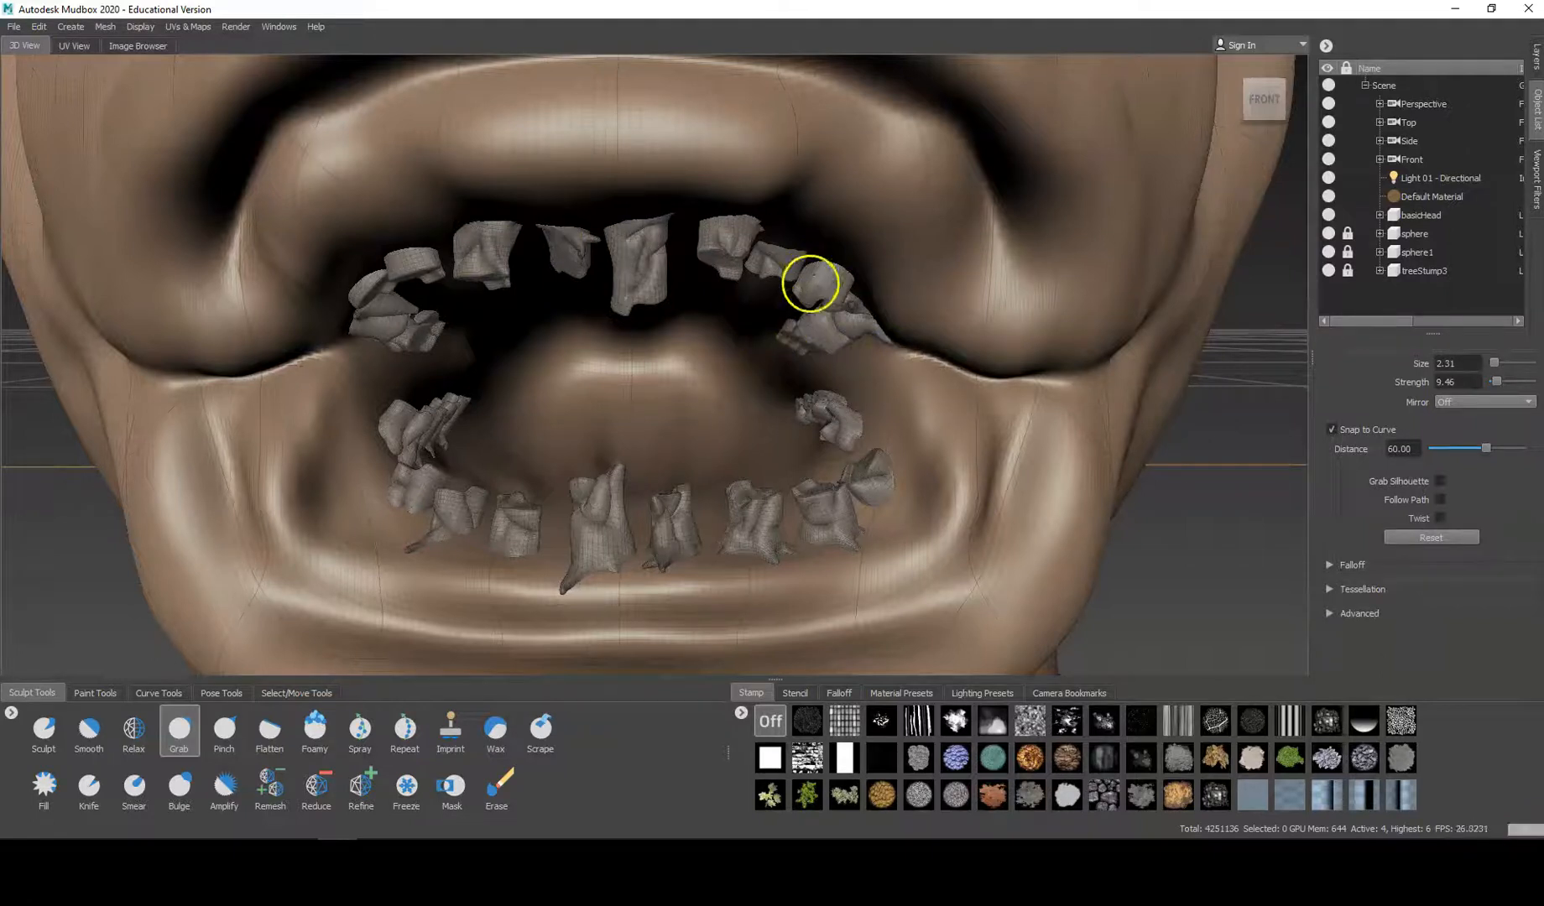
pyautogui.press('shift')
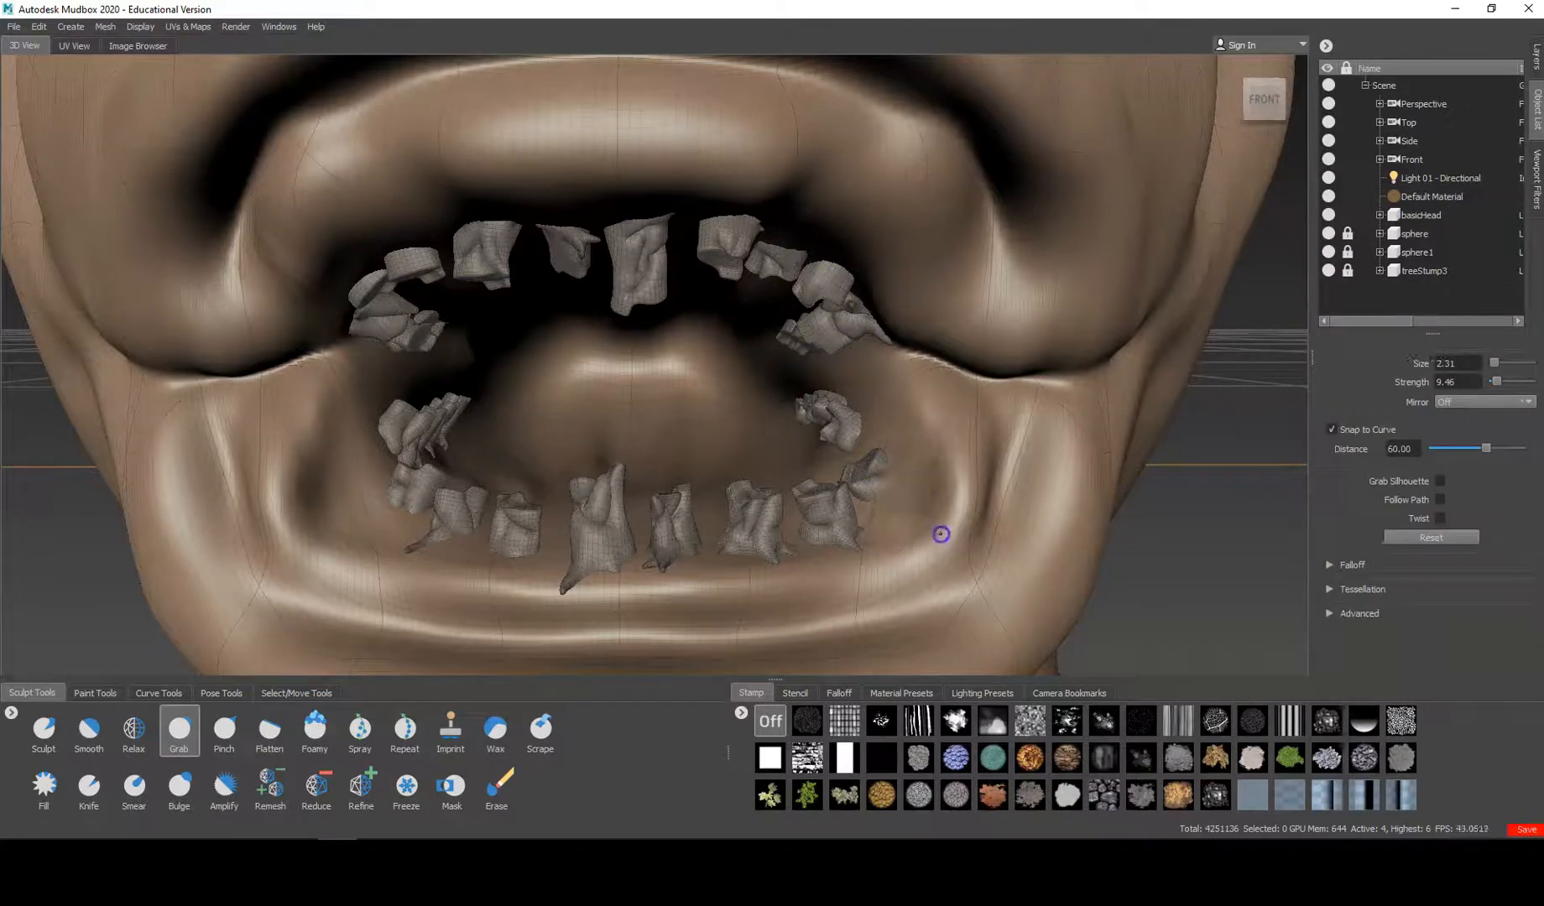
# Grab the lower gums into place around the bases of the lower side and front teeth.
pyautogui.moveTo(893, 482); pyautogui.dragTo(881, 452)
pyautogui.moveTo(408, 475)
pyautogui.mouseDown()
pyautogui.moveTo(441, 541)
pyautogui.moveTo(411, 555)
pyautogui.mouseUp()
pyautogui.moveTo(391, 494)
pyautogui.mouseDown()
pyautogui.moveTo(402, 552)
pyautogui.moveTo(569, 599)
pyautogui.mouseUp()
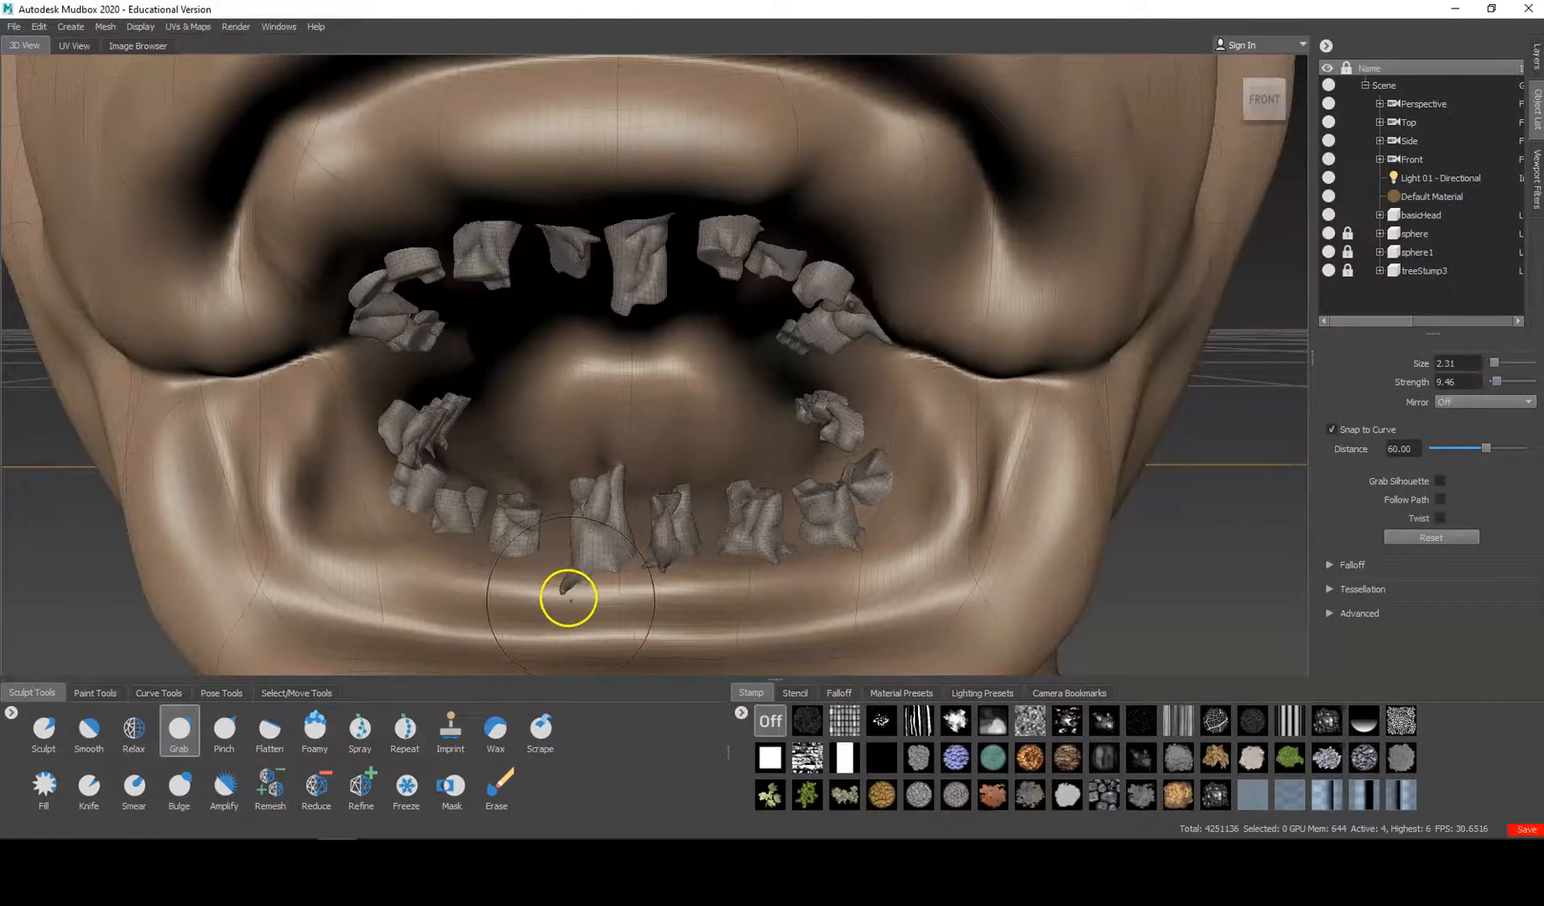
pyautogui.moveTo(552, 534)
pyautogui.mouseDown()
pyautogui.moveTo(589, 592)
pyautogui.moveTo(561, 617)
pyautogui.moveTo(555, 594)
pyautogui.mouseUp()
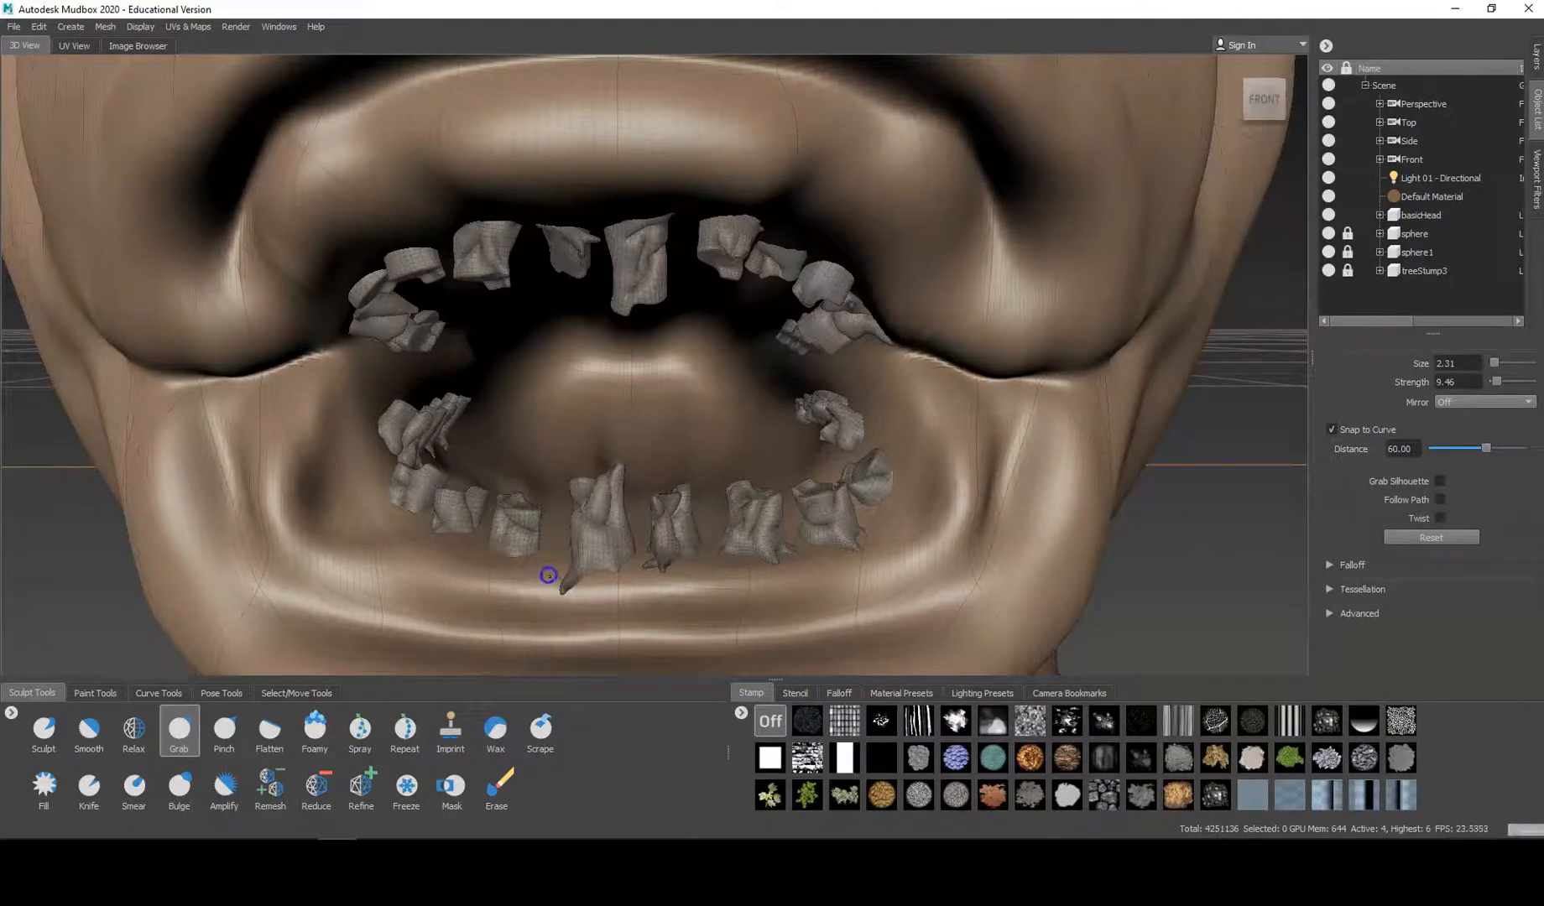
pyautogui.moveTo(709, 576)
pyautogui.mouseDown()
pyautogui.moveTo(817, 510)
pyautogui.moveTo(671, 558)
pyautogui.moveTo(885, 507)
pyautogui.moveTo(865, 527)
pyautogui.moveTo(665, 547)
pyautogui.mouseUp()
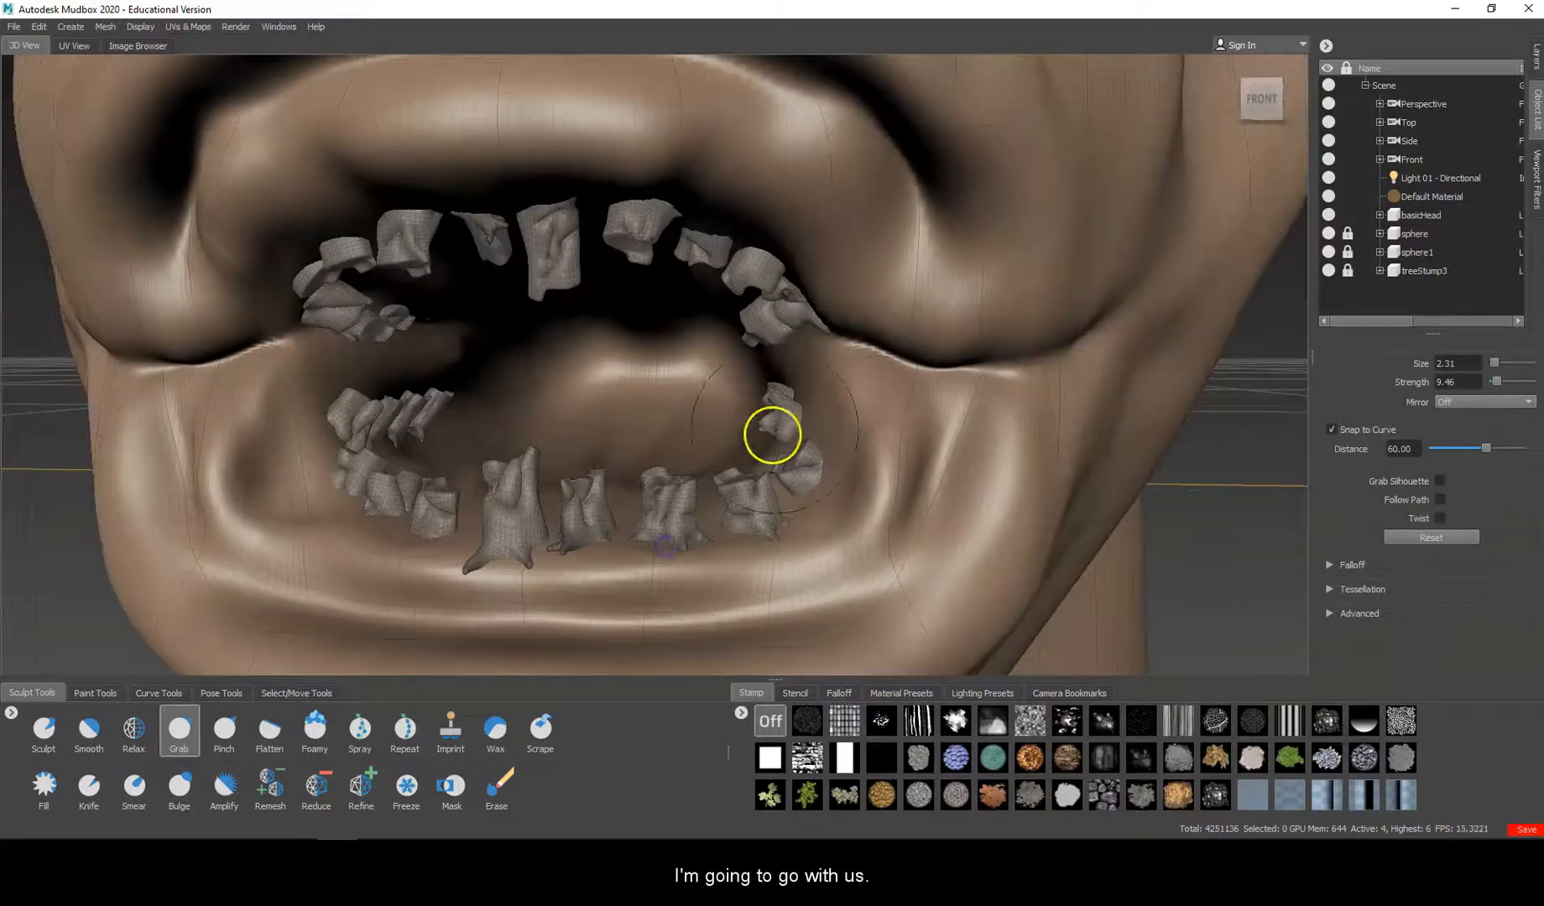
# Hide the wireframe and raise the head to subdivision level 6.
pyautogui.scroll(-5, 803, 379)
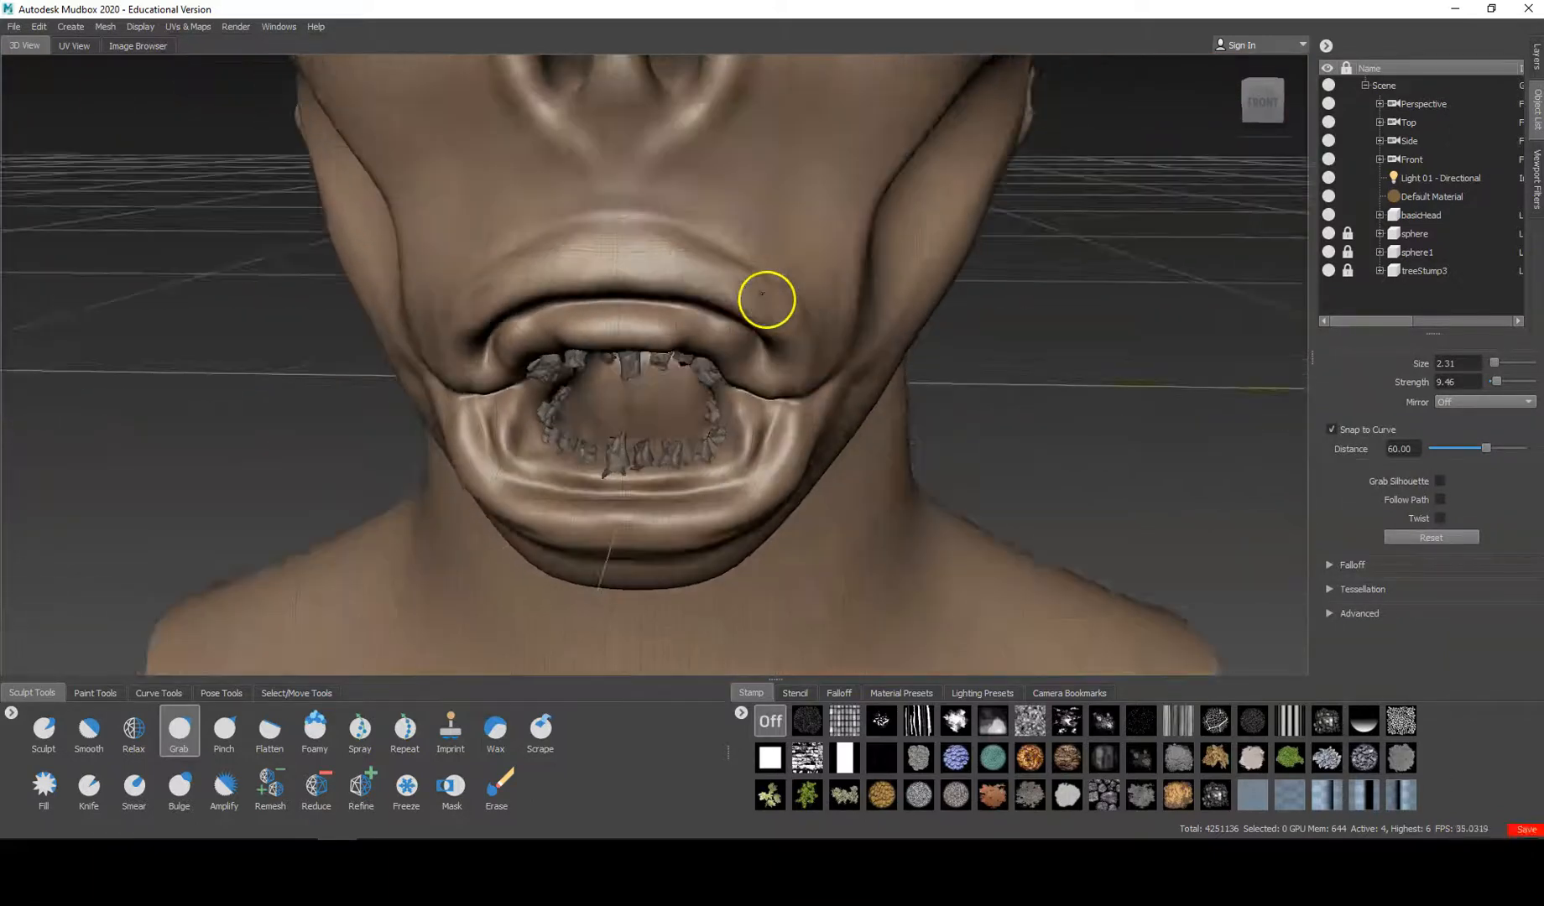
pyautogui.keyDown('alt'); pyautogui.moveTo(766, 299); pyautogui.dragTo(801, 370); pyautogui.keyUp('alt')
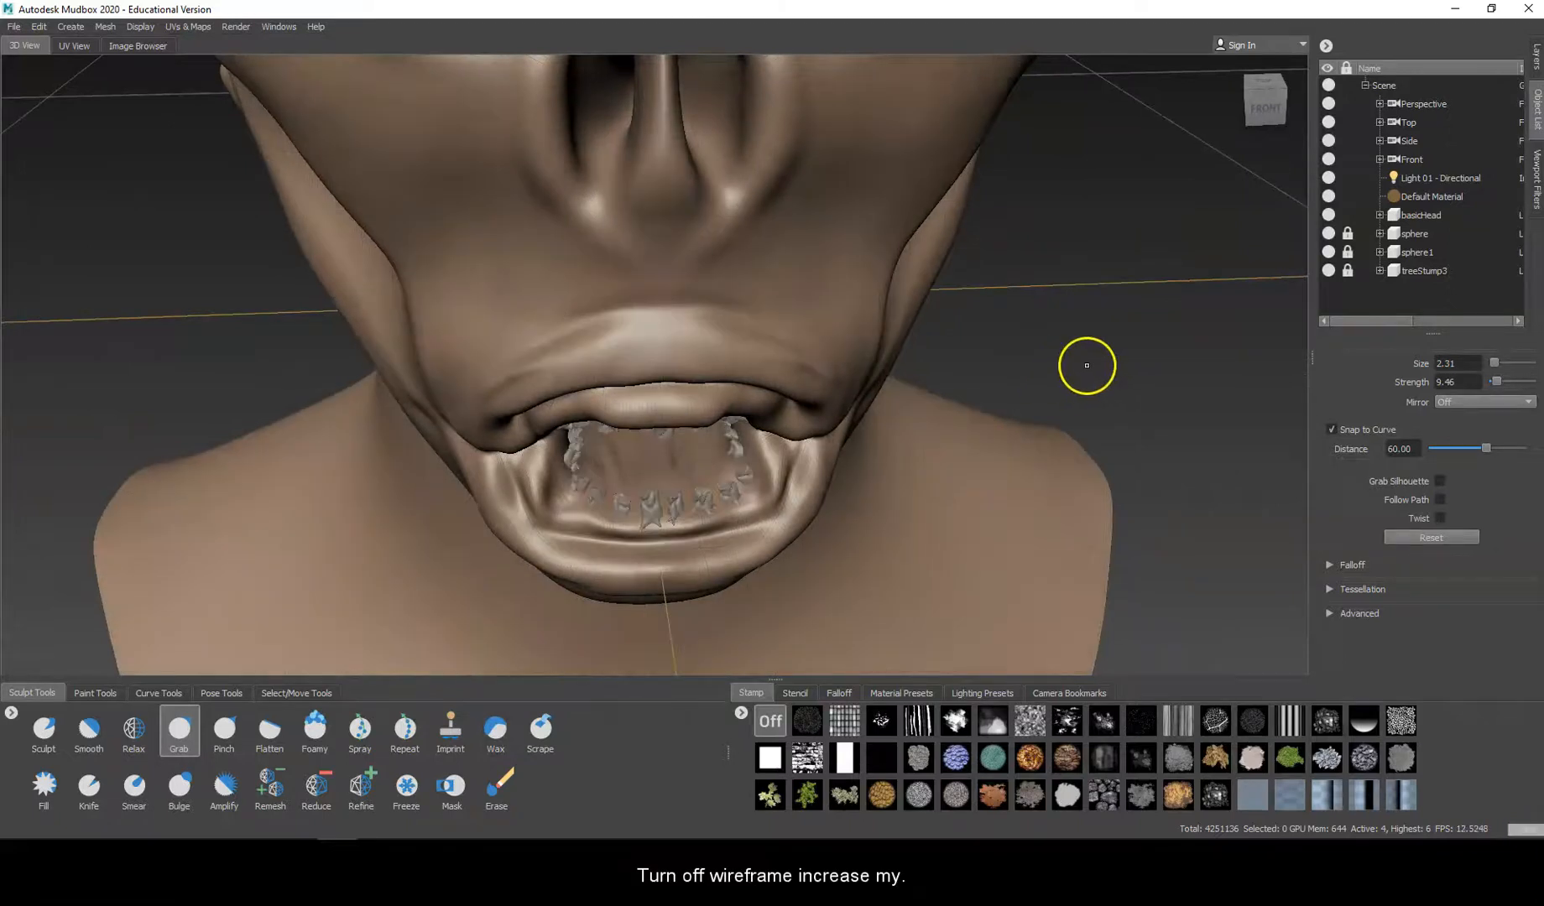
pyautogui.press('pageup')
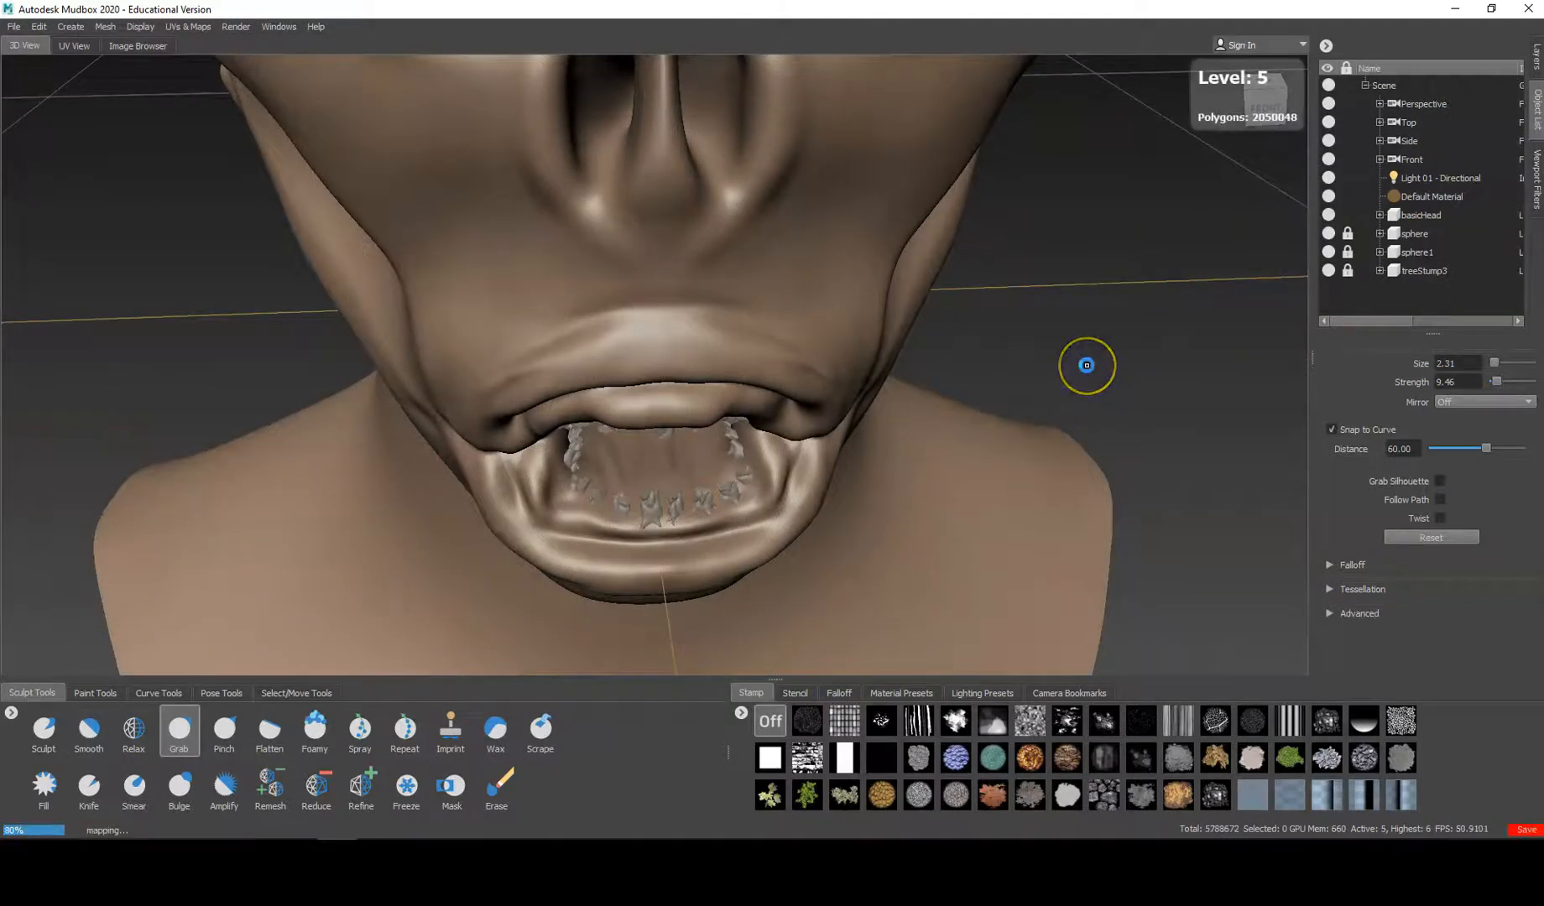
pyautogui.press('pageup')
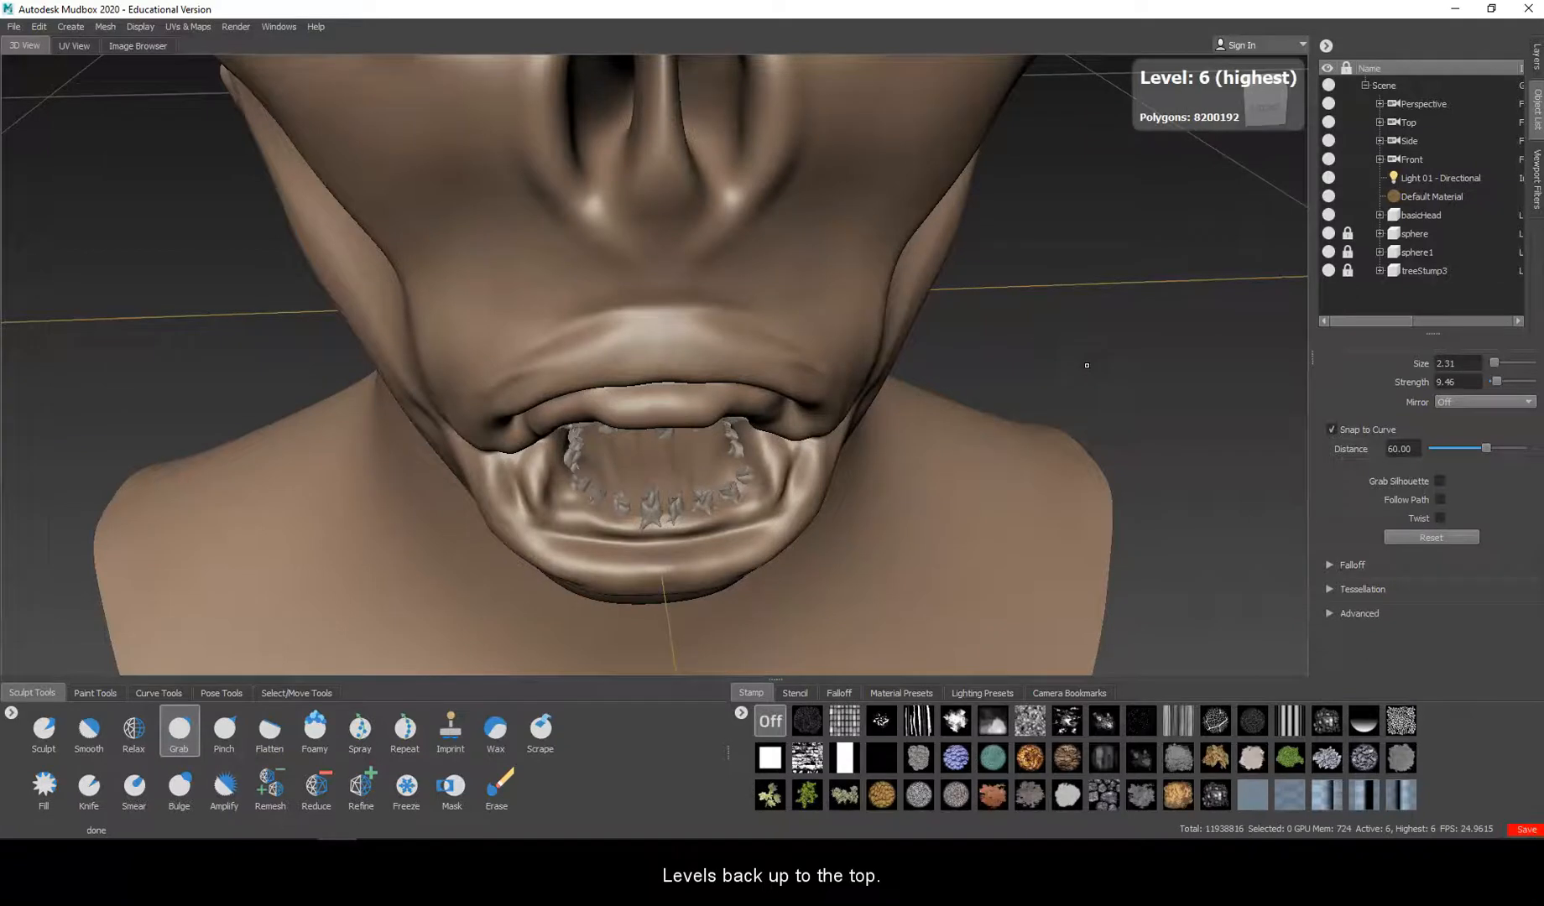
pyautogui.scroll(-10, 1061, 321)
pyautogui.keyDown('alt'); pyautogui.moveTo(1003, 369); pyautogui.dragTo(881, 355); pyautogui.keyUp('alt')
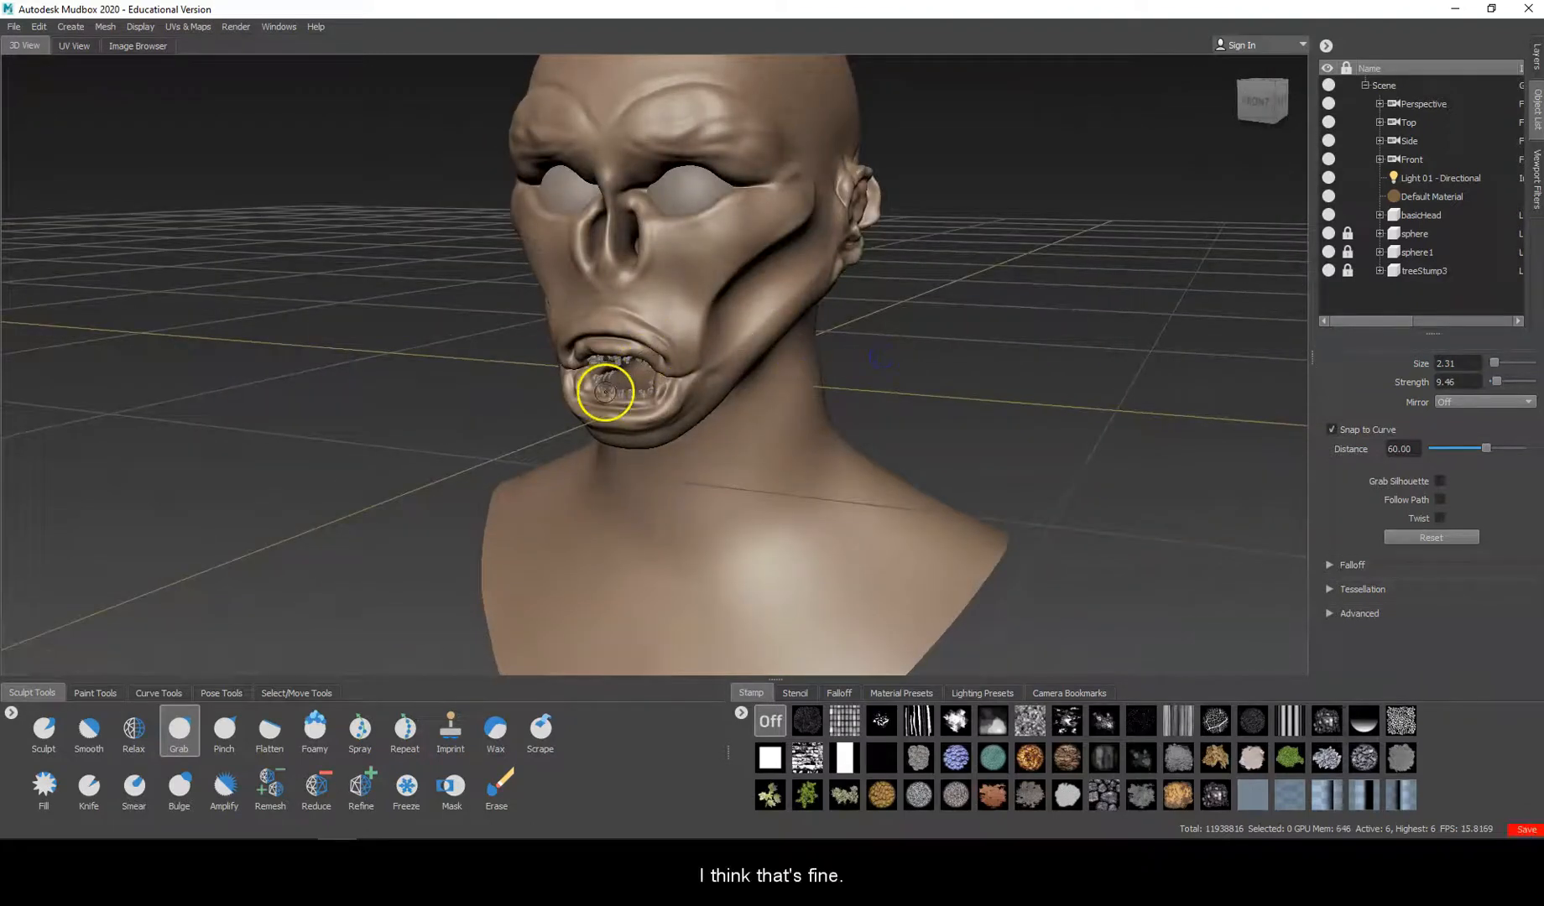
# Unlock the objects sphere, sphere1 and treeStump3.
pyautogui.scroll(8, 606, 391)
pyautogui.keyDown('alt'); pyautogui.moveTo(642, 344); pyautogui.dragTo(923, 344); pyautogui.keyUp('alt')
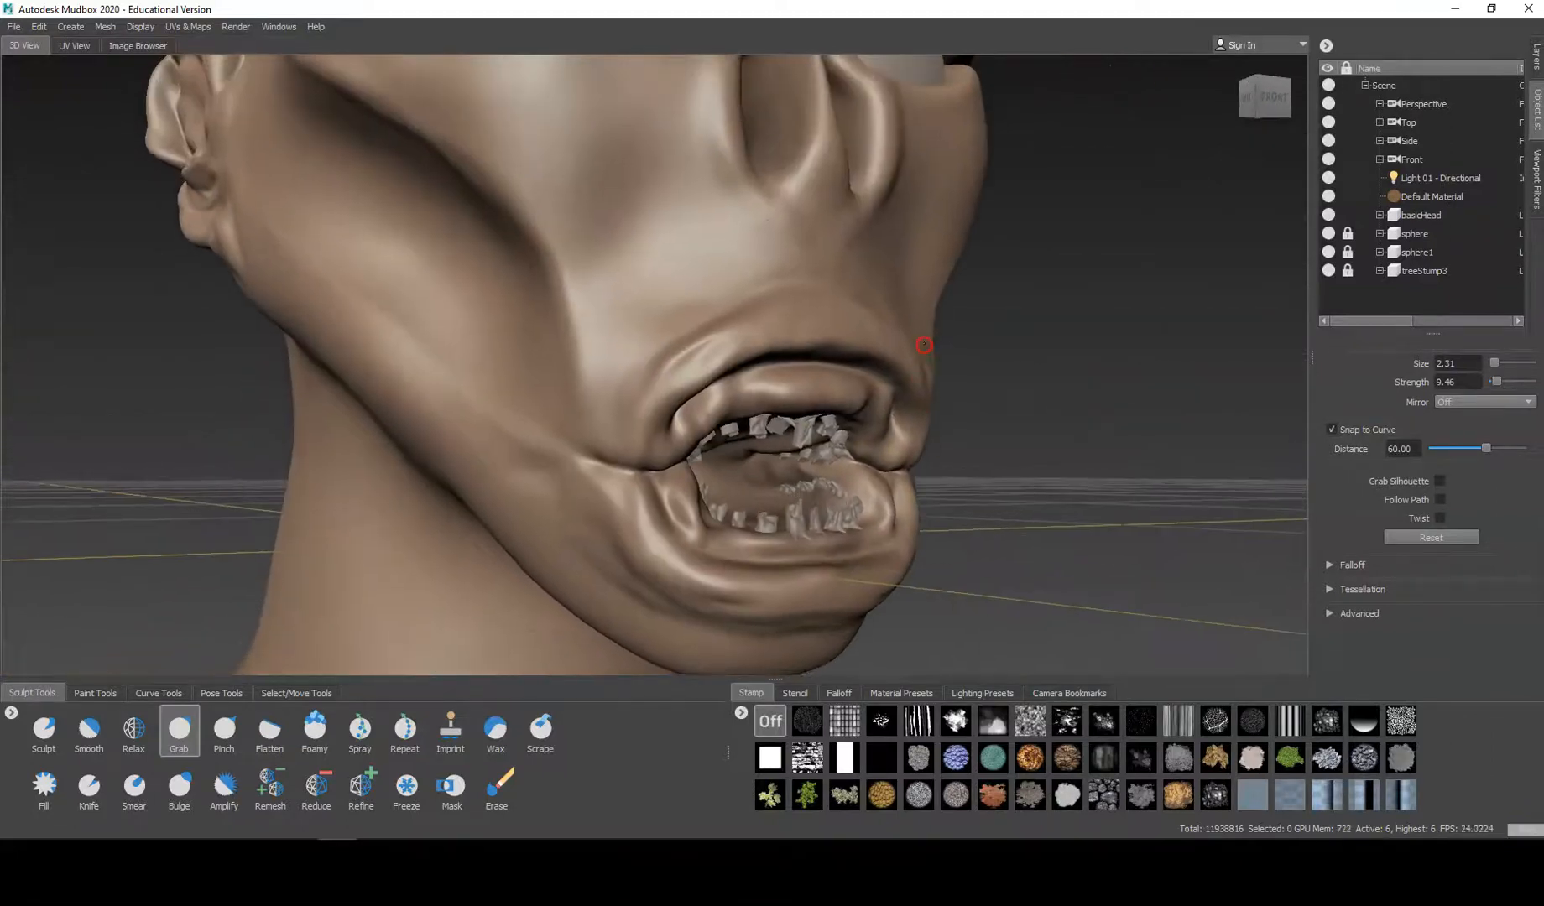
pyautogui.click(1347, 234)
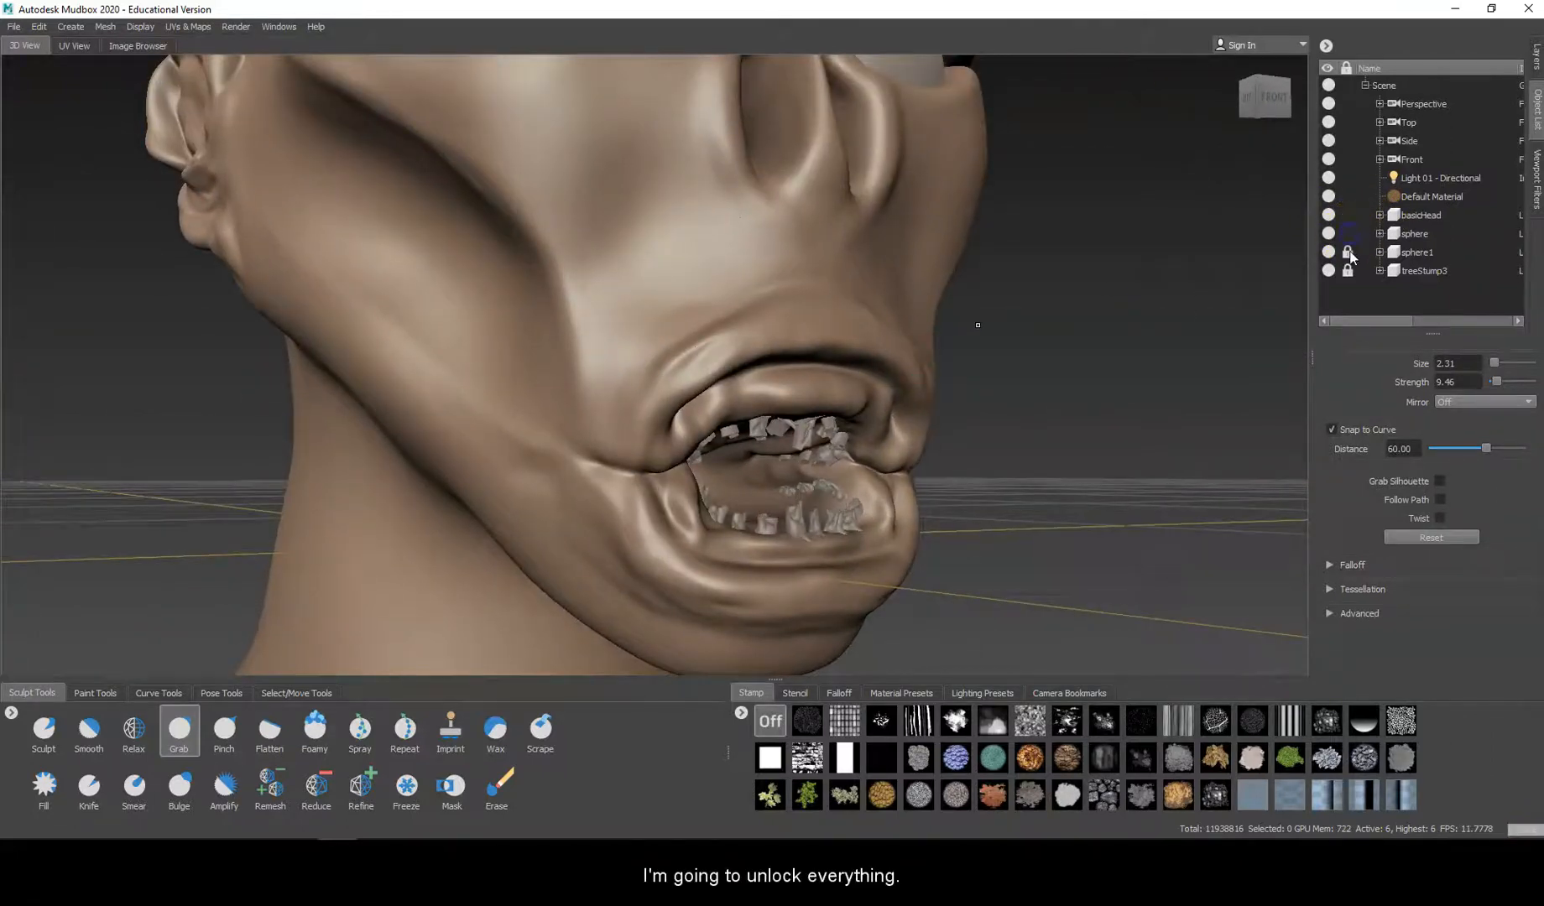
pyautogui.click(1348, 252)
pyautogui.click(1348, 270)
pyautogui.moveTo(1282, 300)
pyautogui.keyDown('alt'); pyautogui.mouseDown()
pyautogui.moveTo(959, 399)
pyautogui.moveTo(723, 414)
pyautogui.mouseUp(); pyautogui.keyUp('alt')
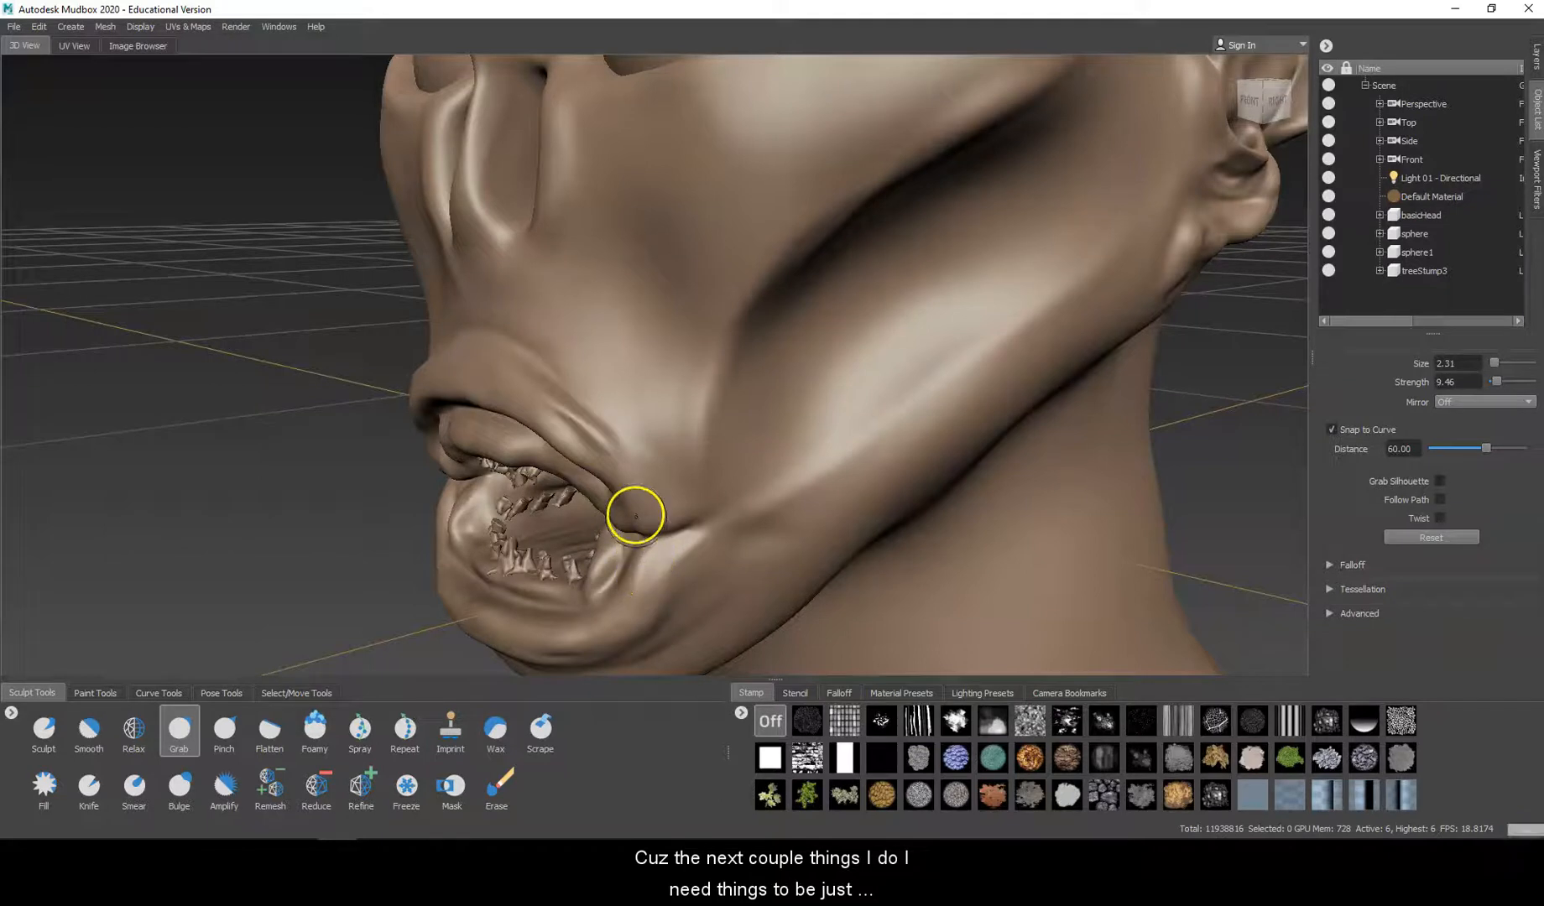
# Assign a new Mudbox Material named teeth_mat to the treeStump3 teeth.
pyautogui.click(1419, 271)
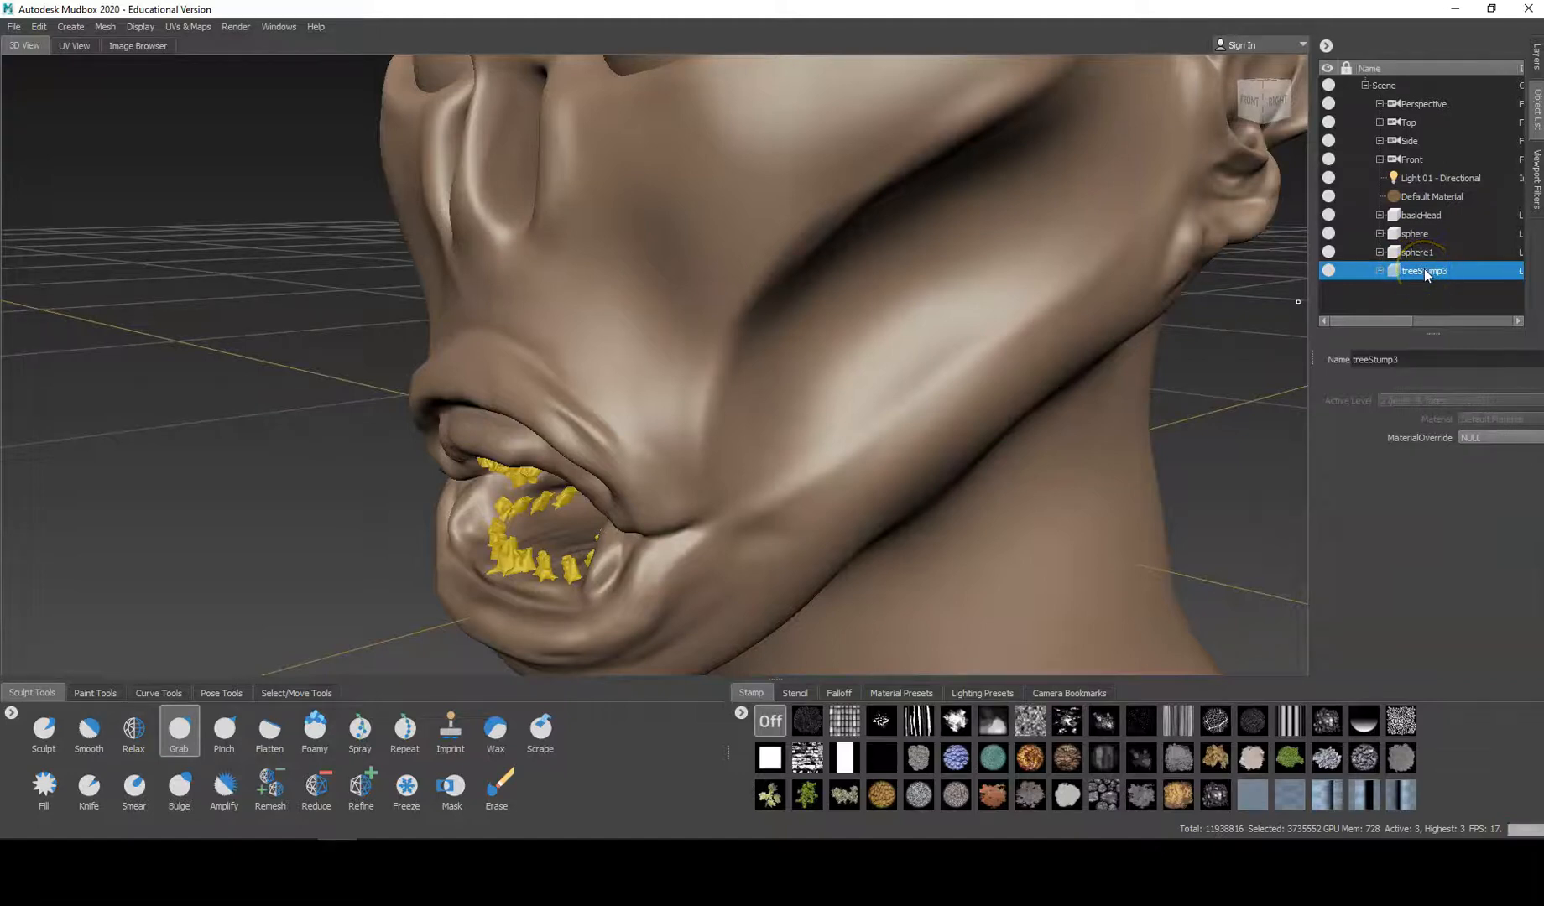
pyautogui.rightClick(1424, 269)
pyautogui.moveTo(1431, 281)
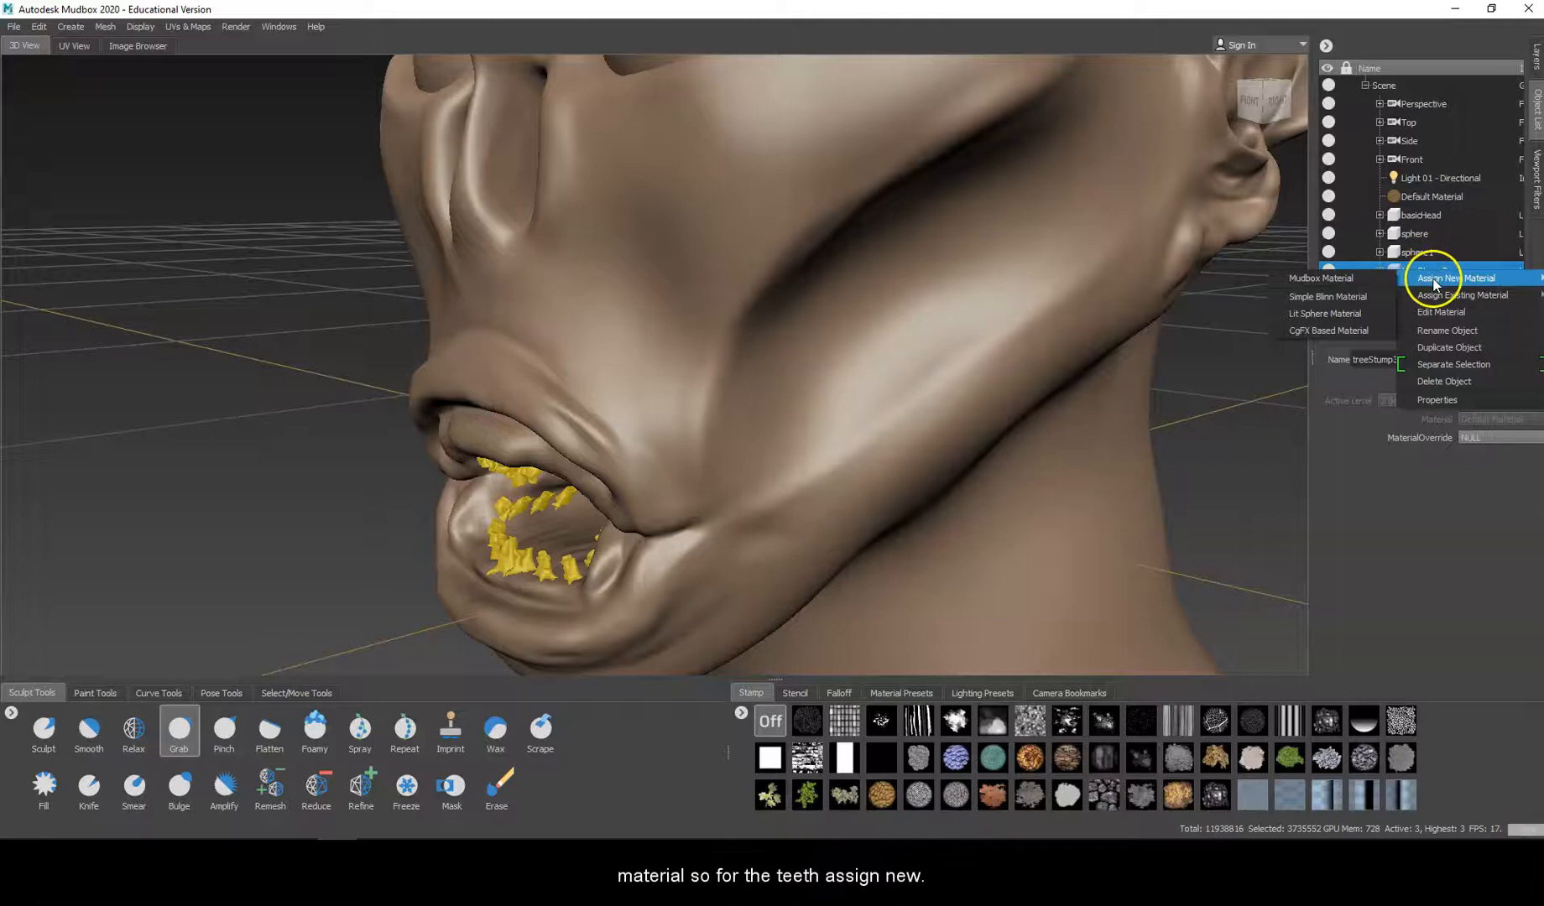
pyautogui.click(1337, 280)
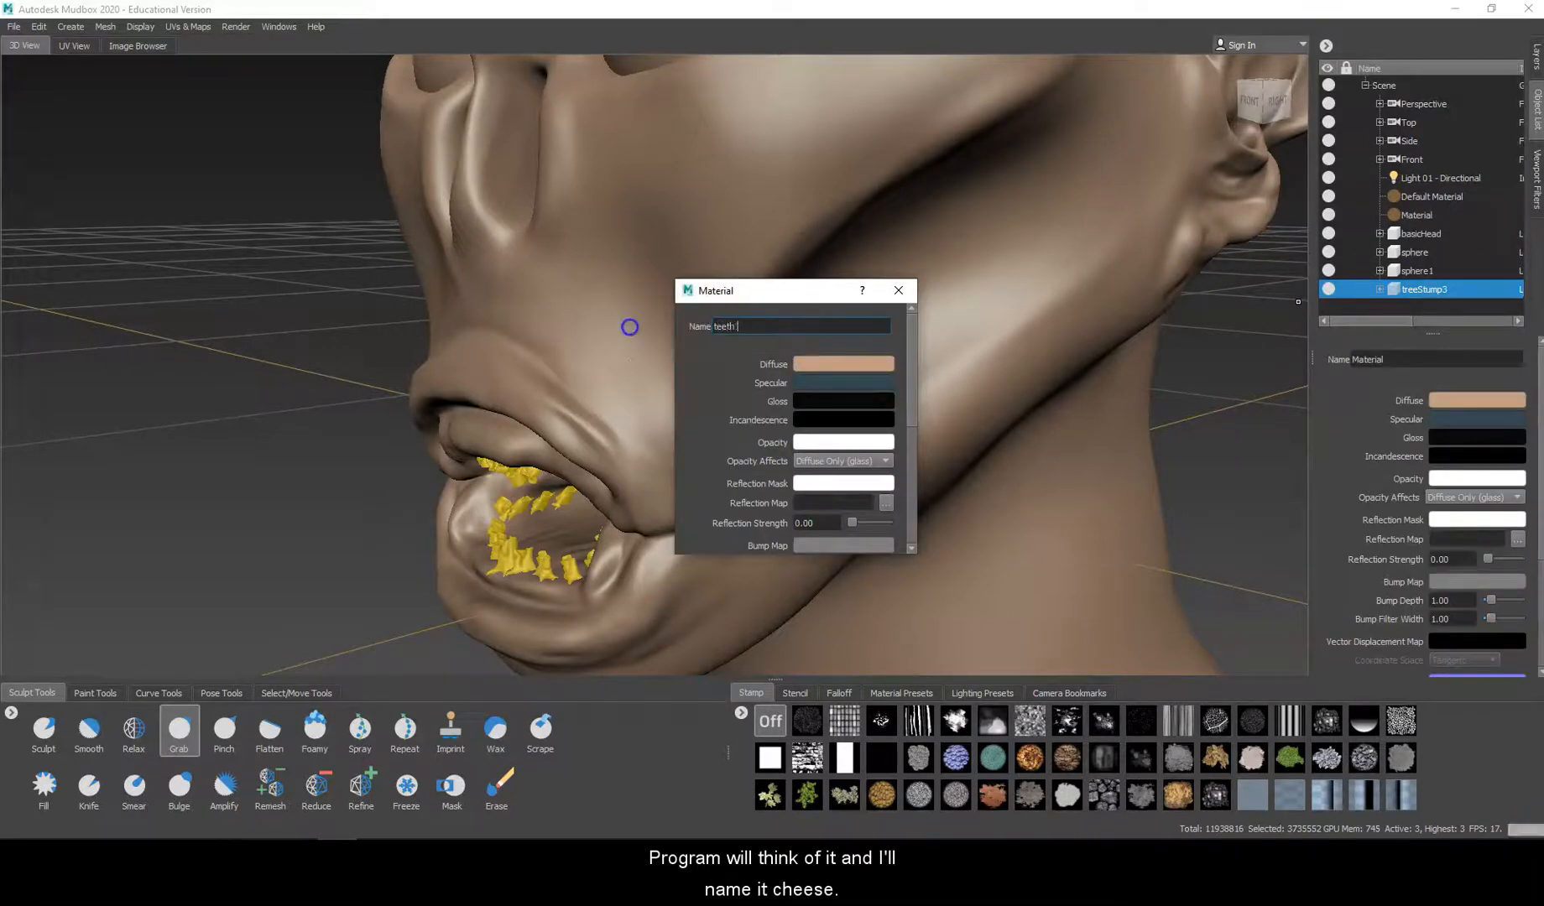
pyautogui.write('teeth')
pyautogui.press('BackSpace')
pyautogui.write('_mat')
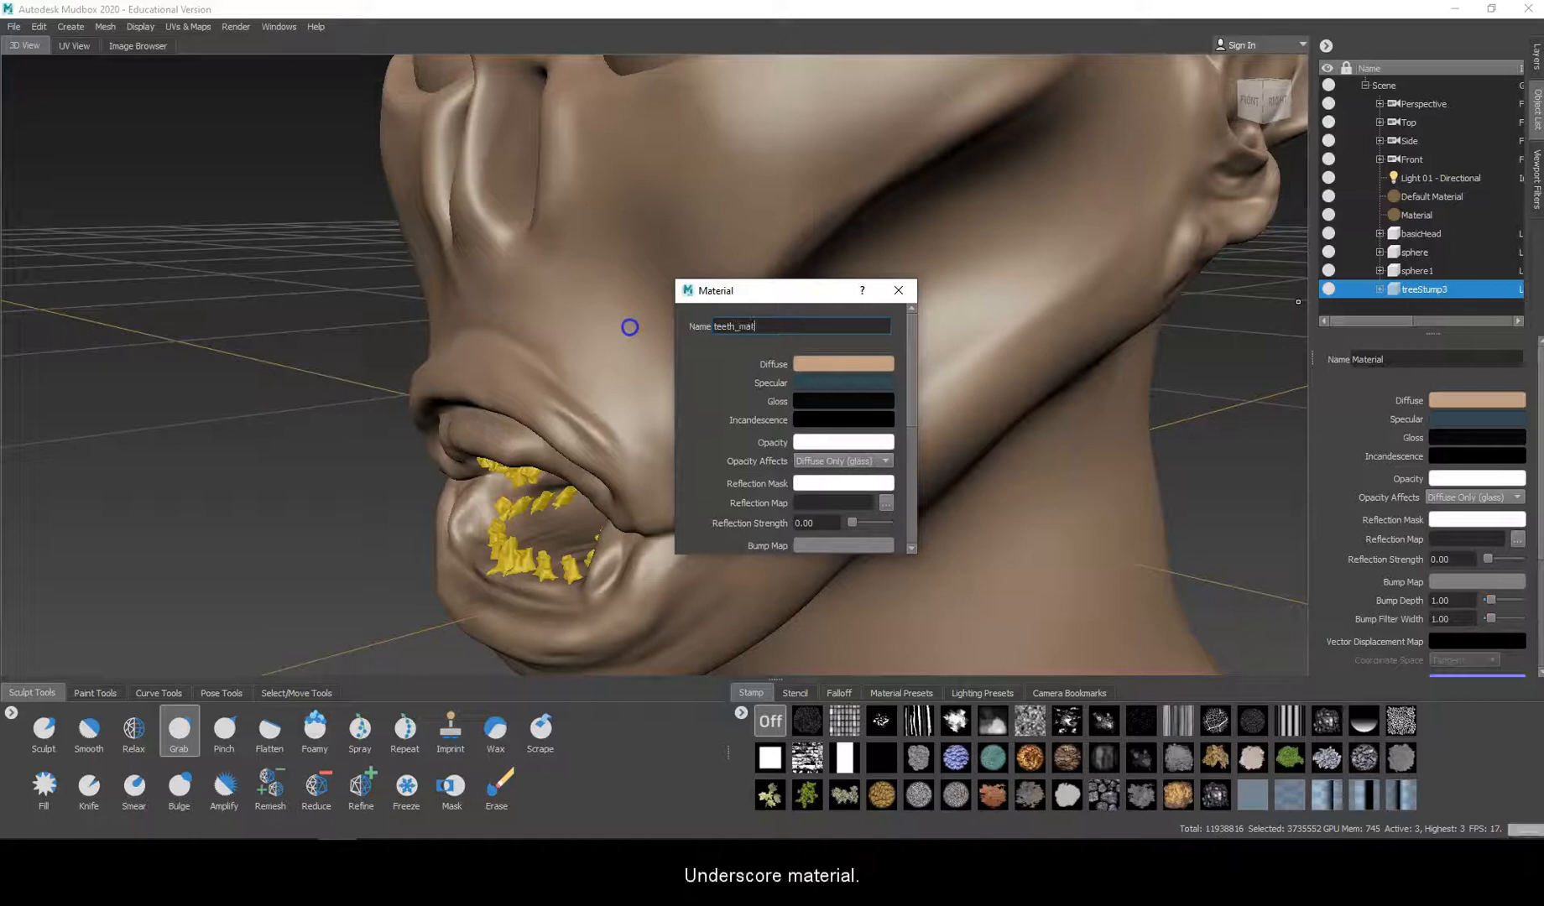
pyautogui.press('Return')
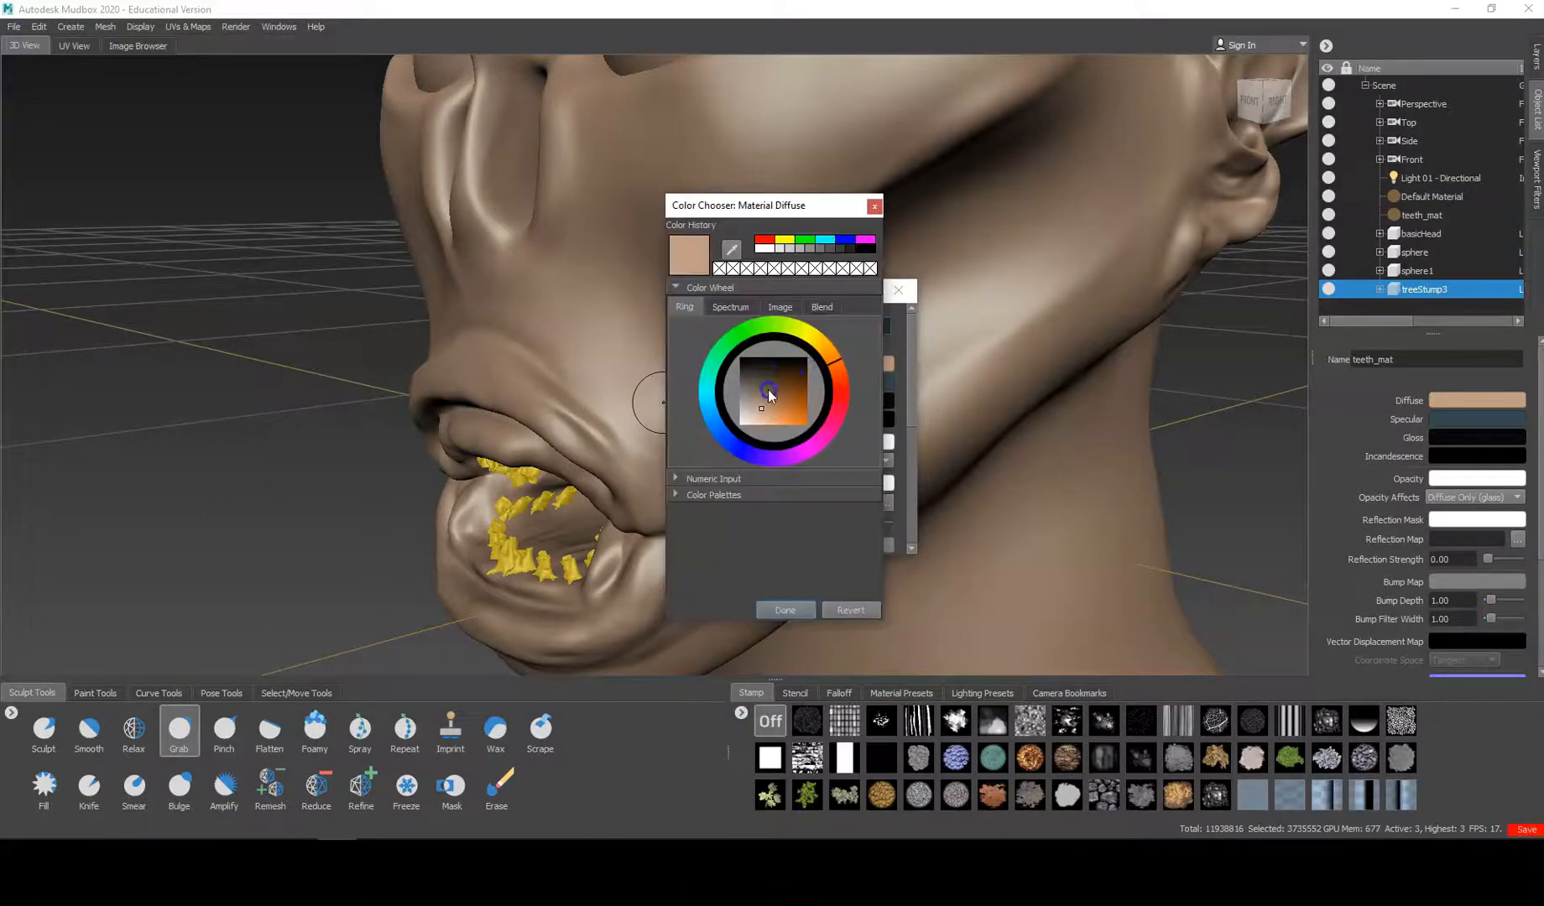
# Set the teeth_mat diffuse colour to a pale, whitish yellow and deselect the teeth.
pyautogui.moveTo(744, 416); pyautogui.dragTo(747, 409)
pyautogui.moveTo(821, 362); pyautogui.dragTo(826, 347)
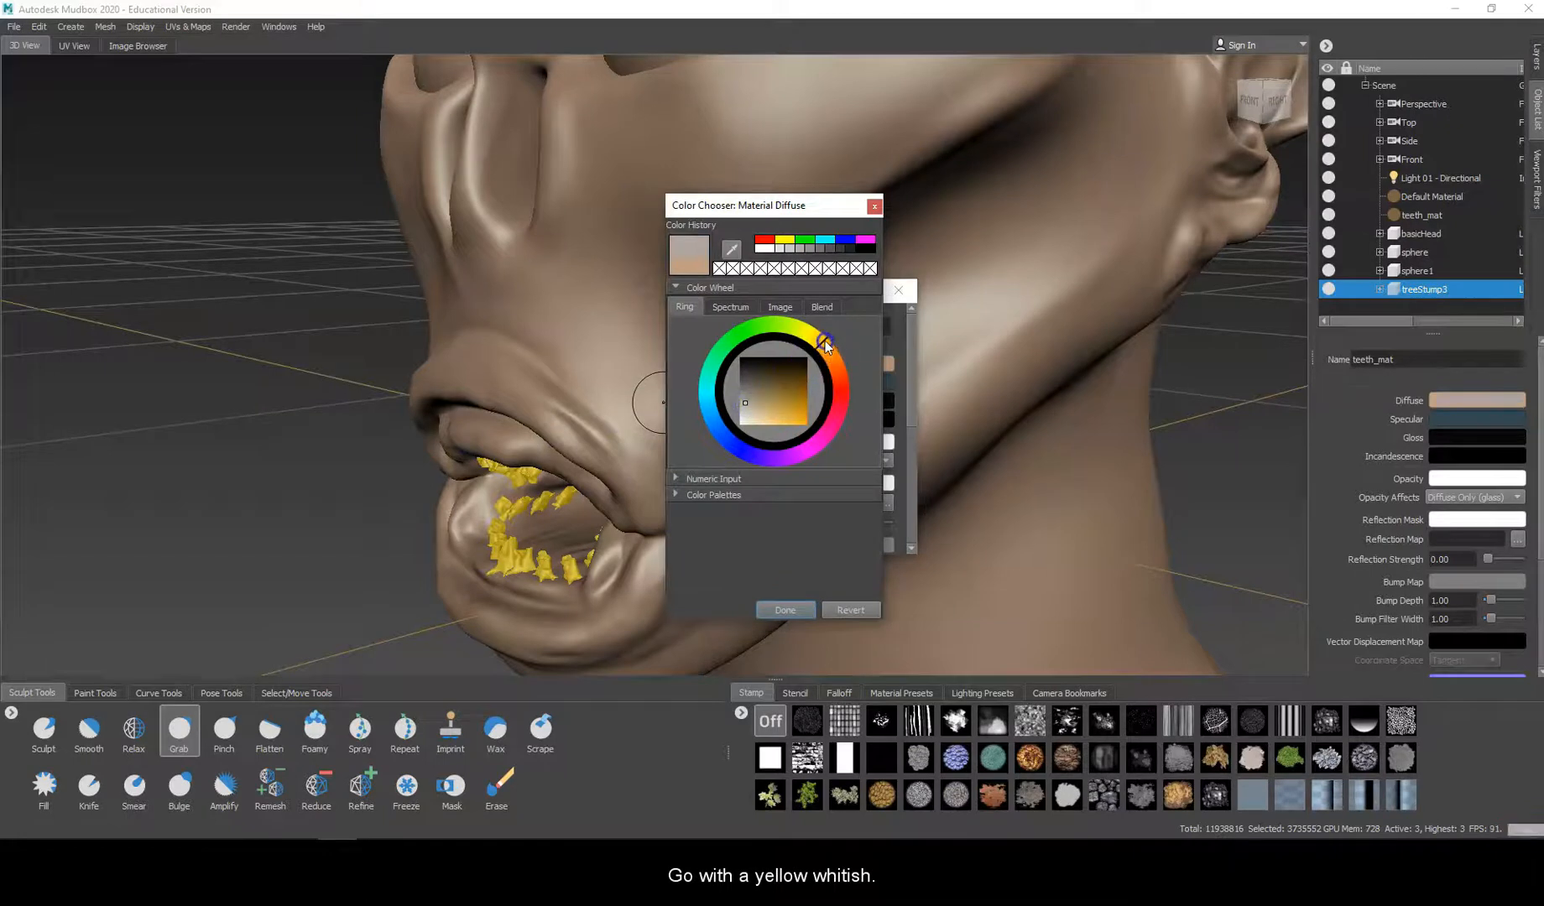
pyautogui.moveTo(764, 417); pyautogui.dragTo(762, 423)
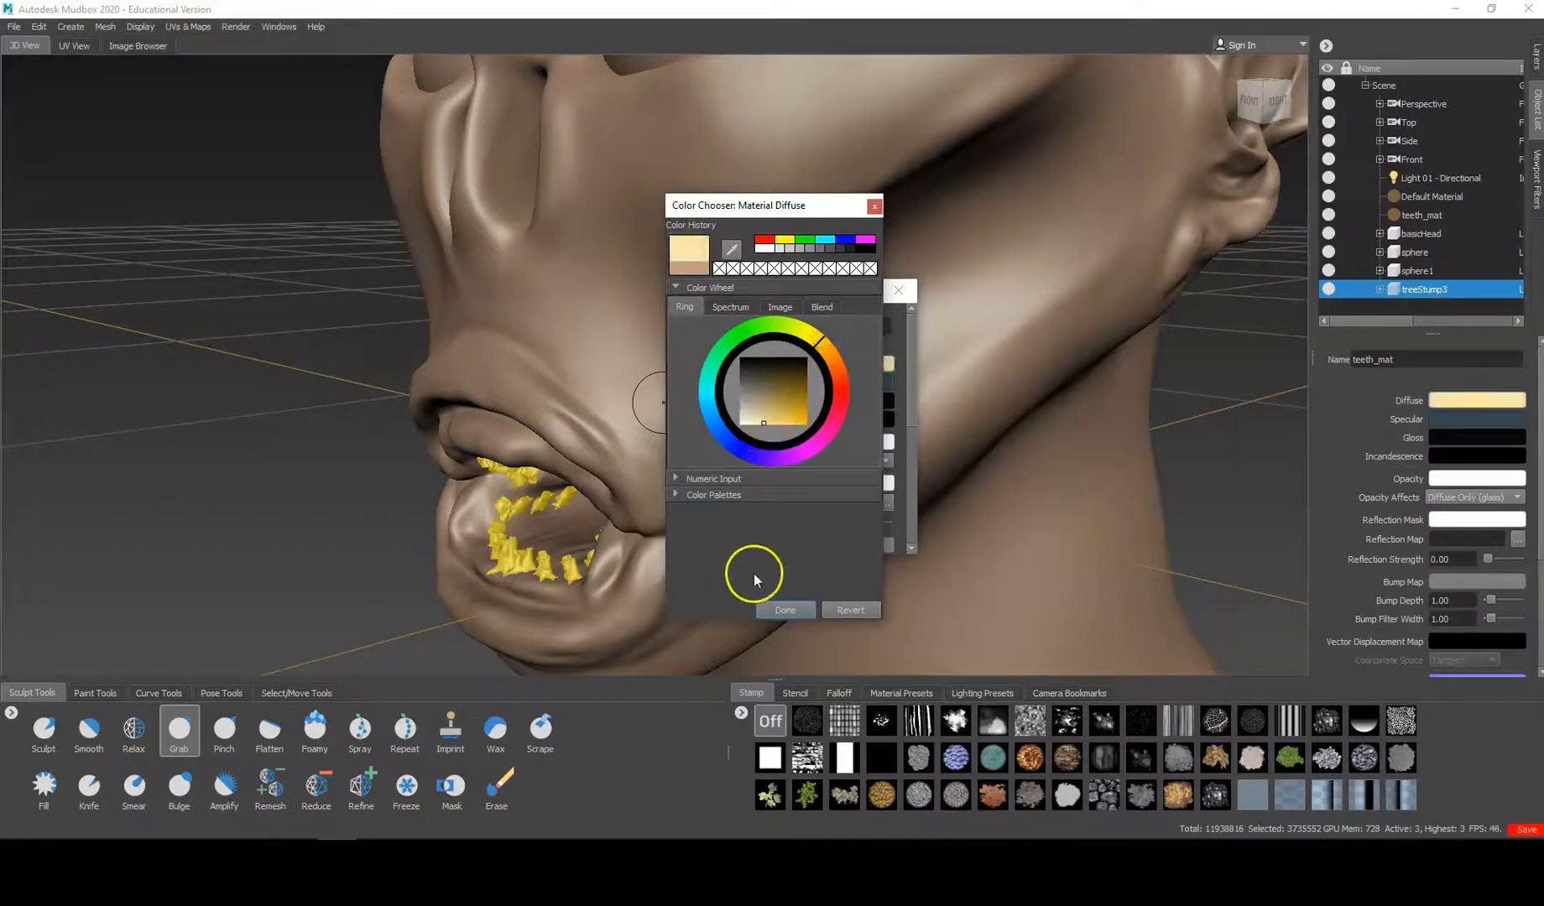
pyautogui.click(785, 610)
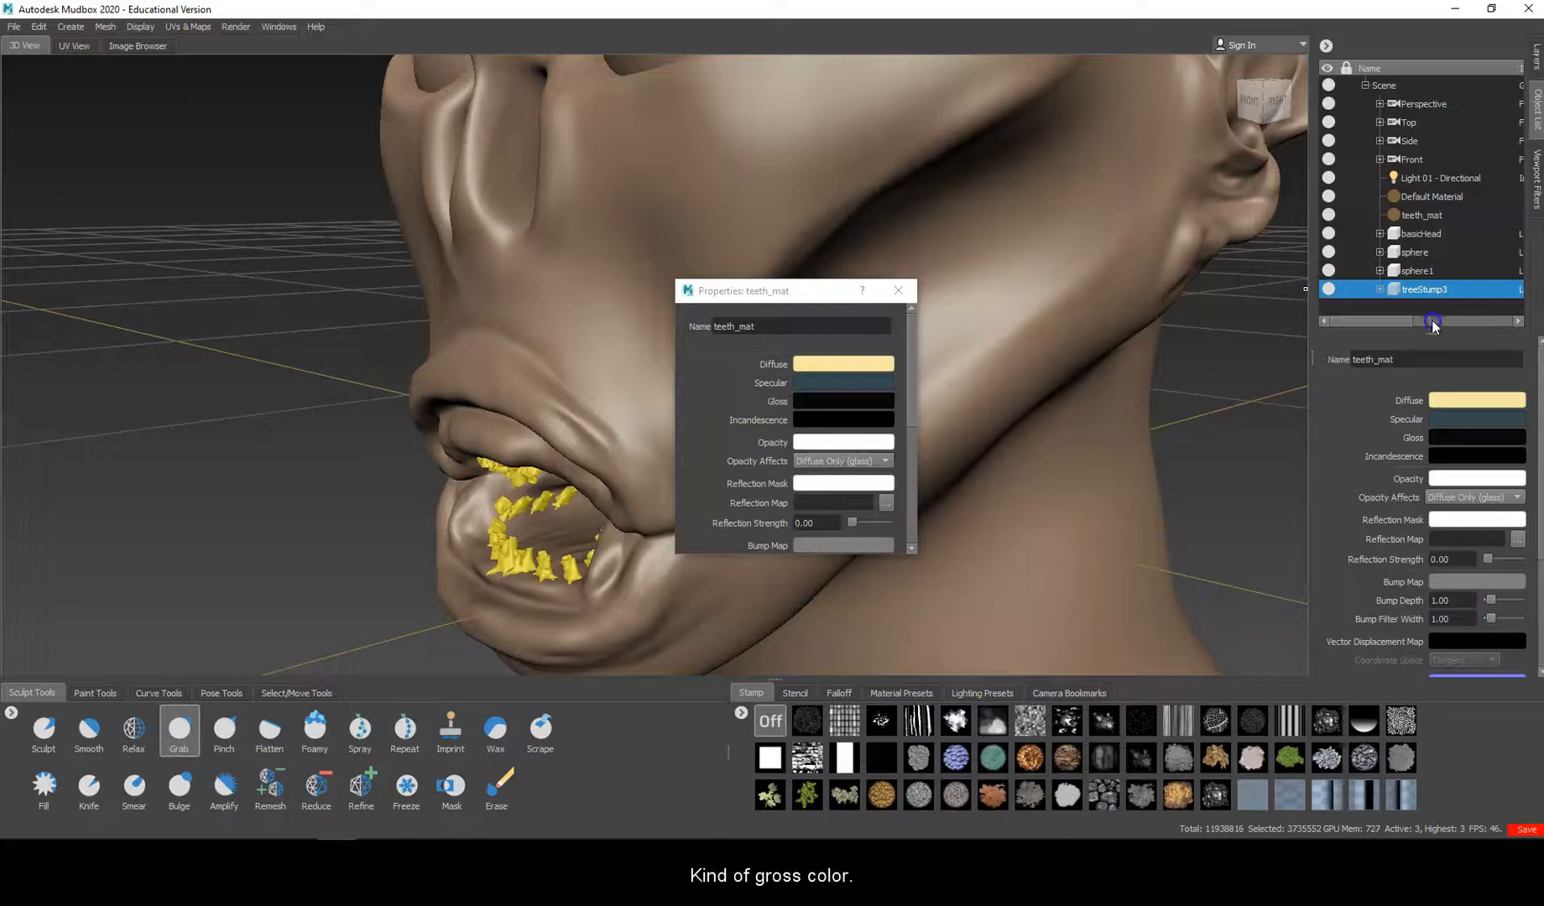
pyautogui.click(1407, 314)
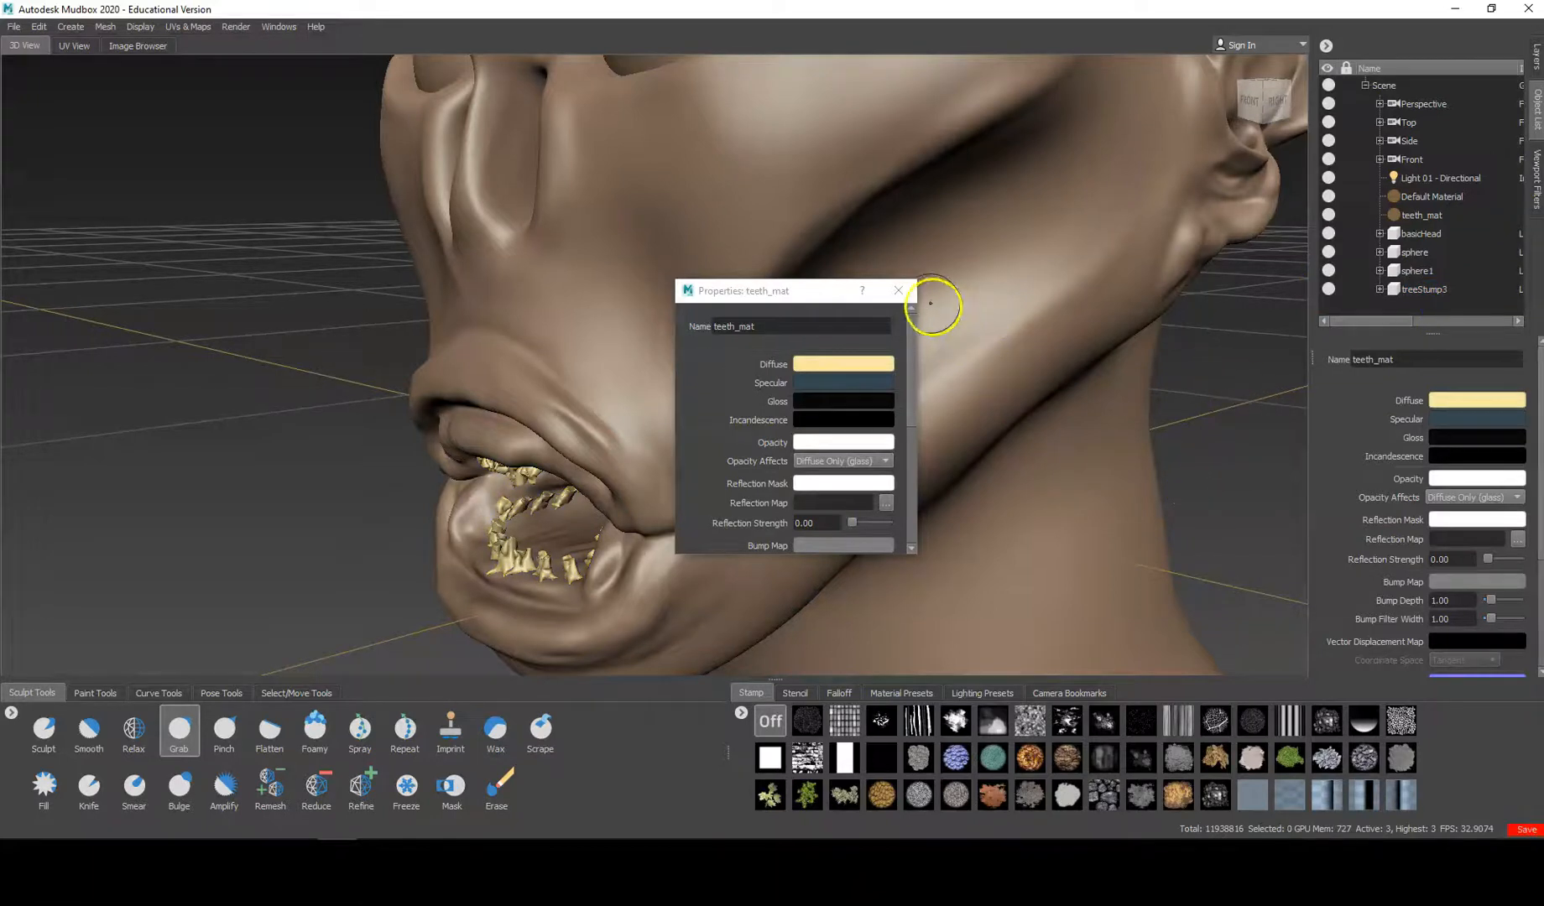
pyautogui.click(904, 290)
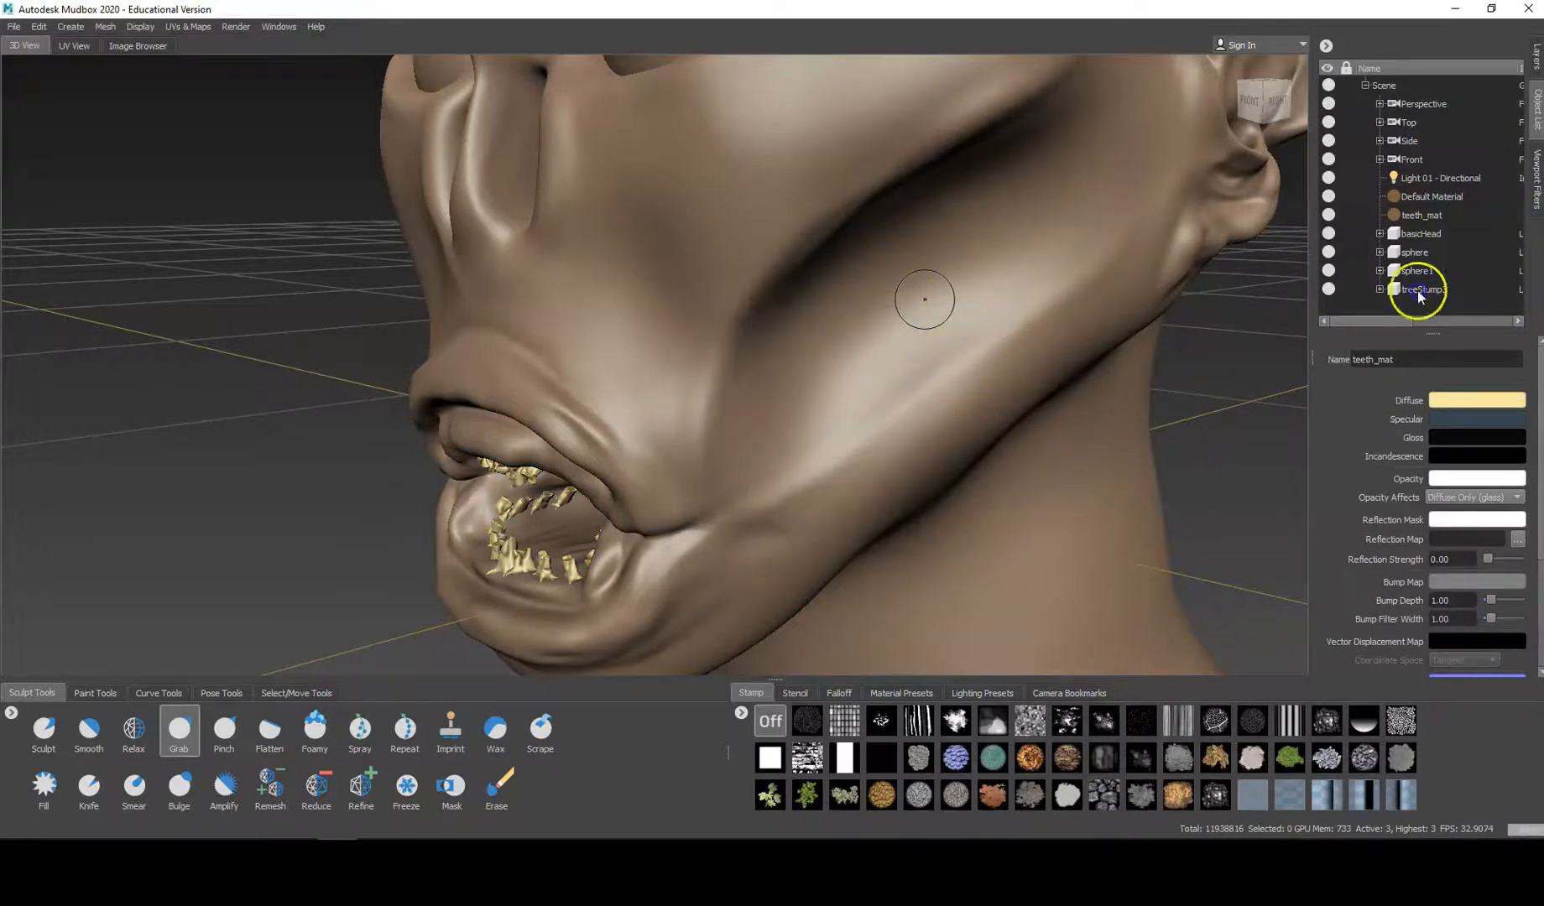
# Assign a new Mudbox Material named Eye_mat to both eyeballs, sphere and sphere1.
pyautogui.click(1432, 252)
pyautogui.keyDown('ctrl'); pyautogui.click(1427, 269); pyautogui.keyUp('ctrl')
pyautogui.rightClick(1426, 269)
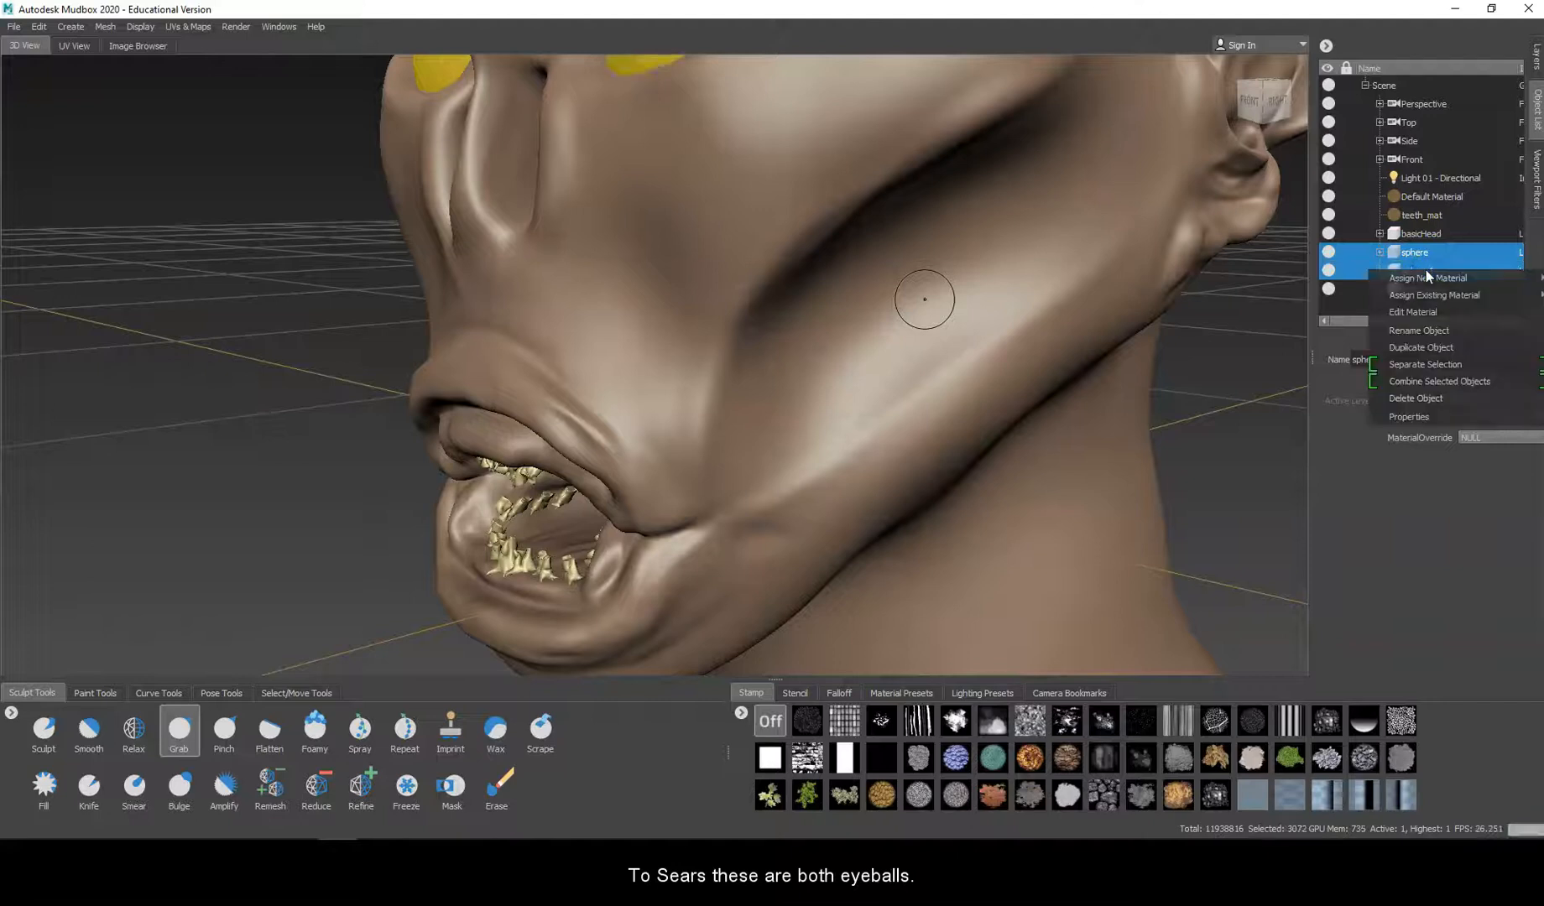
pyautogui.click(1429, 278)
pyautogui.click(1307, 280)
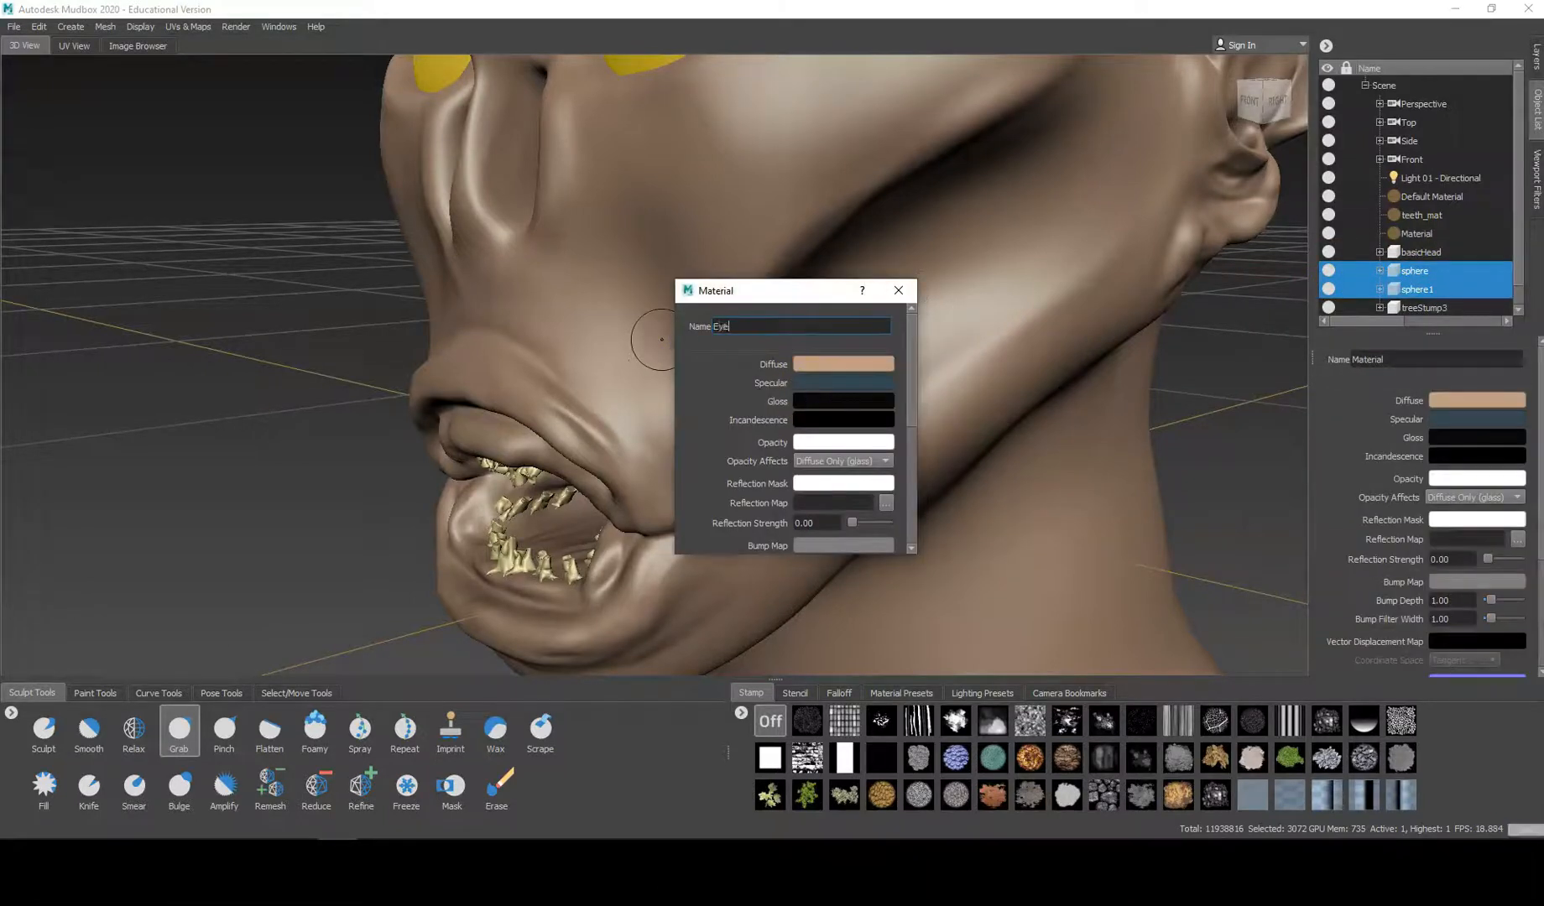
# Set the Eye_mat diffuse colour to light pink and clear the object selection.
pyautogui.click(800, 364)
pyautogui.click(844, 404)
pyautogui.moveTo(773, 446); pyautogui.dragTo(769, 452)
pyautogui.click(880, 232)
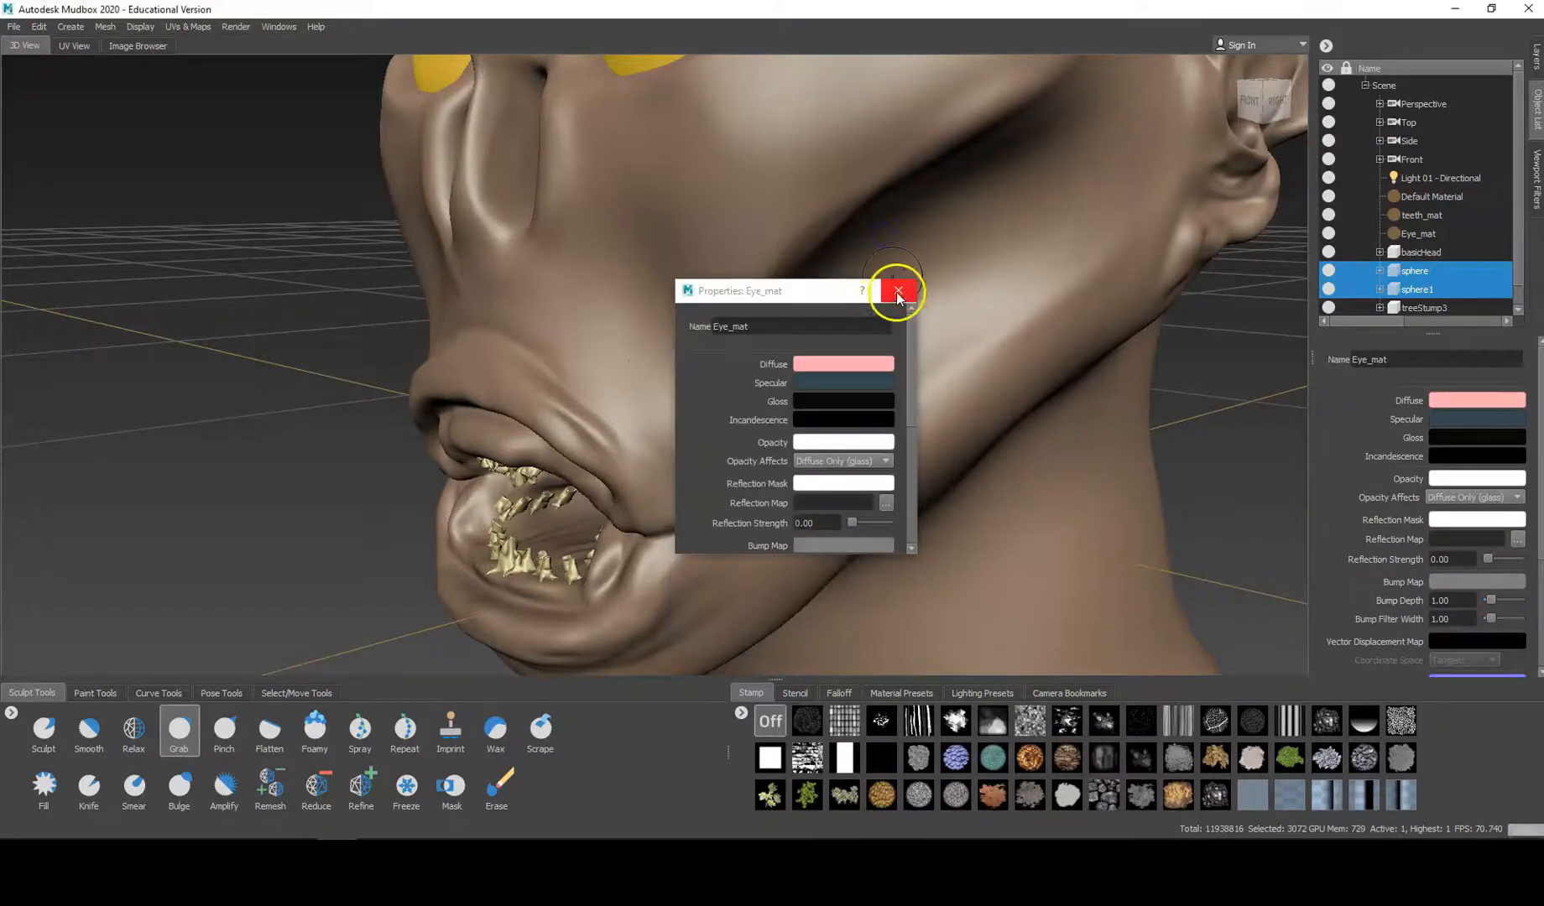
pyautogui.click(897, 291)
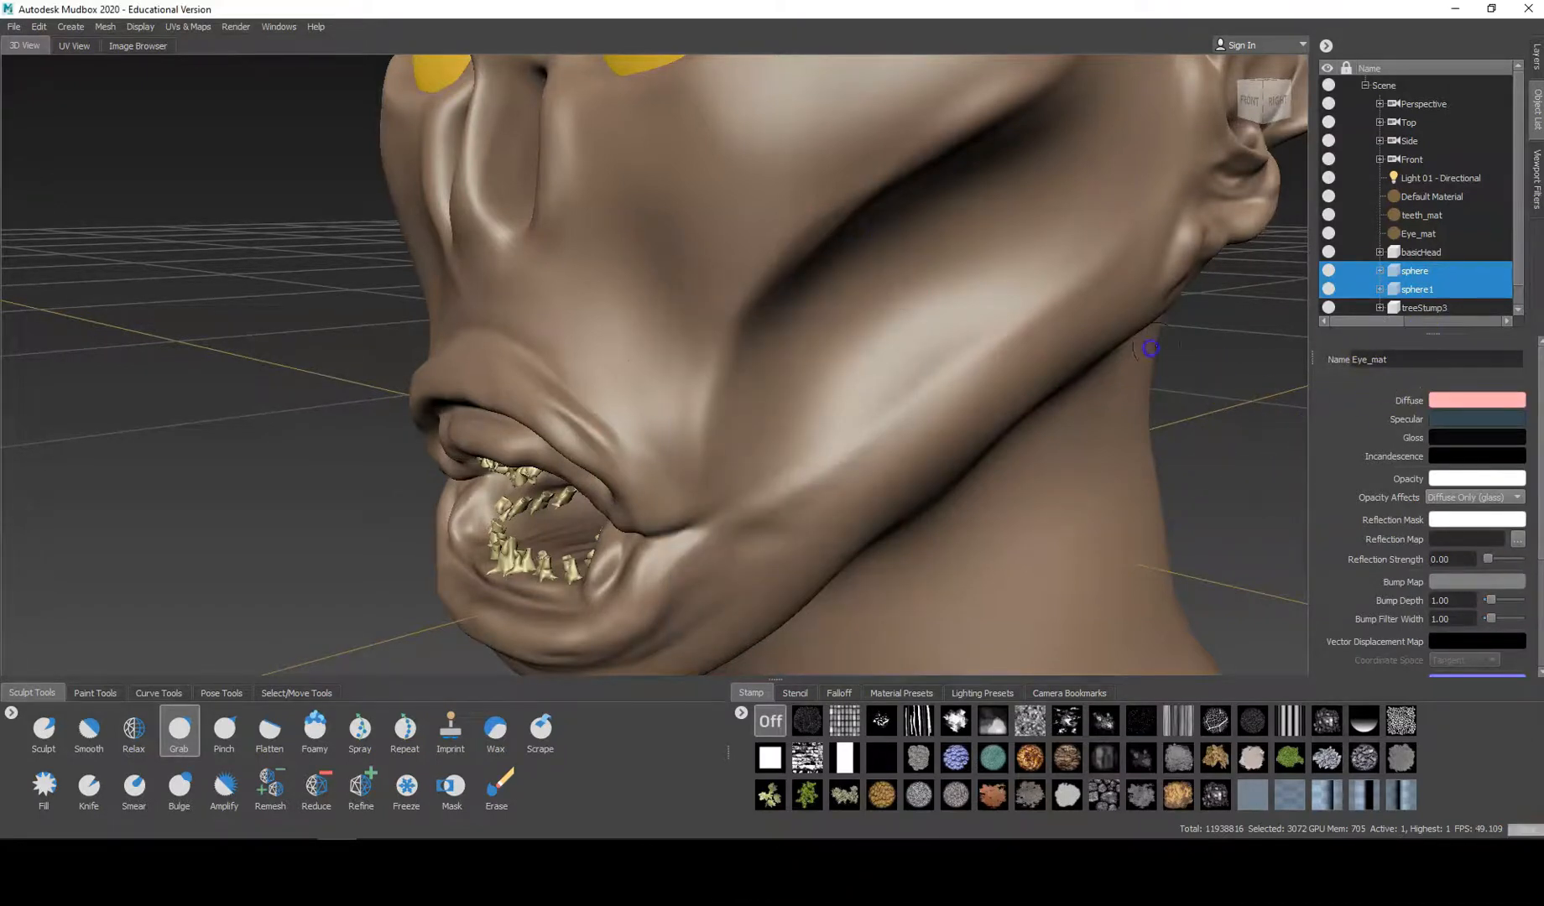
pyautogui.click(1363, 308)
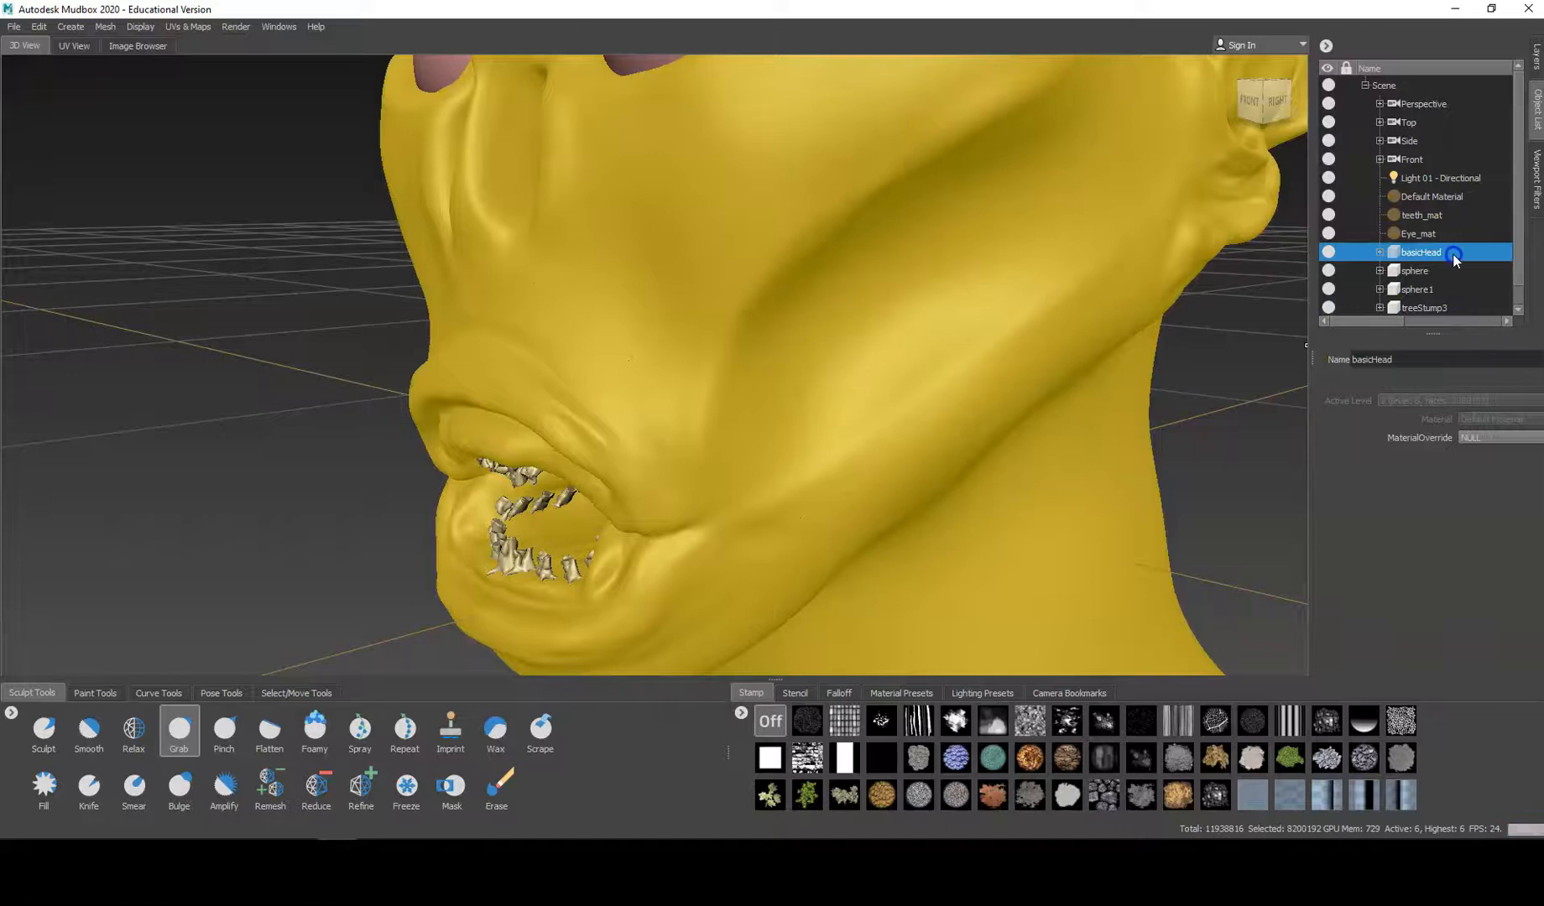
pyautogui.scroll(-1, 1522, 298)
pyautogui.click(1330, 302)
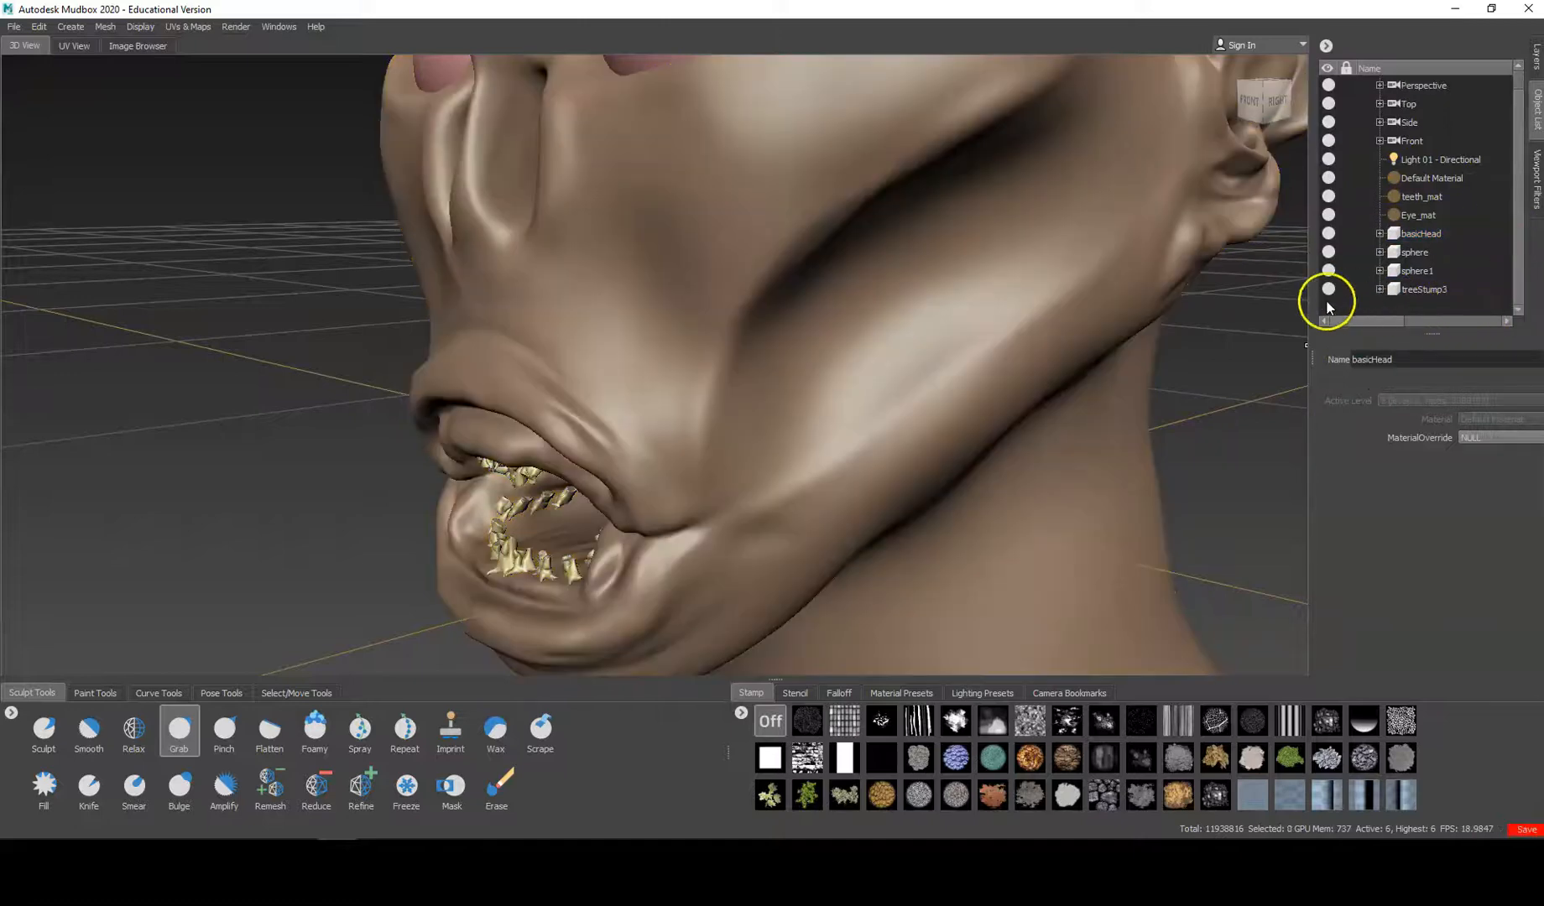
# Turn on X mirroring for the Grab brush to work symmetrically around the mouth.
pyautogui.keyDown('alt'); pyautogui.moveTo(1099, 441); pyautogui.dragTo(844, 528); pyautogui.keyUp('alt')
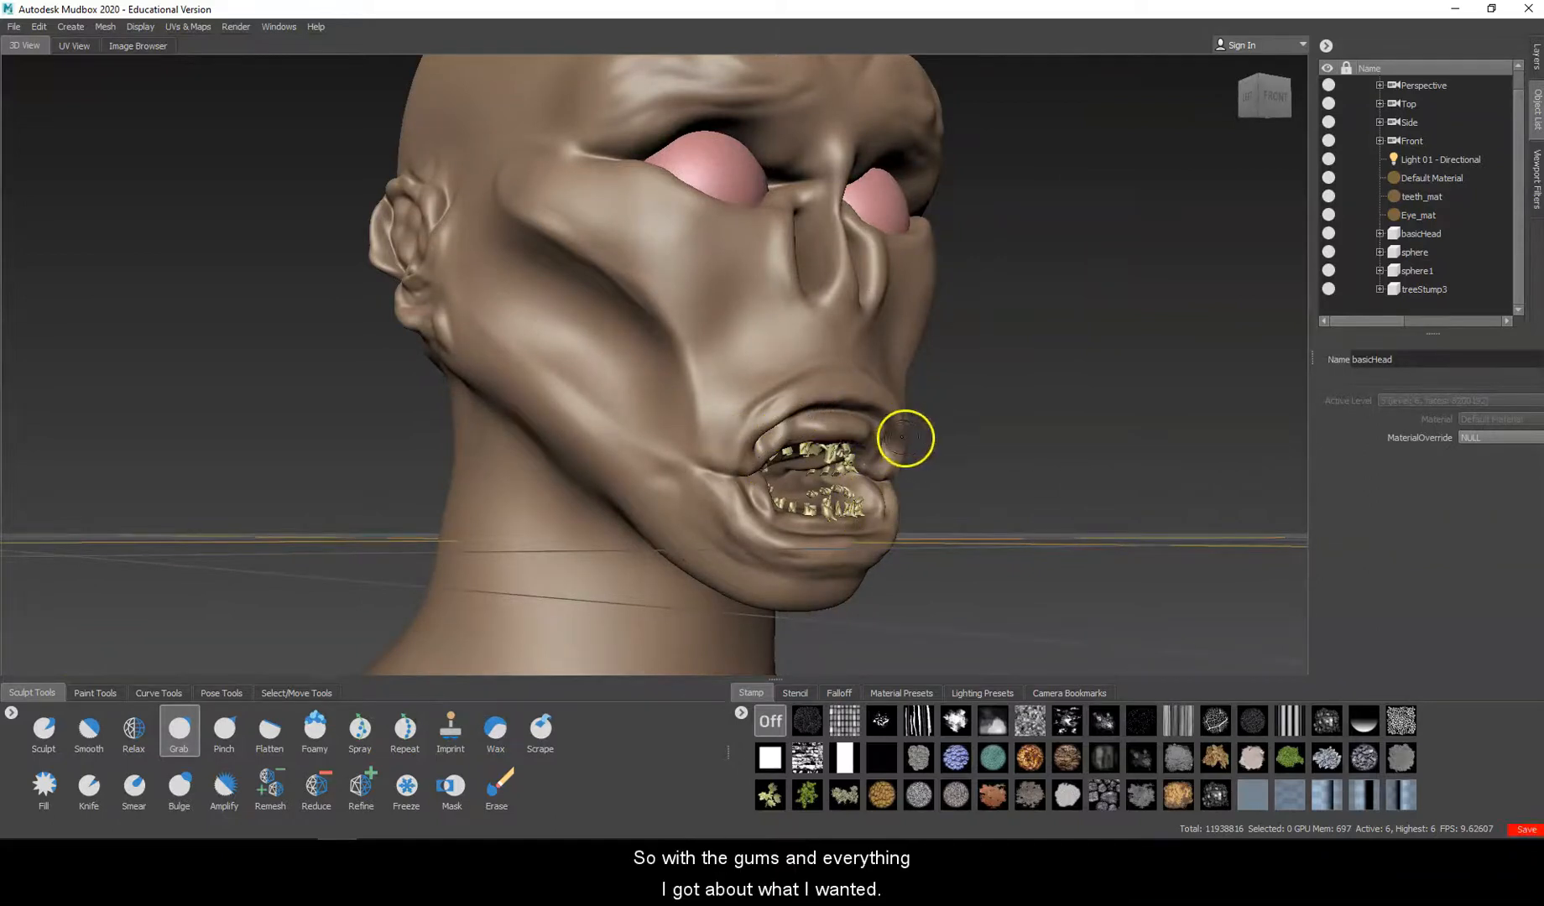
pyautogui.keyDown('alt'); pyautogui.moveTo(866, 484); pyautogui.dragTo(276, 644); pyautogui.keyUp('alt')
pyautogui.scroll(3, 900, 438)
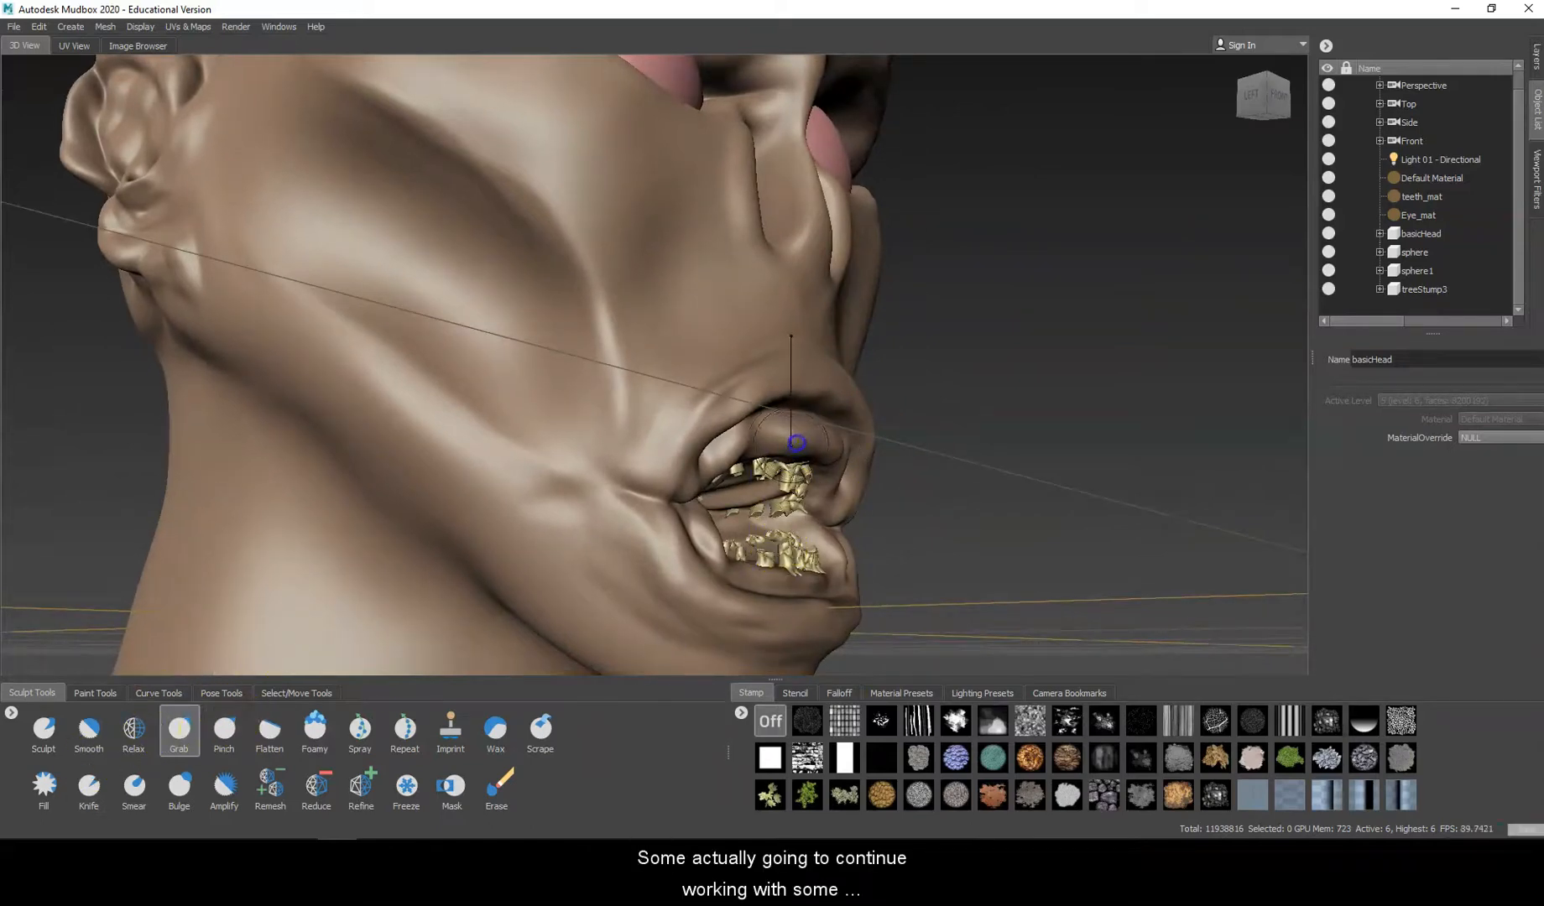
pyautogui.moveTo(796, 443); pyautogui.dragTo(803, 440)
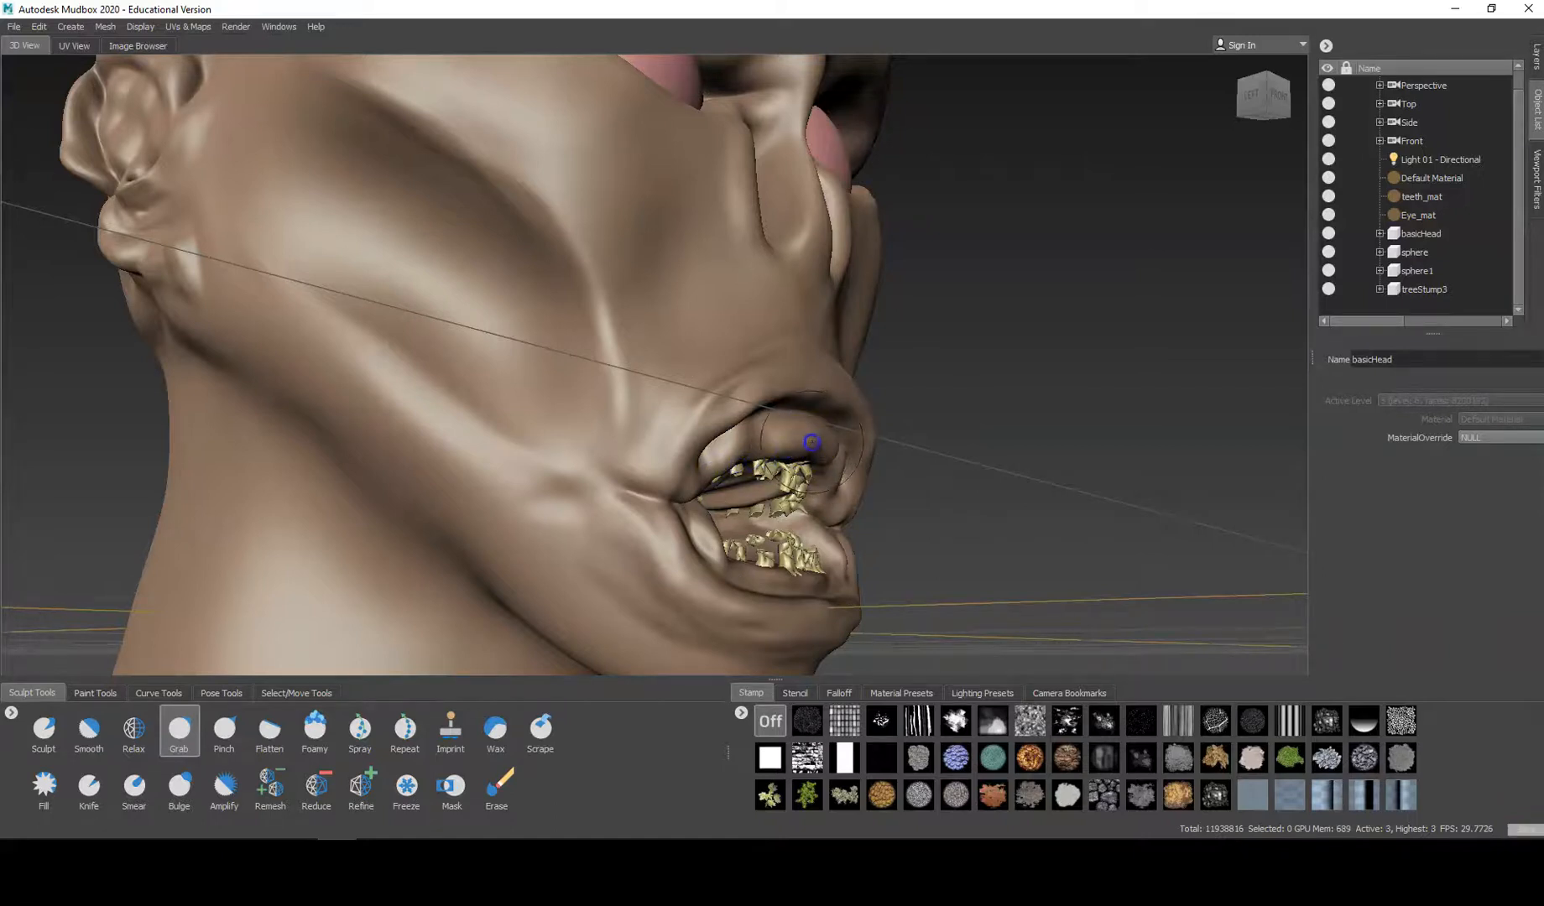
pyautogui.moveTo(809, 448)
pyautogui.keyDown('alt'); pyautogui.mouseDown()
pyautogui.moveTo(648, 441)
pyautogui.moveTo(465, 473)
pyautogui.moveTo(485, 485)
pyautogui.mouseUp(); pyautogui.keyUp('alt')
pyautogui.press('shift')
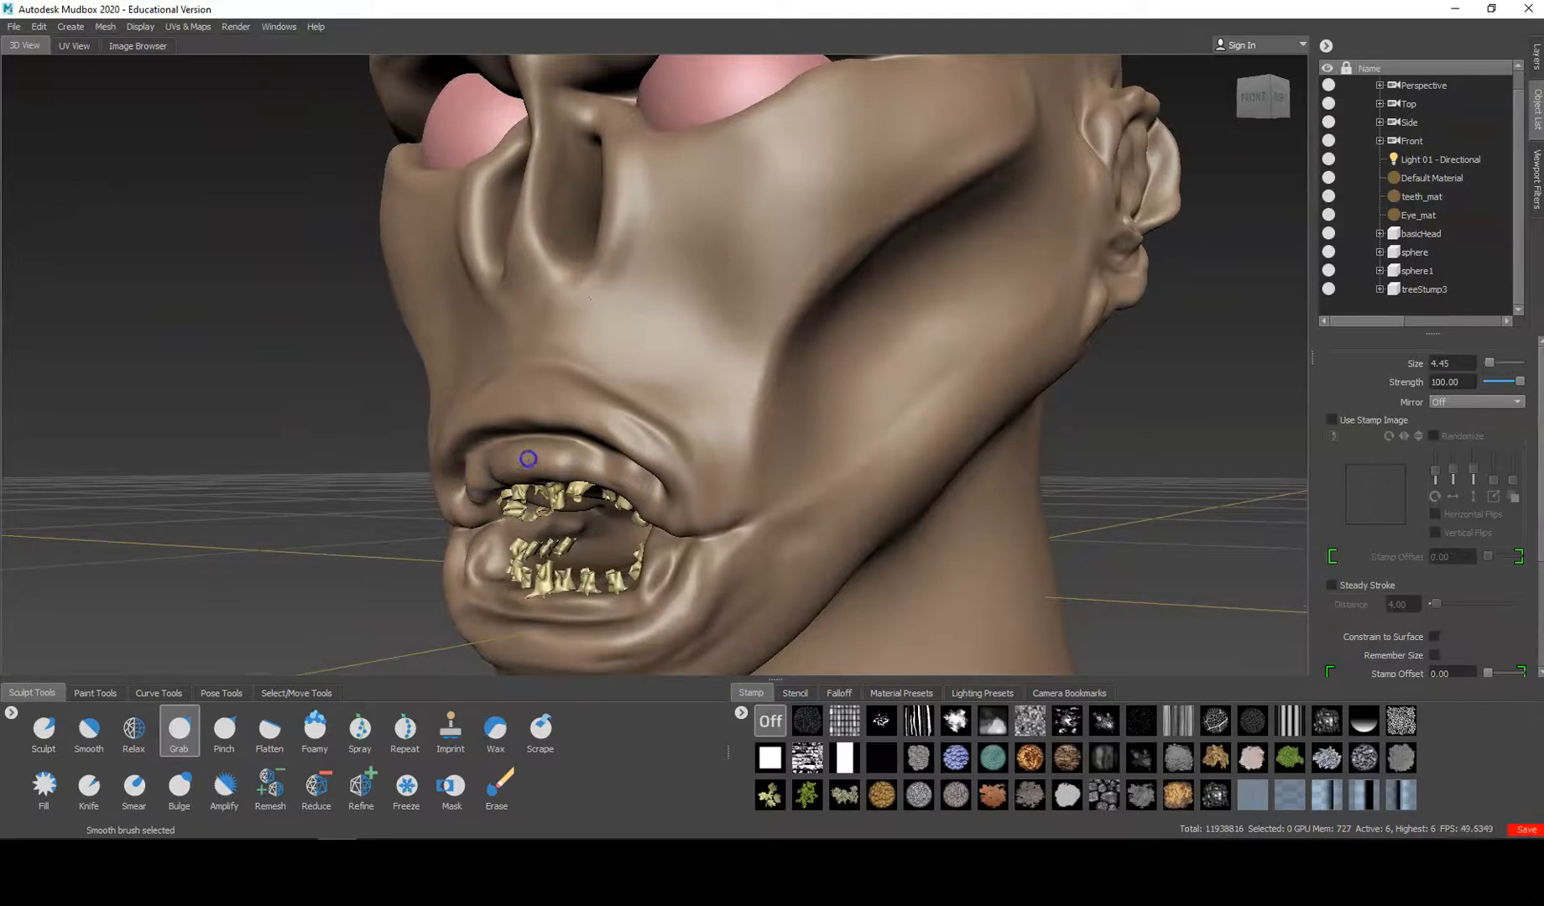
pyautogui.click(1488, 402)
pyautogui.click(1482, 409)
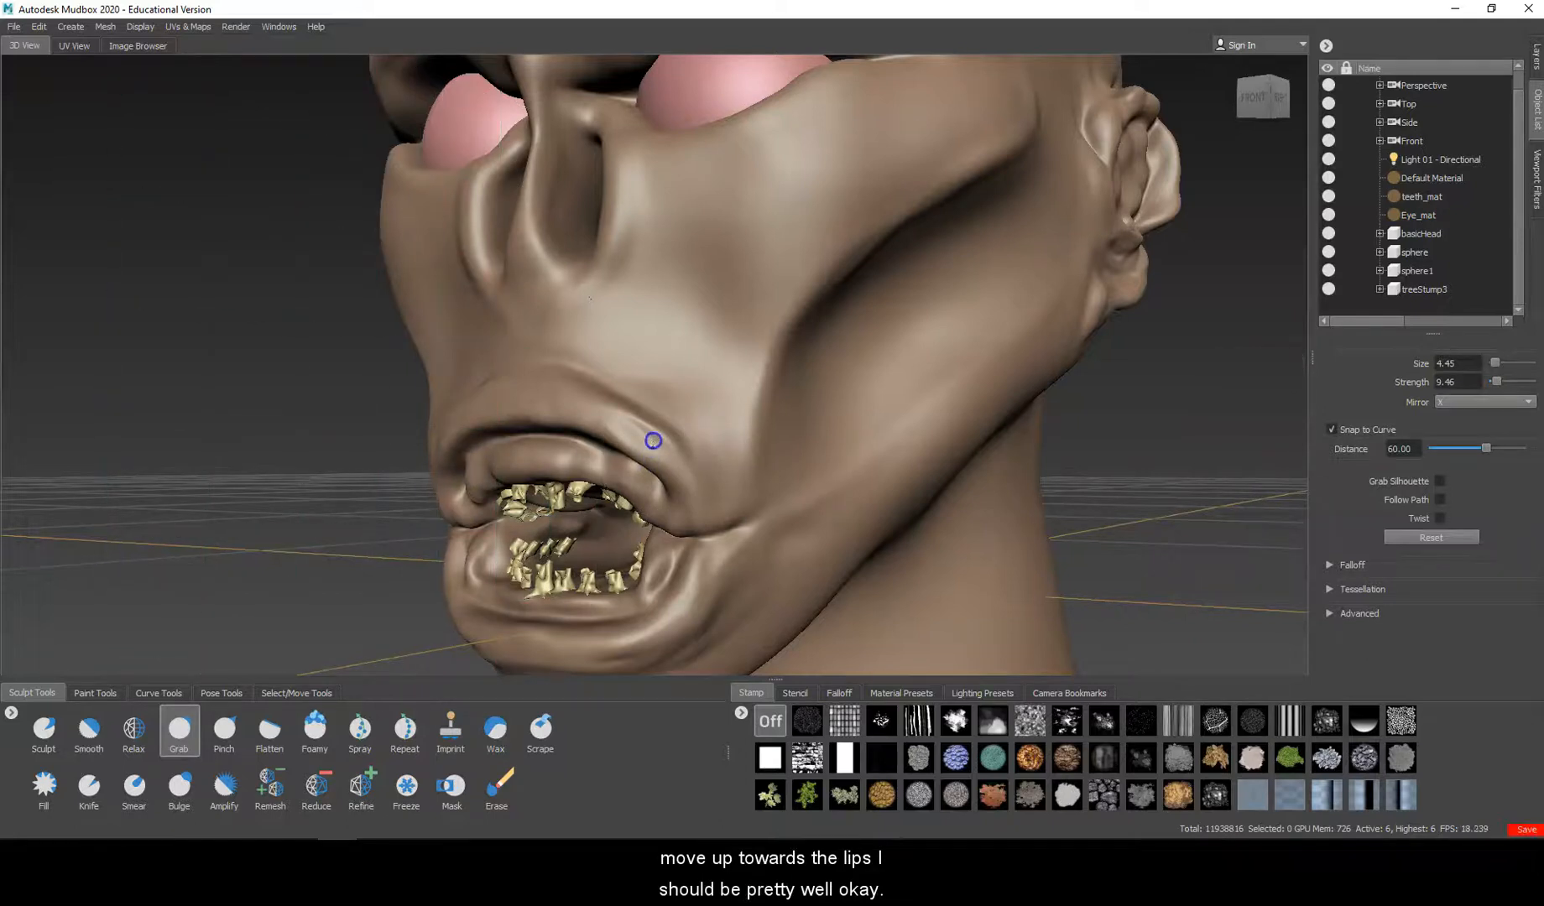
# Set the Grab brush strength to 70.
pyautogui.moveTo(652, 462); pyautogui.dragTo(654, 462)
pyautogui.moveTo(654, 398); pyautogui.dragTo(647, 291)
pyautogui.moveTo(620, 144); pyautogui.dragTo(621, 263)
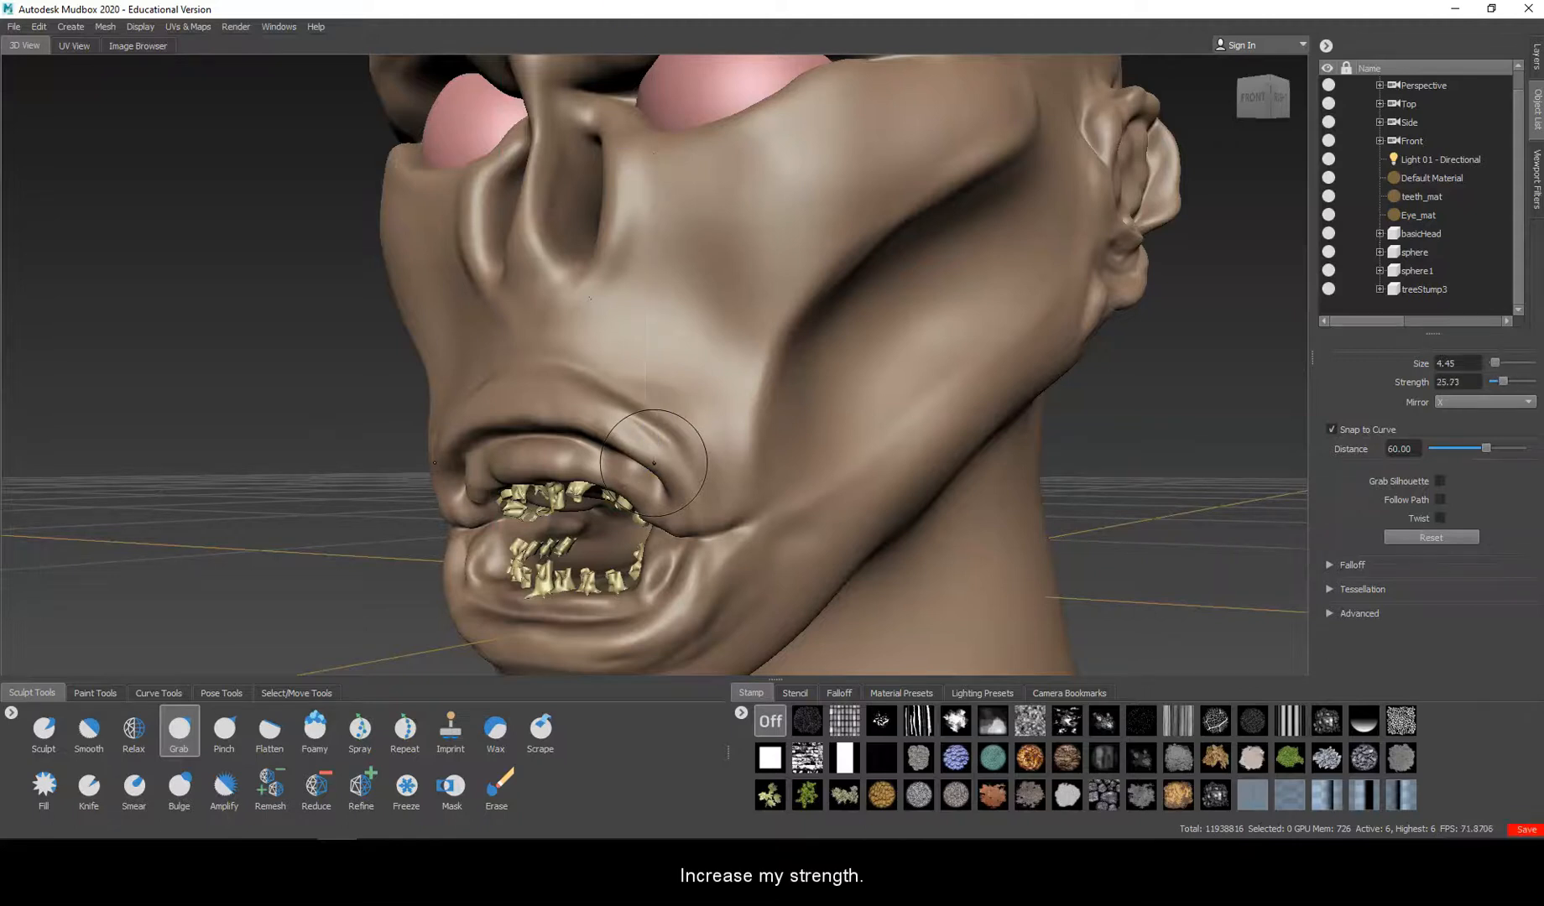
pyautogui.doubleClick(1456, 382)
pyautogui.write('7')
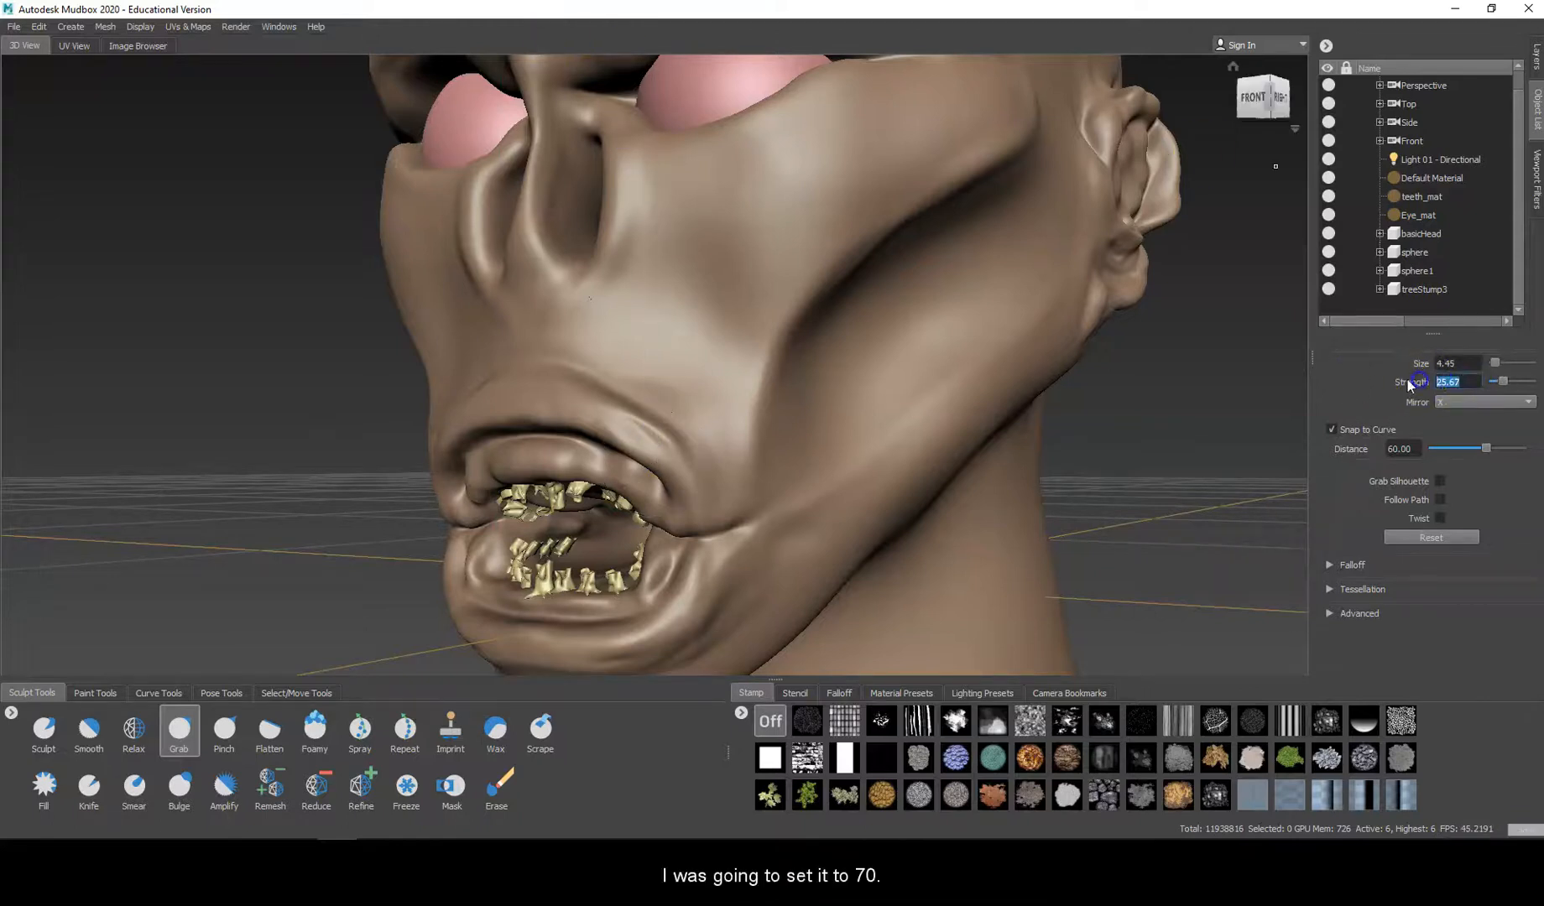
pyautogui.write('0')
pyautogui.press('Return')
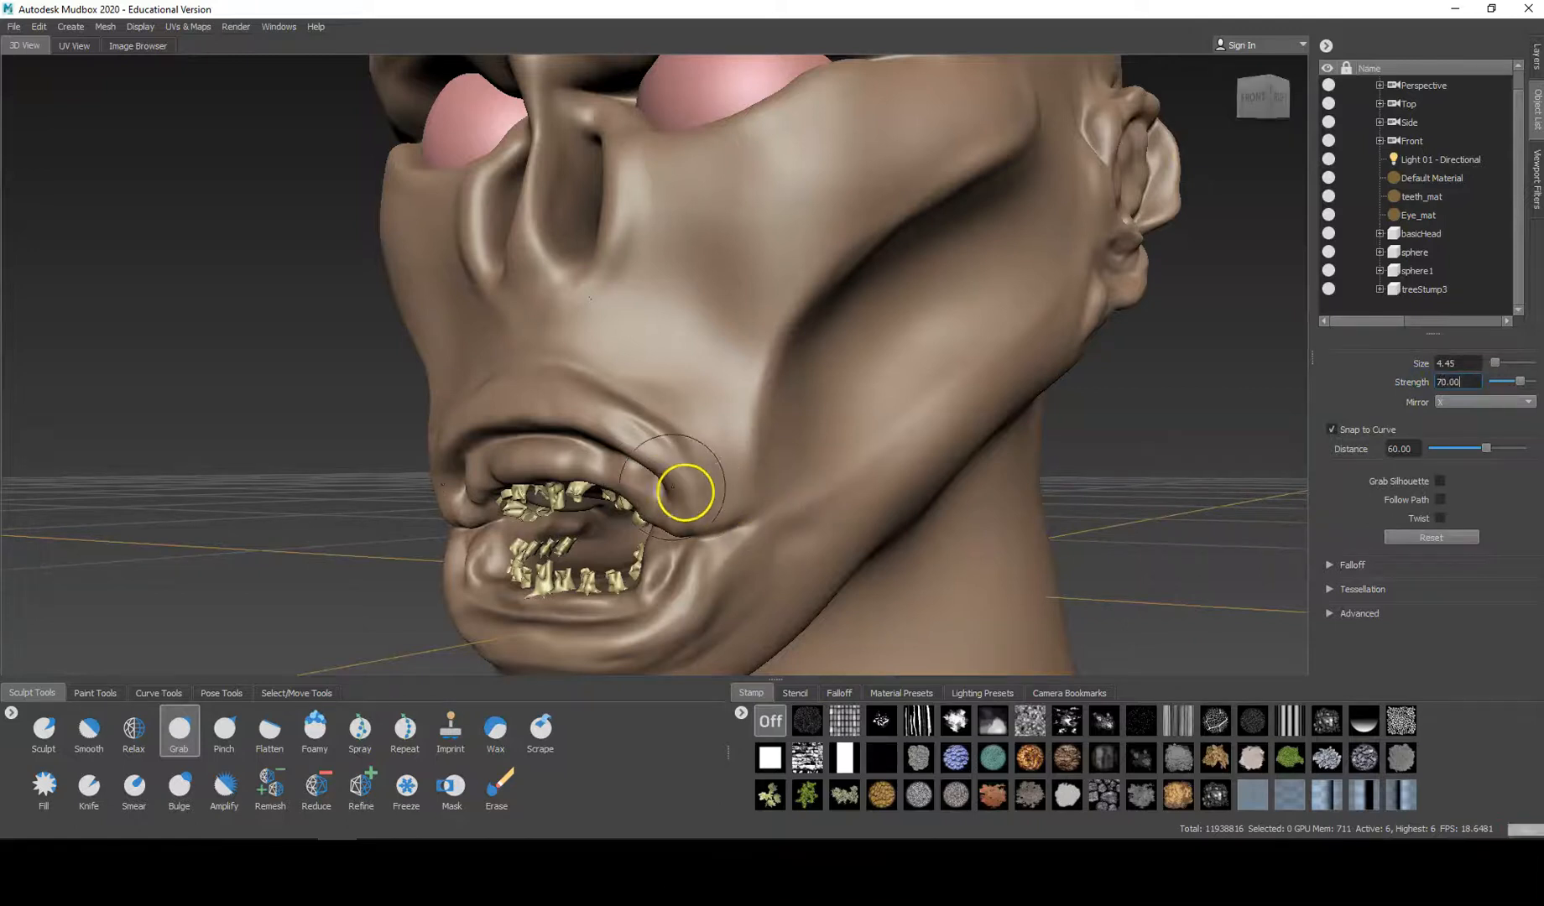
# Try to reshape the upper lip with the Grab brush at the highest subdivision level, and undo the strokes.
pyautogui.moveTo(654, 457)
pyautogui.mouseDown()
pyautogui.moveTo(642, 469)
pyautogui.moveTo(592, 443)
pyautogui.mouseUp()
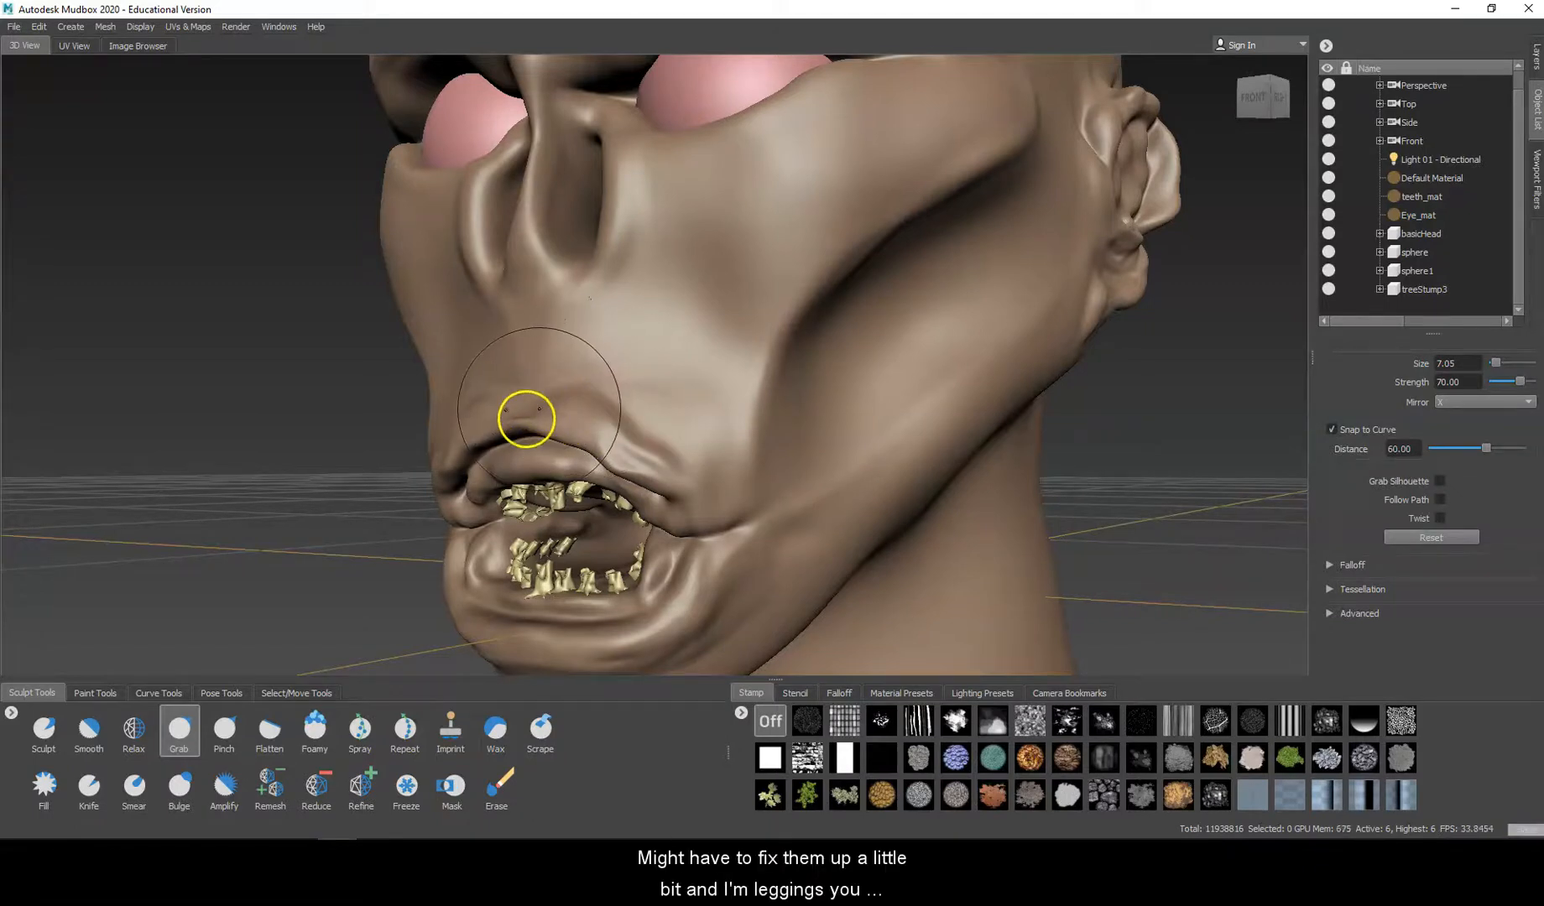
pyautogui.press('shift')
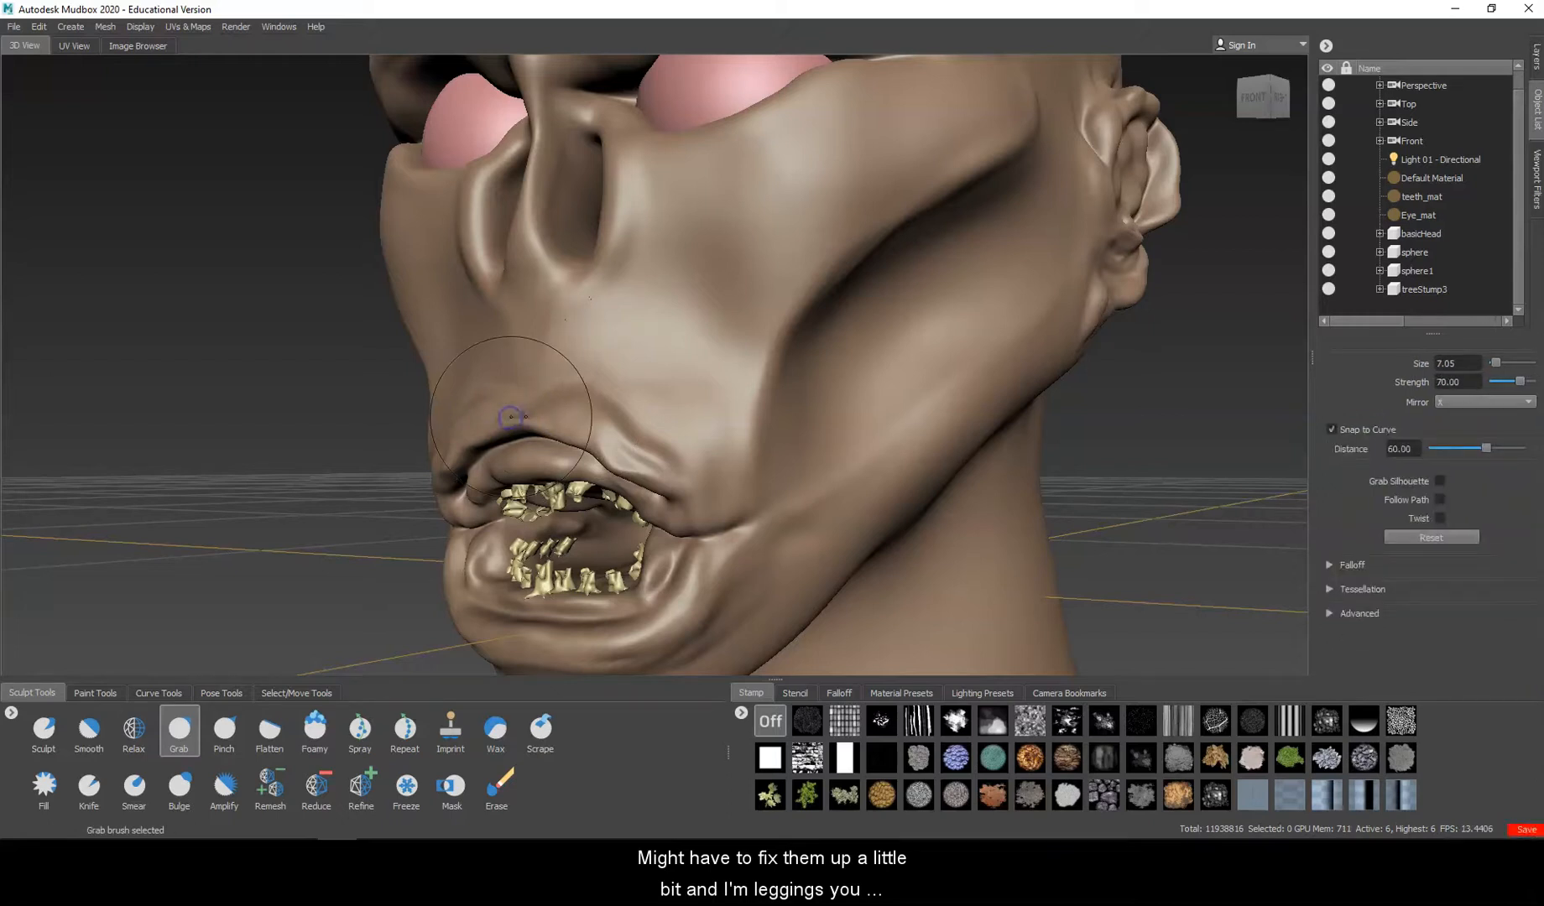
pyautogui.hotkey('ctrl', 'z')
pyautogui.hotkey('ctrl', 'z')
pyautogui.hotkey('ctrl', 'z')
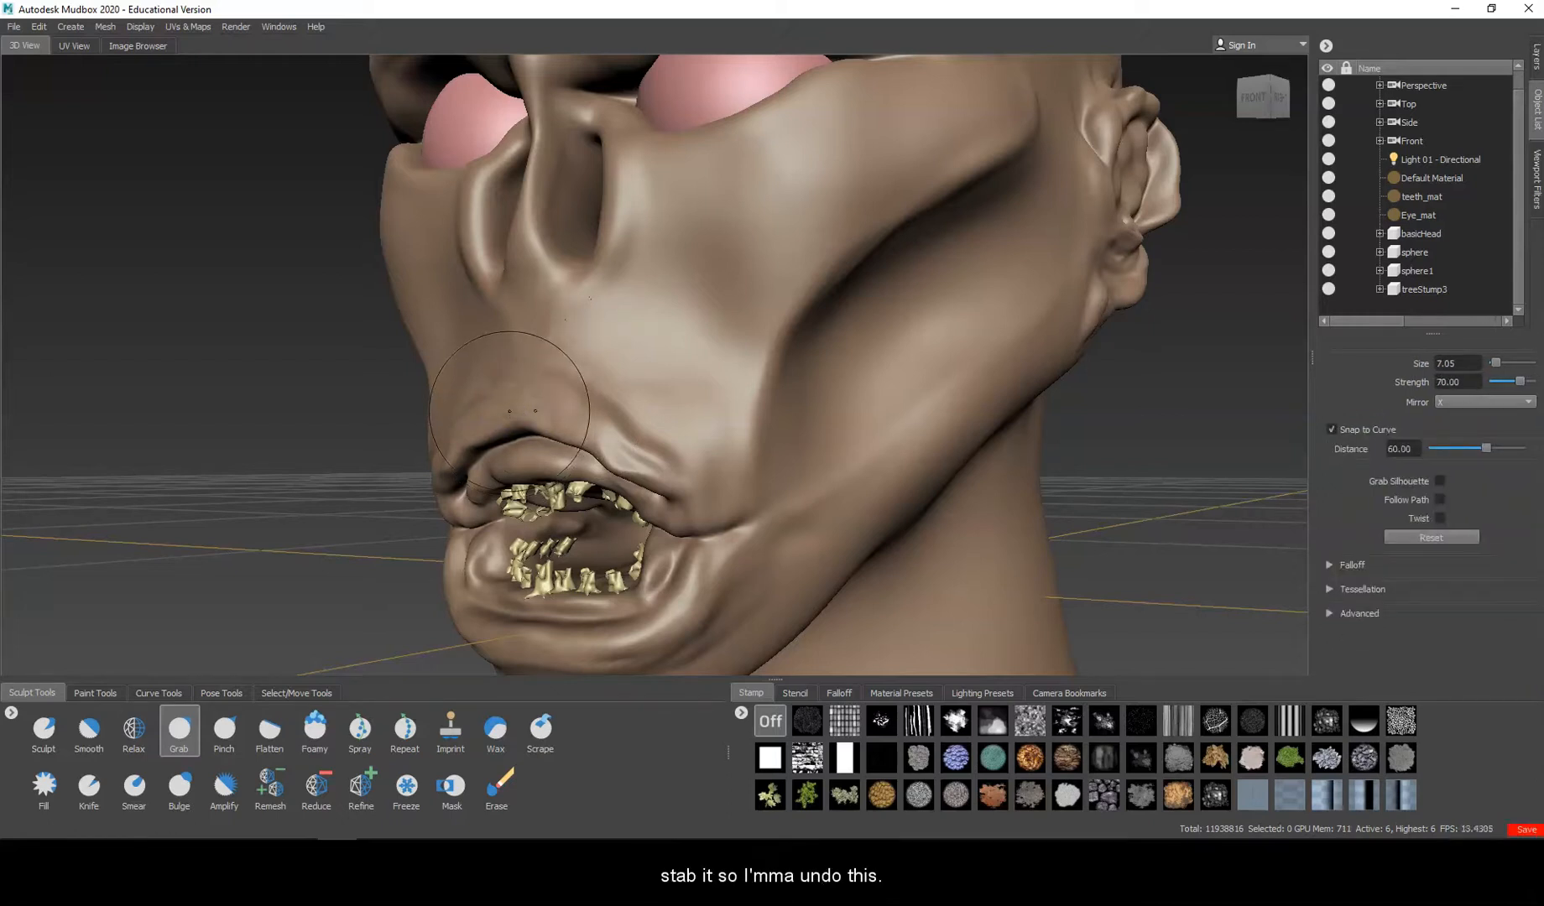
pyautogui.hotkey('ctrl', 'z')
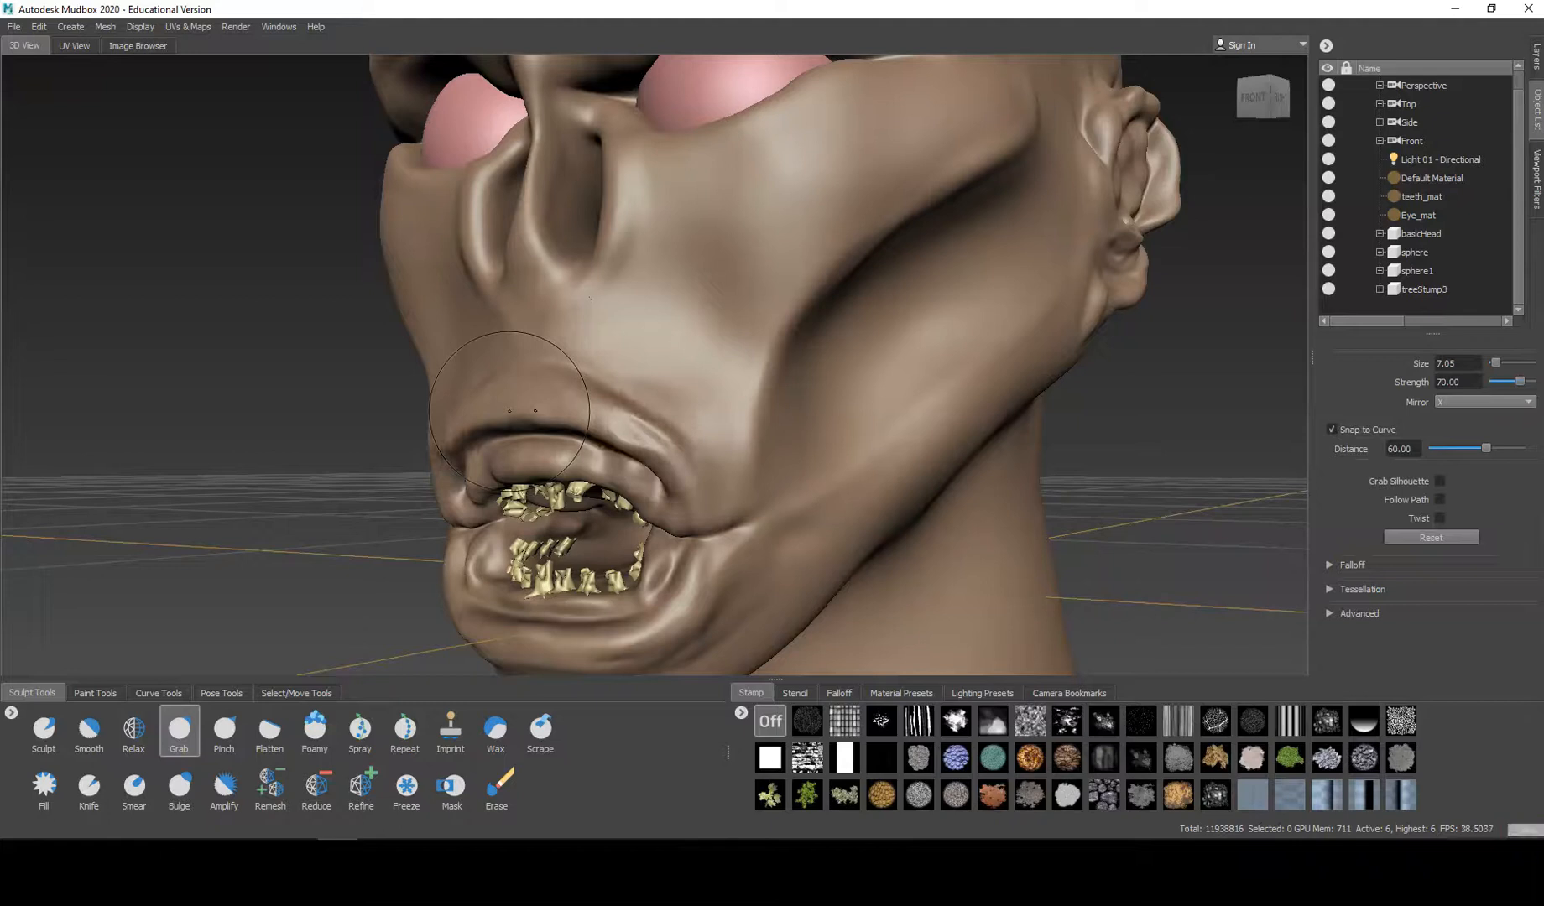
# Lower the head mesh to subdivision level 3 and reshape the upper lip around the gums with the Grab brush.
pyautogui.press('pagedown')
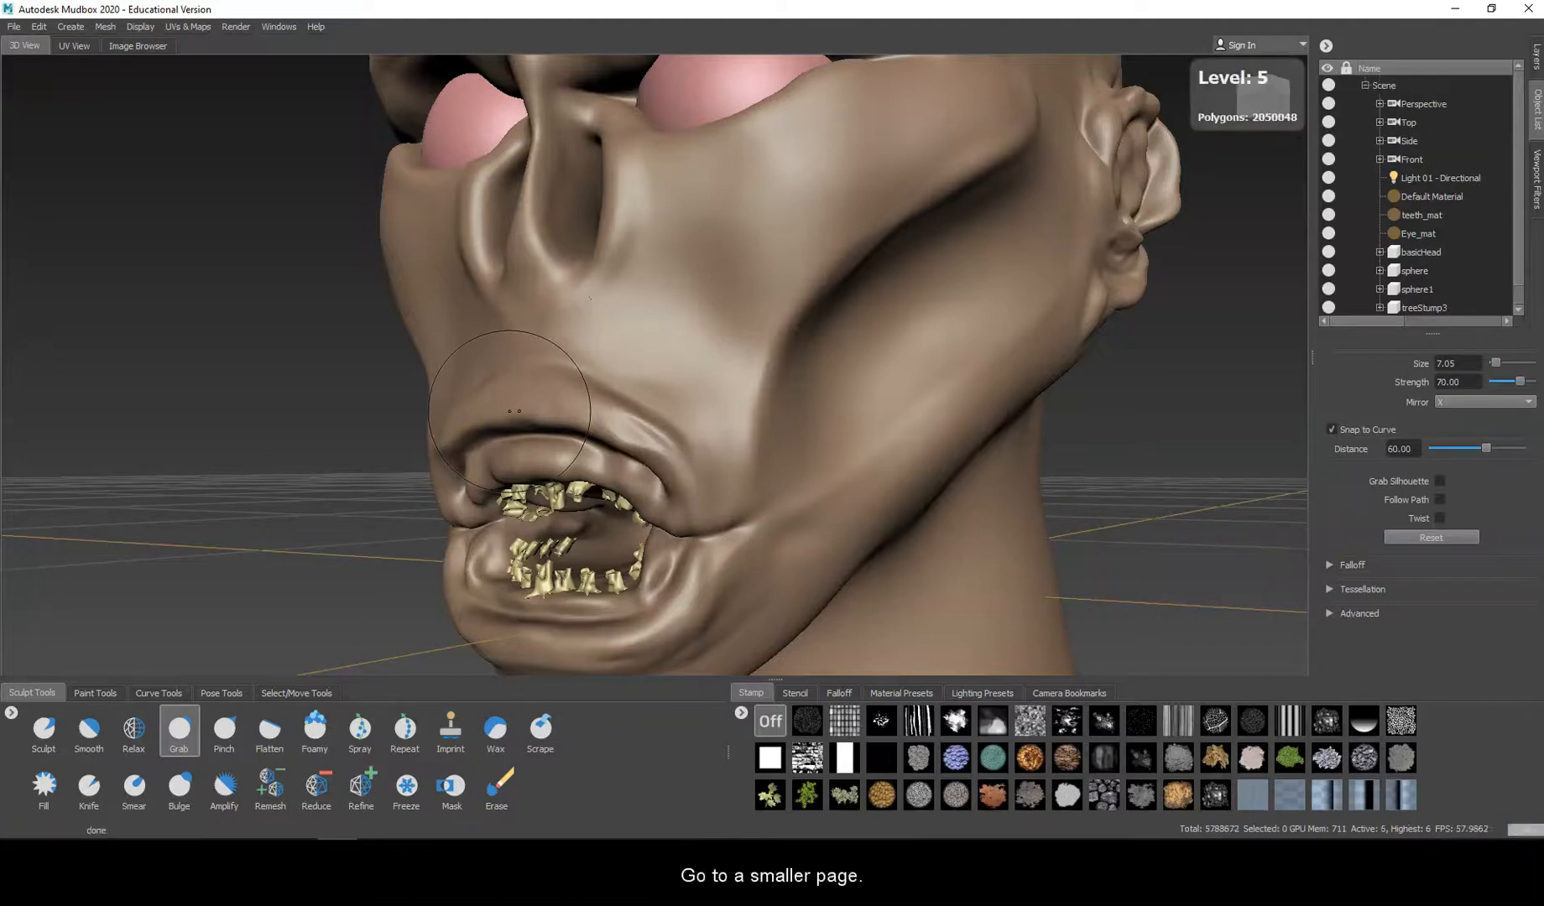
pyautogui.press('pagedown')
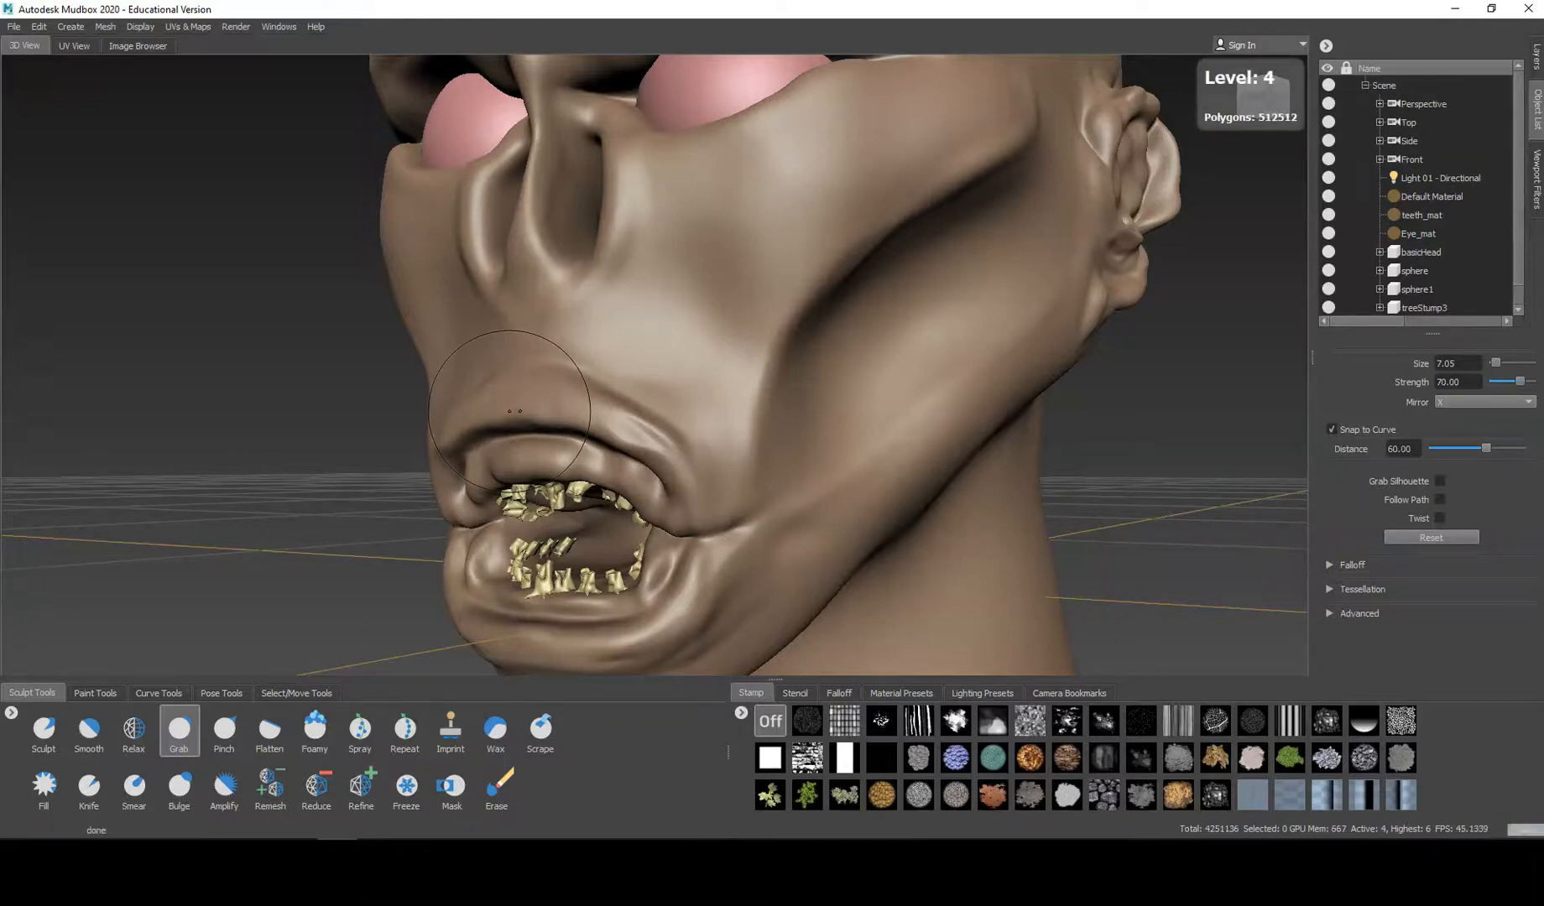
pyautogui.press('pagedown')
pyautogui.moveTo(568, 376)
pyautogui.mouseDown()
pyautogui.moveTo(554, 379)
pyautogui.moveTo(624, 410)
pyautogui.moveTo(672, 461)
pyautogui.moveTo(682, 504)
pyautogui.moveTo(620, 448)
pyautogui.moveTo(531, 423)
pyautogui.moveTo(524, 386)
pyautogui.moveTo(572, 396)
pyautogui.mouseUp()
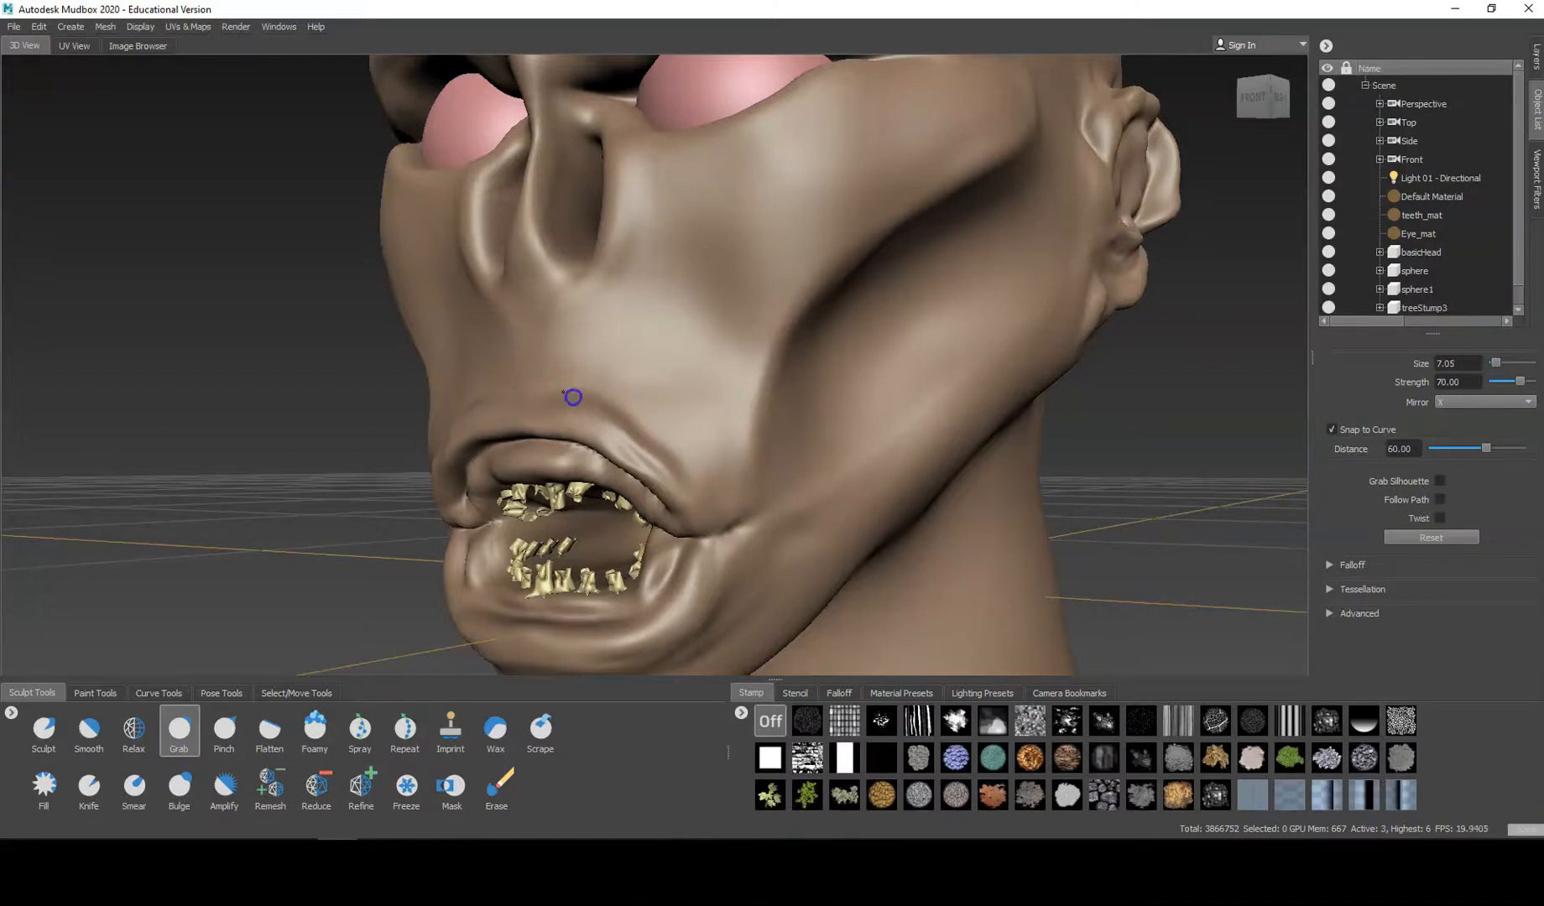
# Reshape the lower lip and the corners of the mouth with the Grab brush, reducing its size to 4.65.
pyautogui.moveTo(702, 563); pyautogui.dragTo(645, 660)
pyautogui.keyDown('alt'); pyautogui.moveTo(686, 579); pyautogui.dragTo(700, 506); pyautogui.keyUp('alt')
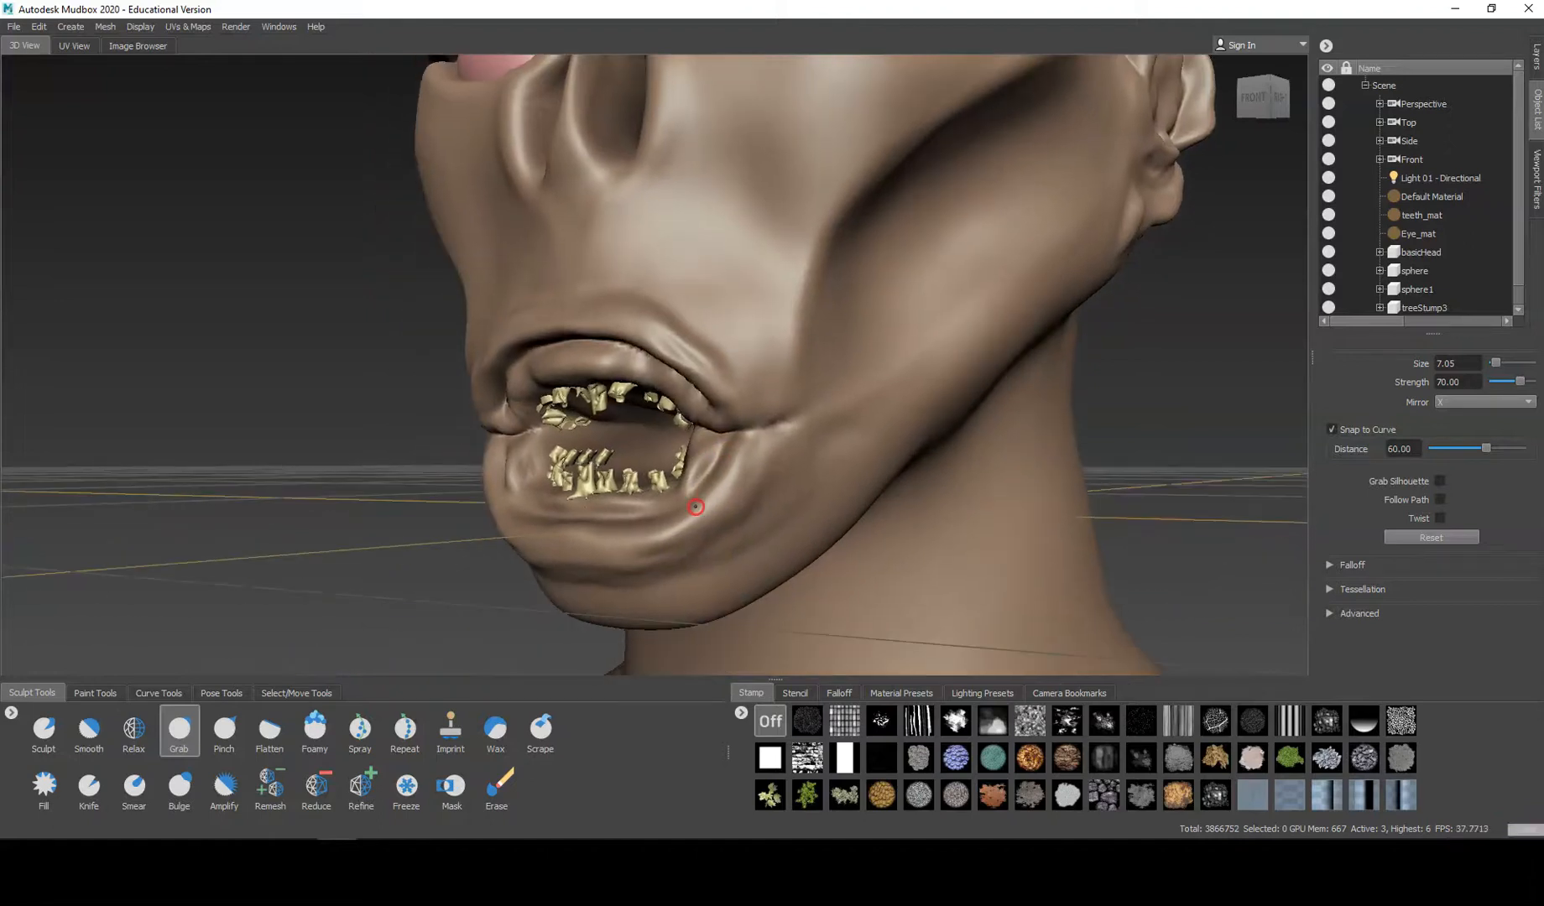
pyautogui.moveTo(624, 566); pyautogui.dragTo(627, 523)
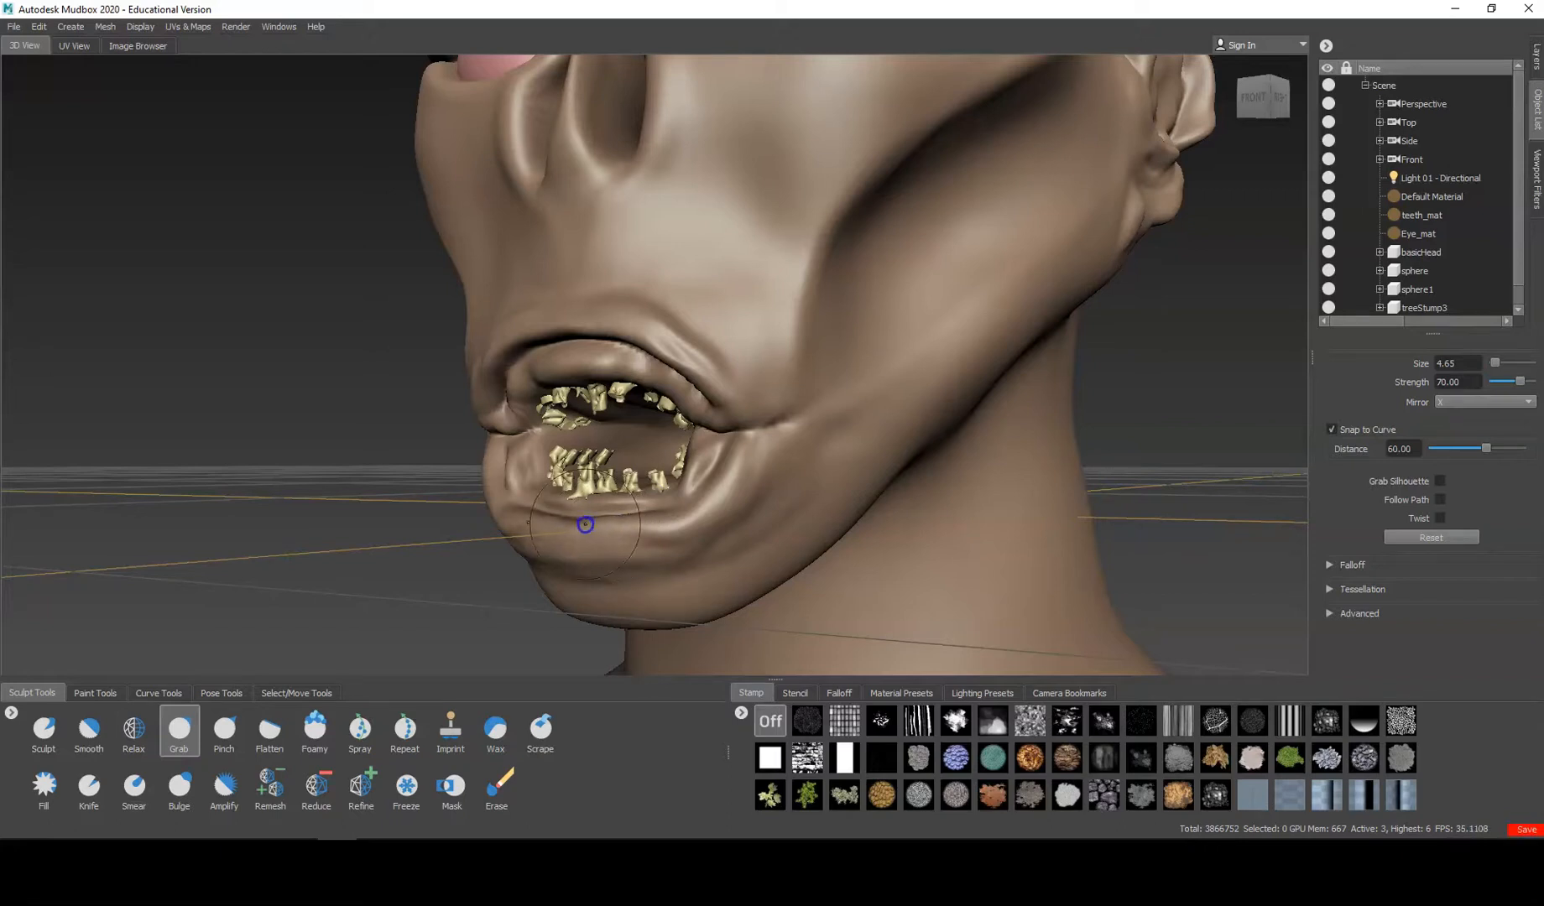
pyautogui.moveTo(623, 524)
pyautogui.mouseDown()
pyautogui.moveTo(662, 524)
pyautogui.moveTo(732, 448)
pyautogui.mouseUp()
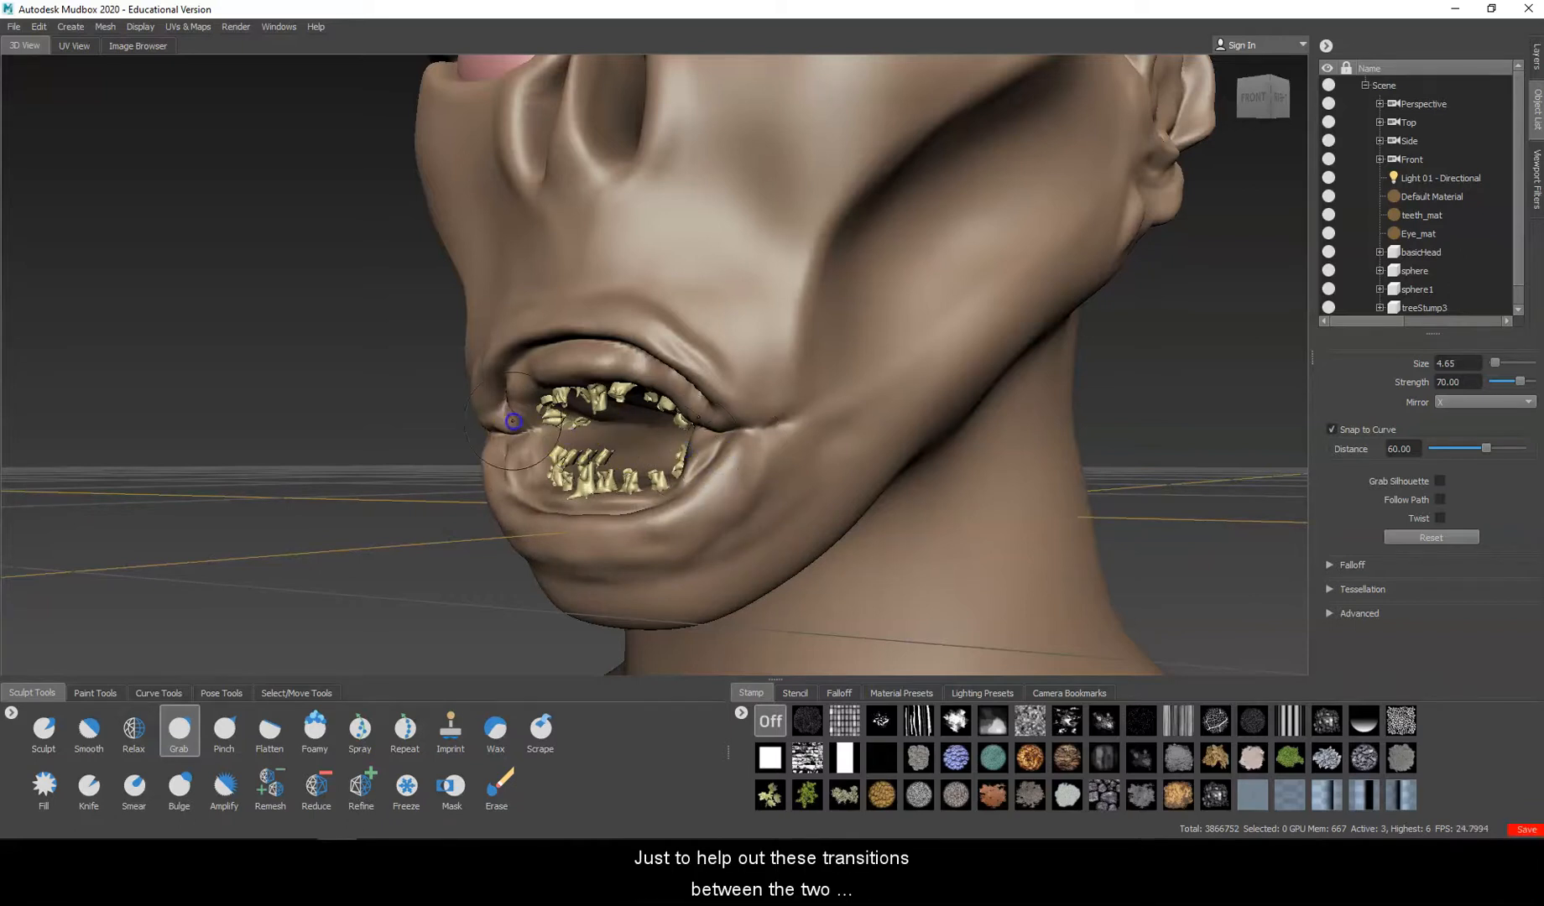
# Raise the head mesh to subdivision level 6 and review the side of the face.
pyautogui.keyDown('alt'); pyautogui.moveTo(522, 397); pyautogui.dragTo(788, 410); pyautogui.keyUp('alt')
pyautogui.press('pageup')
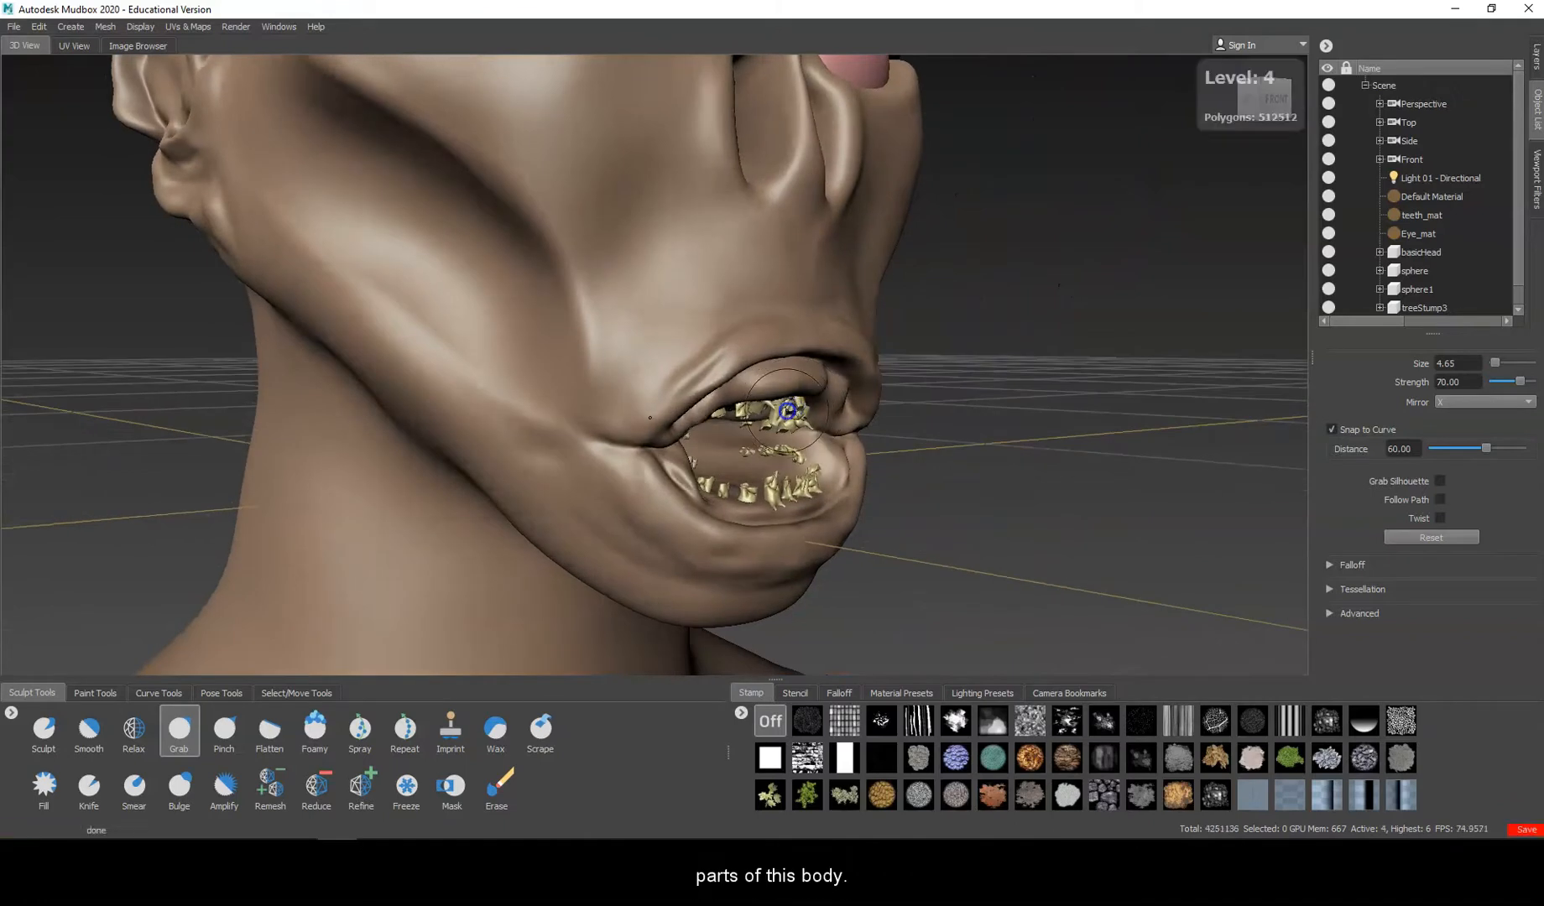
pyautogui.press('pageup')
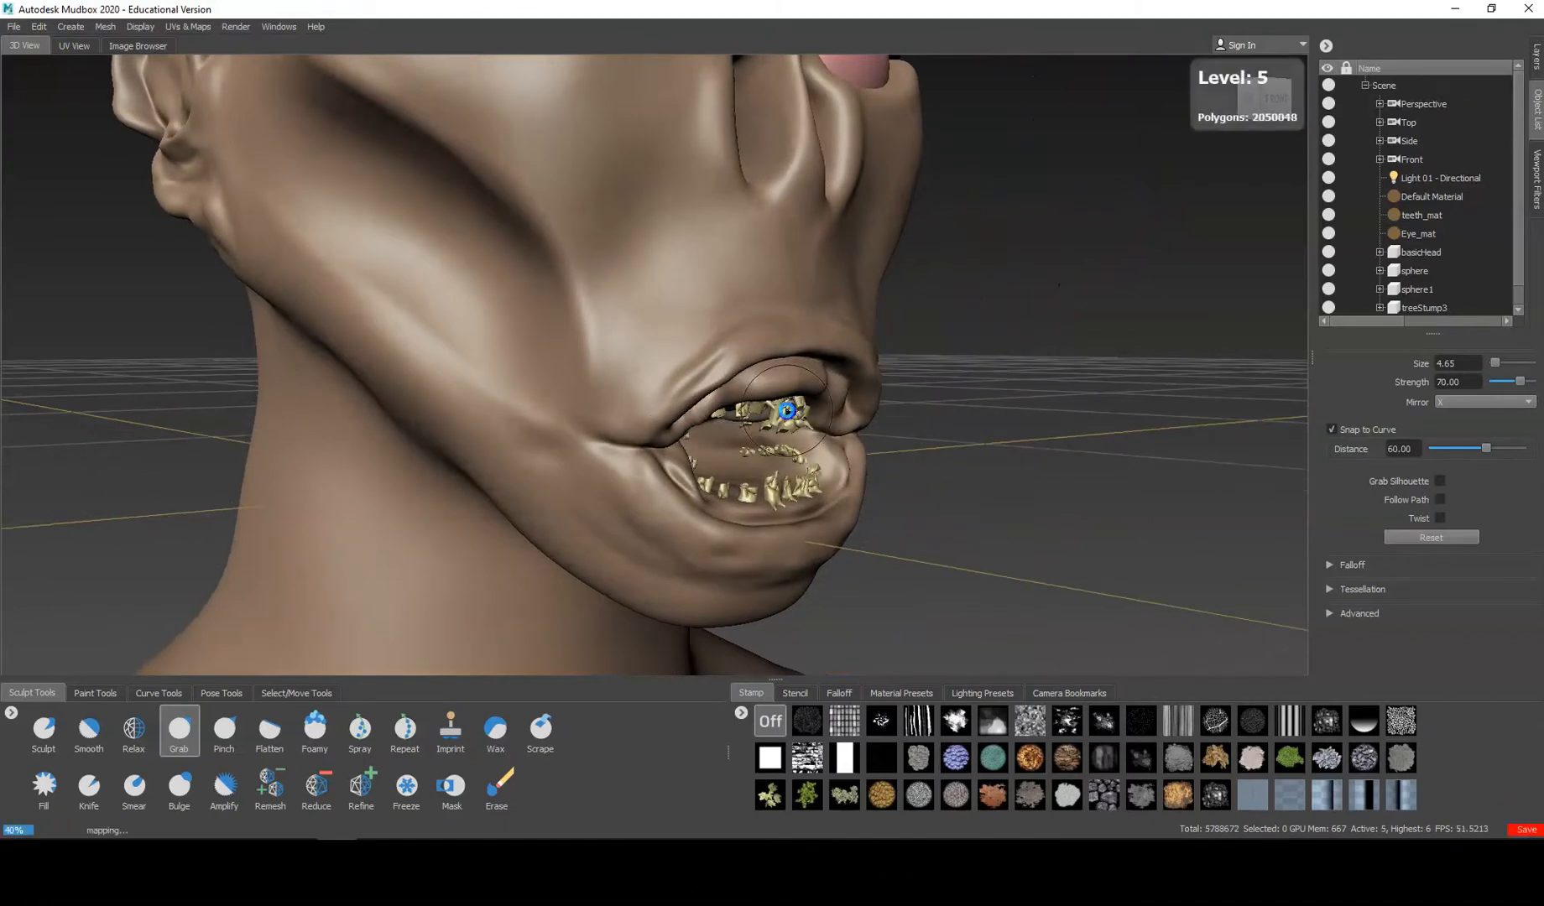
pyautogui.press('pageup')
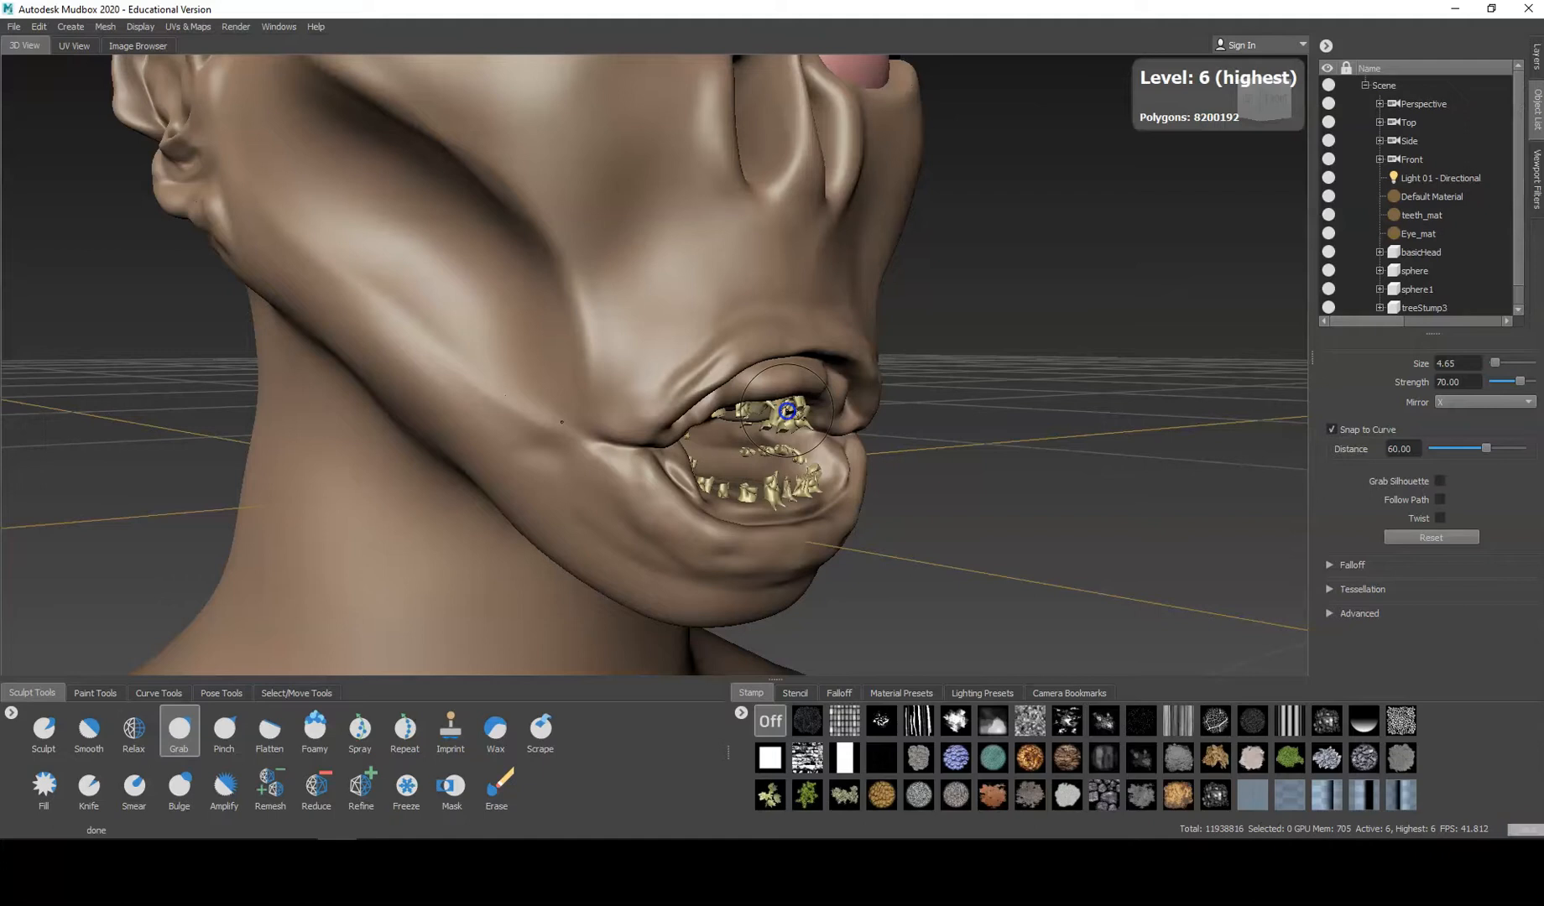
pyautogui.moveTo(1043, 403)
pyautogui.keyDown('alt'); pyautogui.mouseDown()
pyautogui.moveTo(955, 427)
pyautogui.moveTo(651, 427)
pyautogui.moveTo(819, 442)
pyautogui.moveTo(889, 417)
pyautogui.moveTo(946, 445)
pyautogui.moveTo(944, 410)
pyautogui.moveTo(824, 403)
pyautogui.moveTo(886, 389)
pyautogui.moveTo(555, 162)
pyautogui.mouseUp(); pyautogui.keyUp('alt')
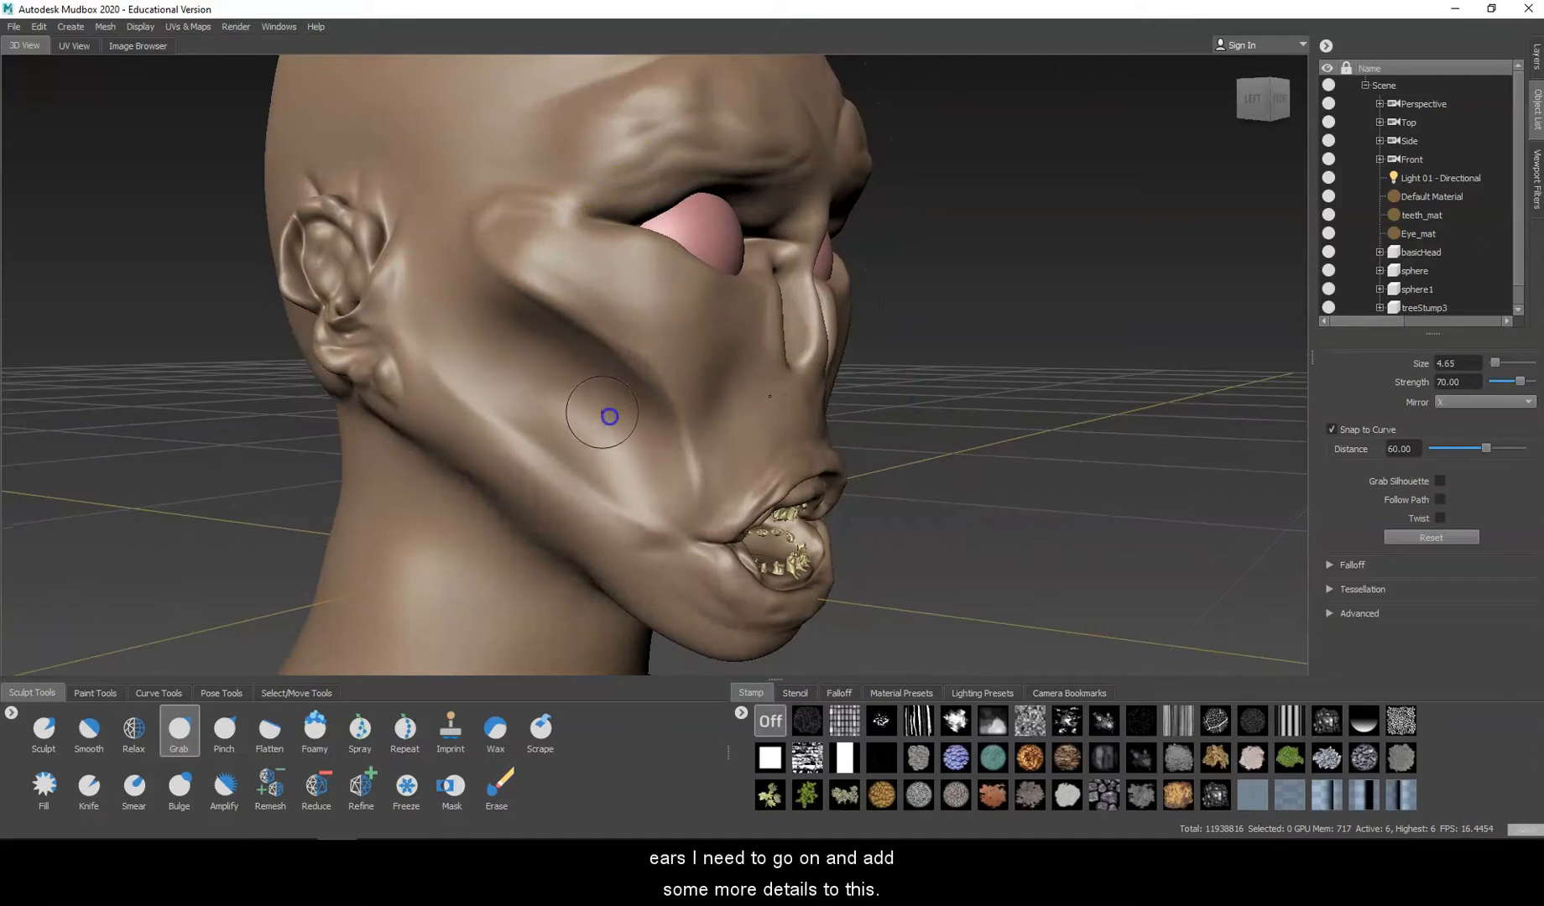
pyautogui.keyDown('alt'); pyautogui.moveTo(610, 393); pyautogui.dragTo(541, 374); pyautogui.keyUp('alt')
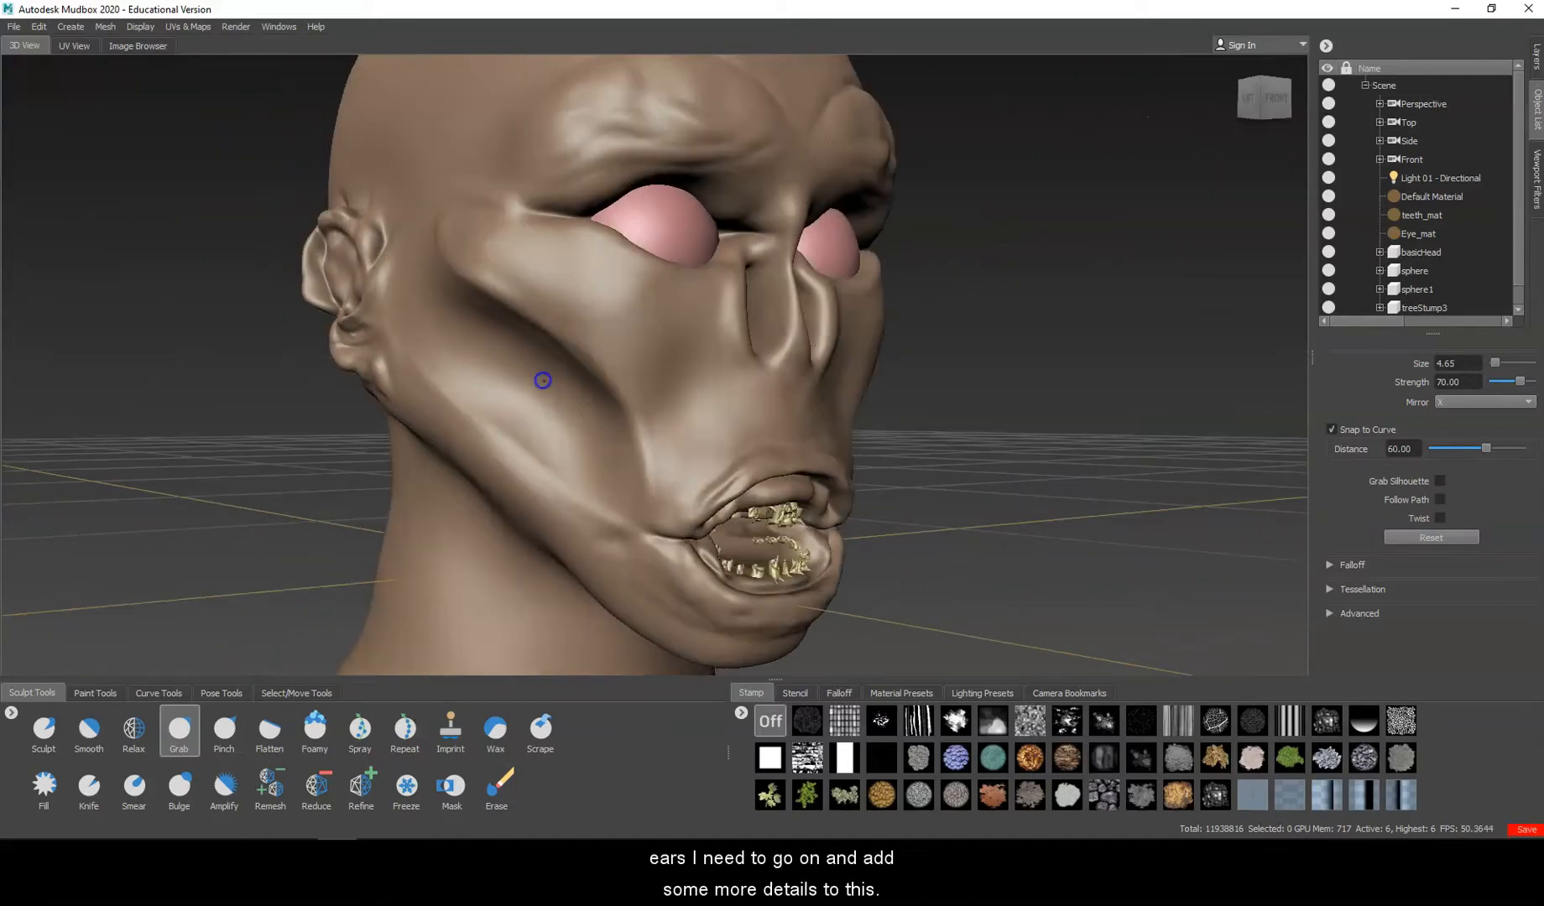